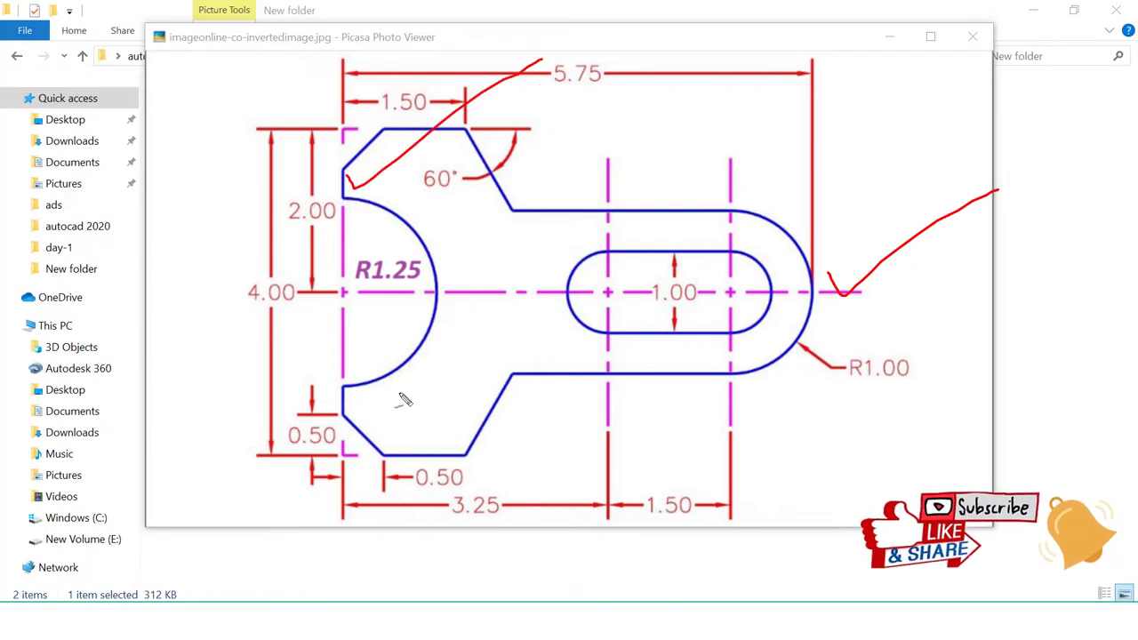
Mark the chamfer, R1.25 arc, slot end and a guide line in green, then clear them.
left_click_drag(365, 434, 441, 402)
mouse_move(786, 215)
left_mouse_down()
mouse_move(696, 367)
mouse_move(804, 242)
left_mouse_up()
mouse_move(418, 215)
left_mouse_down()
mouse_move(338, 197)
mouse_move(392, 295)
left_mouse_up()
left_click_drag(289, 225, 927, 164)
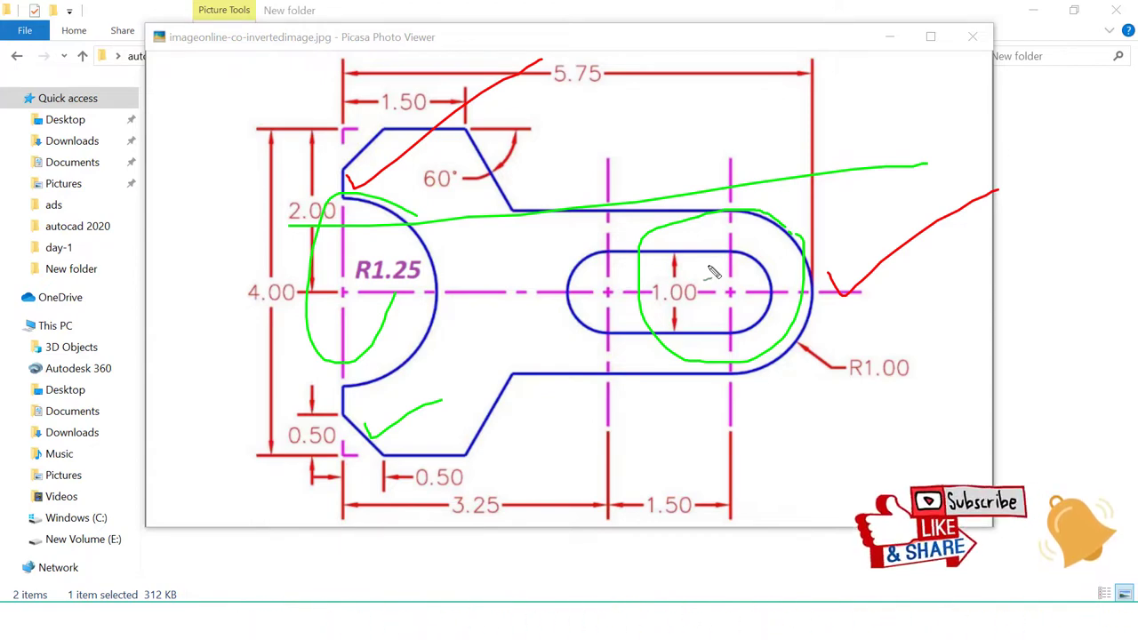
key("Escape")
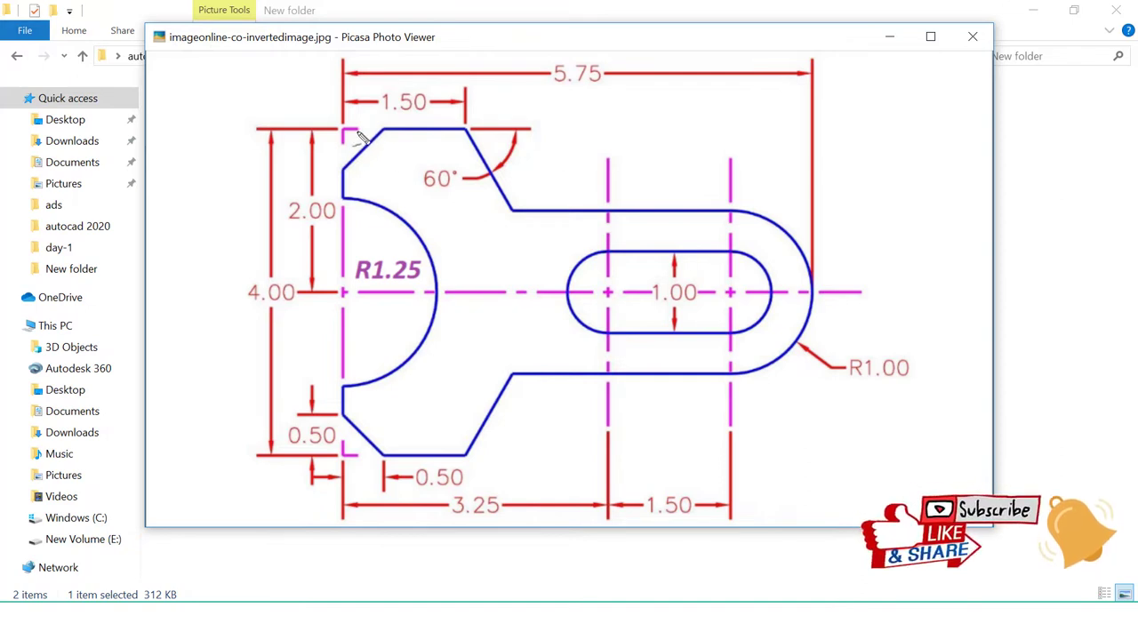
Mark the 5.75 and 4.00 sizes, the R1.25 and R1.00 arcs and the slot centre lines in green, then clear them.
mouse_move(345, 130)
left_mouse_down()
mouse_move(810, 124)
mouse_move(813, 434)
mouse_move(559, 463)
mouse_move(391, 461)
mouse_move(347, 309)
mouse_move(347, 131)
left_mouse_up()
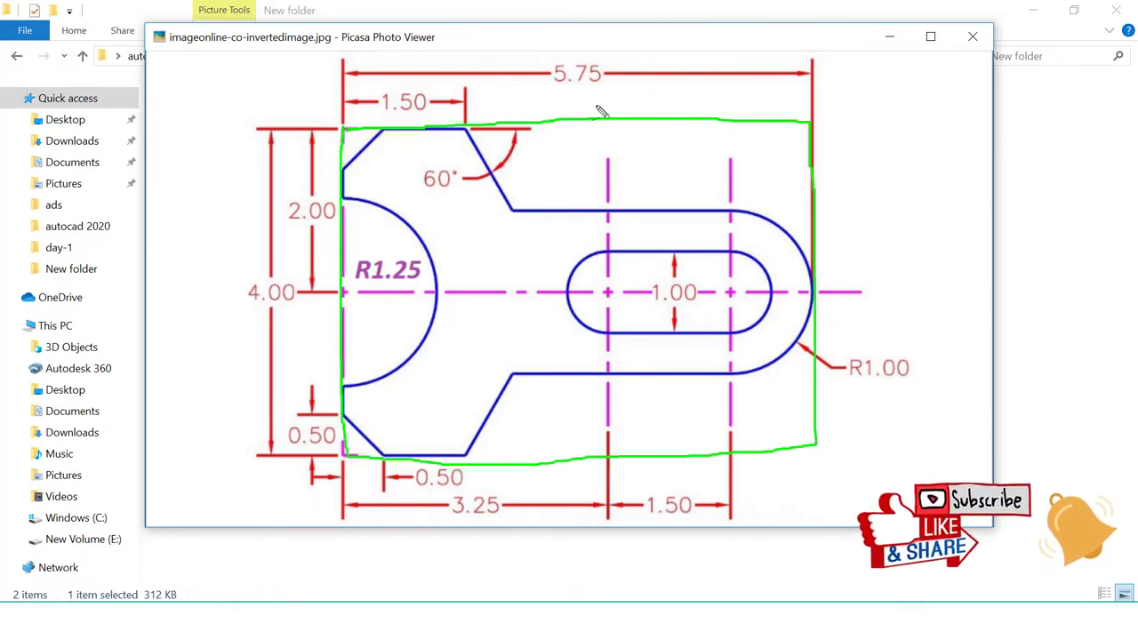
left_click_drag(546, 93, 636, 87)
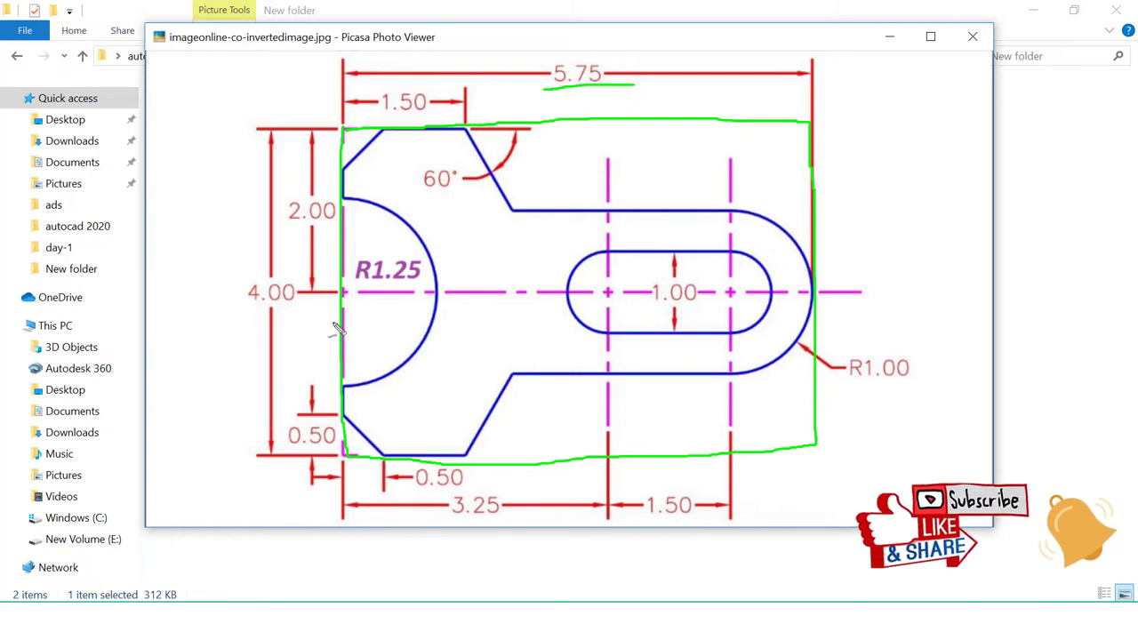
left_click_drag(241, 313, 290, 312)
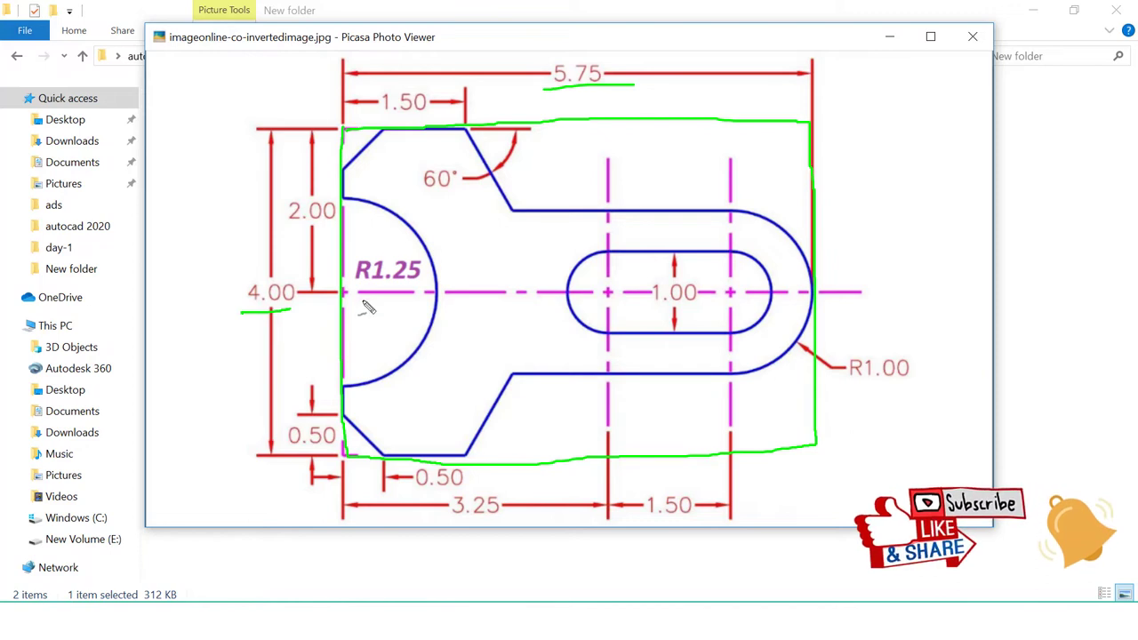
mouse_move(345, 203)
left_mouse_down()
mouse_move(438, 286)
mouse_move(349, 393)
mouse_move(311, 197)
mouse_move(352, 196)
left_mouse_up()
mouse_move(756, 218)
left_mouse_down()
mouse_move(801, 357)
mouse_move(699, 241)
mouse_move(752, 189)
left_mouse_up()
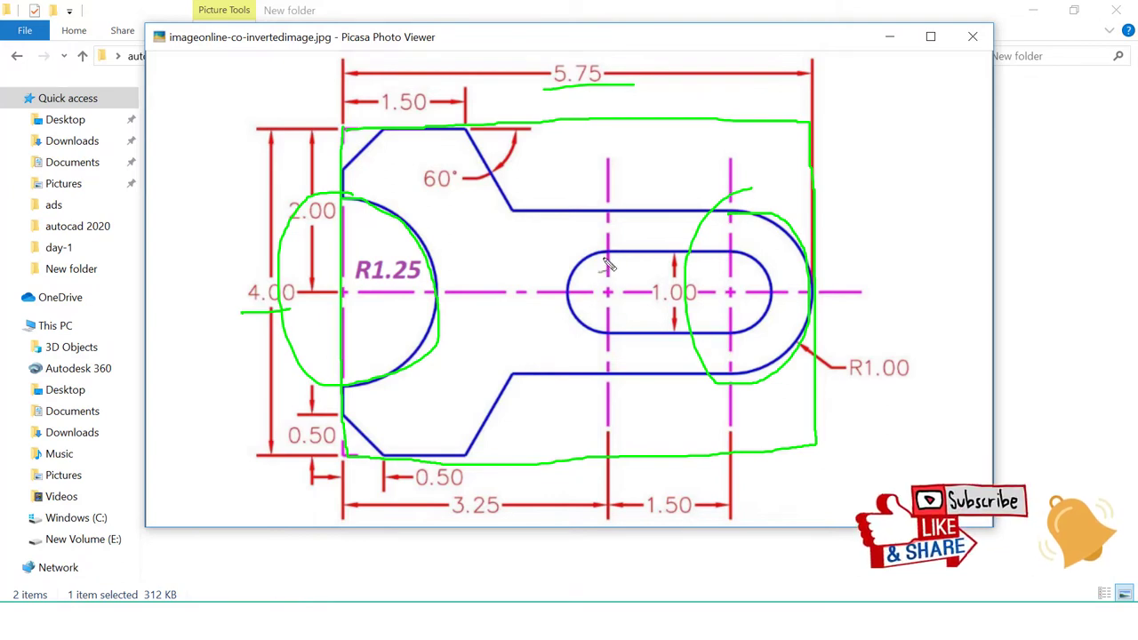
mouse_move(604, 264)
left_mouse_down()
mouse_move(617, 335)
mouse_move(624, 258)
left_mouse_up()
left_click_drag(711, 257, 716, 280)
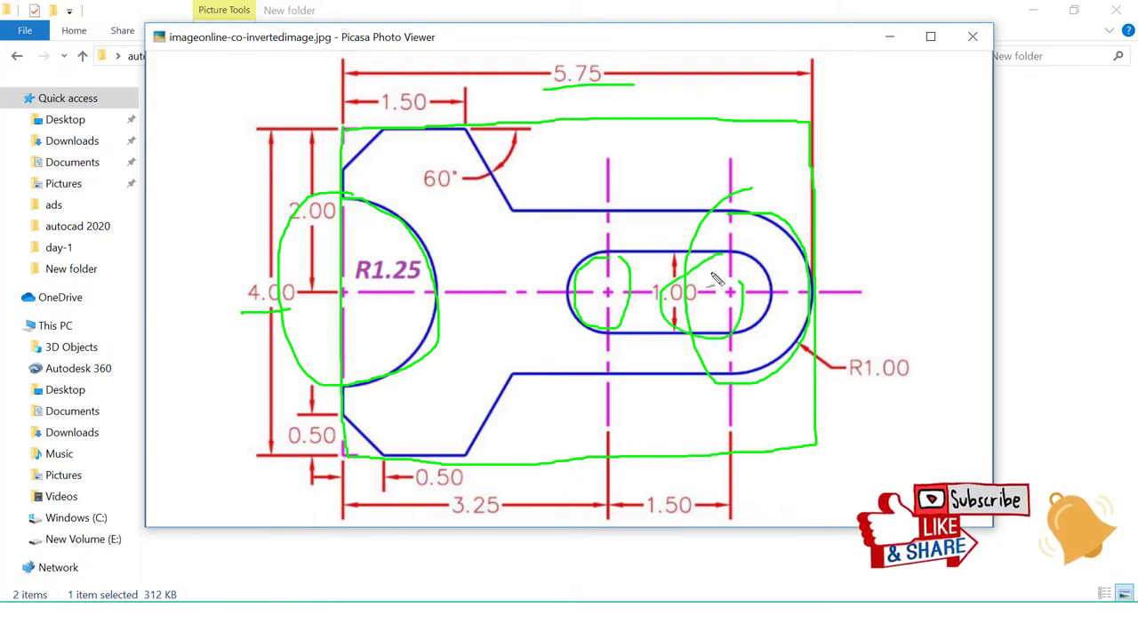
left_click_drag(616, 135, 594, 532)
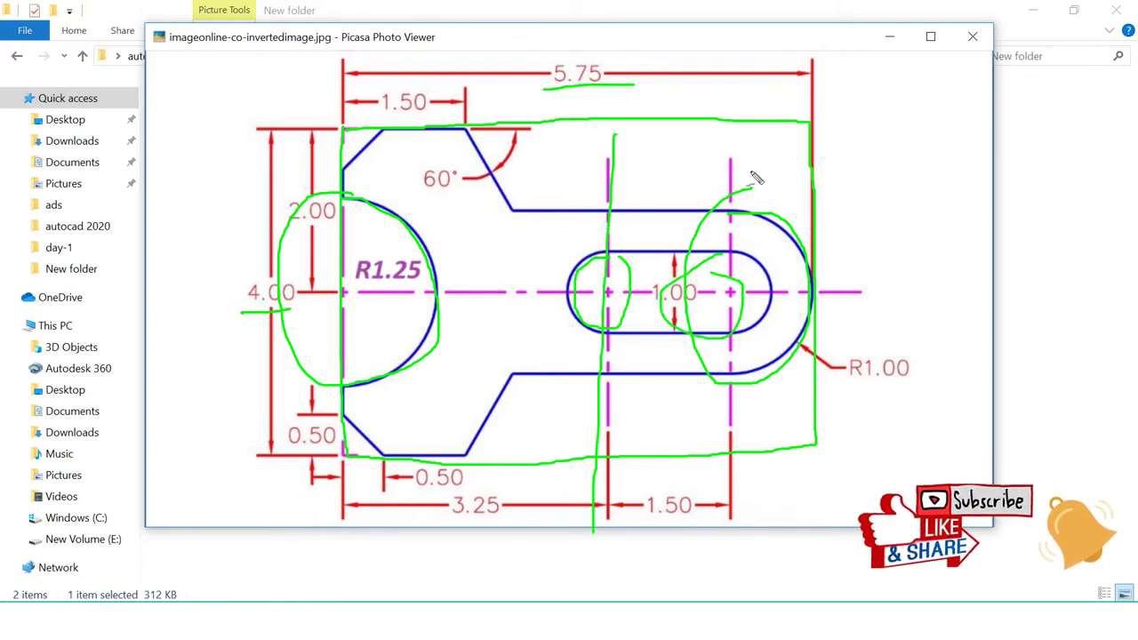
left_click_drag(739, 118, 737, 524)
left_click_drag(188, 312, 941, 287)
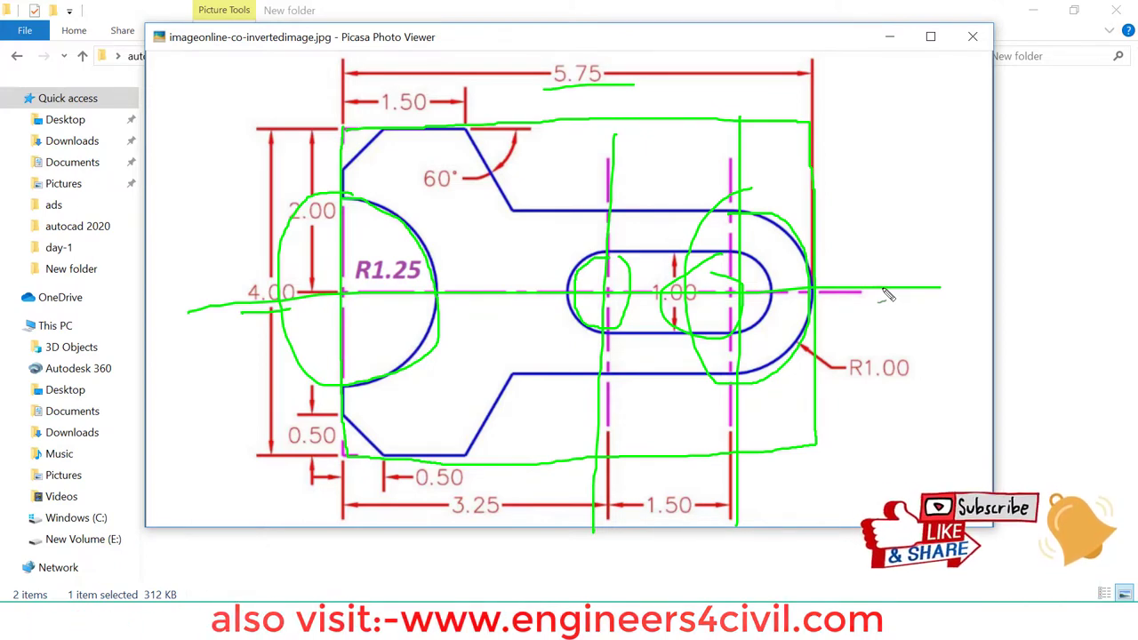
key("Escape")
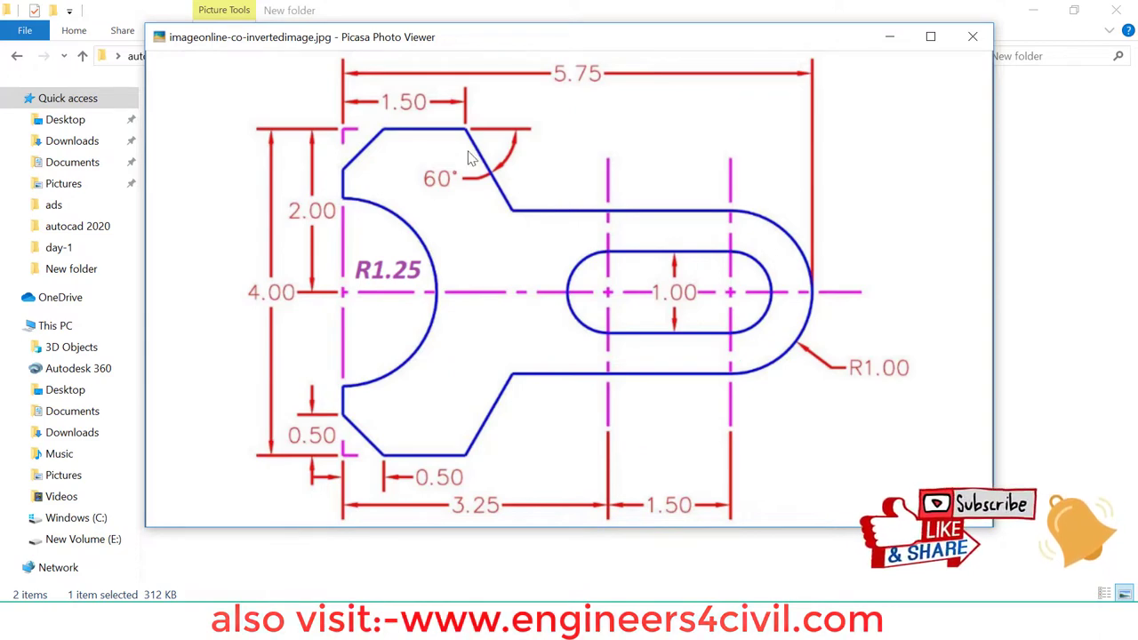
Underline the 5.75 overall width and mark the 4.00 height on the reference drawing.
left_click_drag(545, 100, 691, 78)
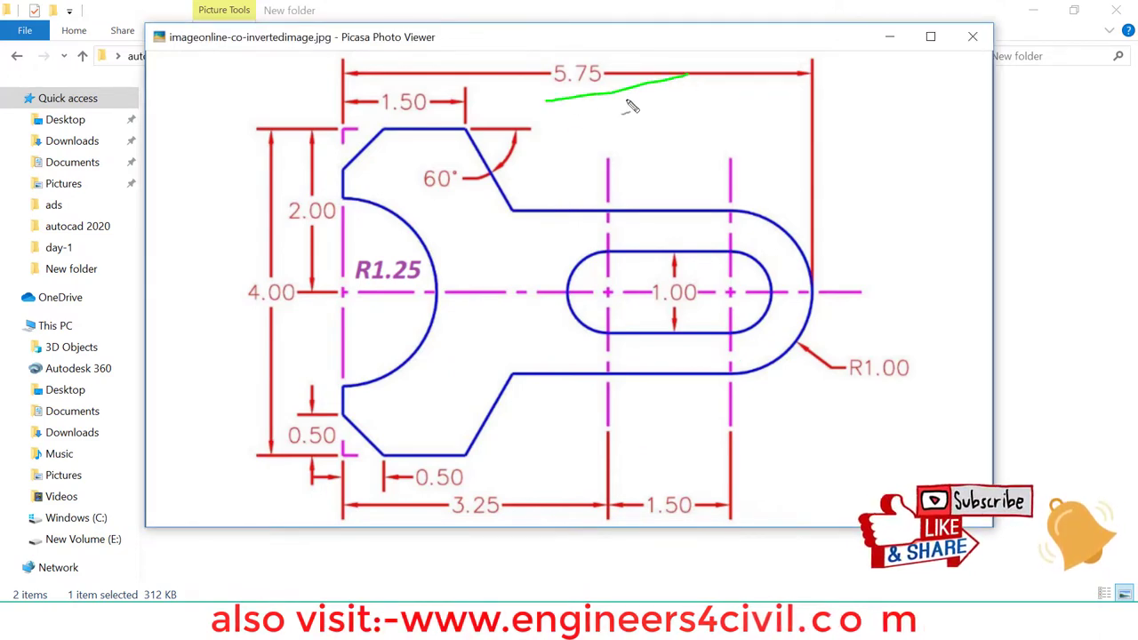
left_click_drag(307, 299, 343, 286)
key("Escape")
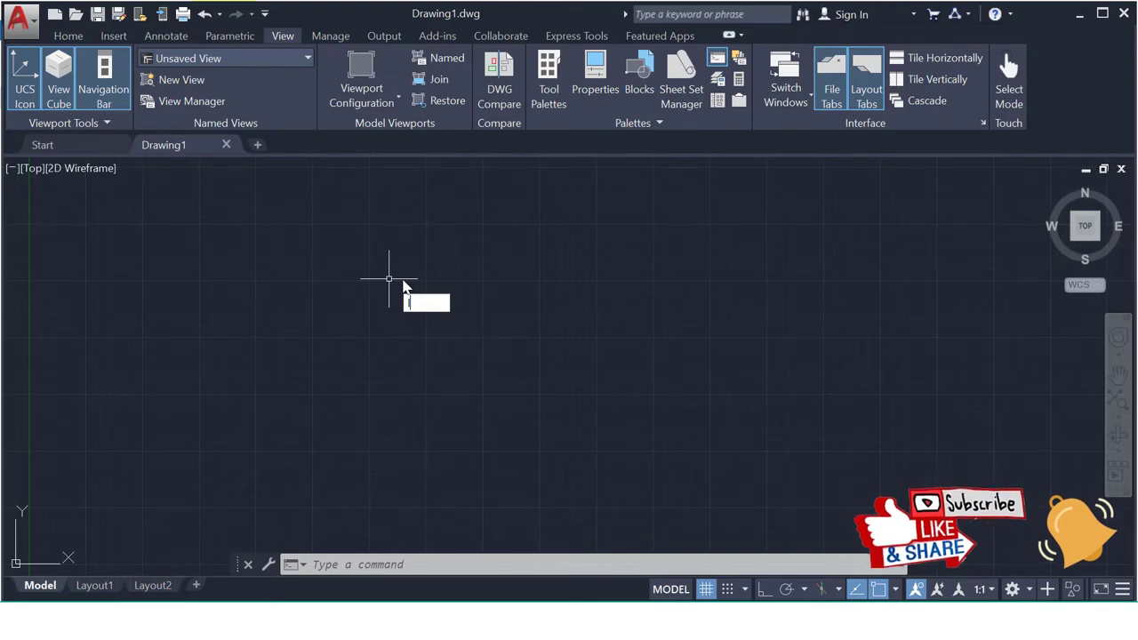
Draw a closed 5.75 × 4 rectangle with LINE and Ortho on, ending back at the first corner.
type("l")
key("Return")
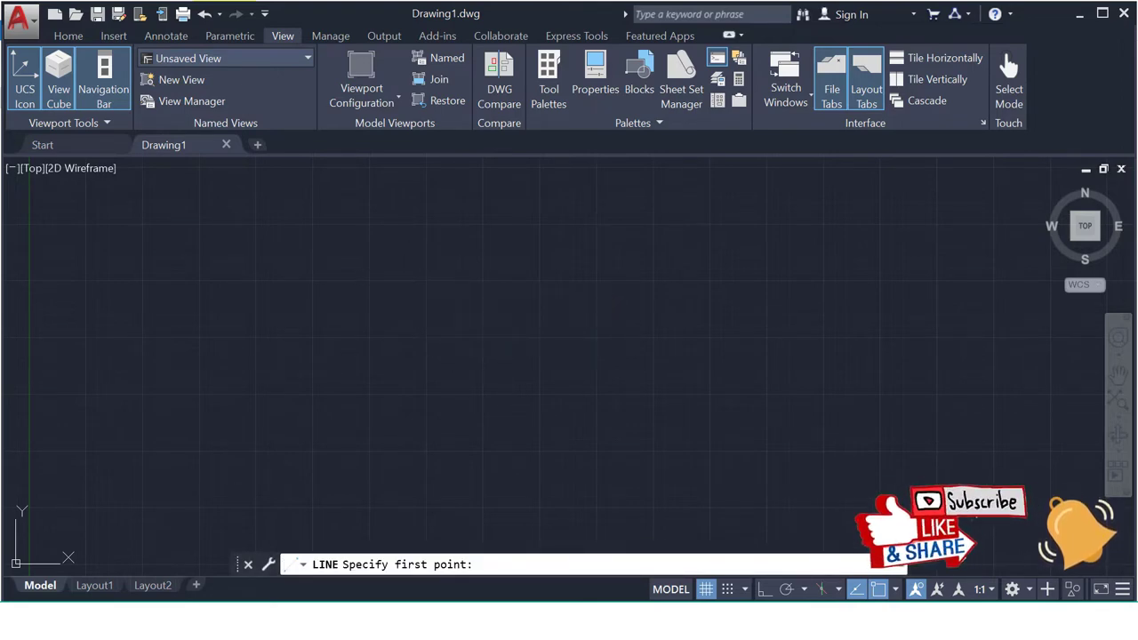
left_click(383, 281)
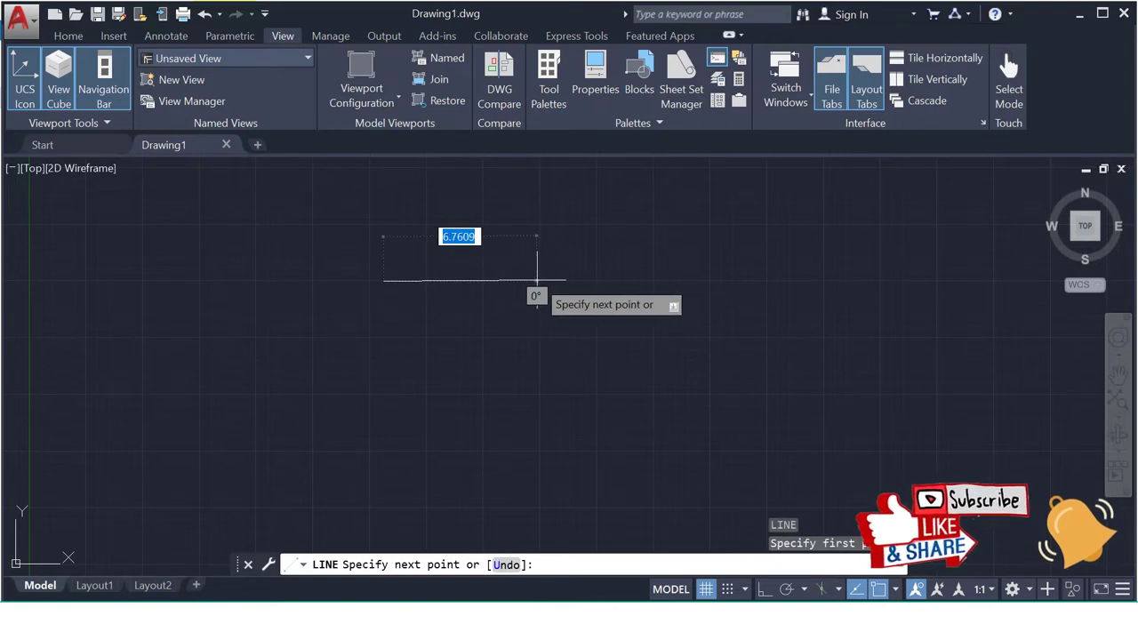
key("F8")
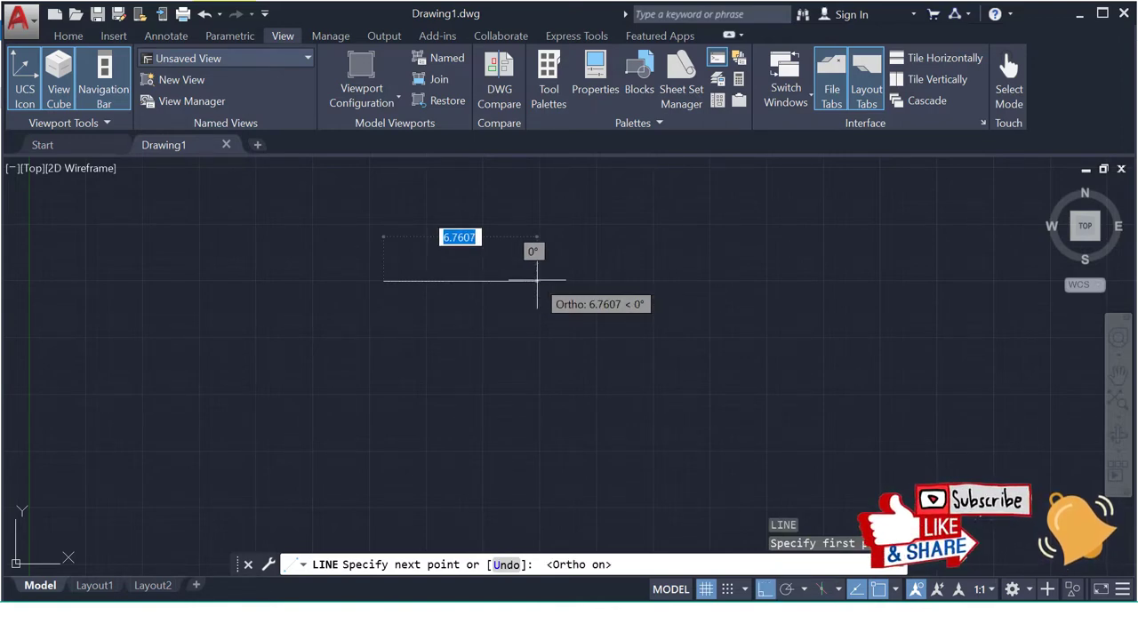
type("5.75")
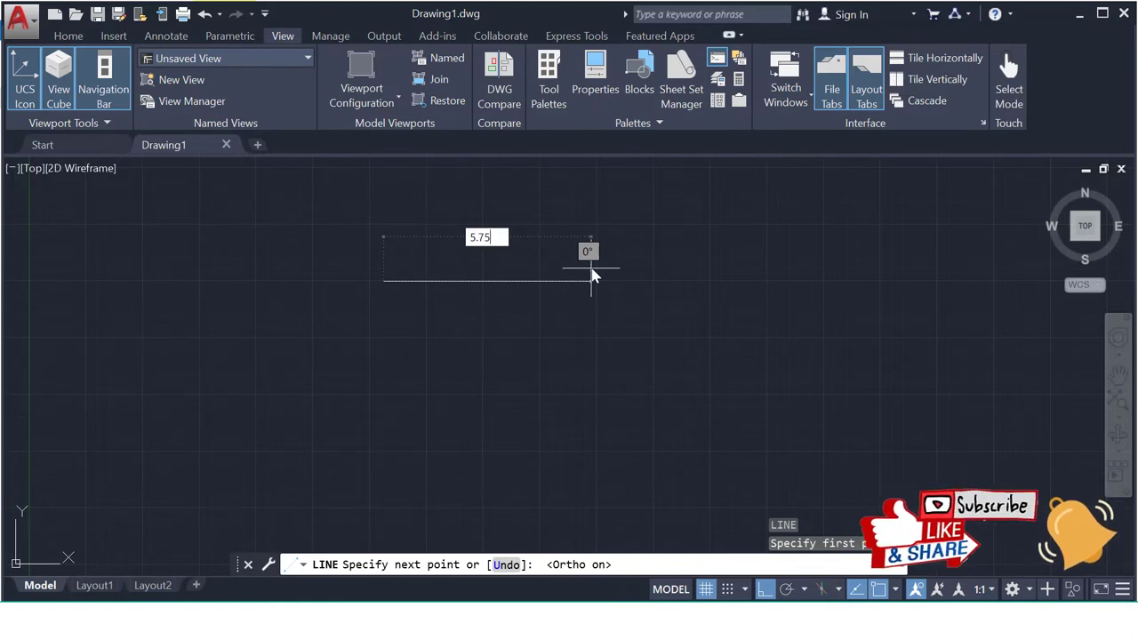
key("Return")
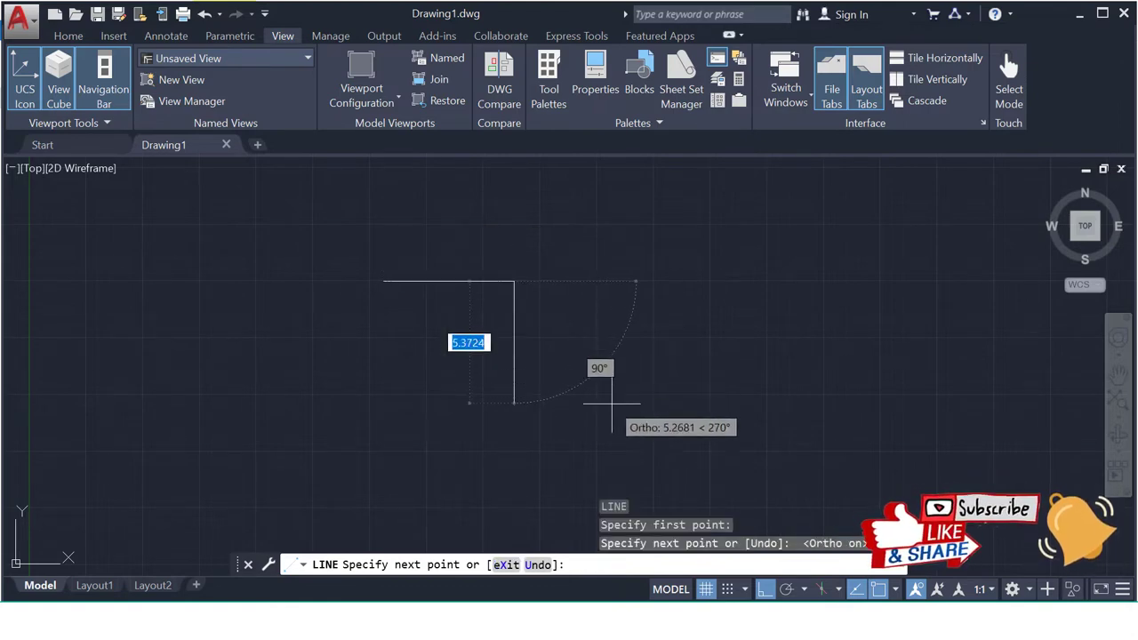
type("4")
key("Return")
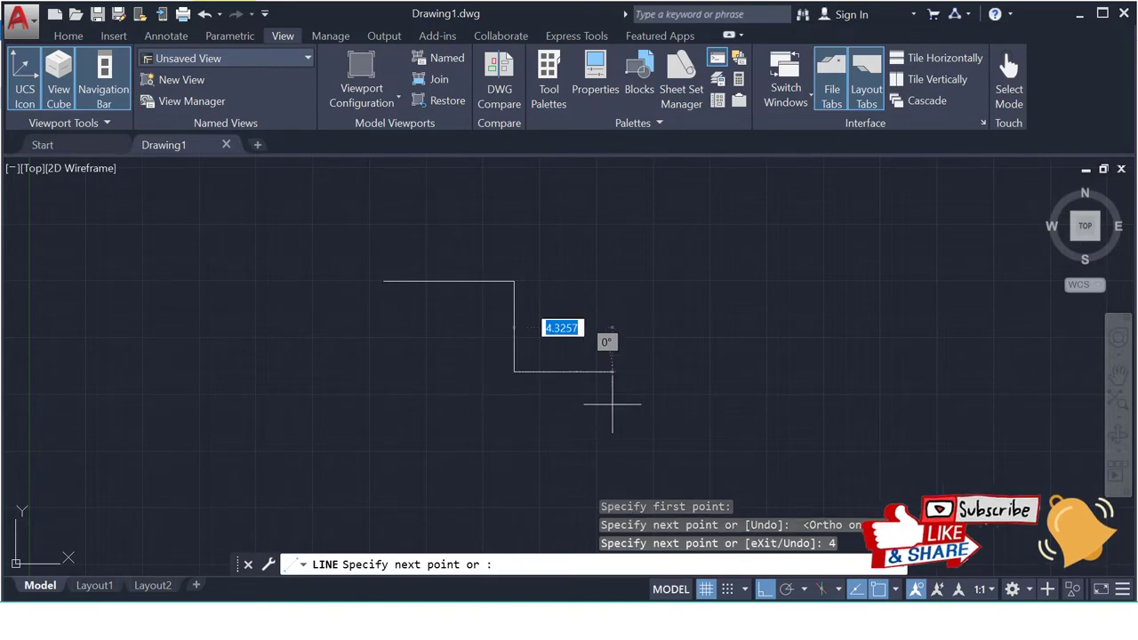
type("5.75")
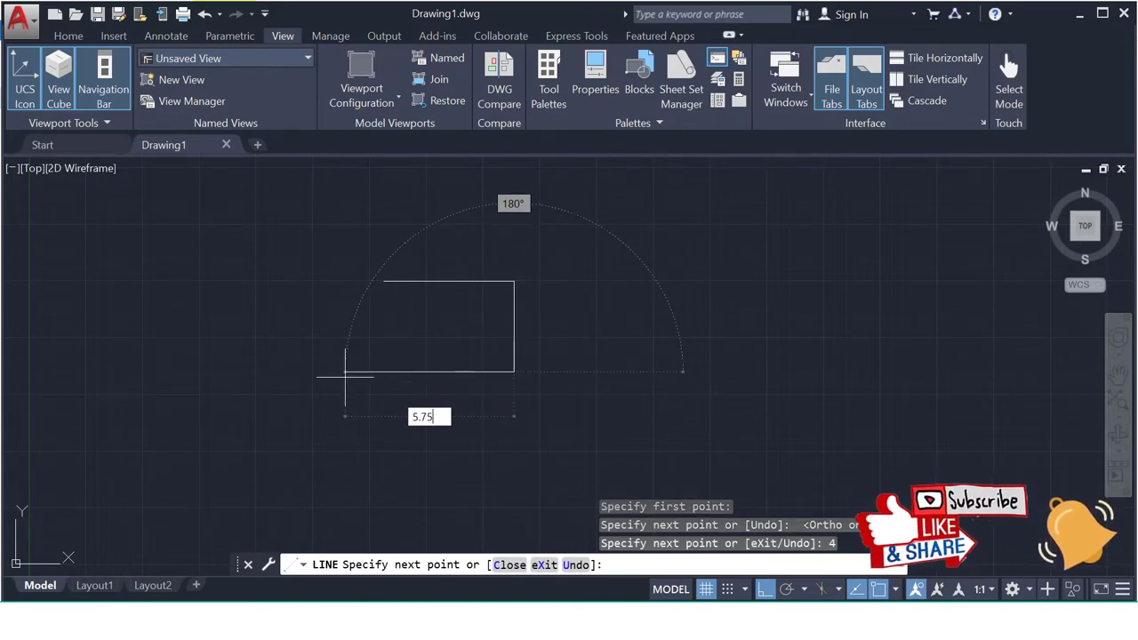
key("Return")
left_click(384, 281)
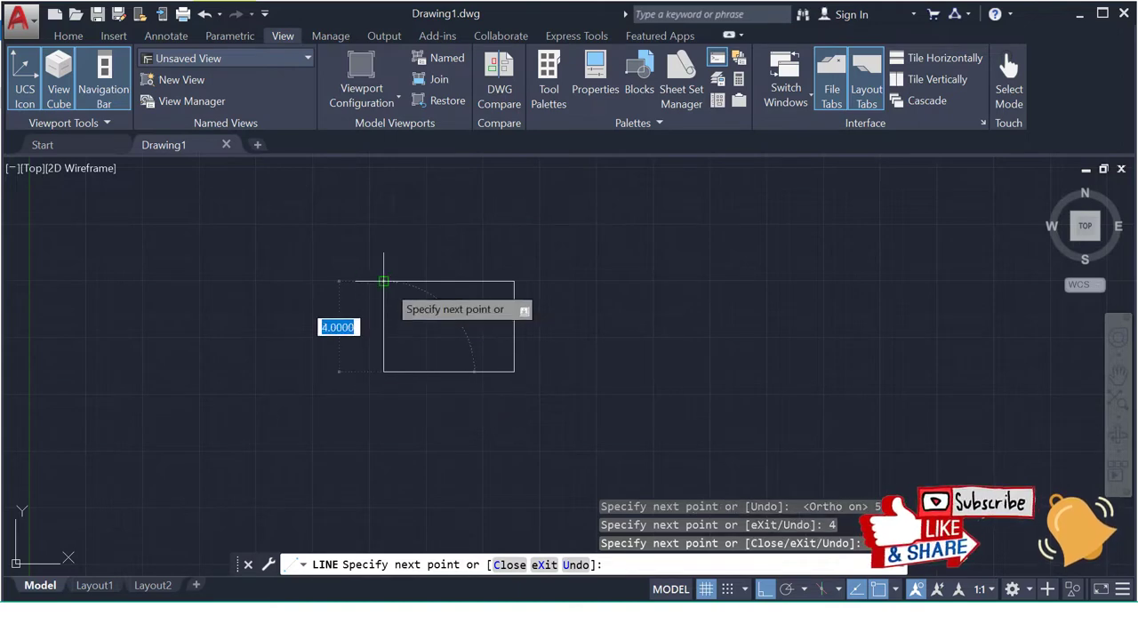
key("Return")
scroll(436, 318, "up", 4)
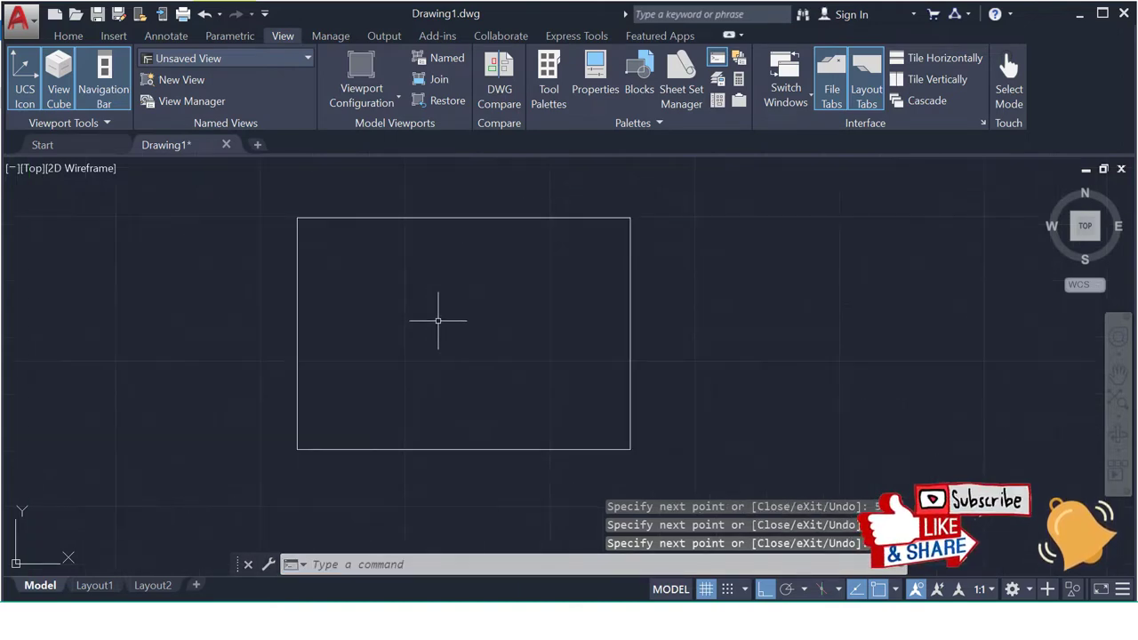
scroll(438, 320, "up", 2)
scroll(438, 325, "down", 2)
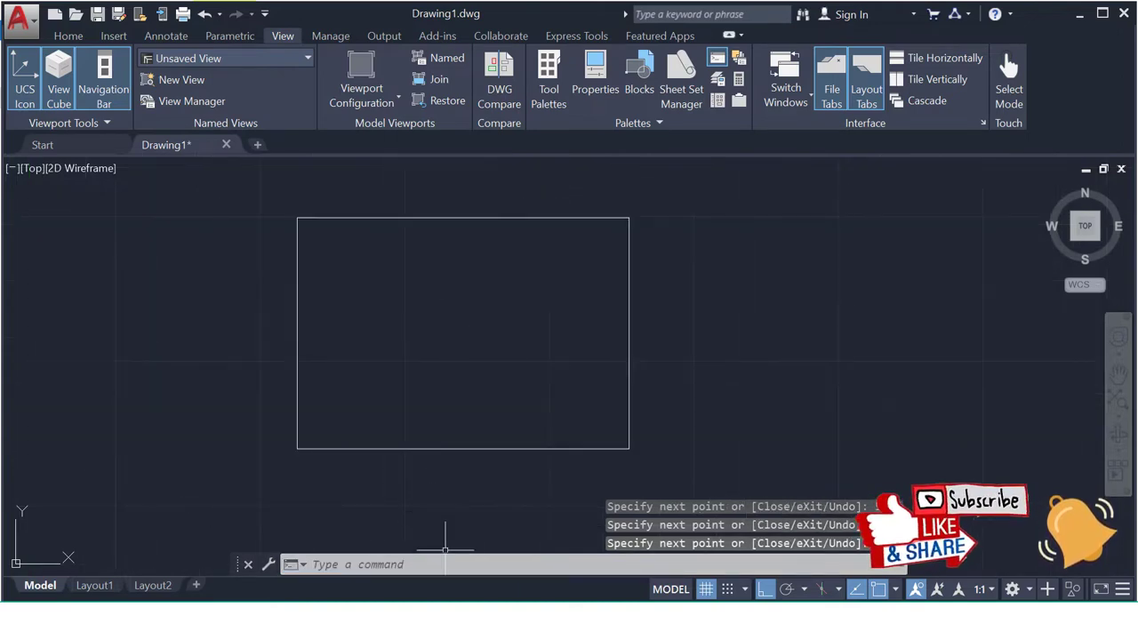
Check the R1.25 arc radius on the Picasa reference drawing.
left_click(444, 610)
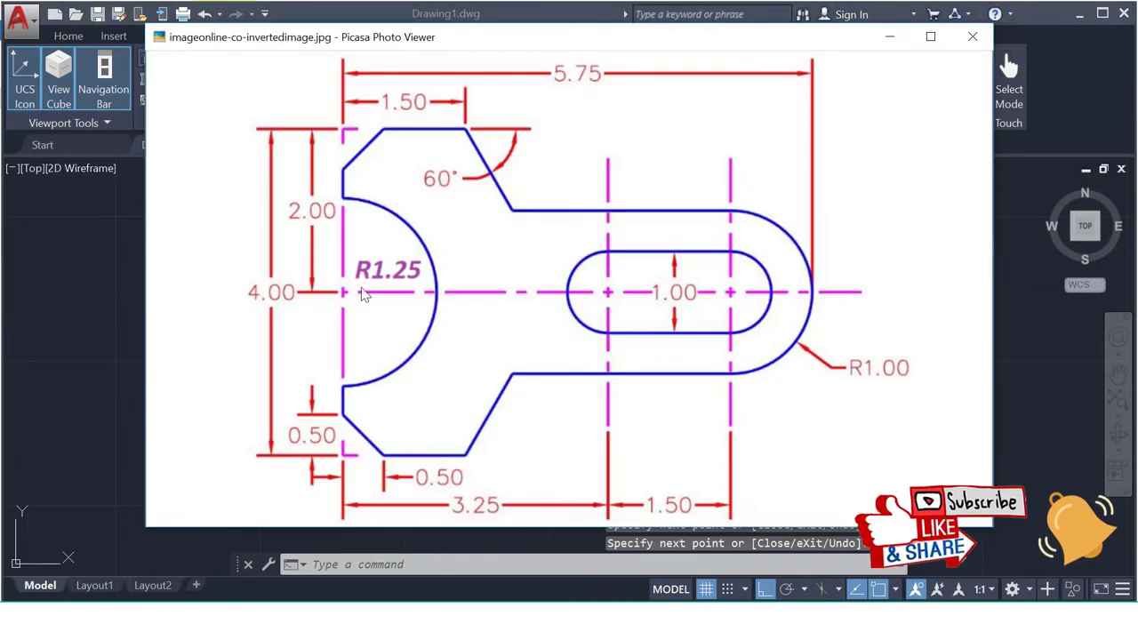
left_click_drag(364, 295, 394, 287)
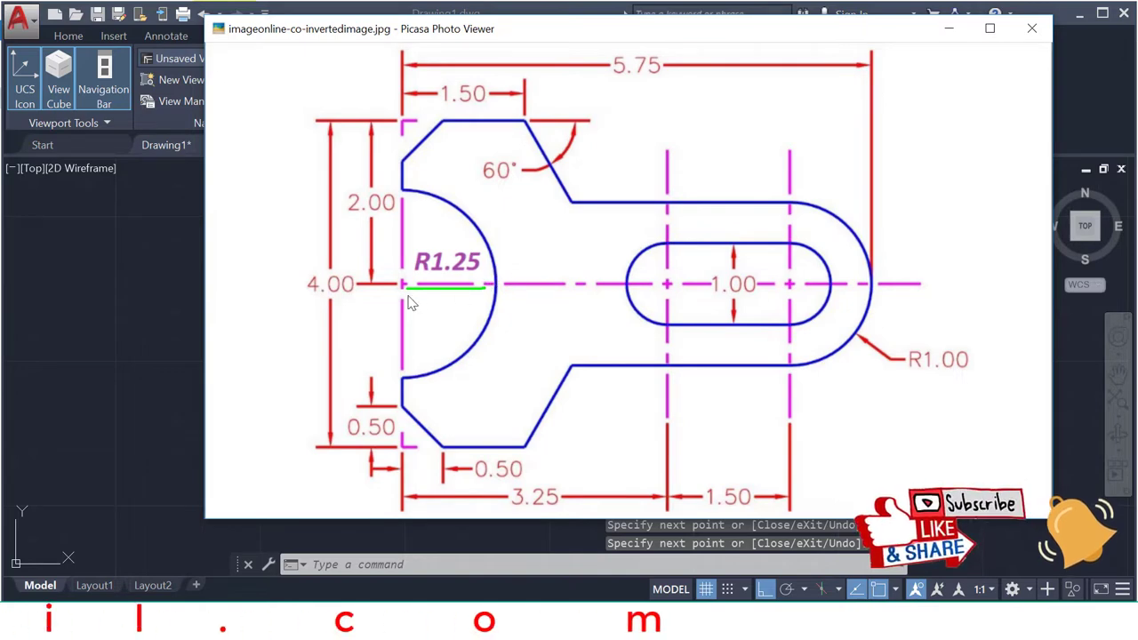
left_click_drag(402, 190, 401, 377)
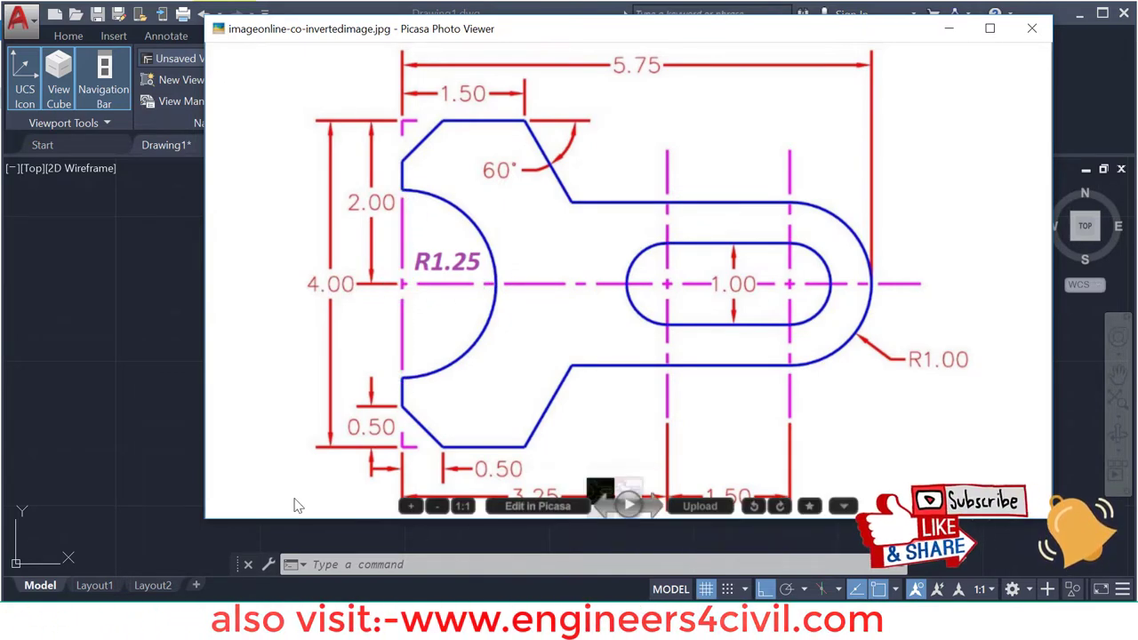
left_click(181, 413)
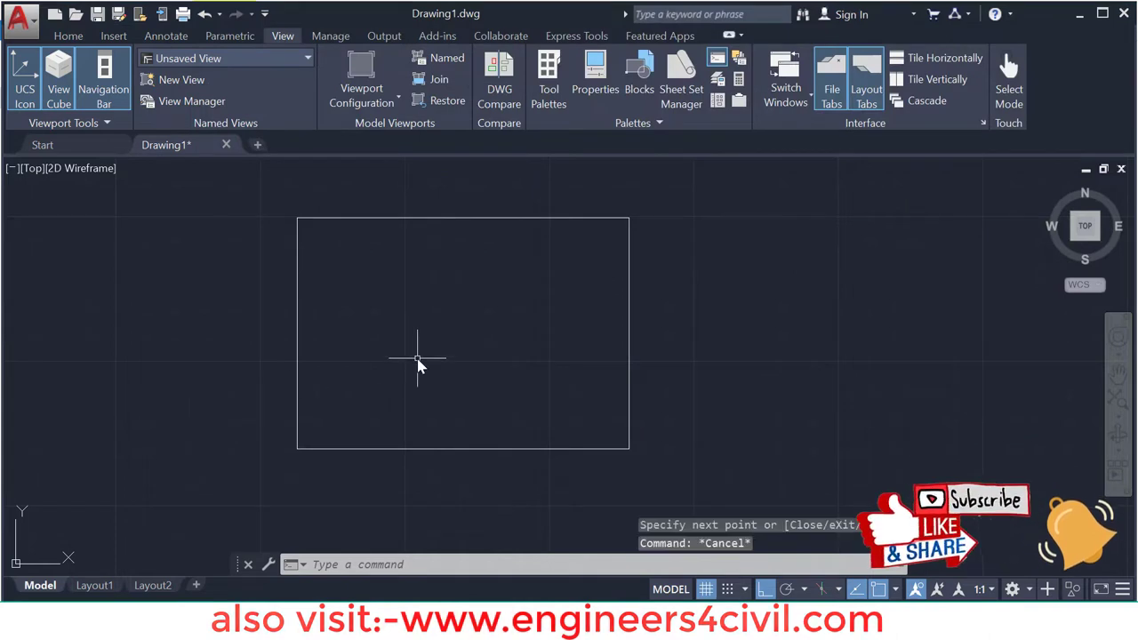
Draw a radius 1.25 circle centred on the rectangle's left edge midpoint.
type("c")
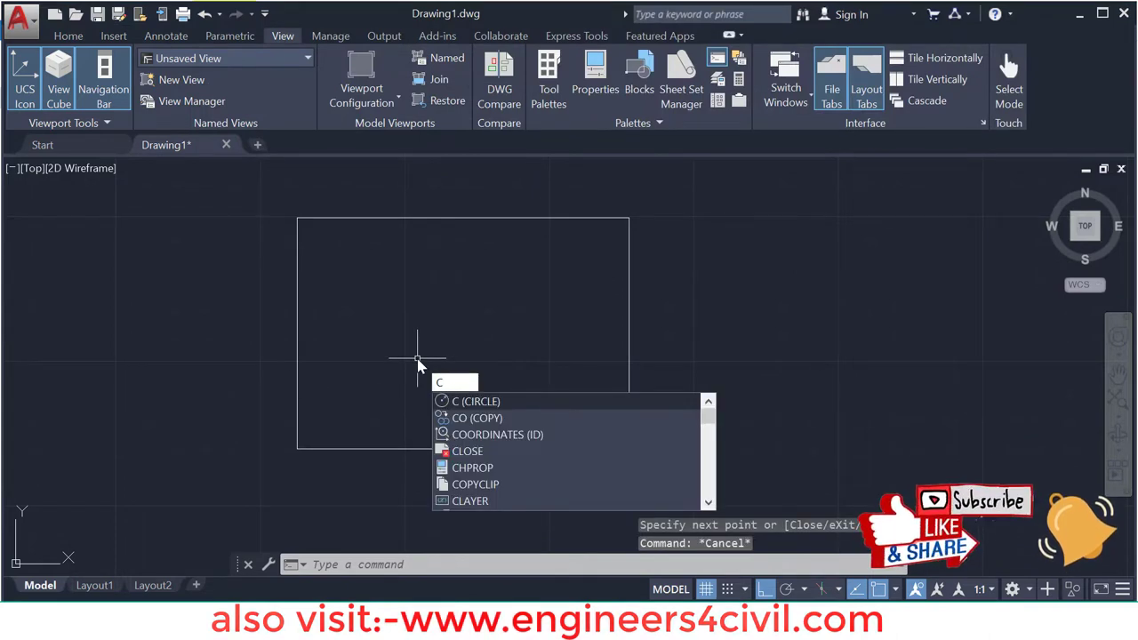
key("Return")
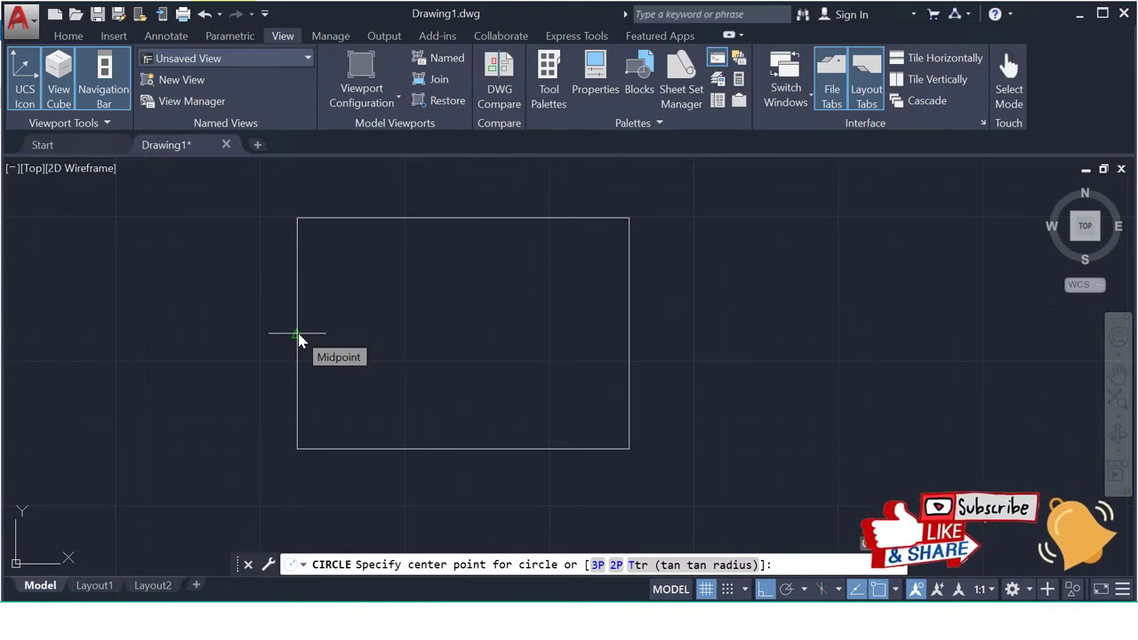
left_click(877, 590)
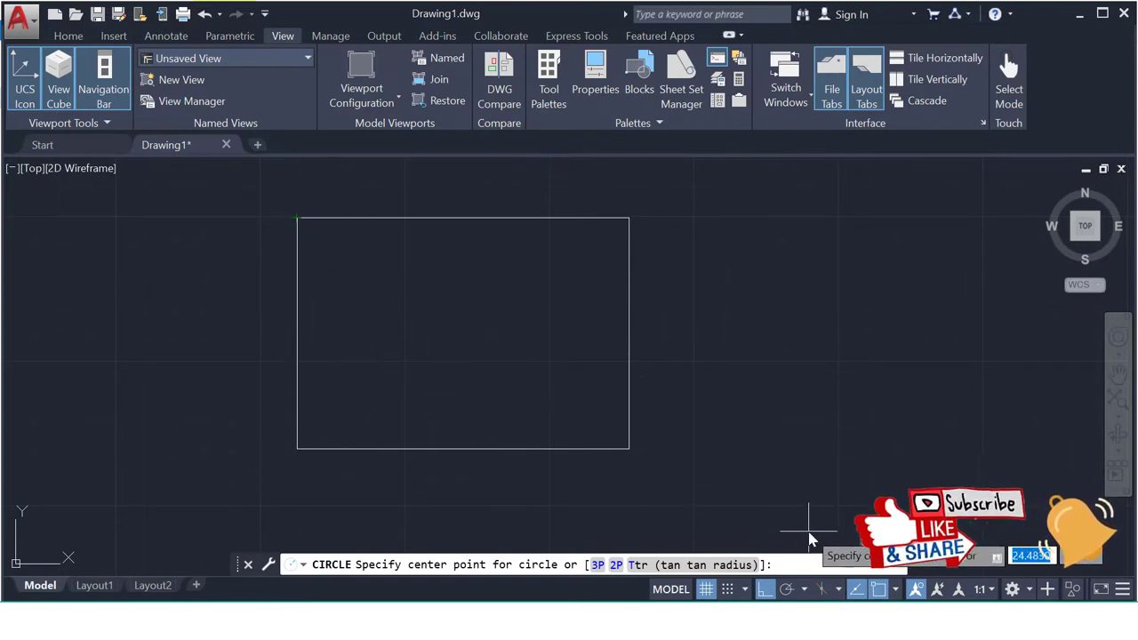
left_click(880, 592)
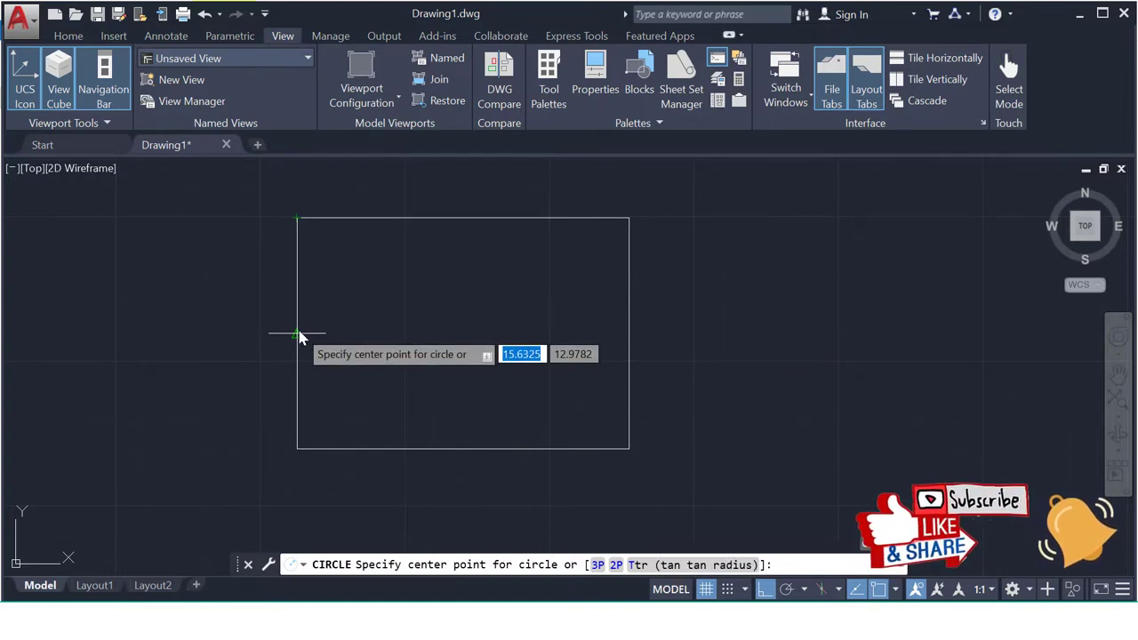
left_click(296, 334)
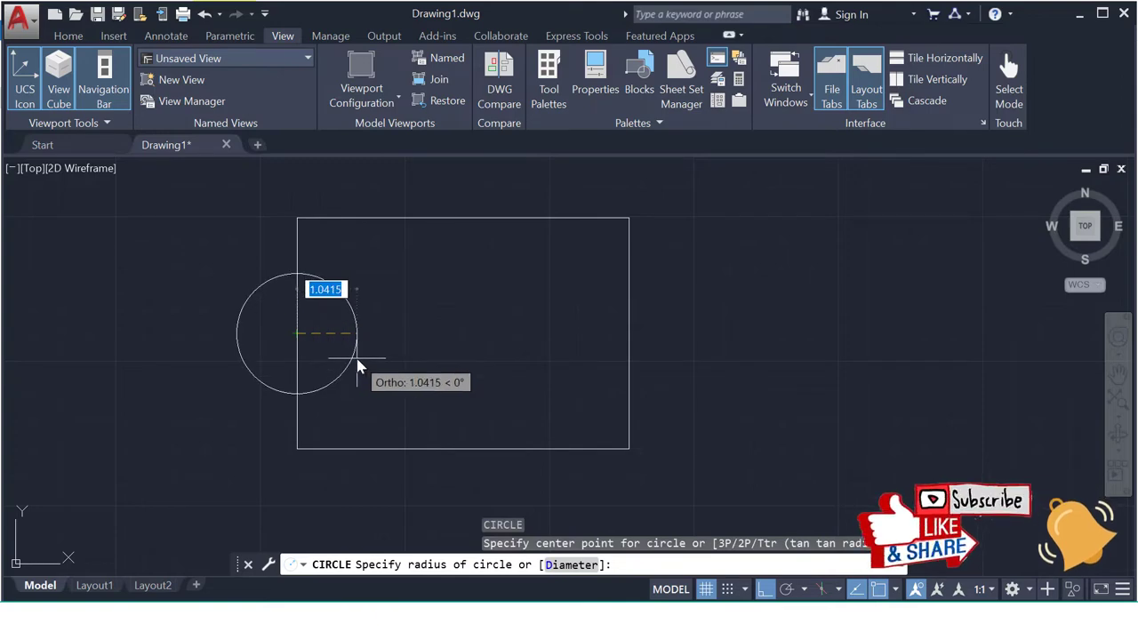
type("1")
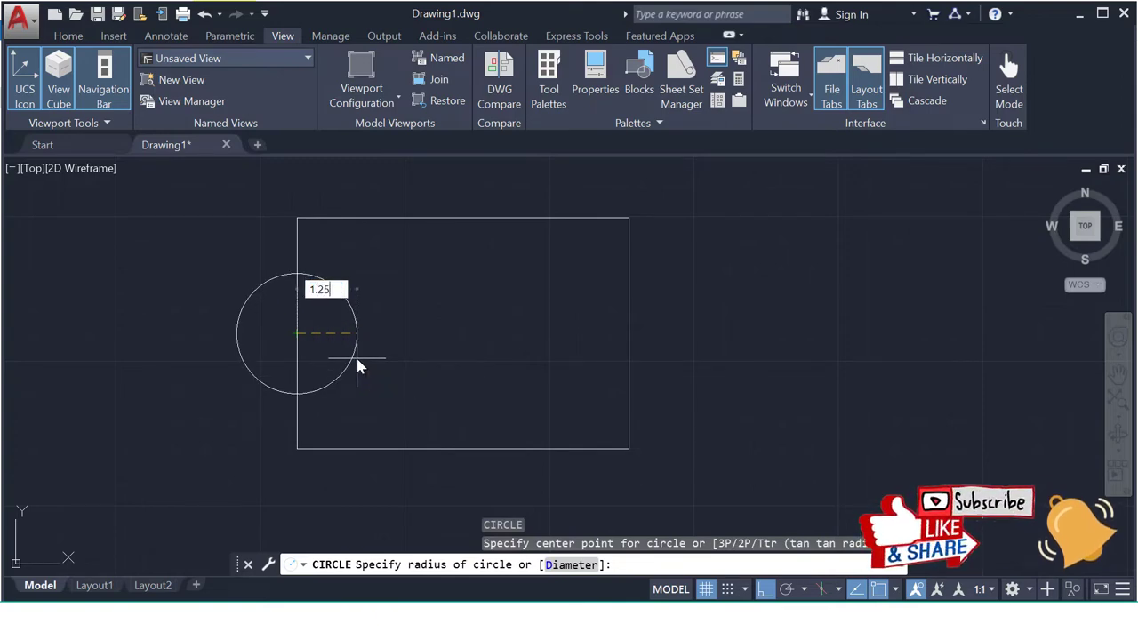
key("Return")
key("alt+Tab")
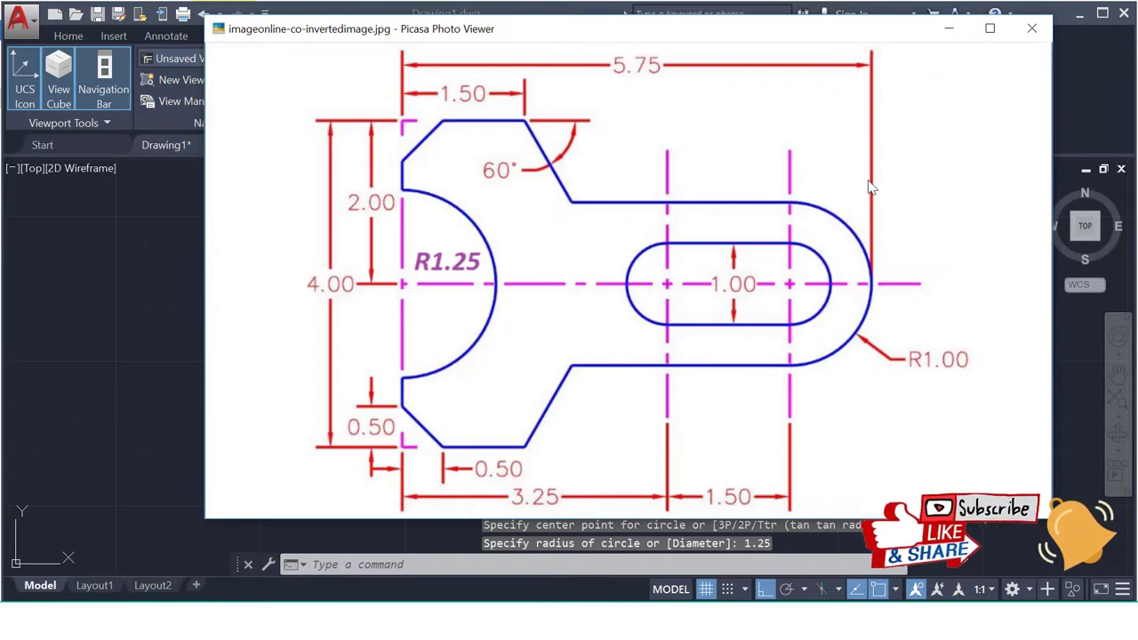
Trace the R1.00 rounded end on the reference, then clear the marks.
left_click_drag(868, 179, 868, 300)
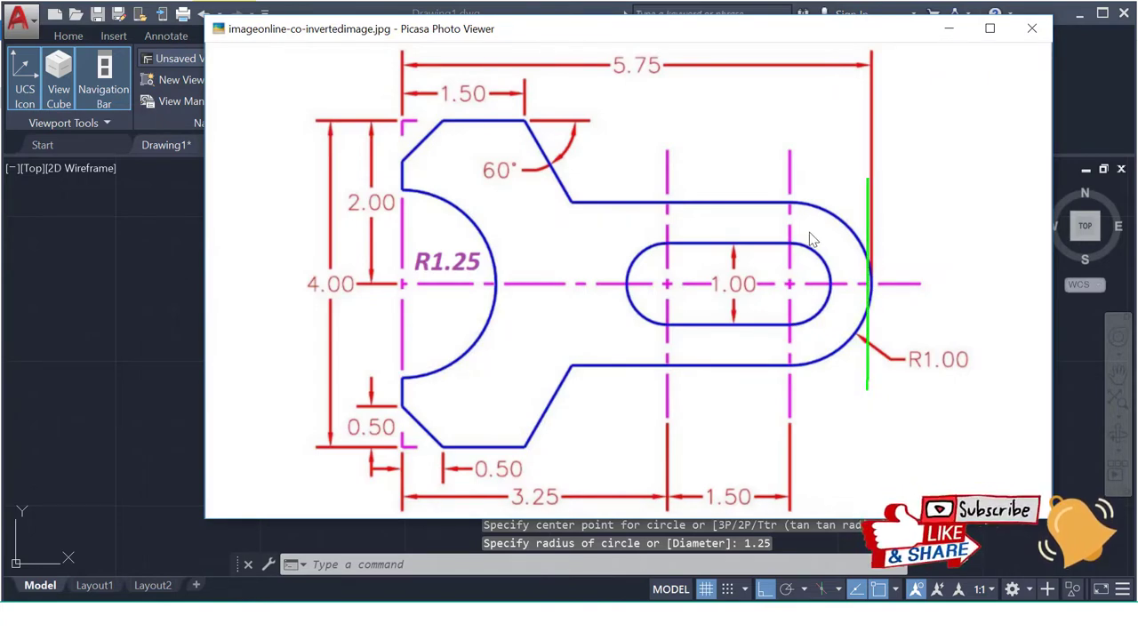
left_click_drag(810, 210, 747, 206)
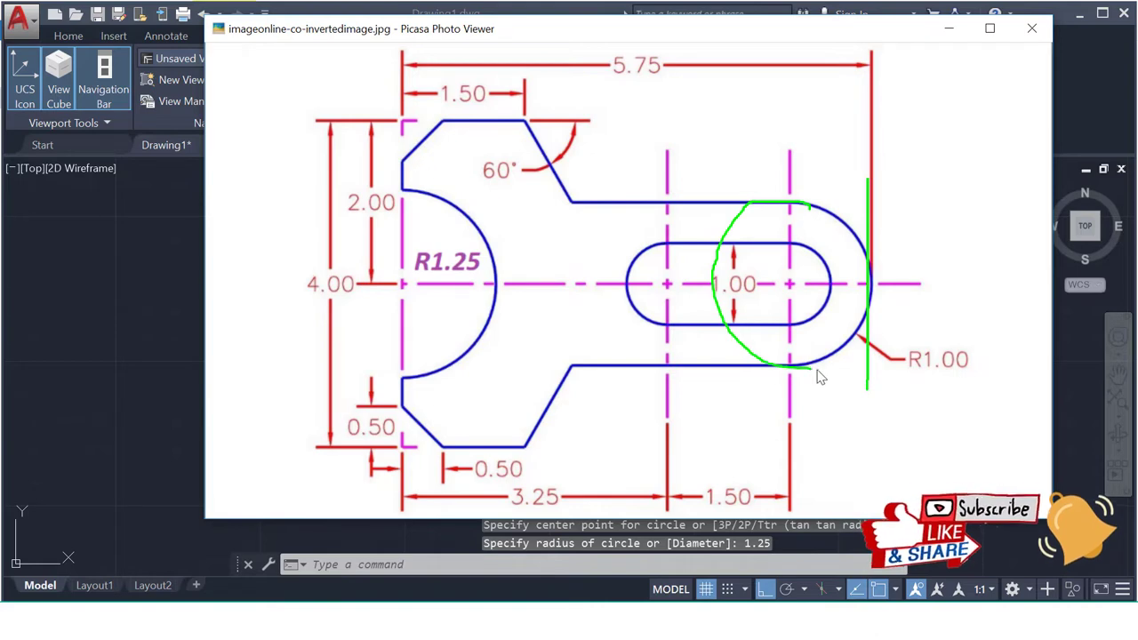
left_click_drag(817, 372, 859, 224)
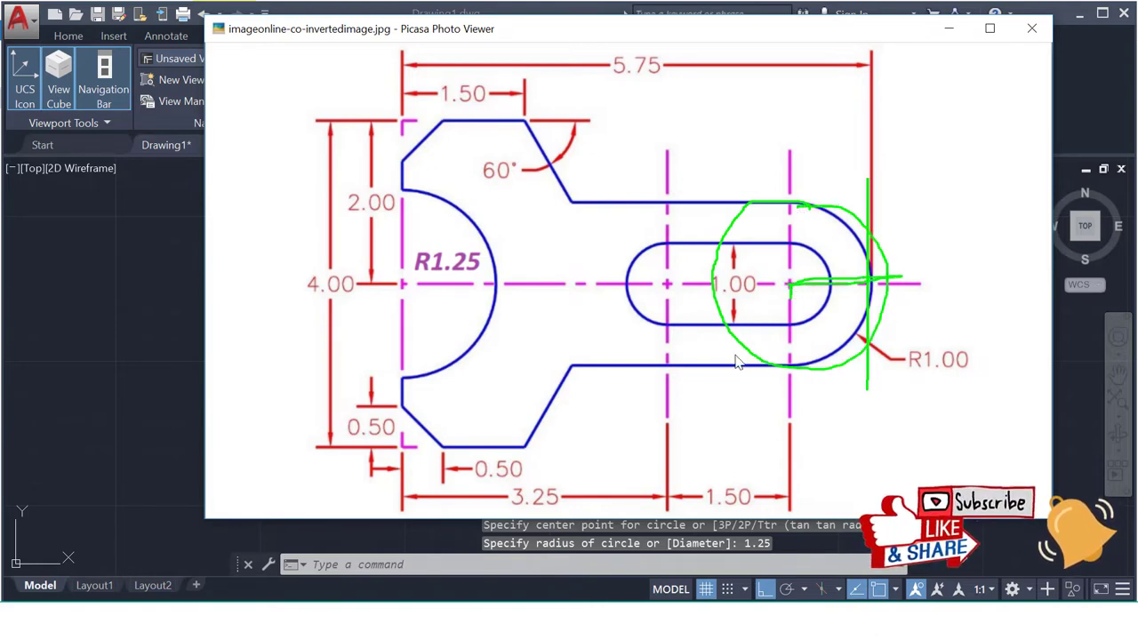
key("Escape")
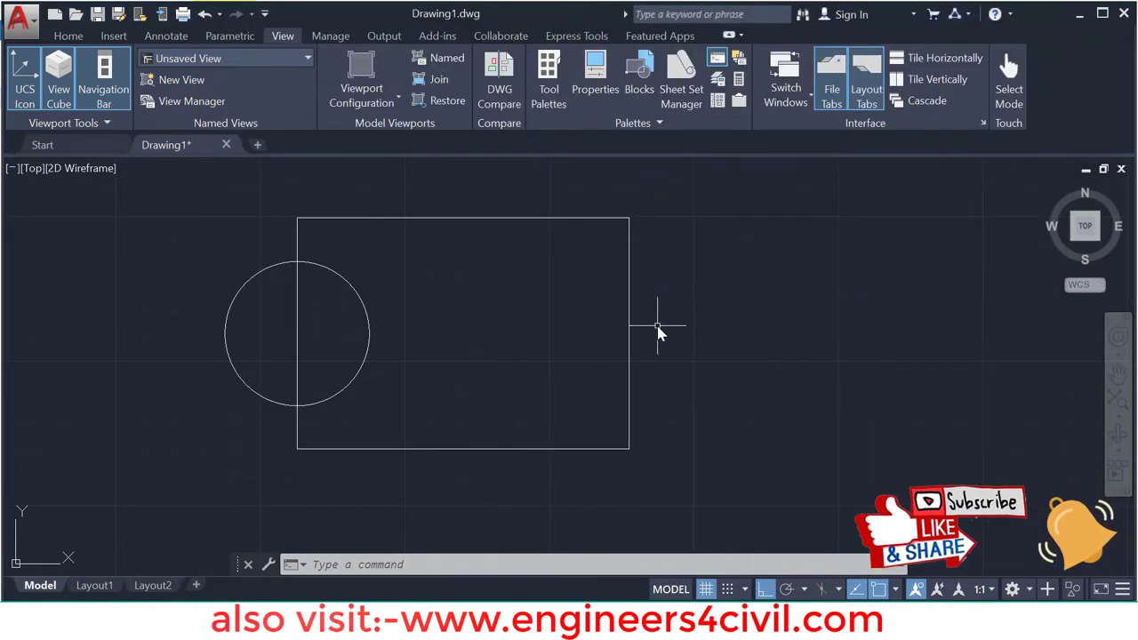
Offset the rectangle's right edge 1 unit inward to create a vertical line.
type("O")
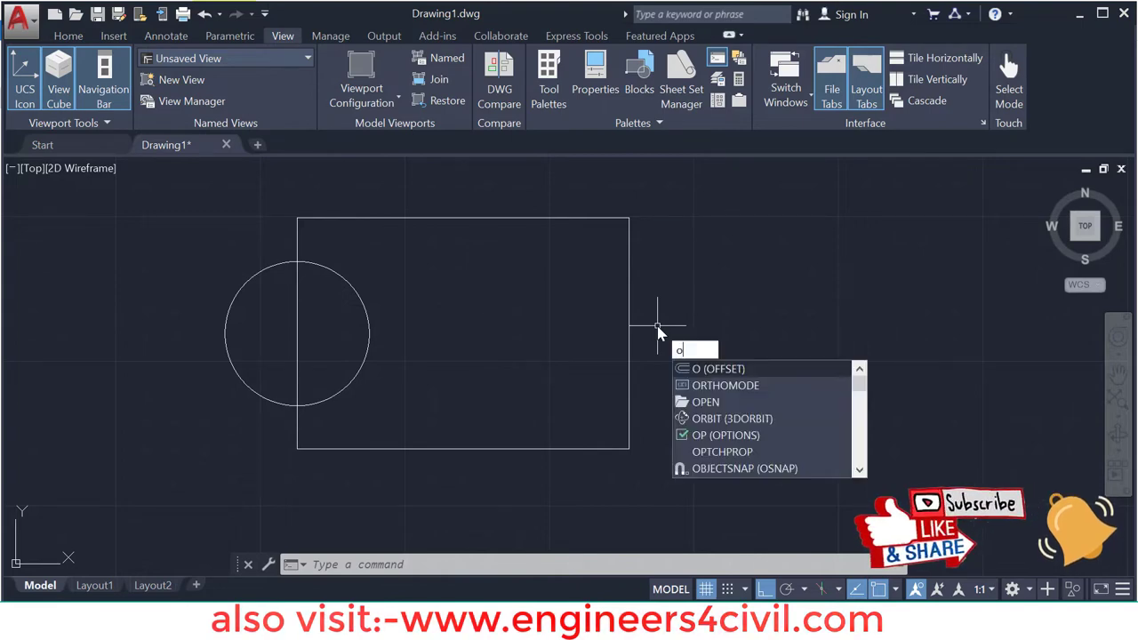
key("Return")
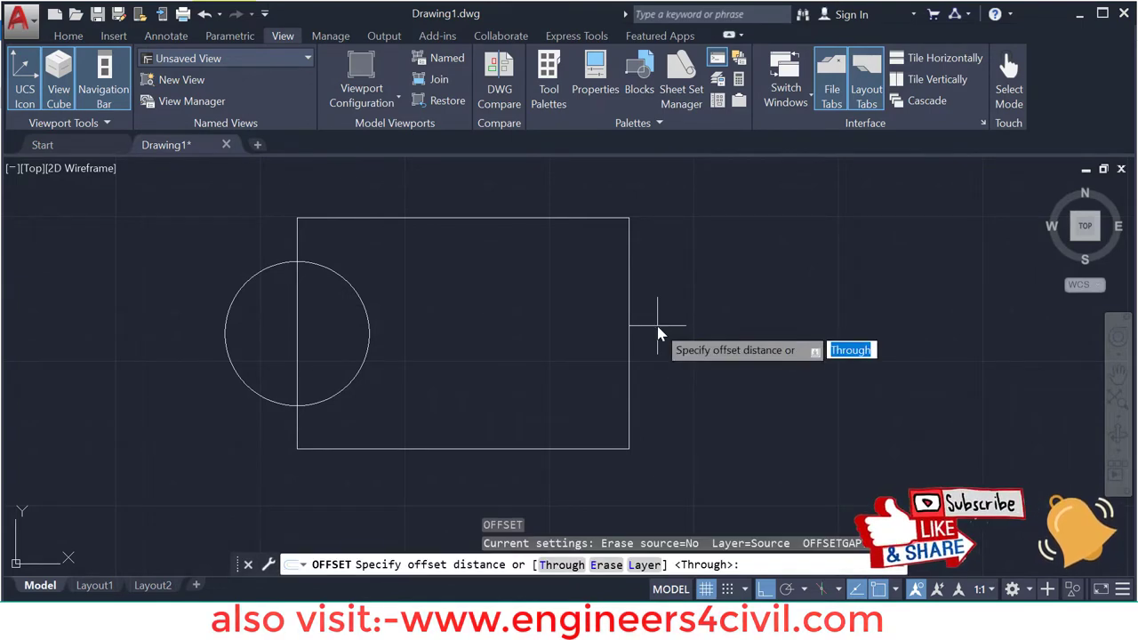
type("10")
key("Return")
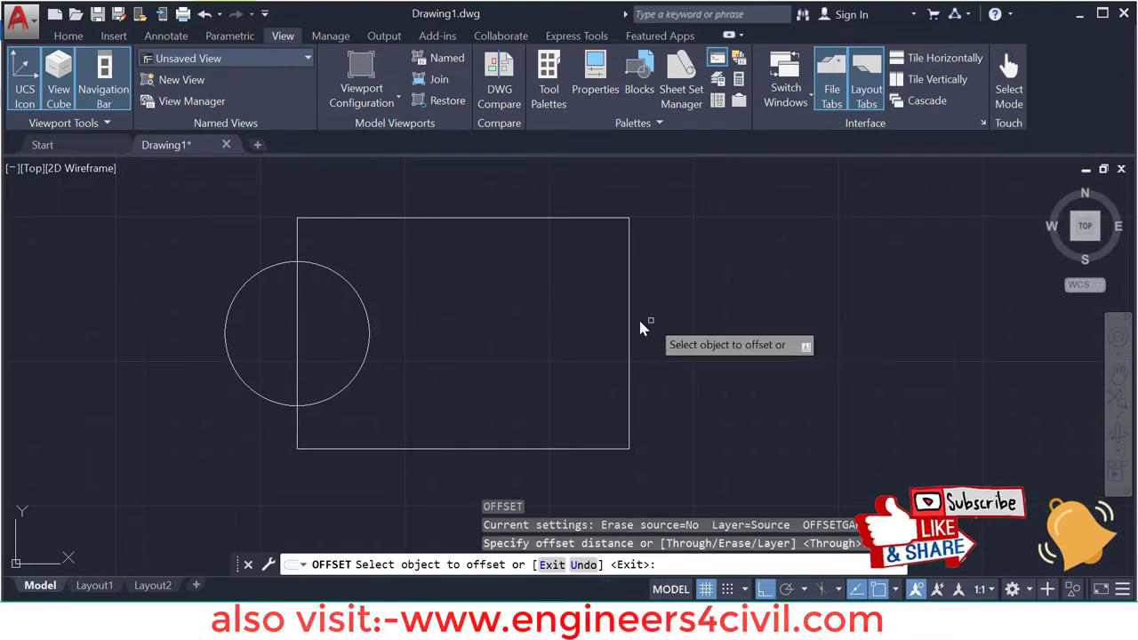
left_click(627, 326)
left_click(581, 338)
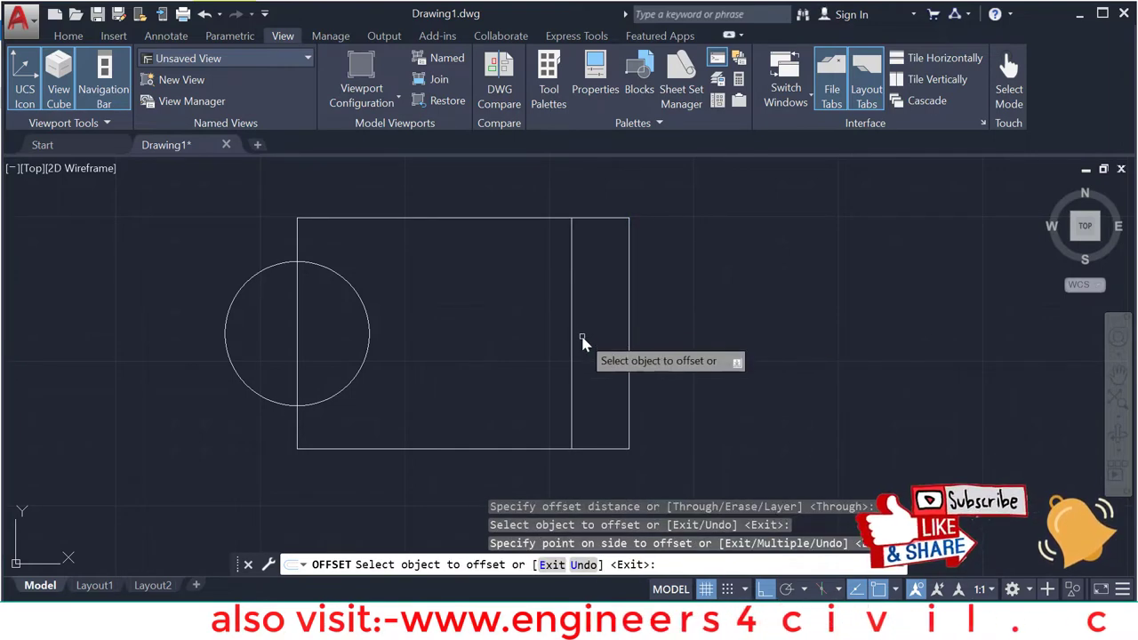
key("Escape")
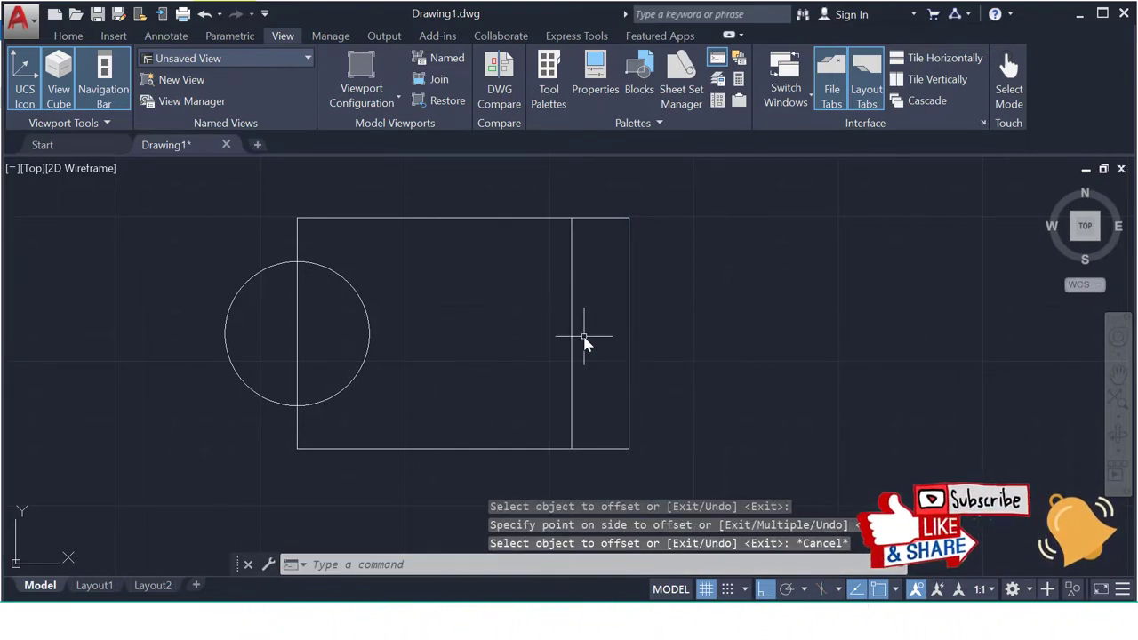
Draw a radius 1 circle centred on the offset line's midpoint.
type("c")
key("Return")
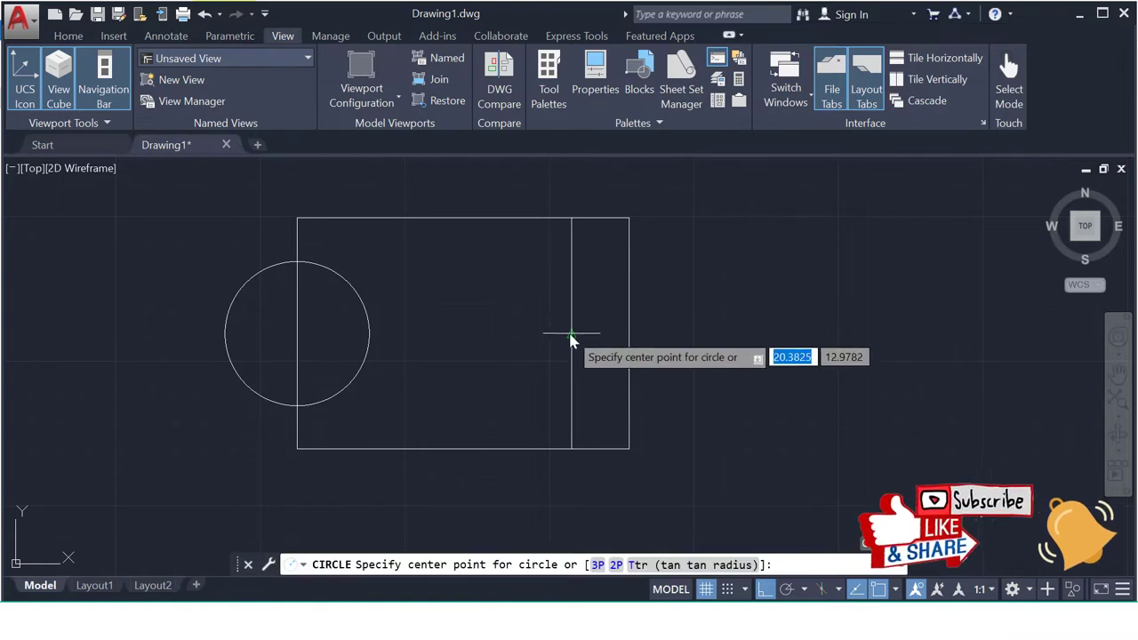
left_click(571, 335)
type("1")
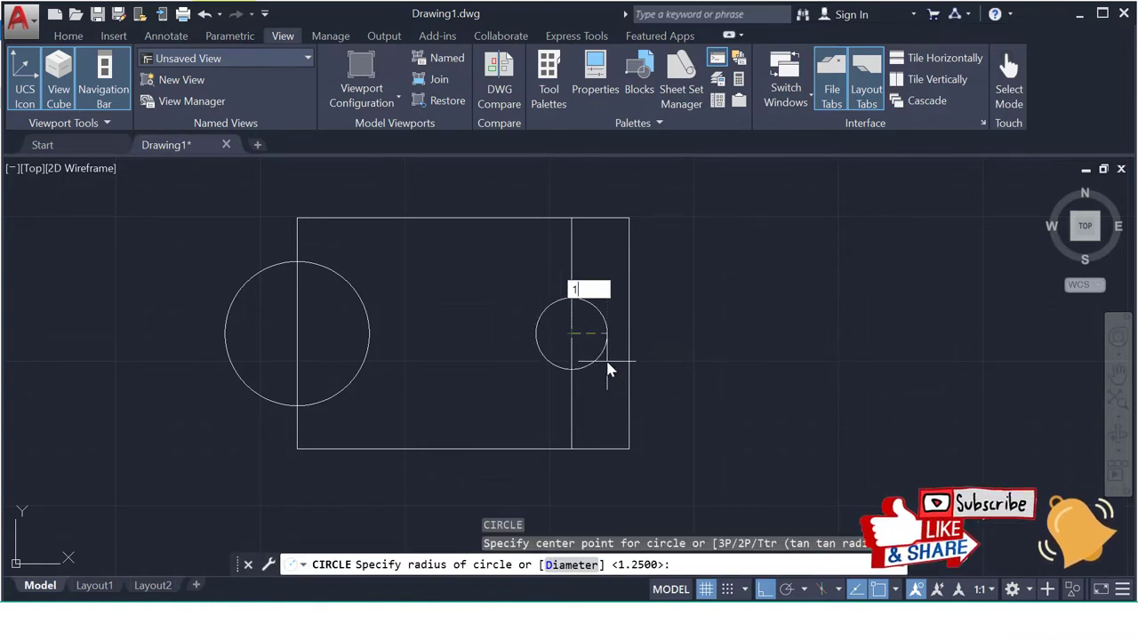
key("Return")
Mark the right slot centre line and the 1.50 gap between slot centres on the reference.
key("alt+Tab")
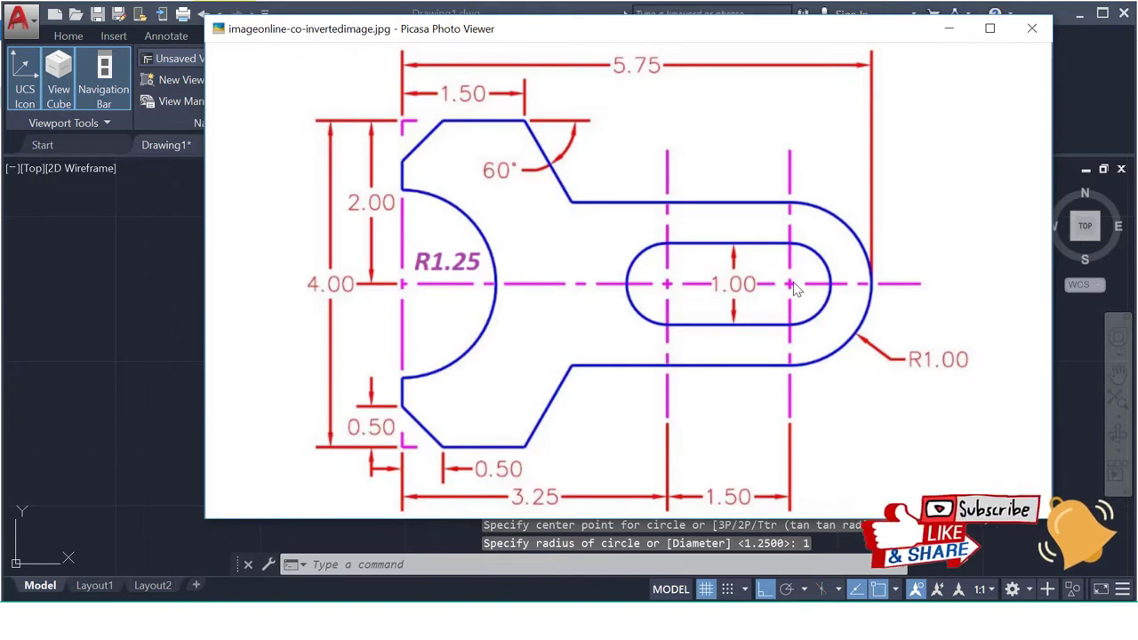
left_click_drag(789, 140, 790, 458)
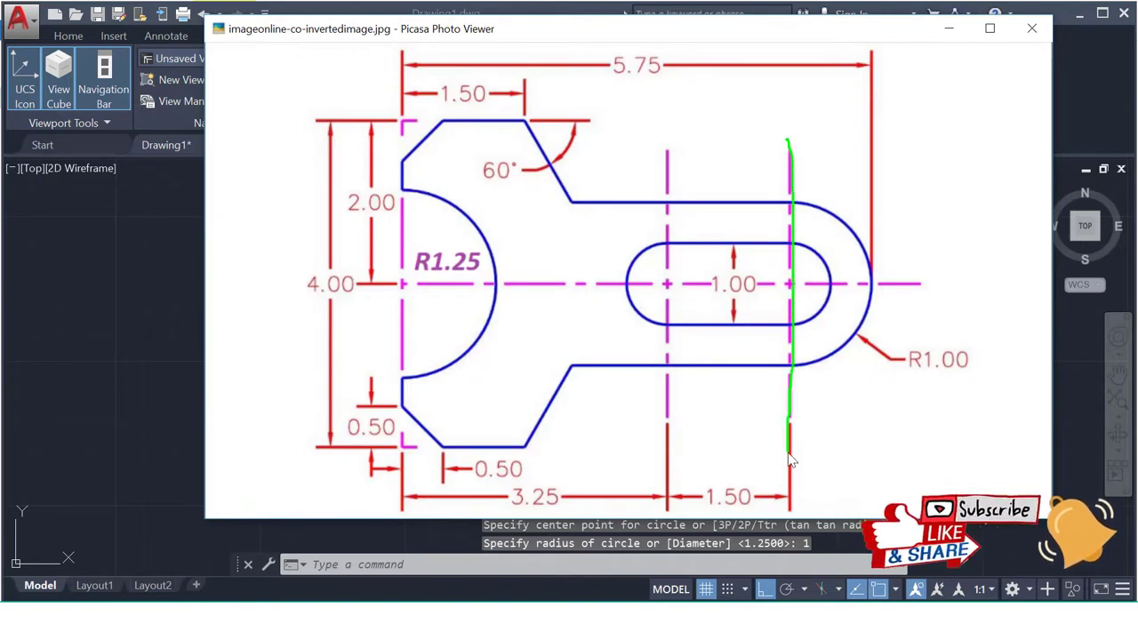
left_click_drag(784, 175, 678, 184)
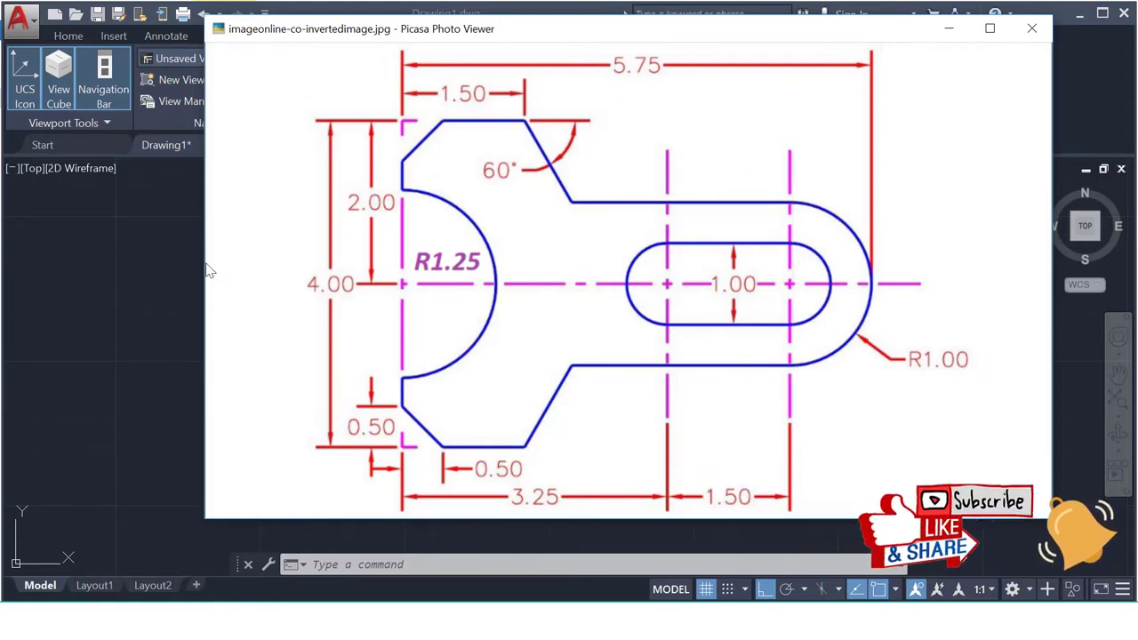
Offset the inner vertical line 1.5 units to the left for the second slot centre.
key("Escape")
type("o")
key("Return")
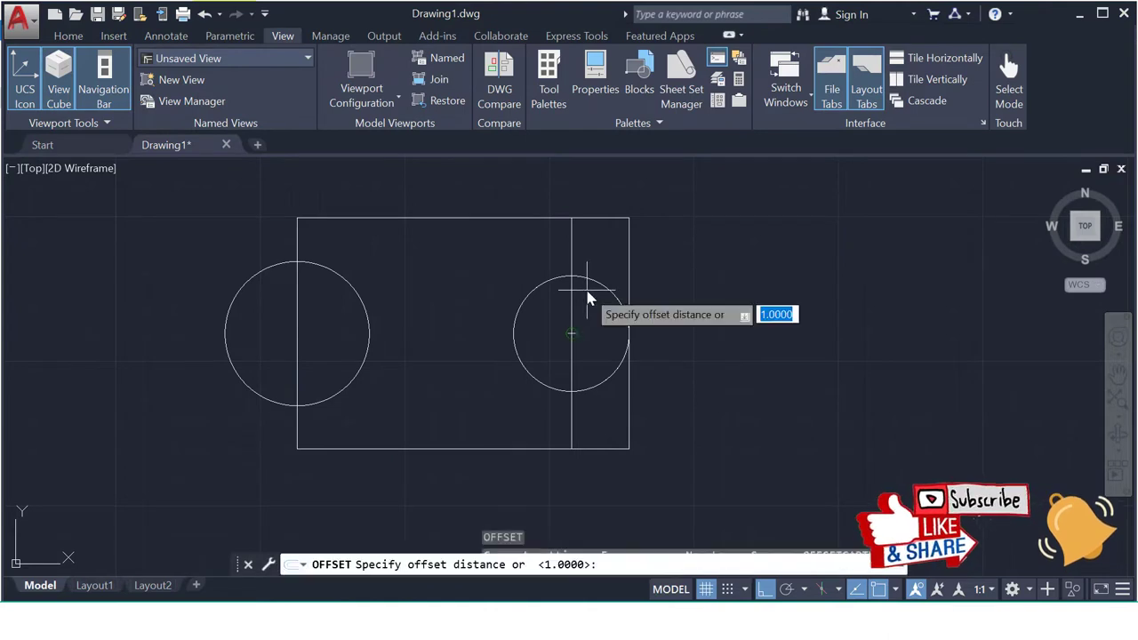
type("1.5")
key("Return")
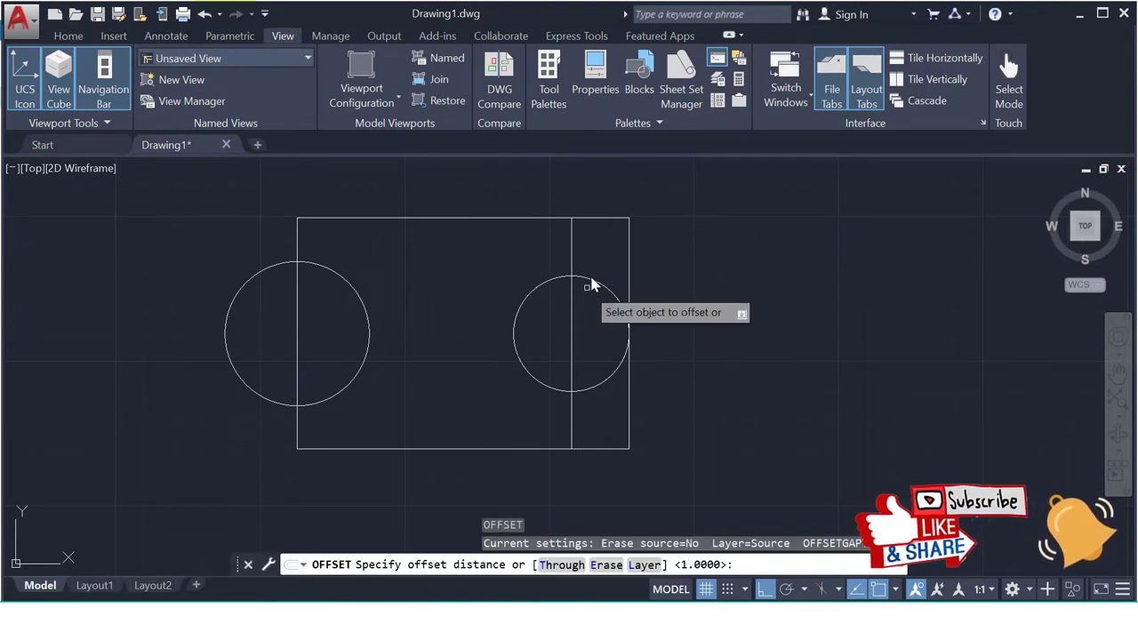
left_click(572, 253)
left_click(506, 257)
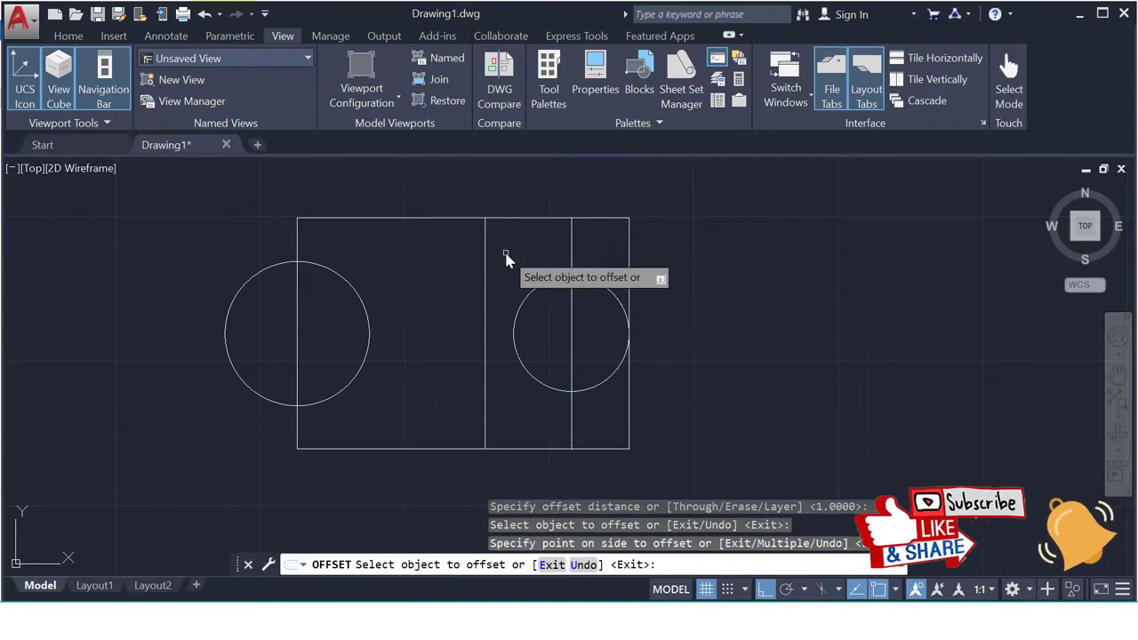
key("Escape")
key("alt+Tab")
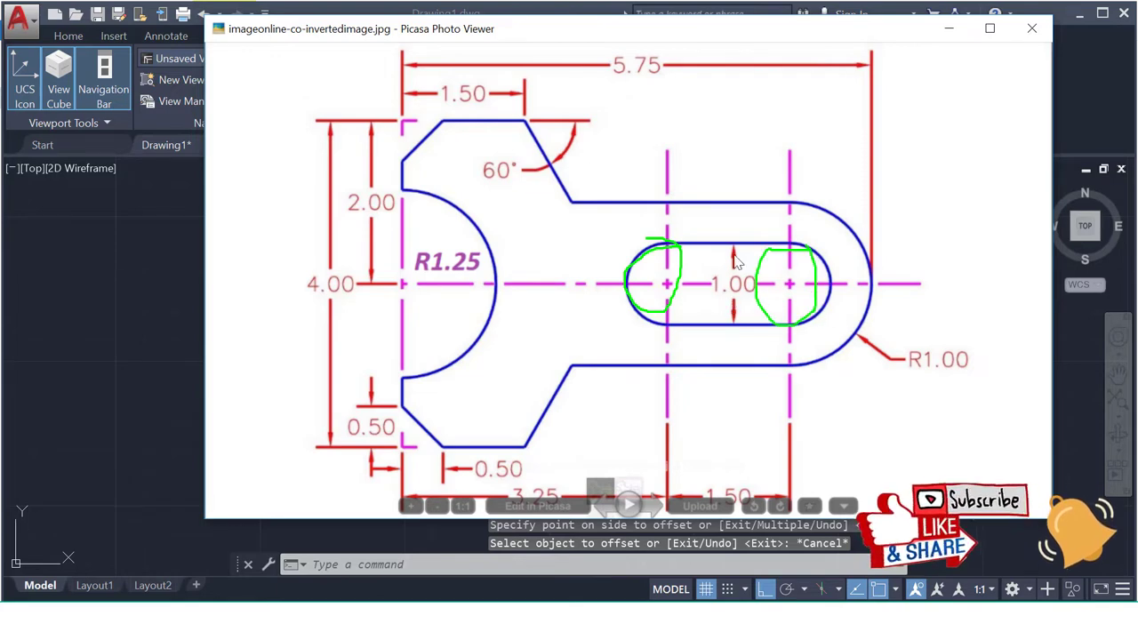
Draw two radius 0.5 circles at the right and left slot centres.
key("Escape")
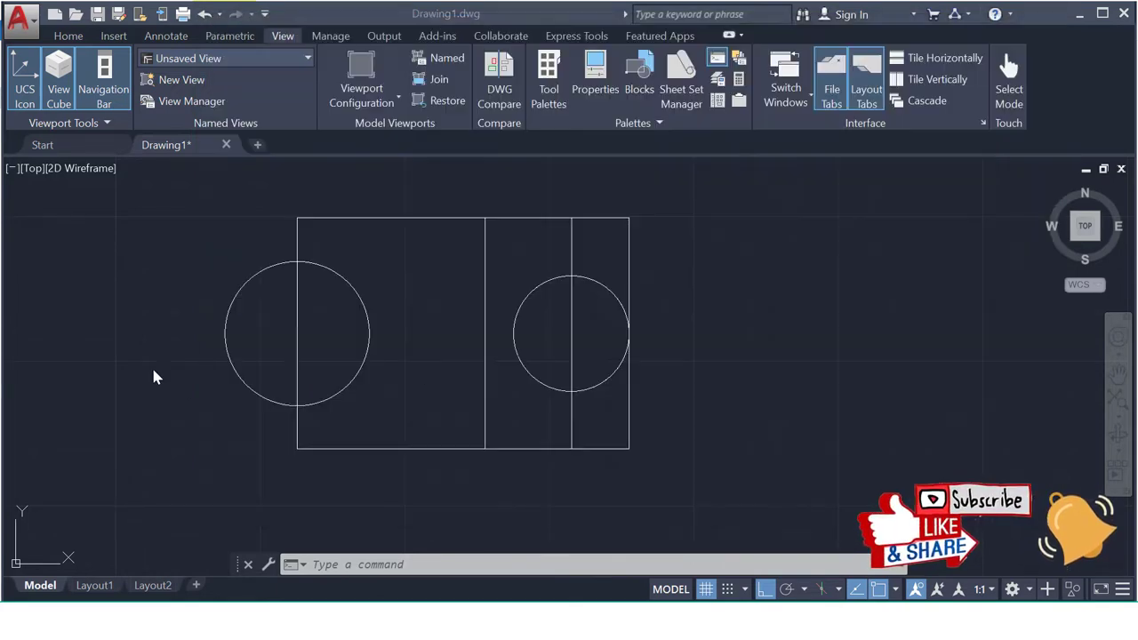
type("c")
key("Return")
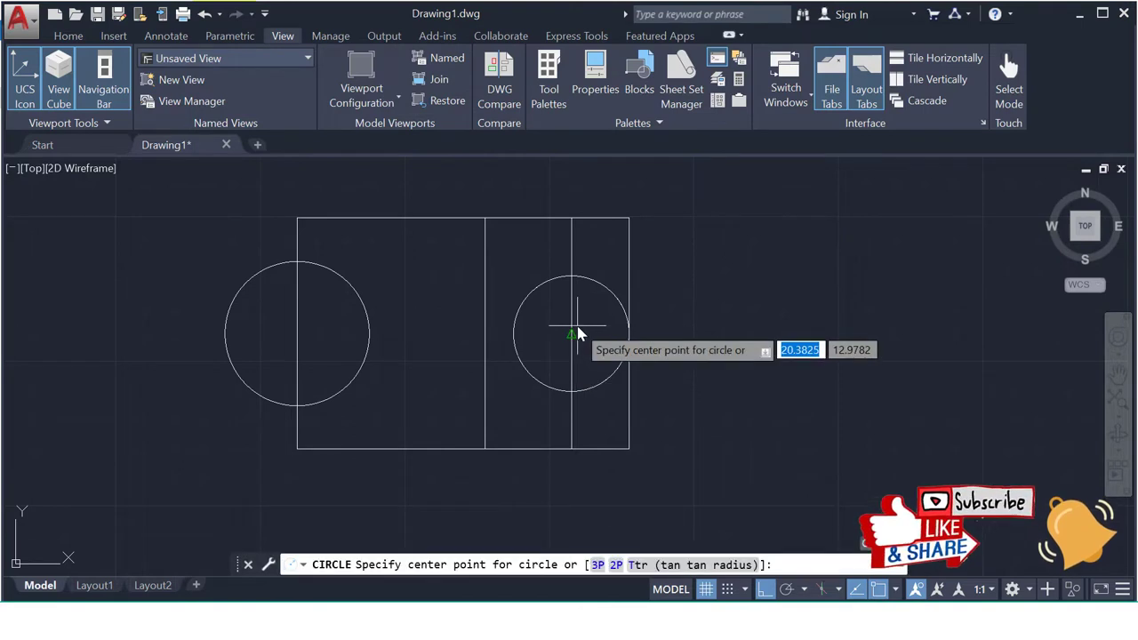
left_click(572, 334)
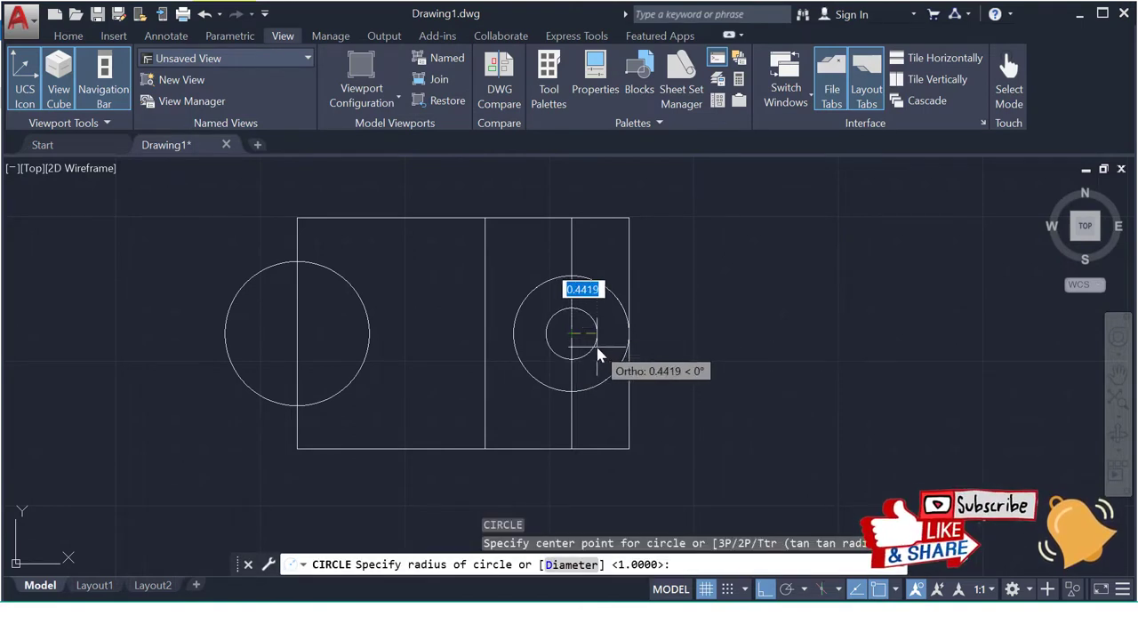
type("0.5")
key("Return")
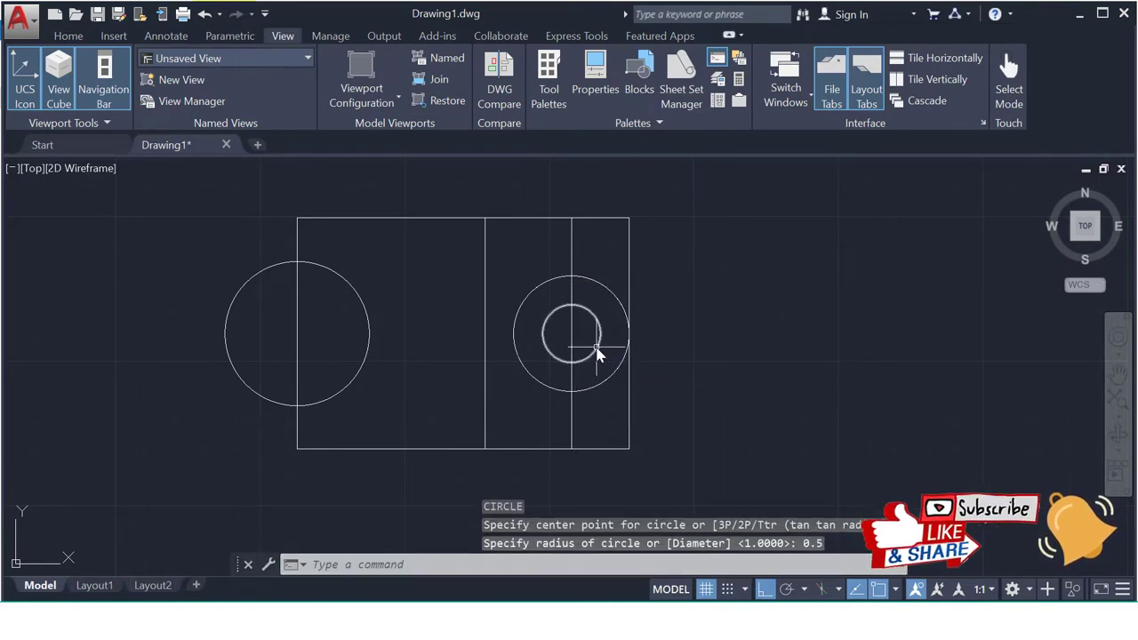
key("Return")
left_click(484, 333)
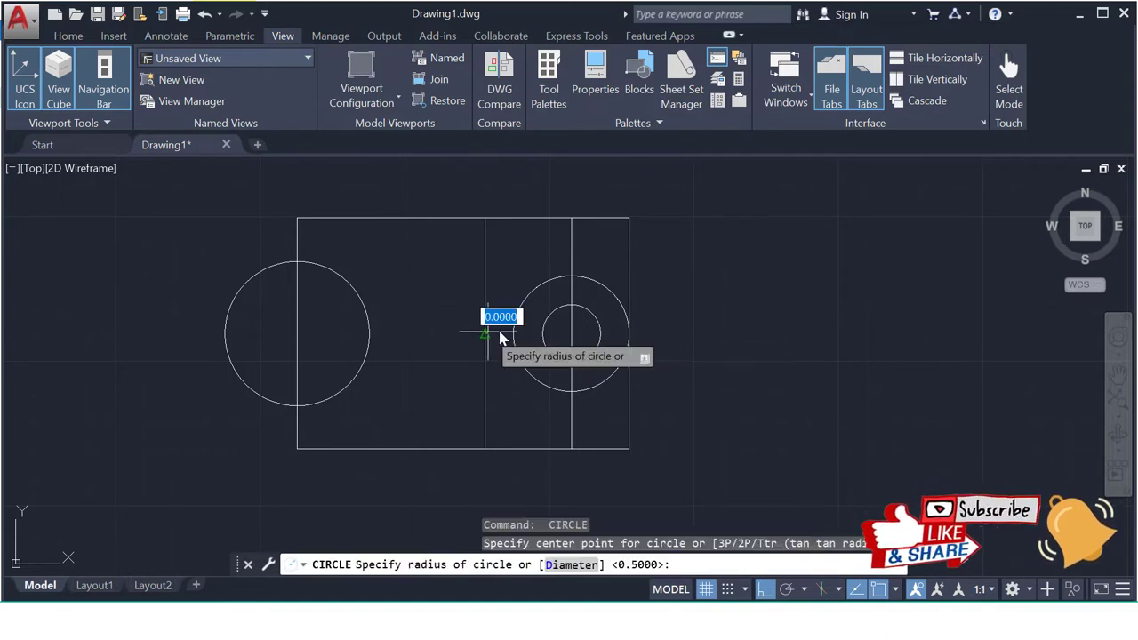
type("0.5")
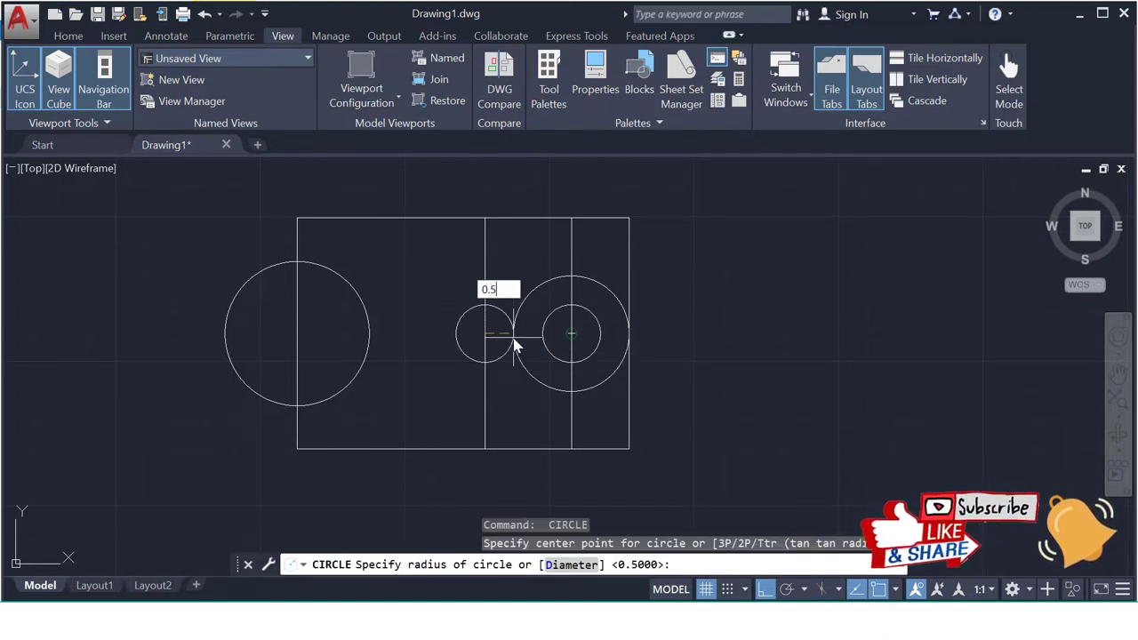
key("Return")
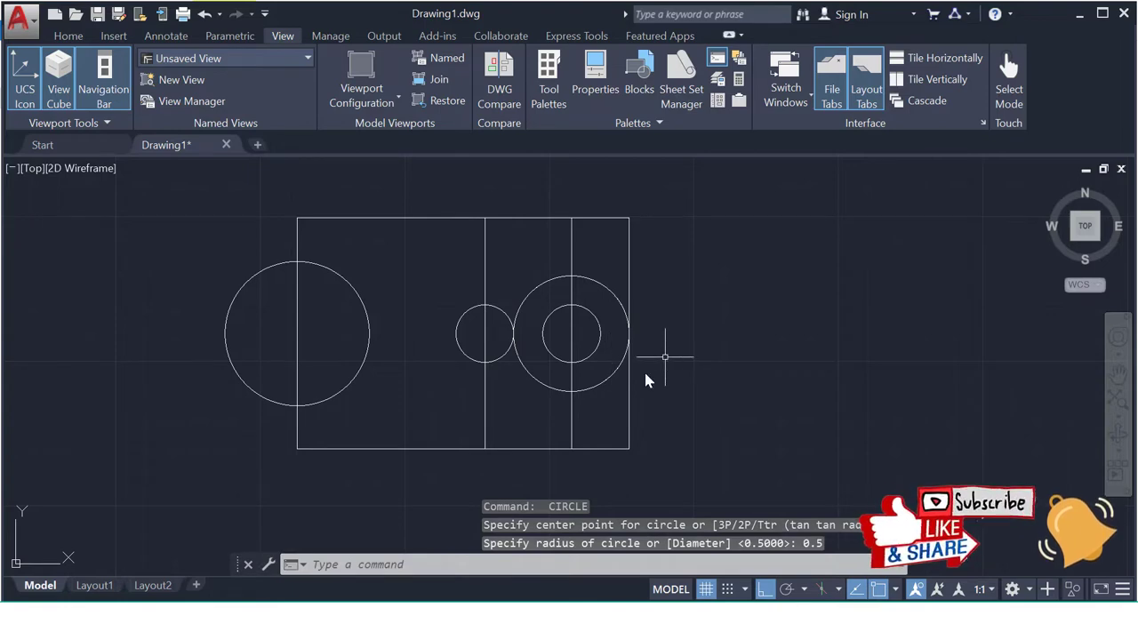
key("alt+Tab")
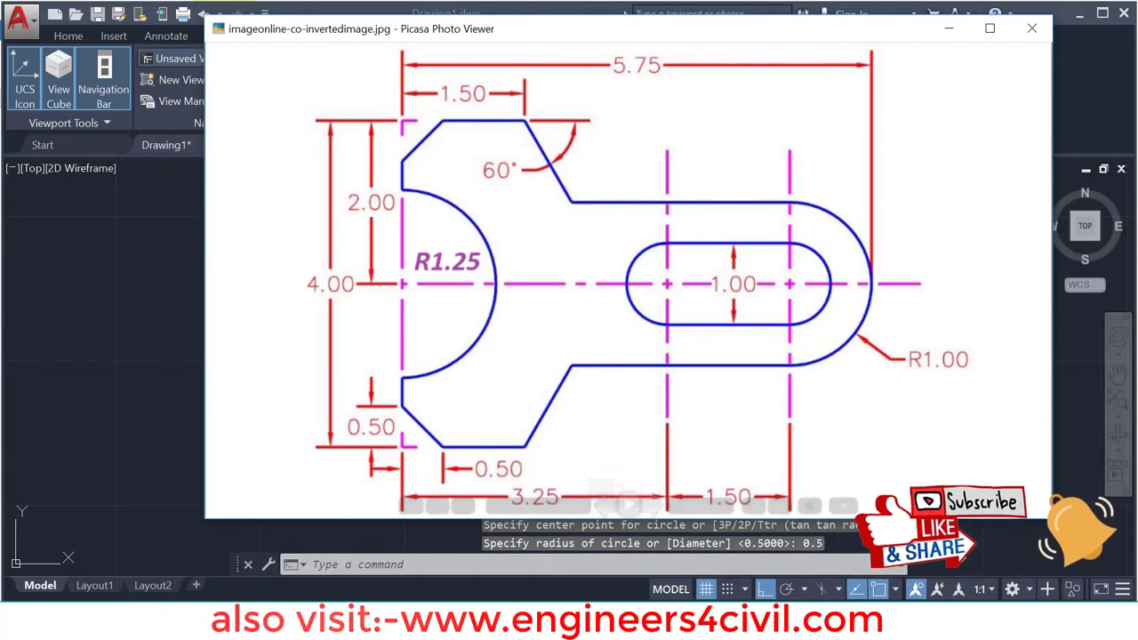
Join the two 0.5 circles with top and bottom tangent lines to outline the slot.
key("alt+Tab")
type("l")
key("Return")
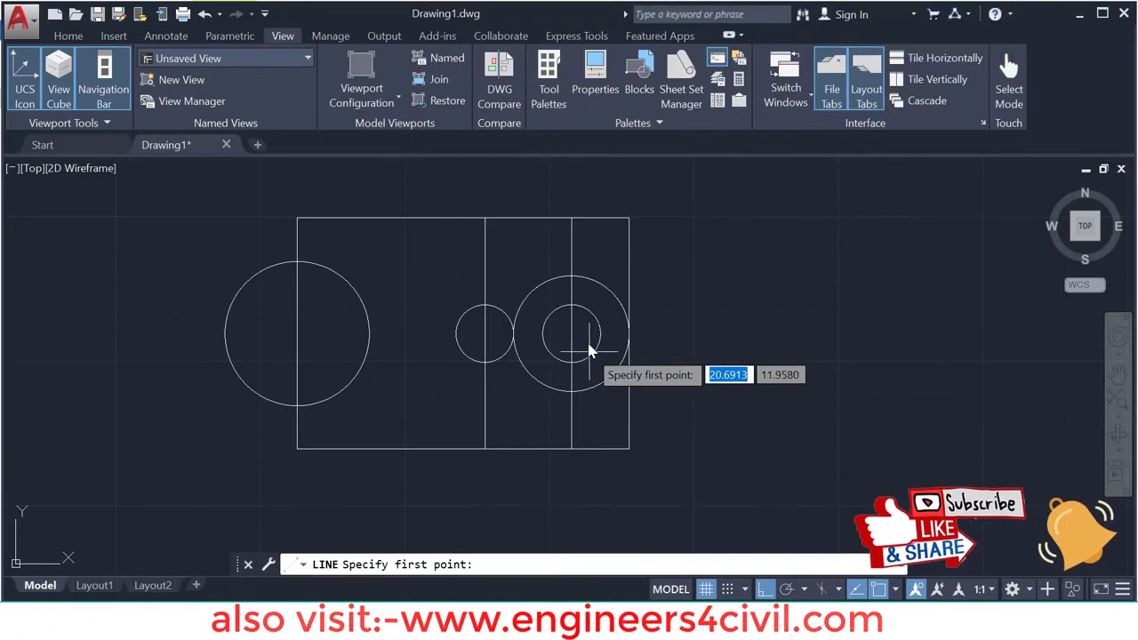
left_click(484, 305)
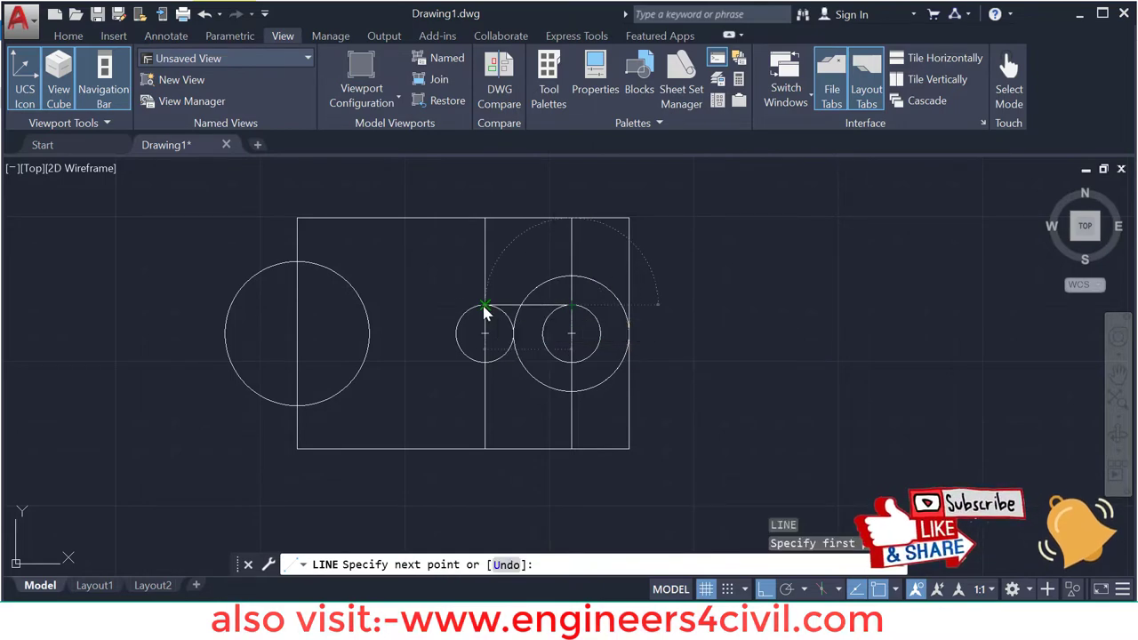
left_click(567, 349)
key("Return")
key("Return")
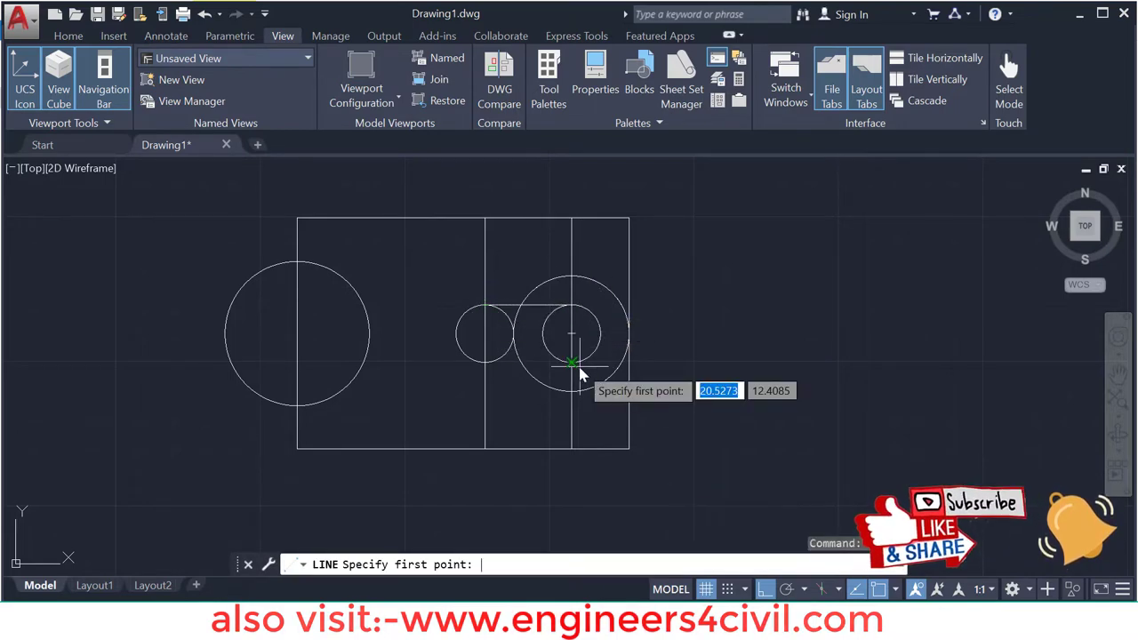
left_click(571, 363)
left_click(484, 362)
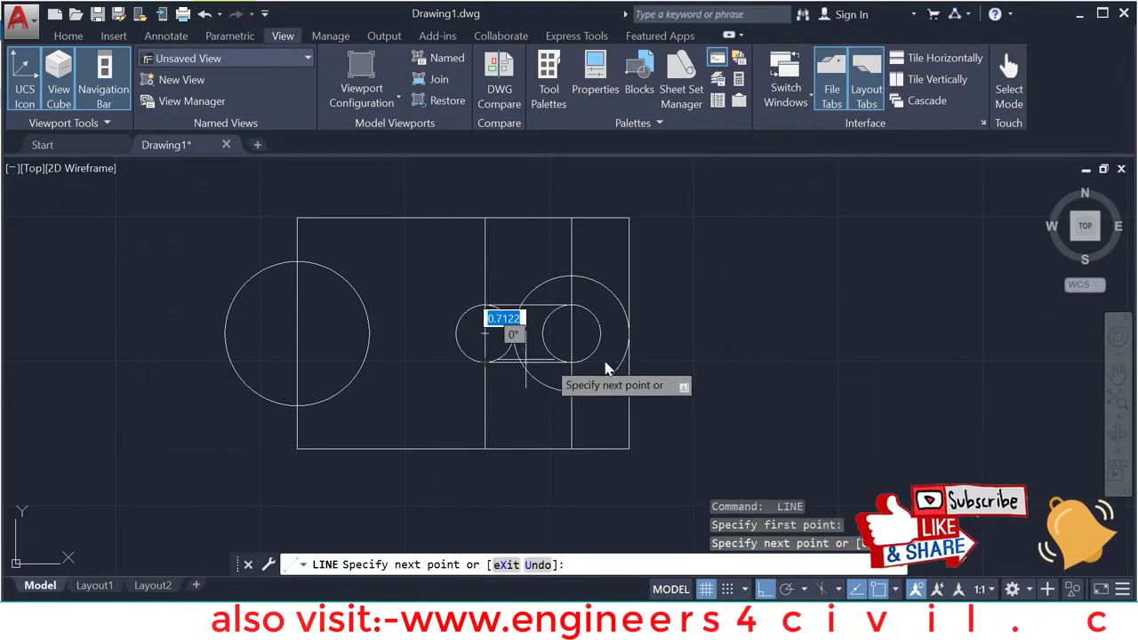
key("Return")
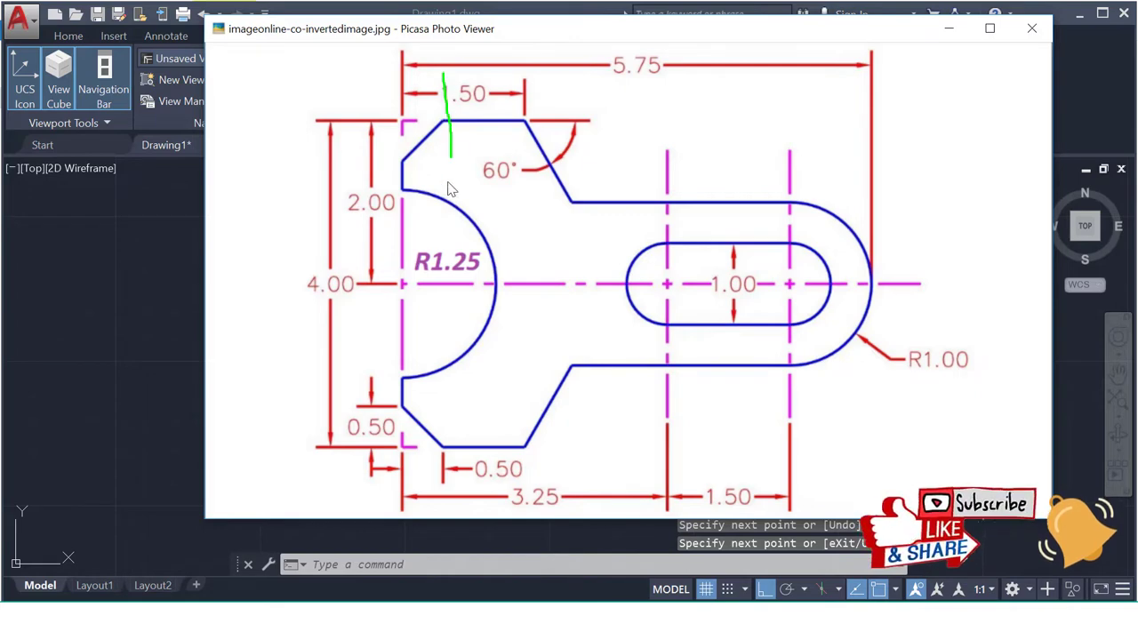
Mark the 0.50 and 1.50 positions and the 60° edges on the reference.
left_click_drag(449, 189, 435, 381)
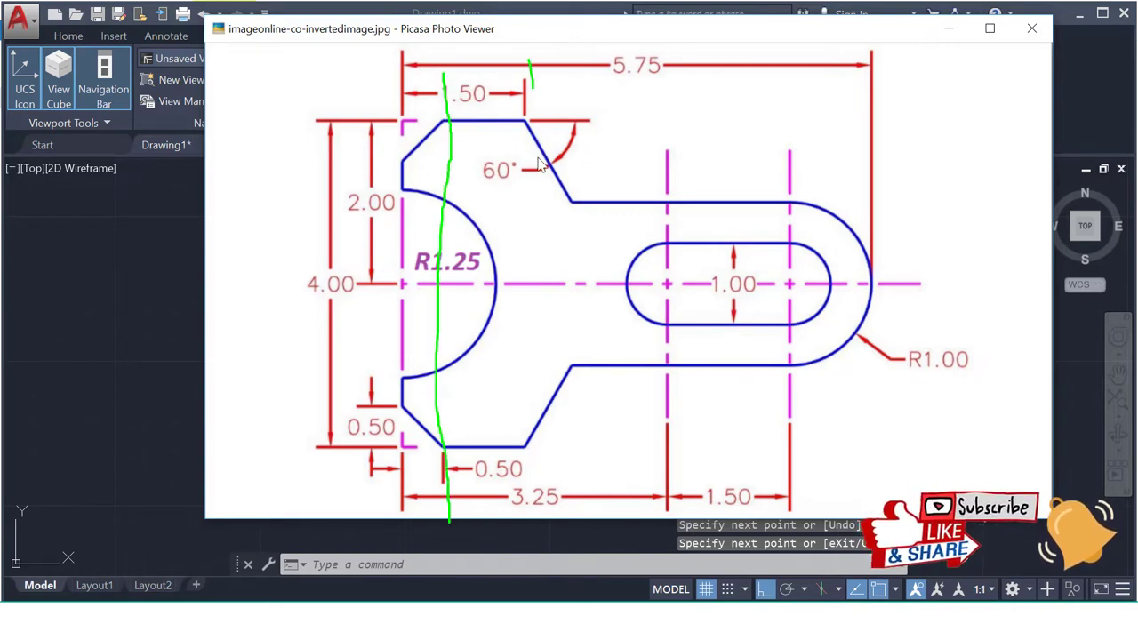
left_click_drag(538, 164, 519, 500)
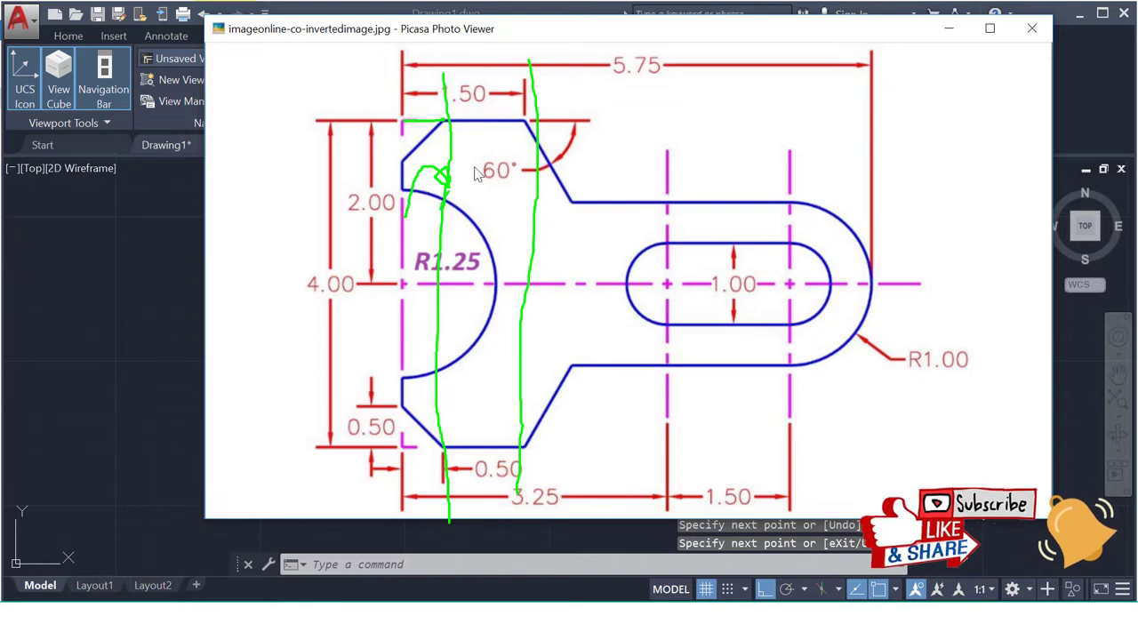
left_click_drag(475, 173, 530, 230)
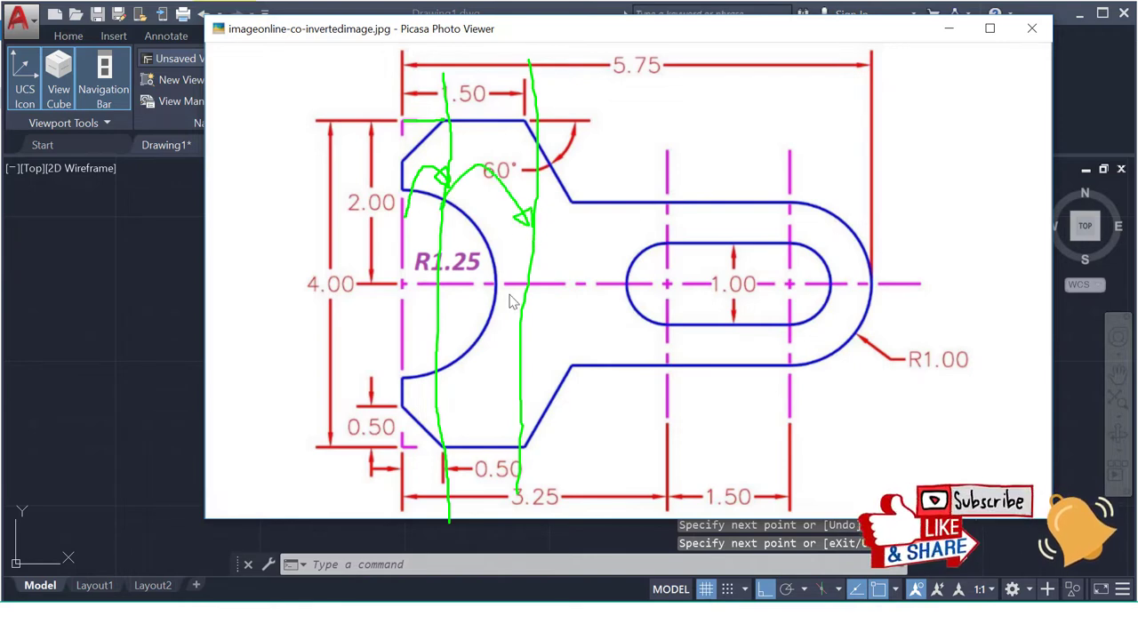
key("Escape")
key("Escape")
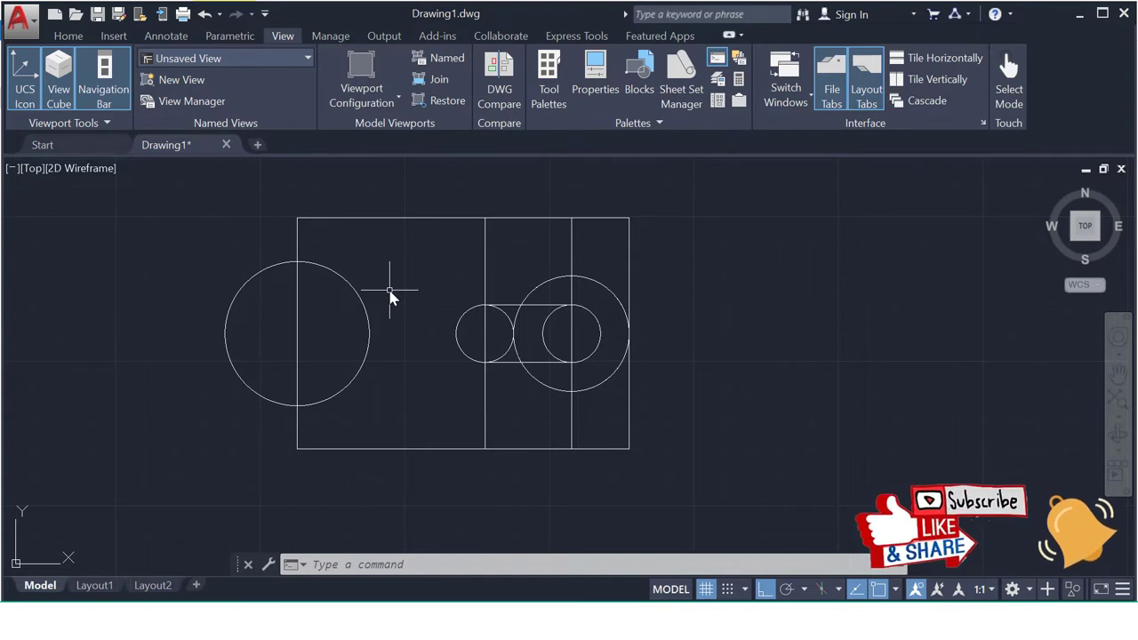
Offset the rectangle's left edge 0.5 inward as a vertical guide line.
type("o")
key("Return")
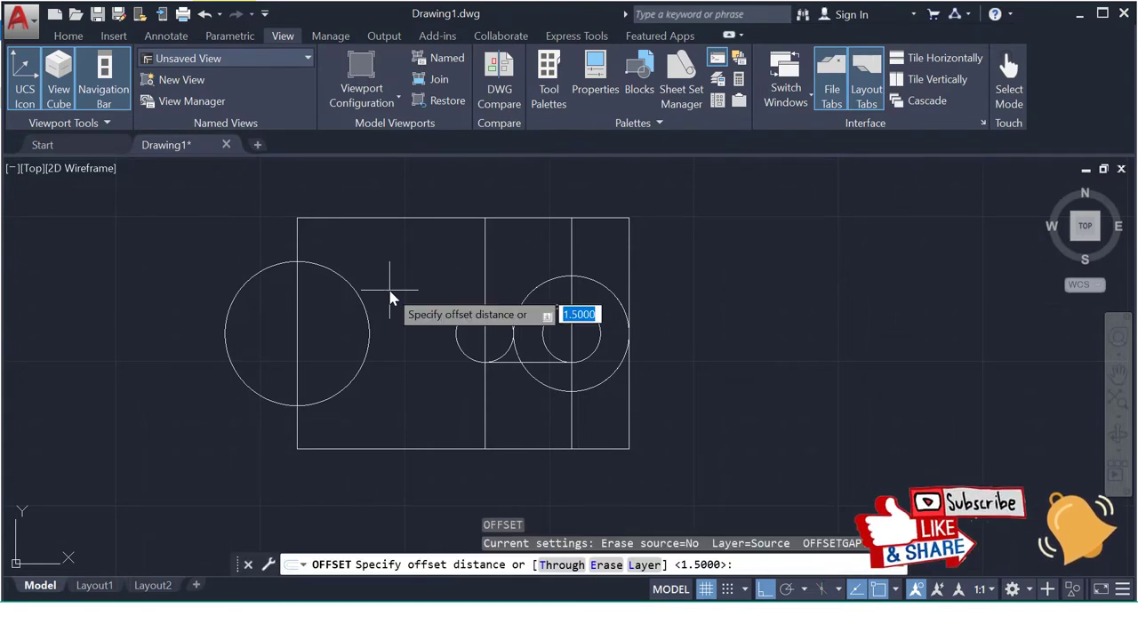
type("0.5")
key("Return")
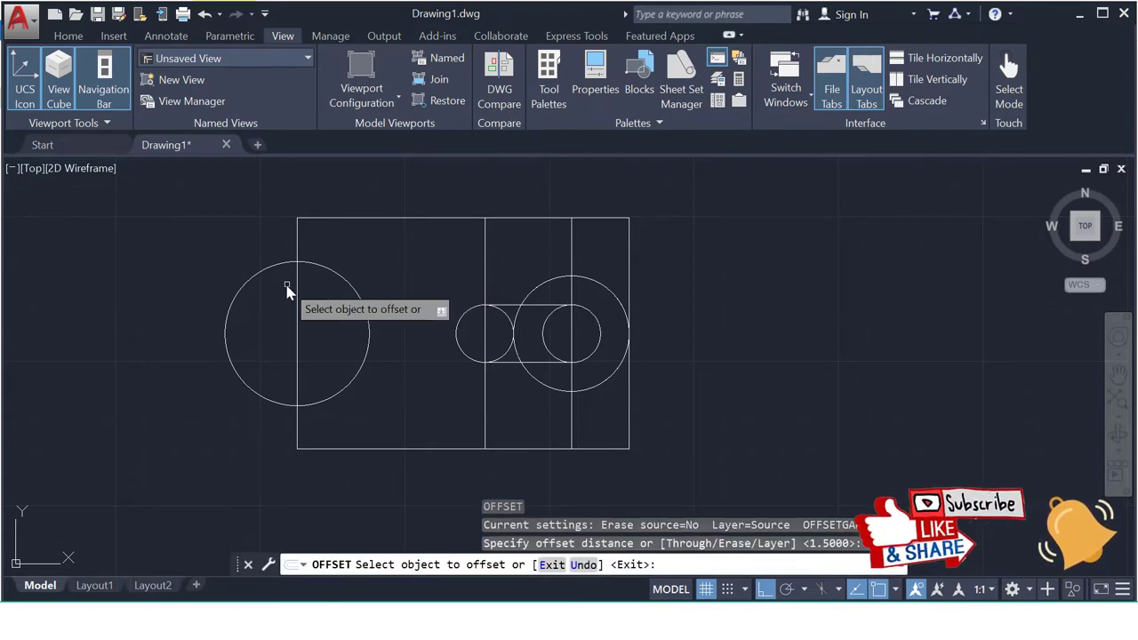
left_click(298, 302)
left_click(315, 302)
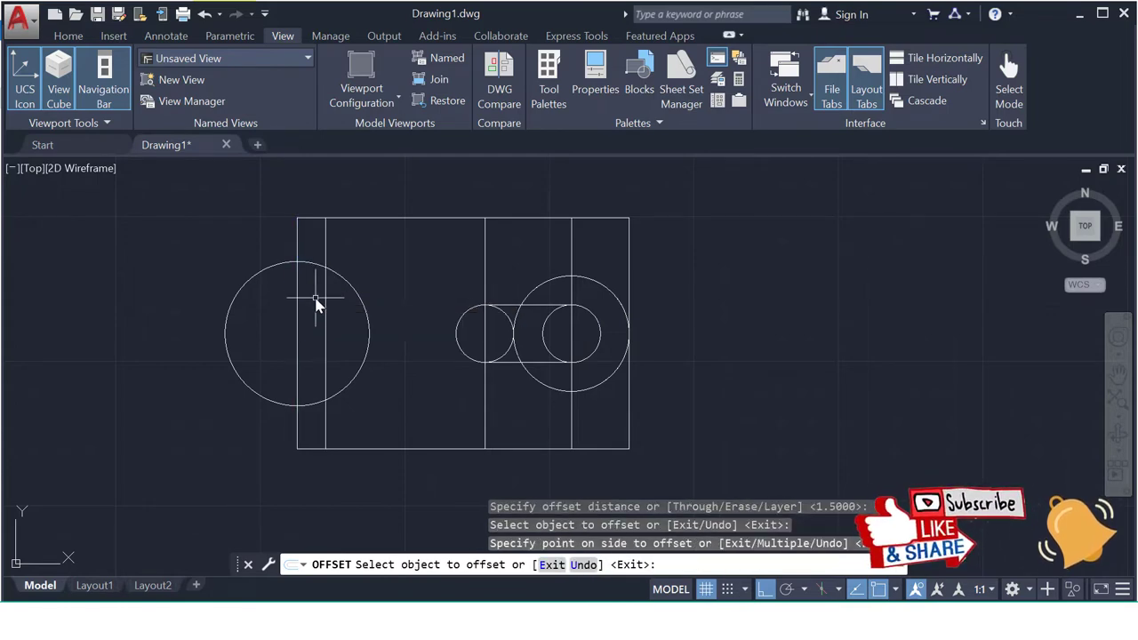
key("Escape")
Offset the new guide line 1.5 further to the right.
type("p")
key("Escape")
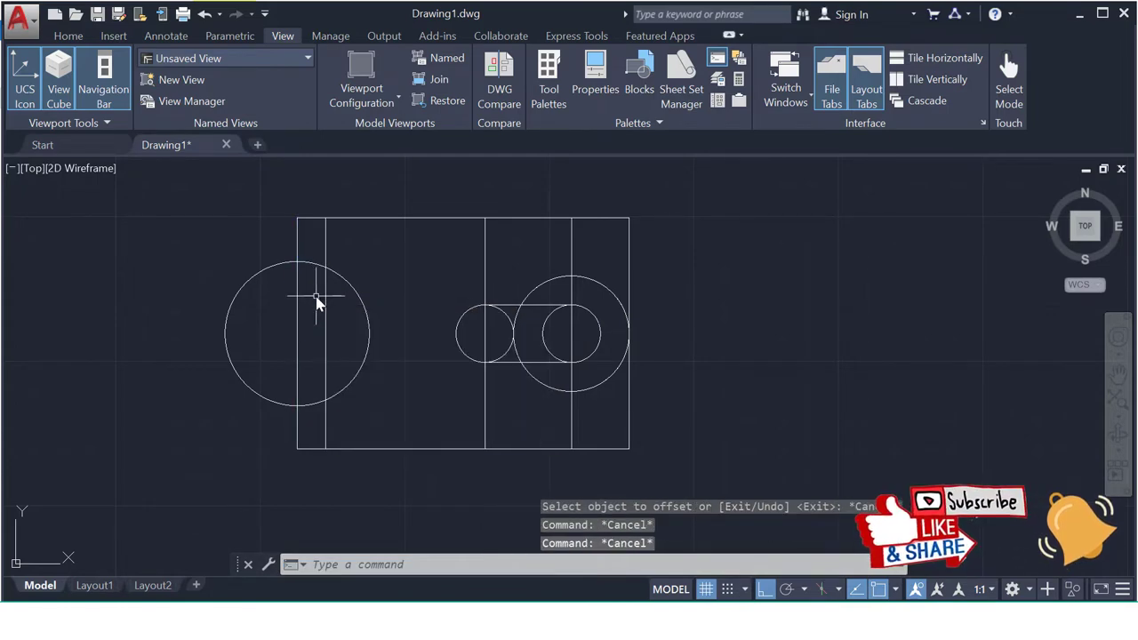
type("o")
key("Return")
type("1.5")
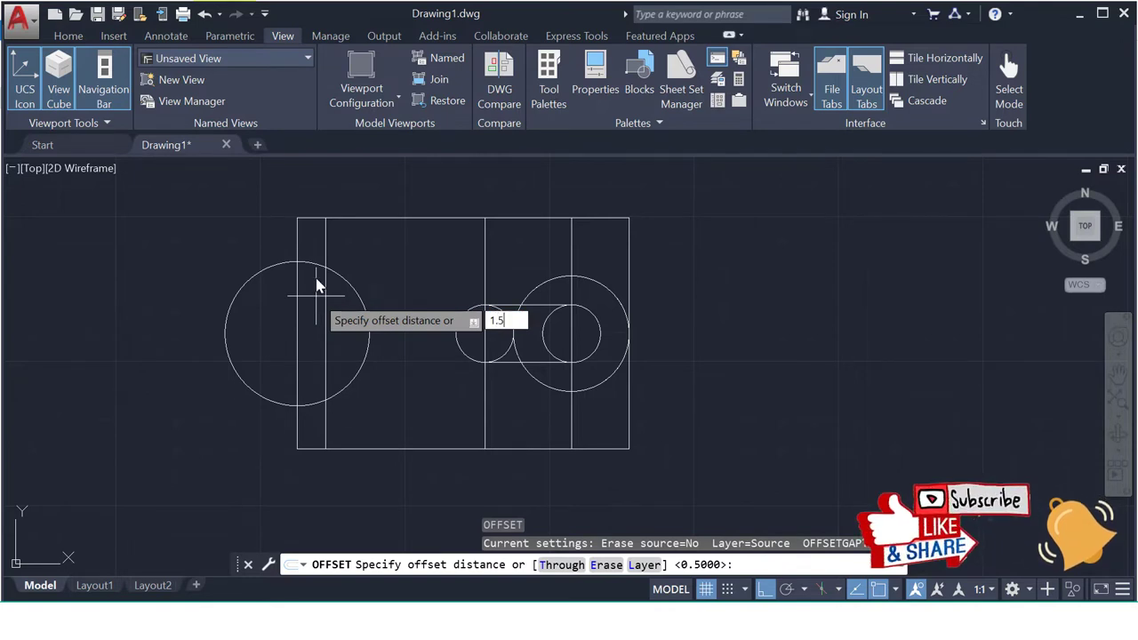
key("Return")
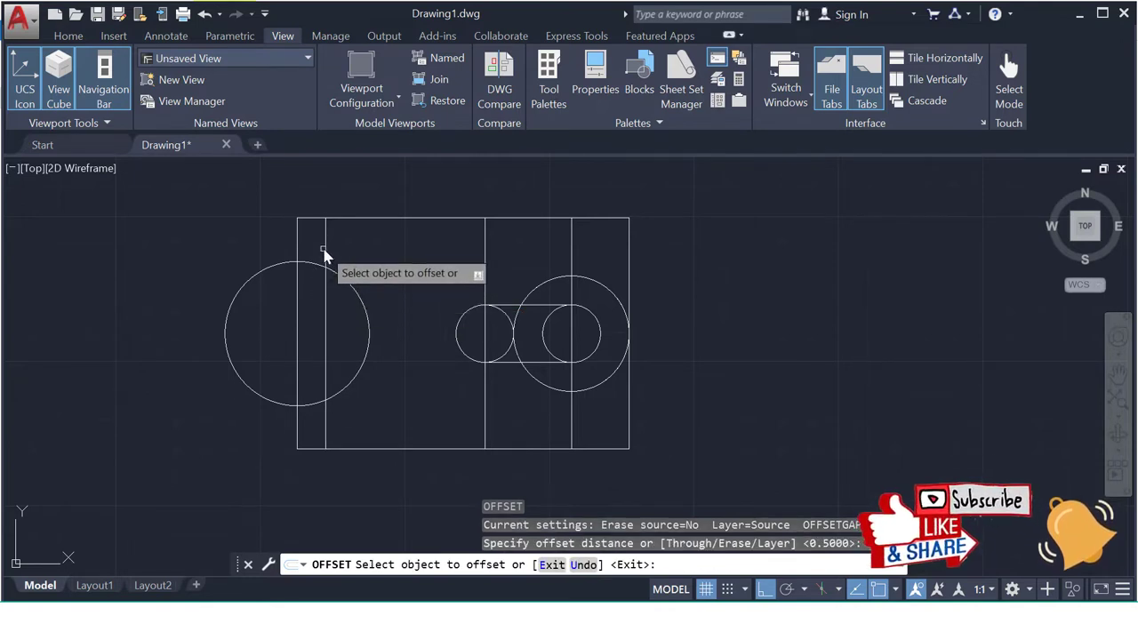
left_click(325, 235)
left_click(392, 302)
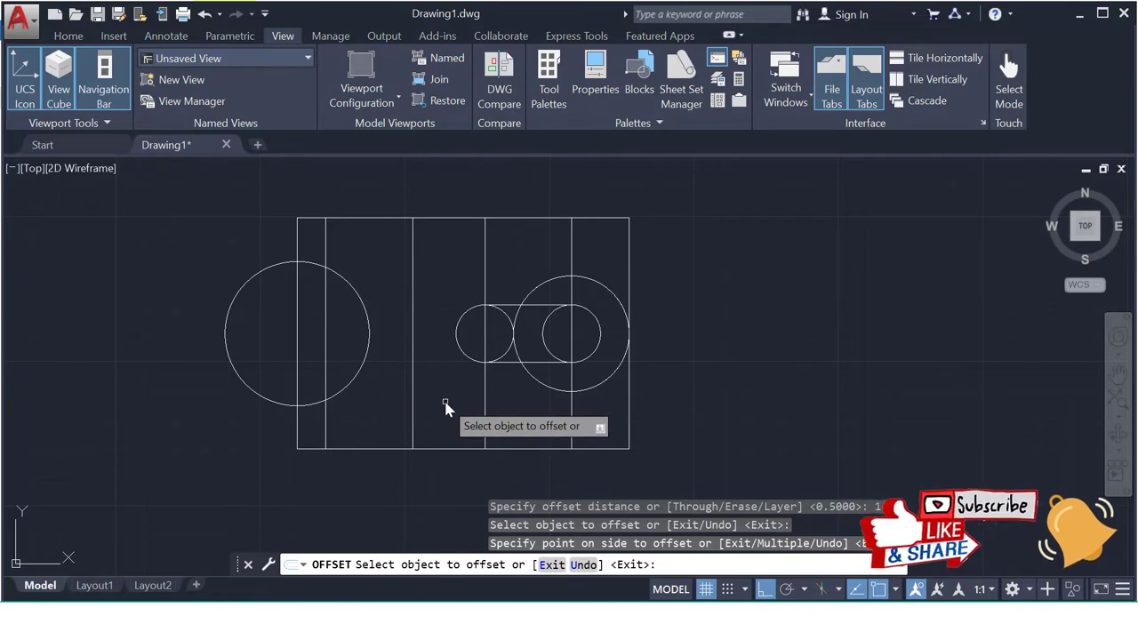
Mark the upper and lower horizontal edge levels on the reference image.
left_click(436, 622)
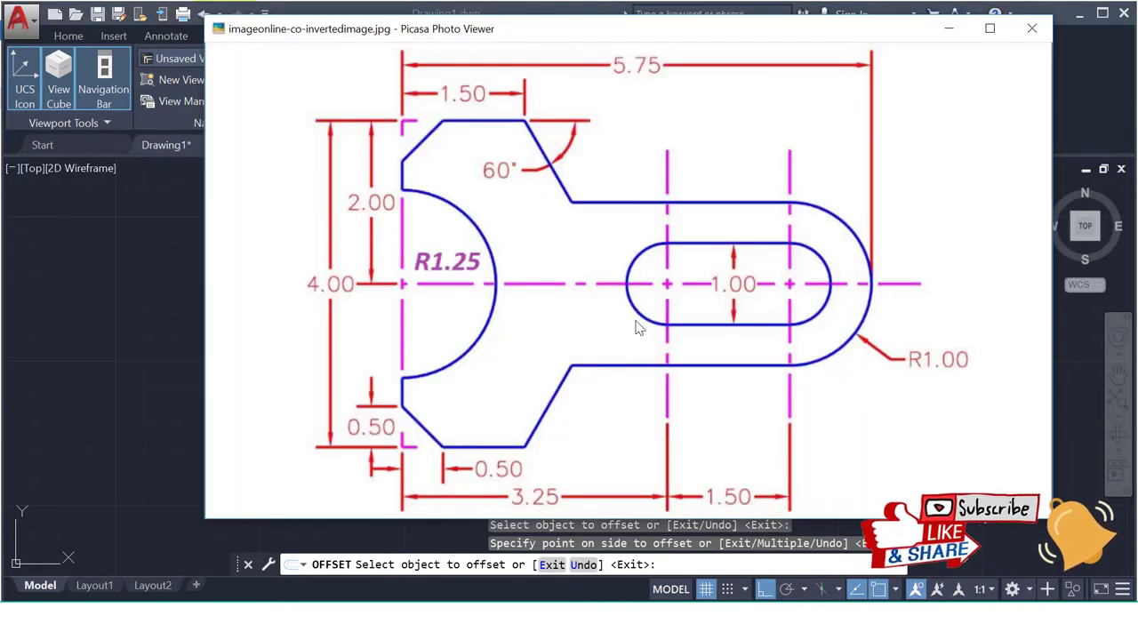
mouse_move(818, 210)
left_mouse_down()
mouse_move(640, 221)
mouse_move(223, 206)
left_mouse_up()
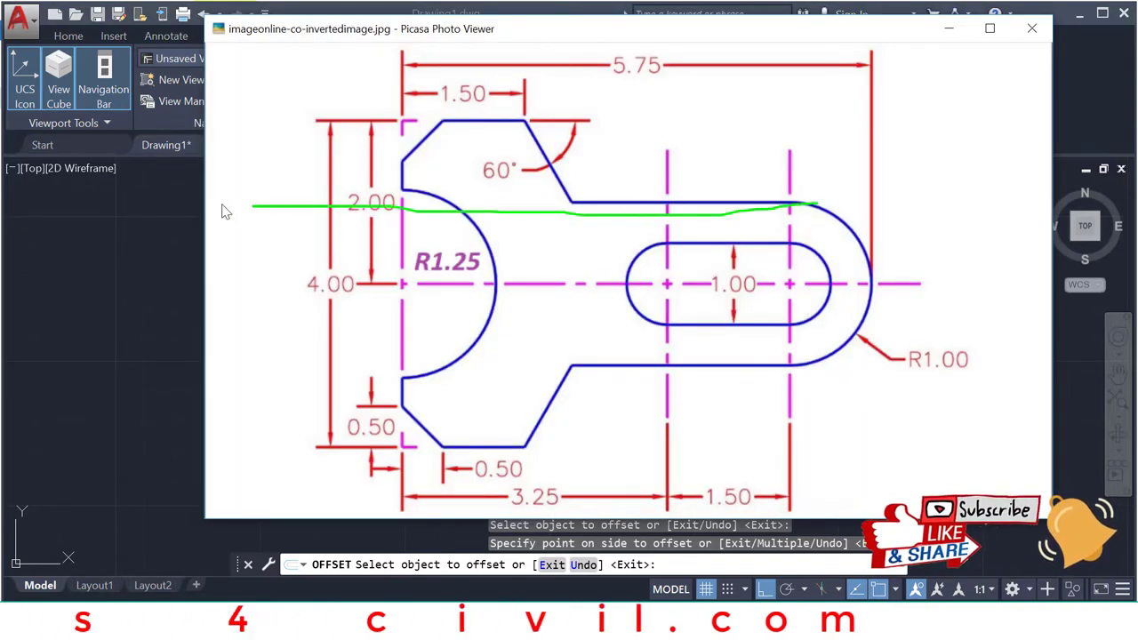
left_click_drag(811, 366, 194, 366)
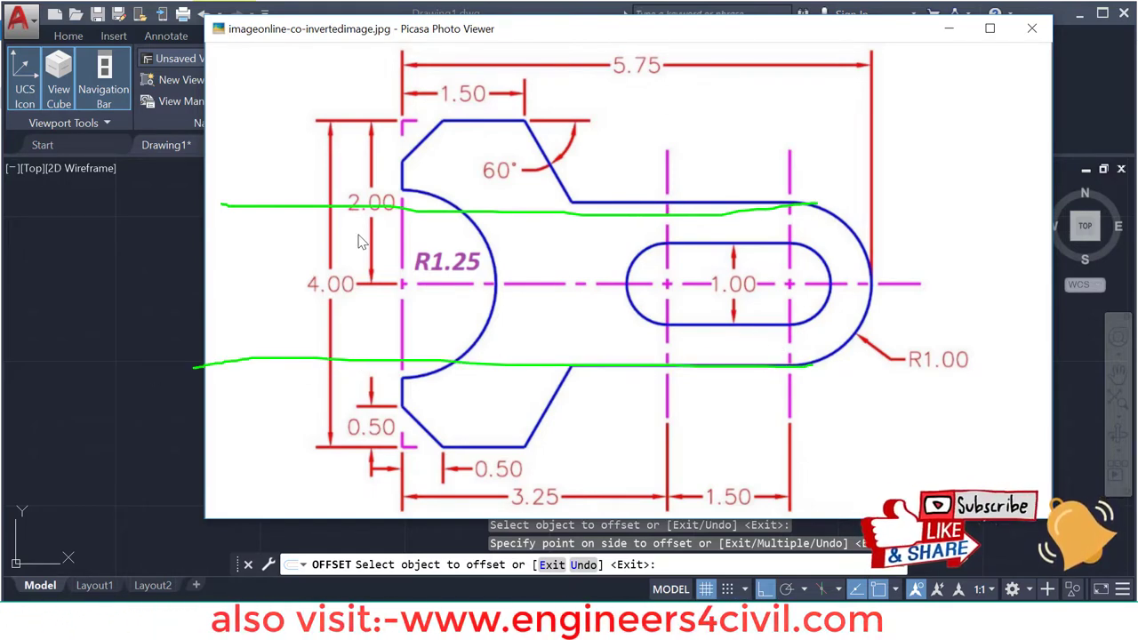
key("Escape")
key("Escape")
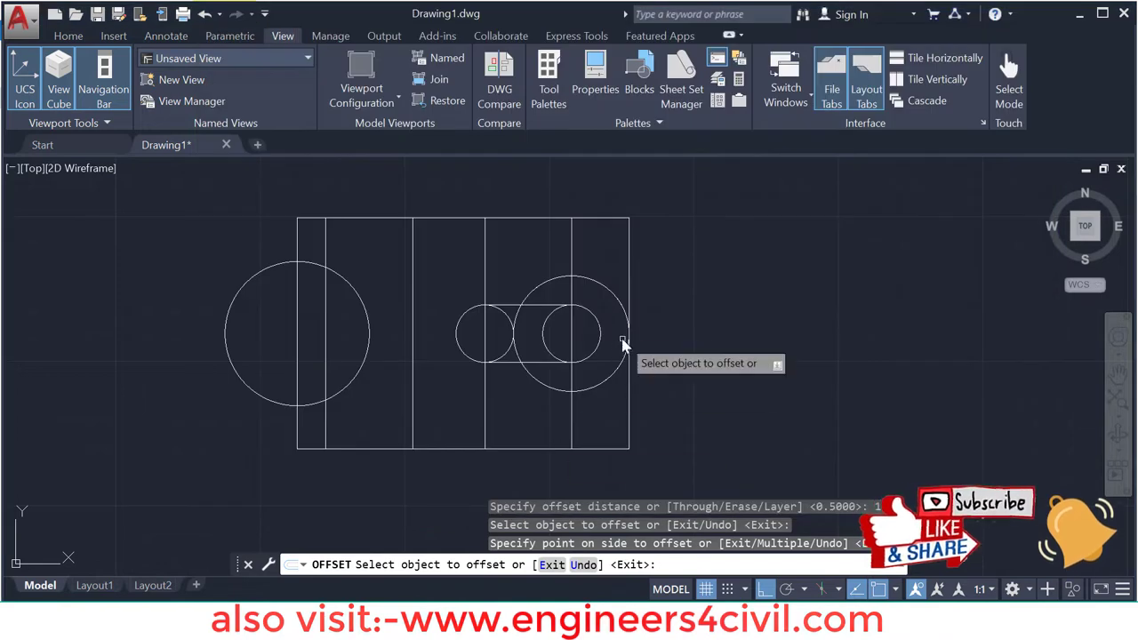
key("Escape")
Draw horizontal lines leftward from the top and bottom of the R1.00 circle past the outline.
type("l")
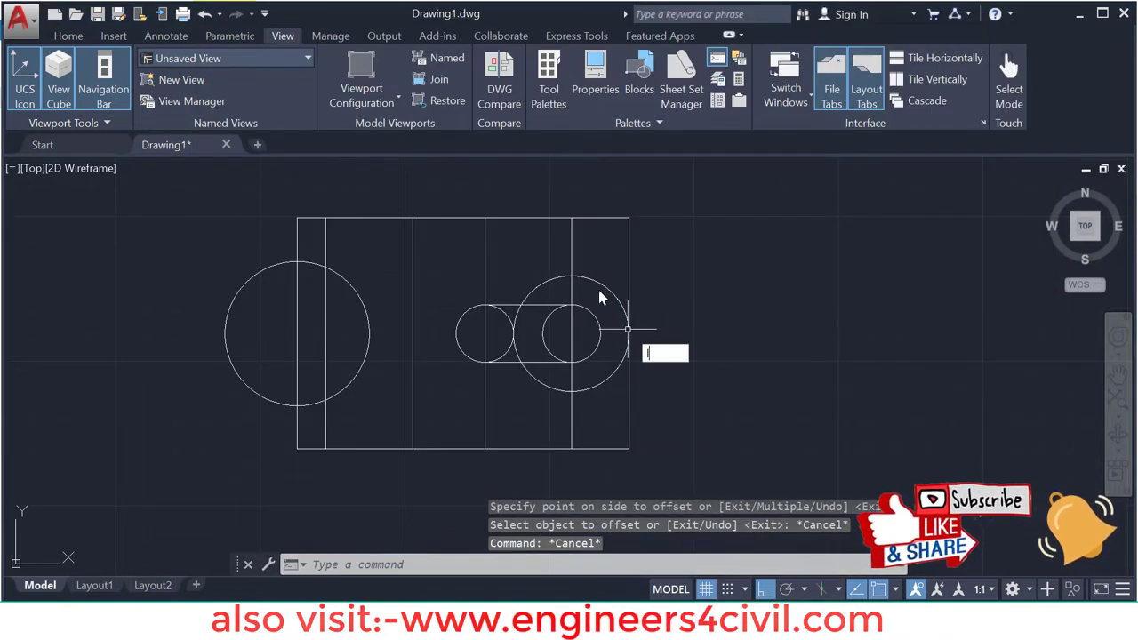
key("Return")
left_click(572, 305)
left_click(94, 275)
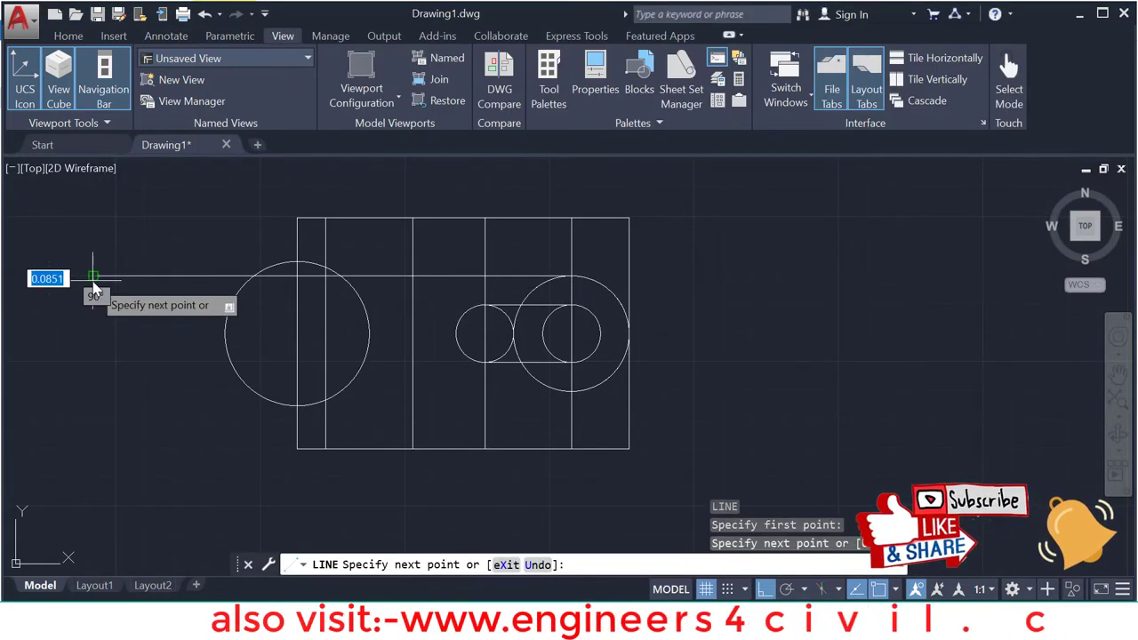
key("Return")
key("Return")
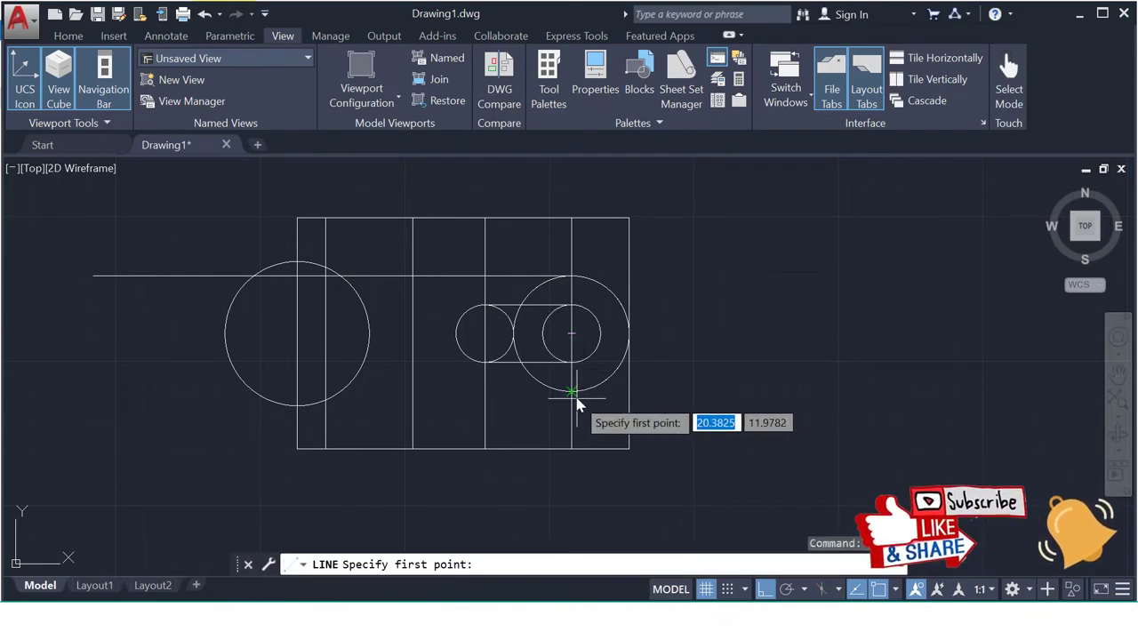
left_click(571, 391)
left_click(84, 378)
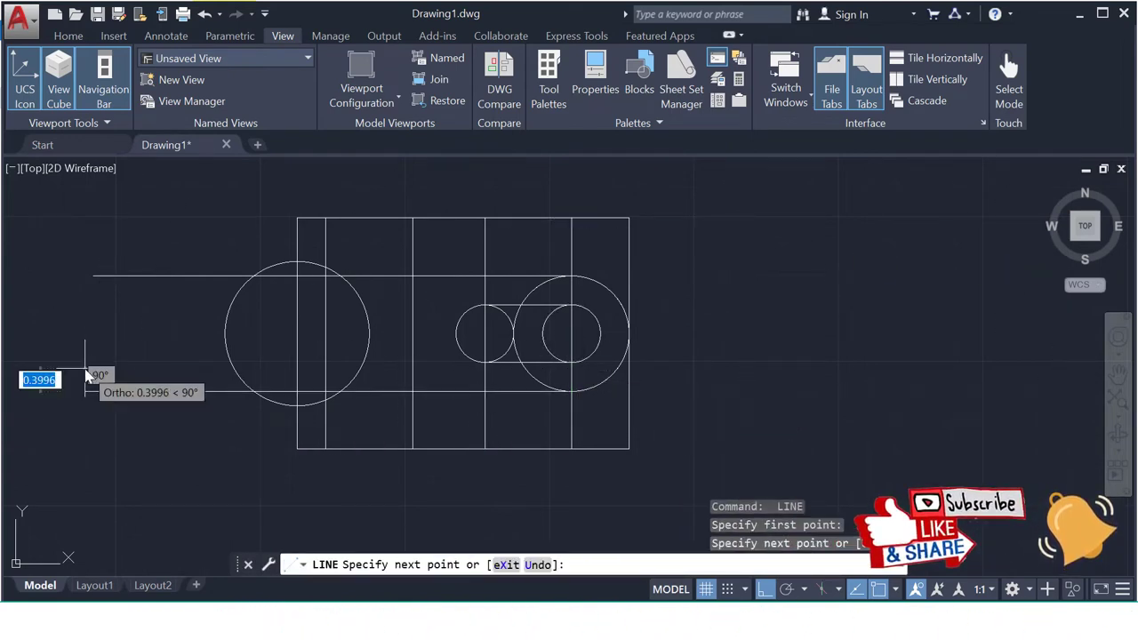
key("Return")
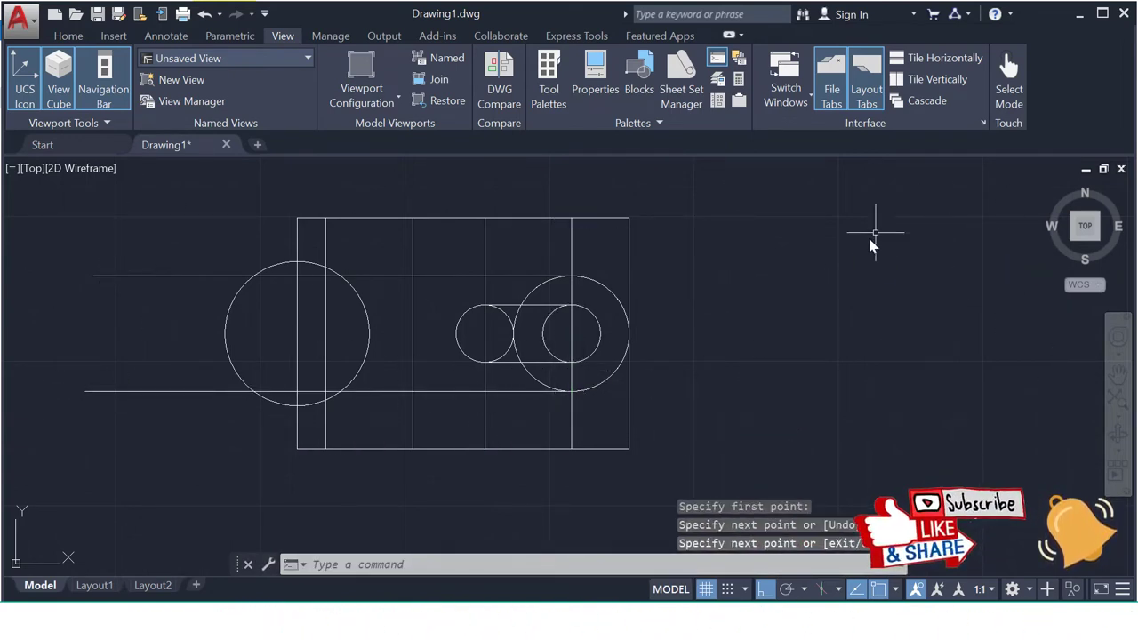
key("alt+Tab")
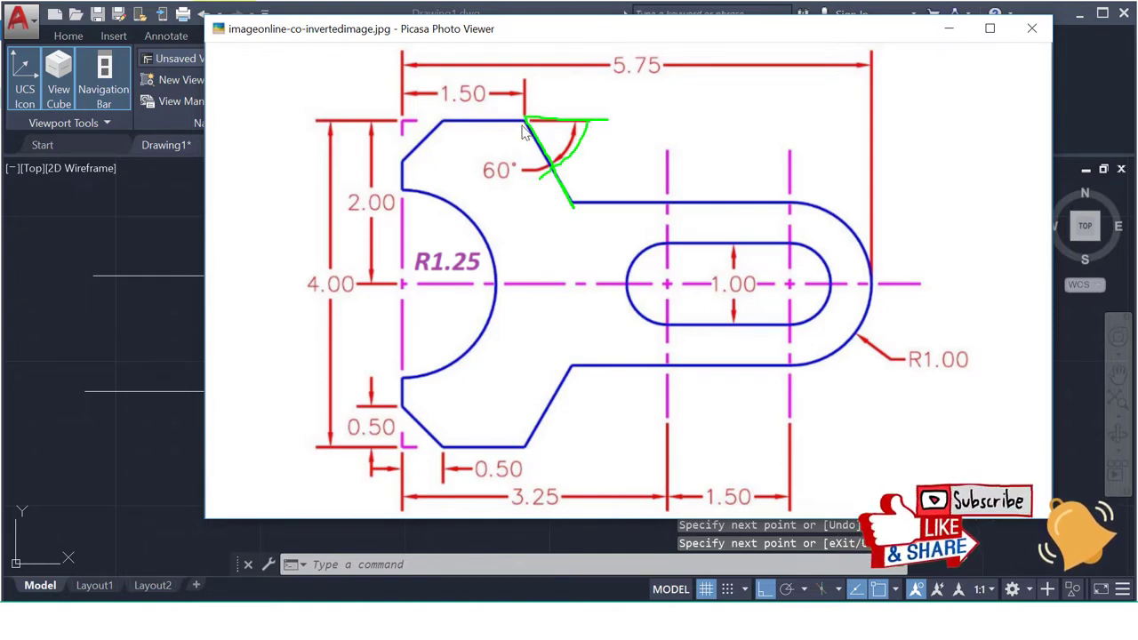
With Ortho off, draw the upper 60° angled edge from the top edge at the inner guide line.
key("alt+Tab")
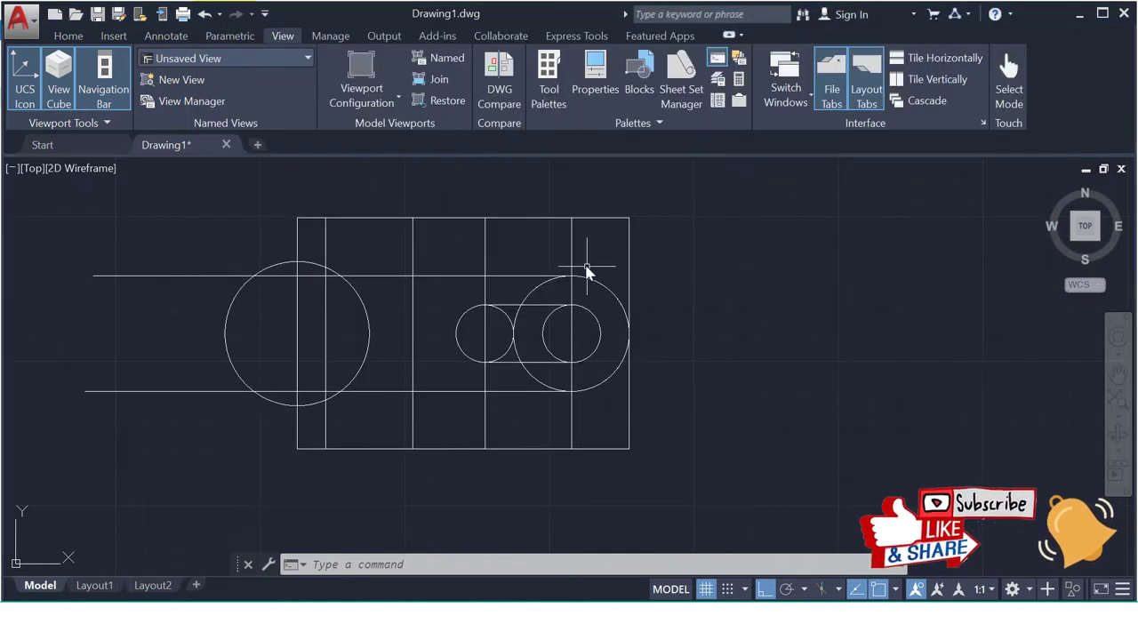
type("l")
key("Return")
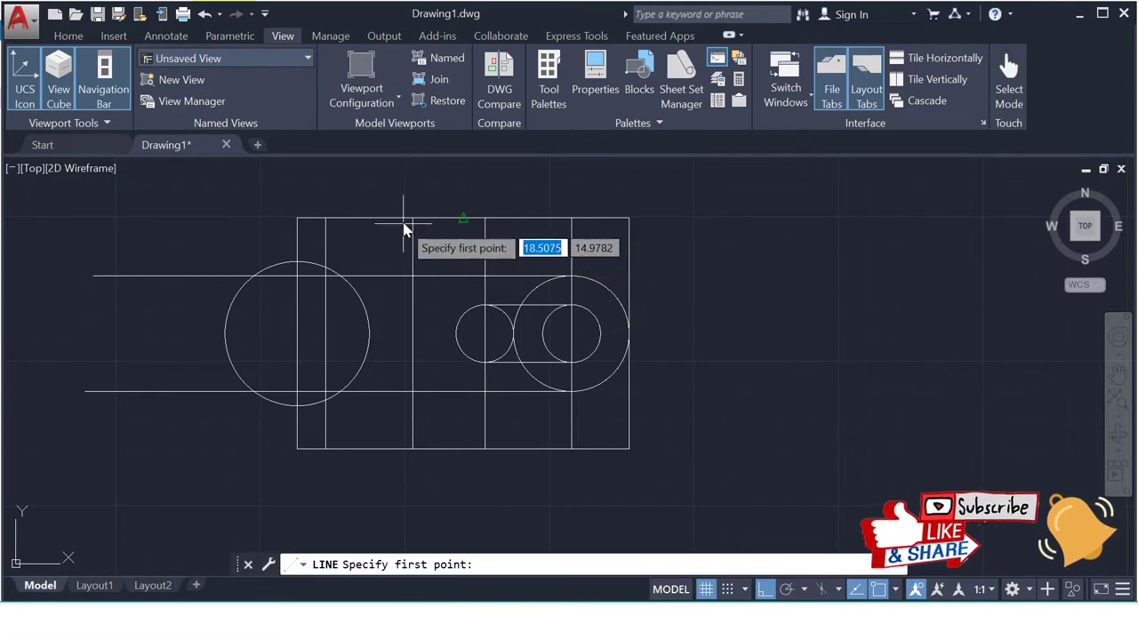
left_click(412, 218)
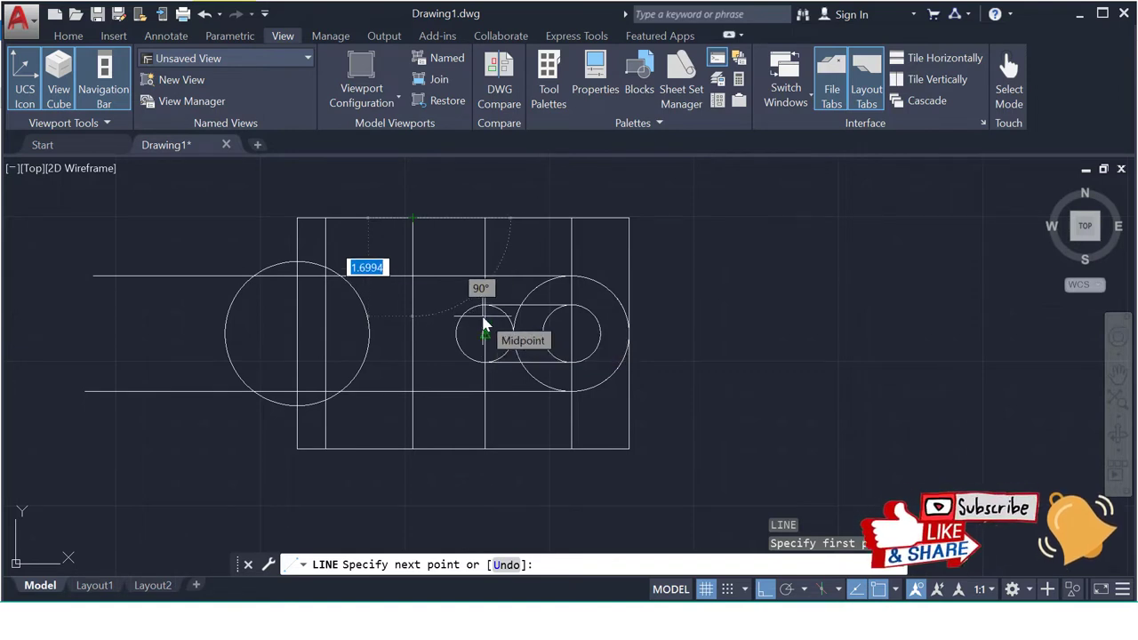
key("F8")
key("Tab")
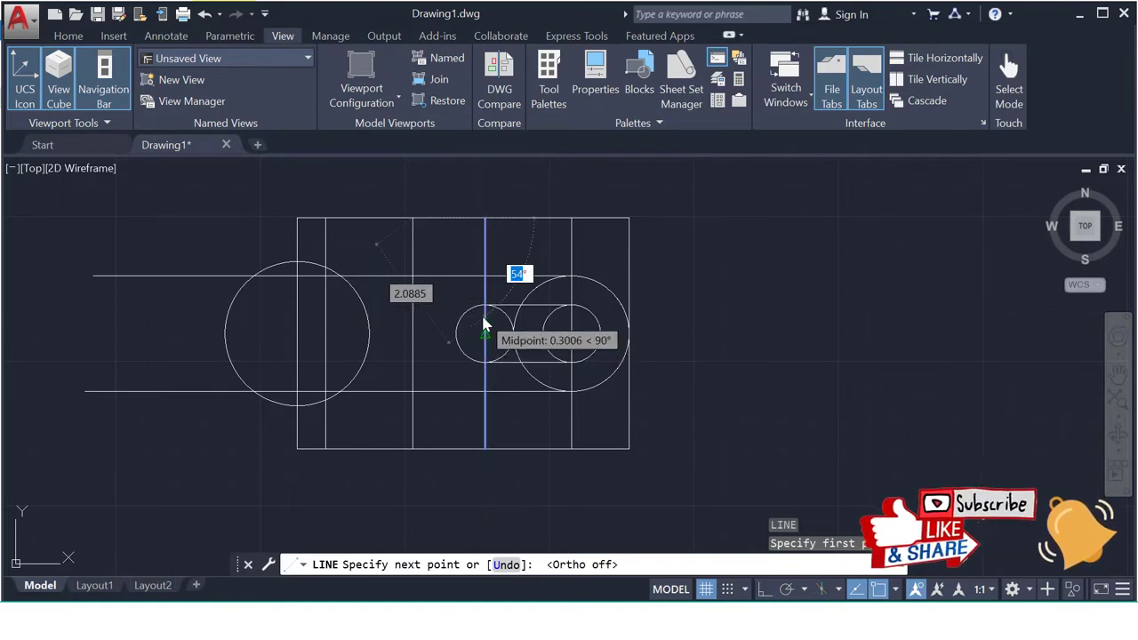
type("60")
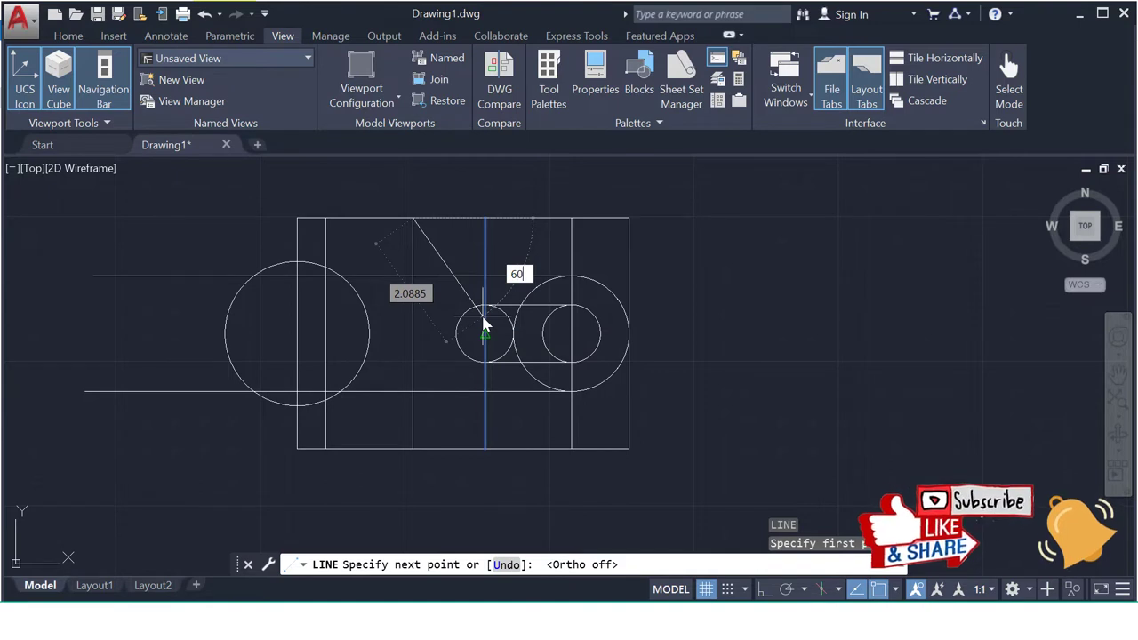
key("Return")
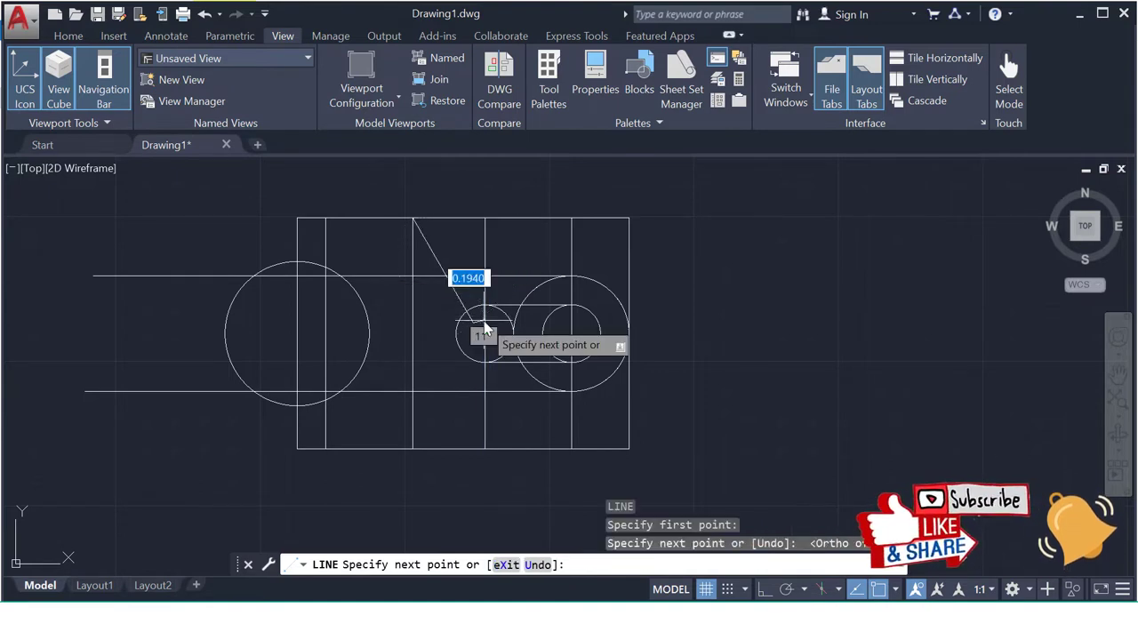
Draw the lower 60° angled edge from the bottom edge at the guide line, then reopen the reference image.
key("Return")
key("Return")
left_click(412, 449)
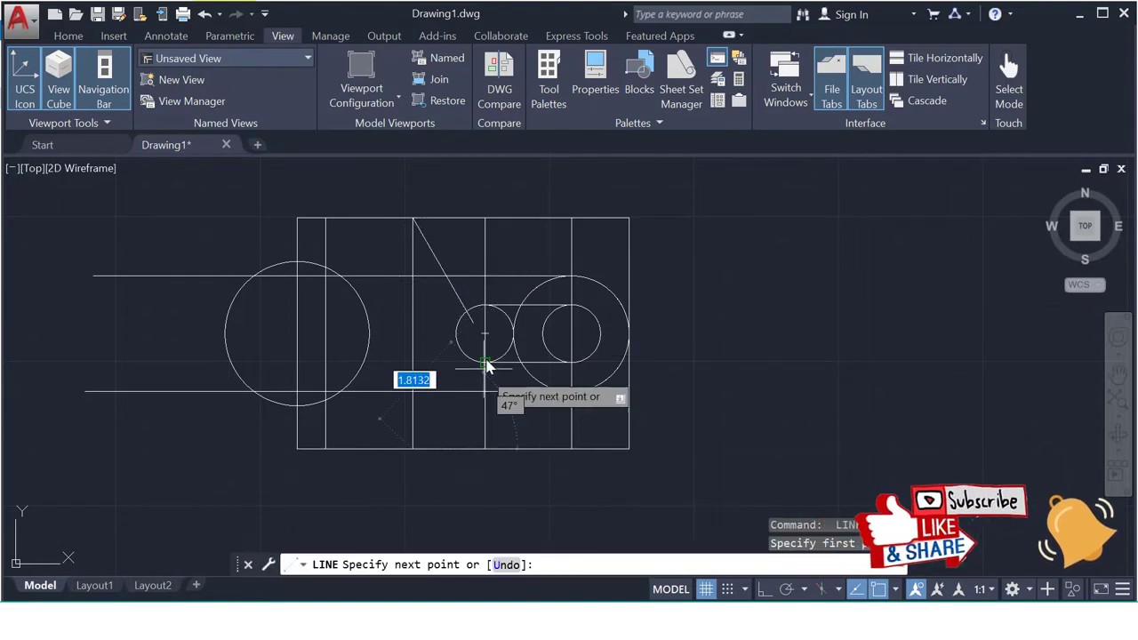
key("Tab")
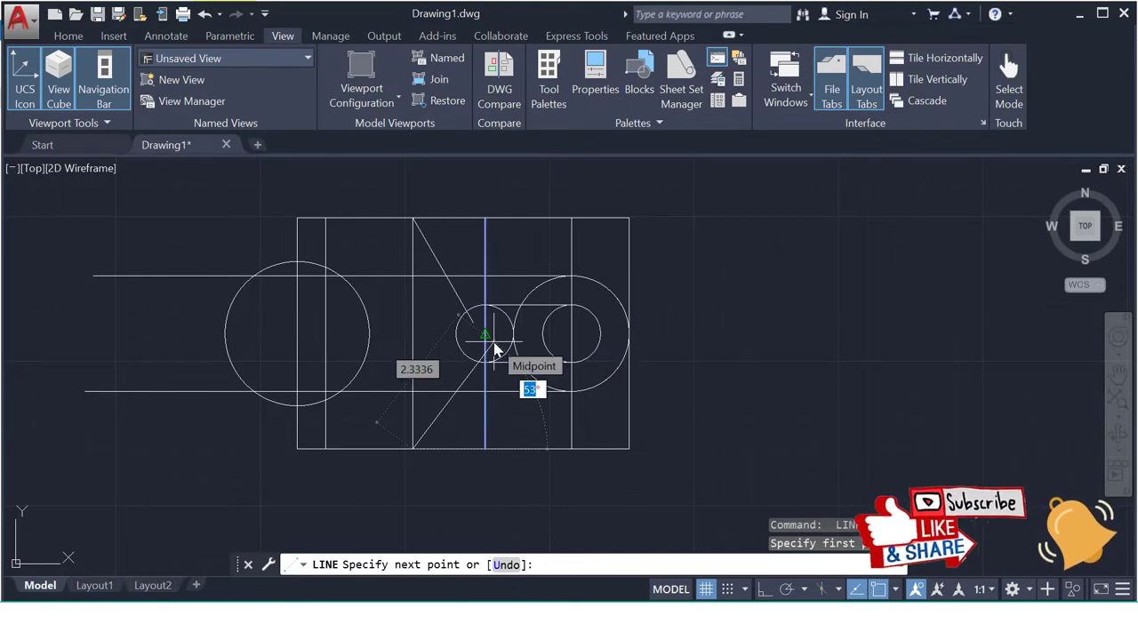
type("0")
key("Return")
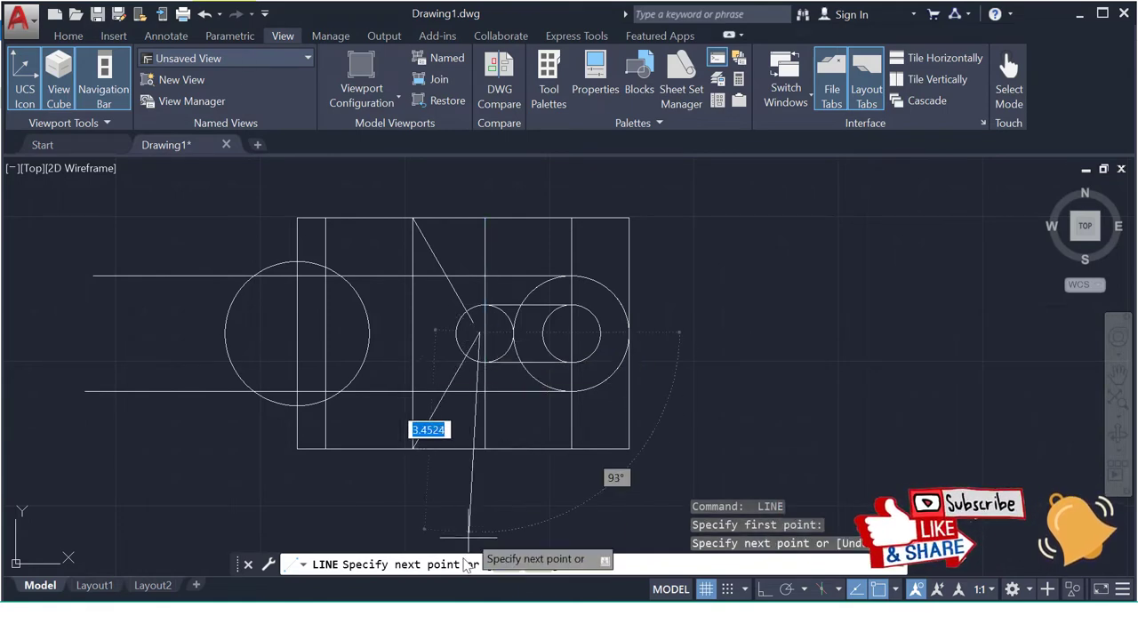
key("Escape")
key("alt+Tab")
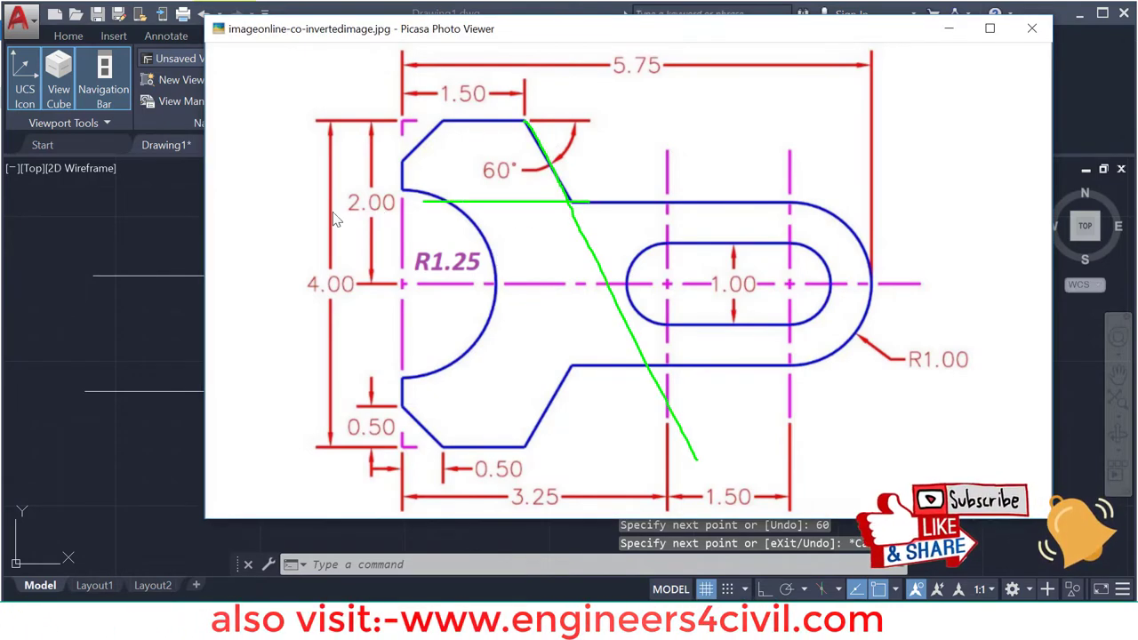
Sketch guide strokes over the reference's 2.00 level and 60° edge, then compare it against the AutoCAD drawing.
left_click_drag(423, 203, 229, 222)
left_click_drag(570, 364, 649, 218)
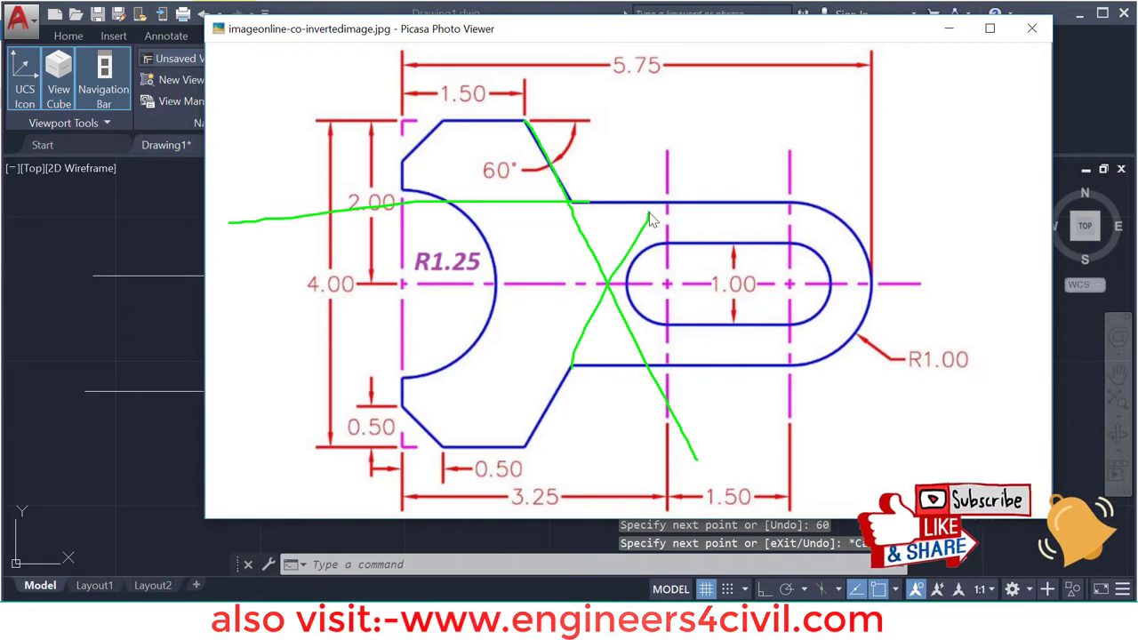
left_click_drag(605, 374, 169, 373)
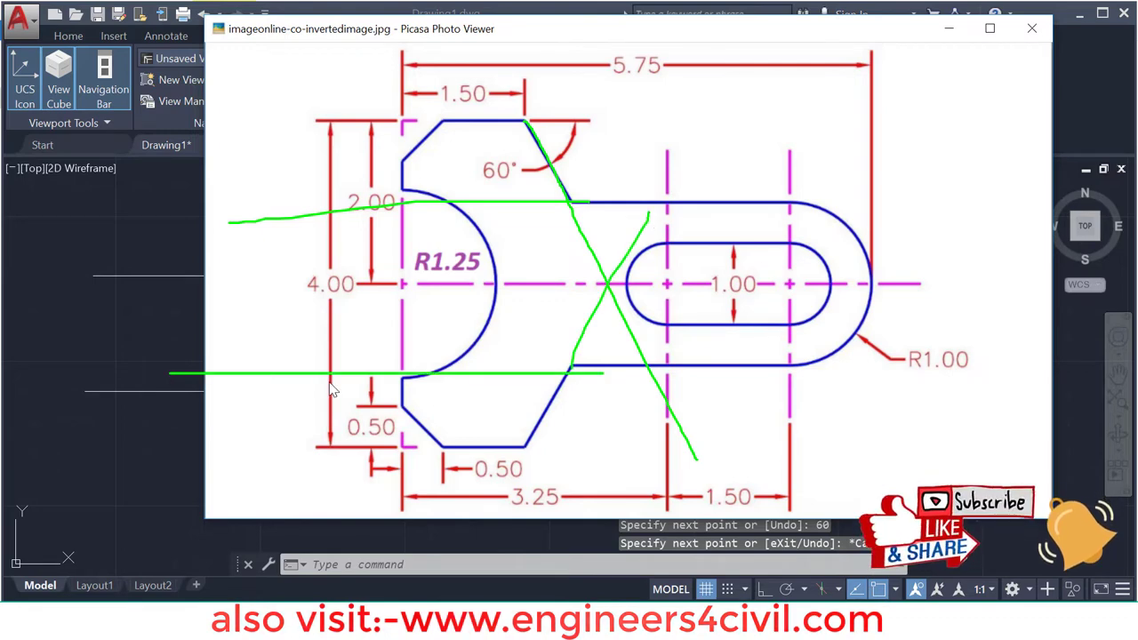
left_click(103, 445)
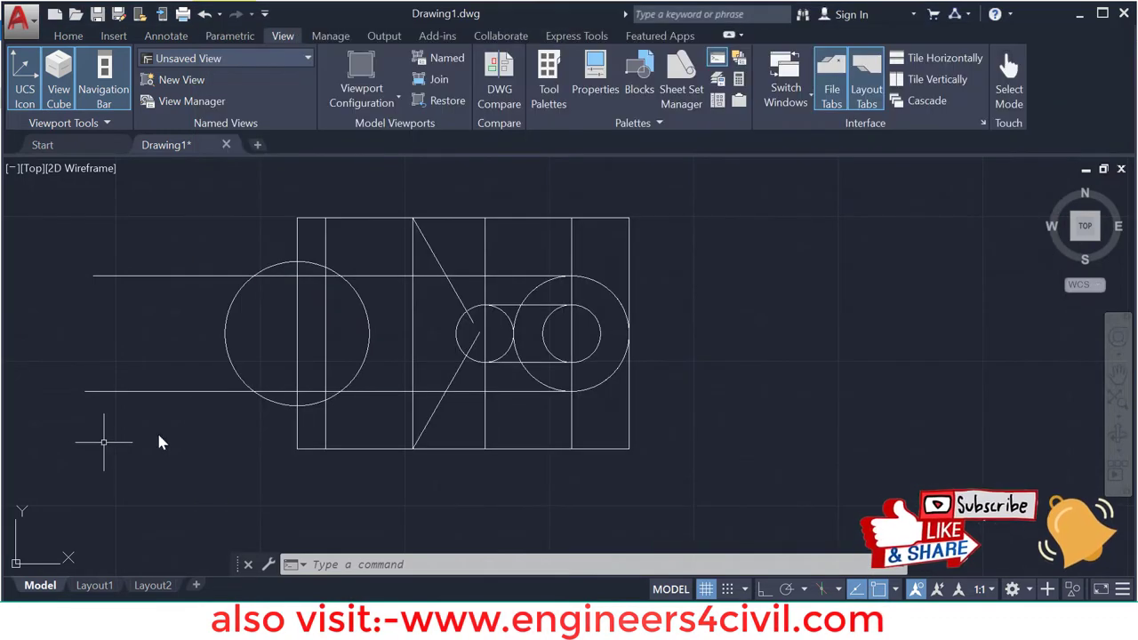
scroll(299, 240, "up", 2)
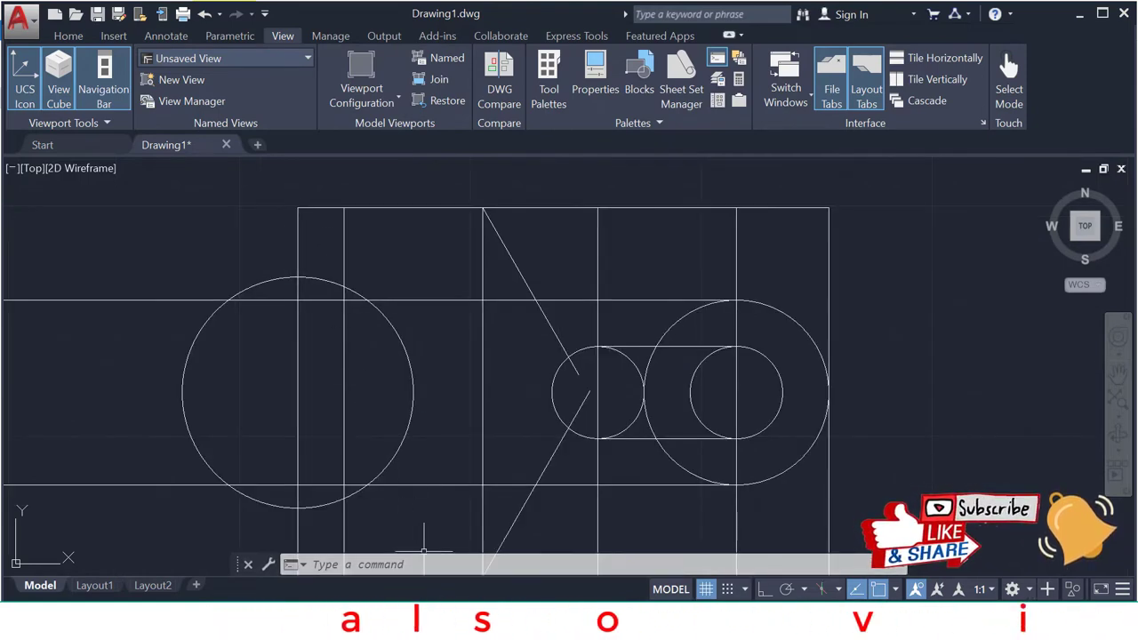
key("alt+Tab")
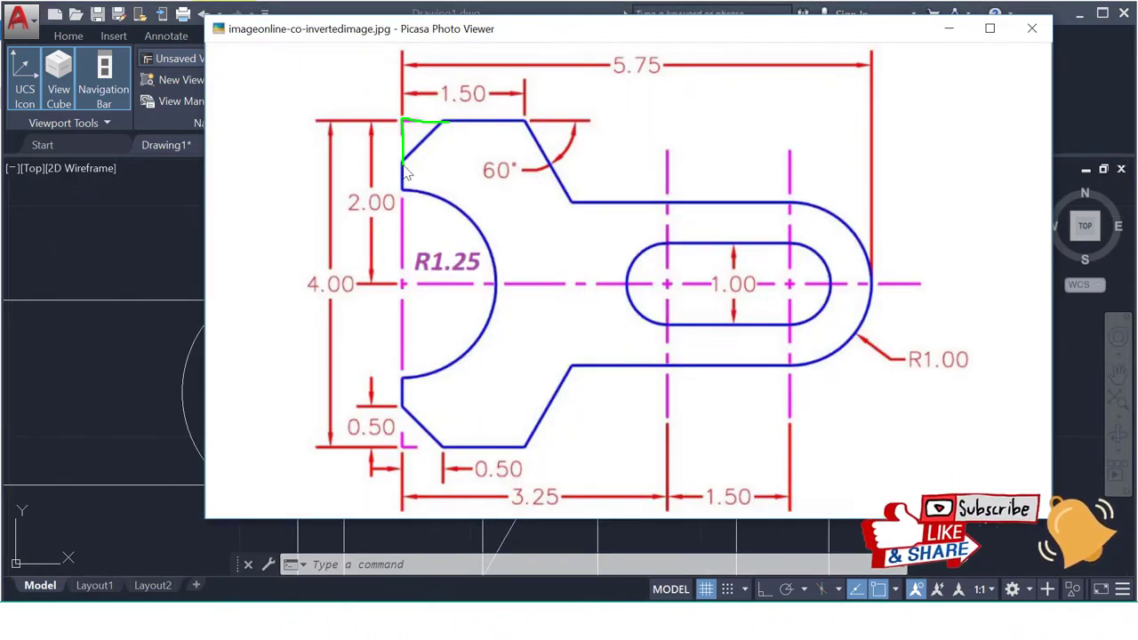
key("alt+Tab")
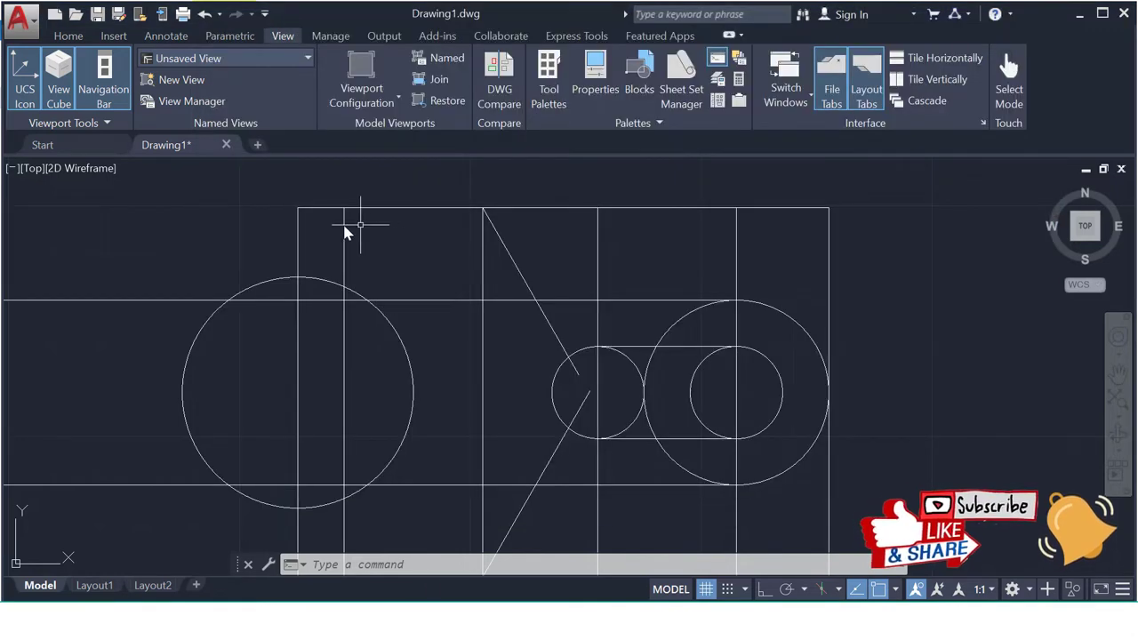
Set chamfer distances to 0.5 and 0.5 and chamfer the top-left corner of the plate.
scroll(337, 227, "up", 1)
scroll(383, 266, "up", 1)
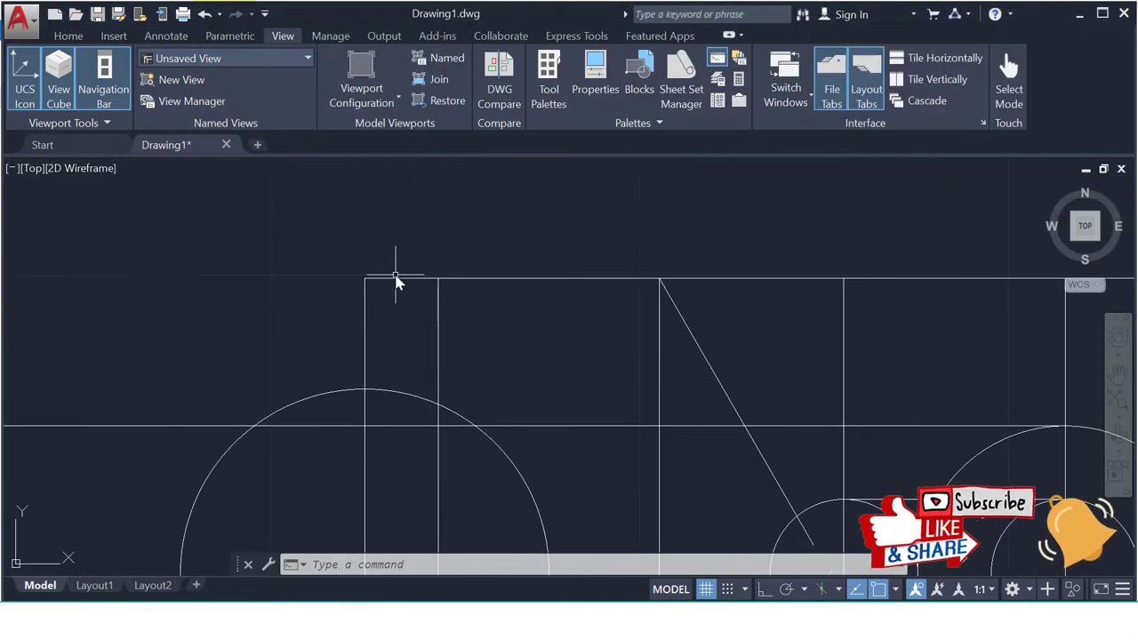
type("CHa")
key("Return")
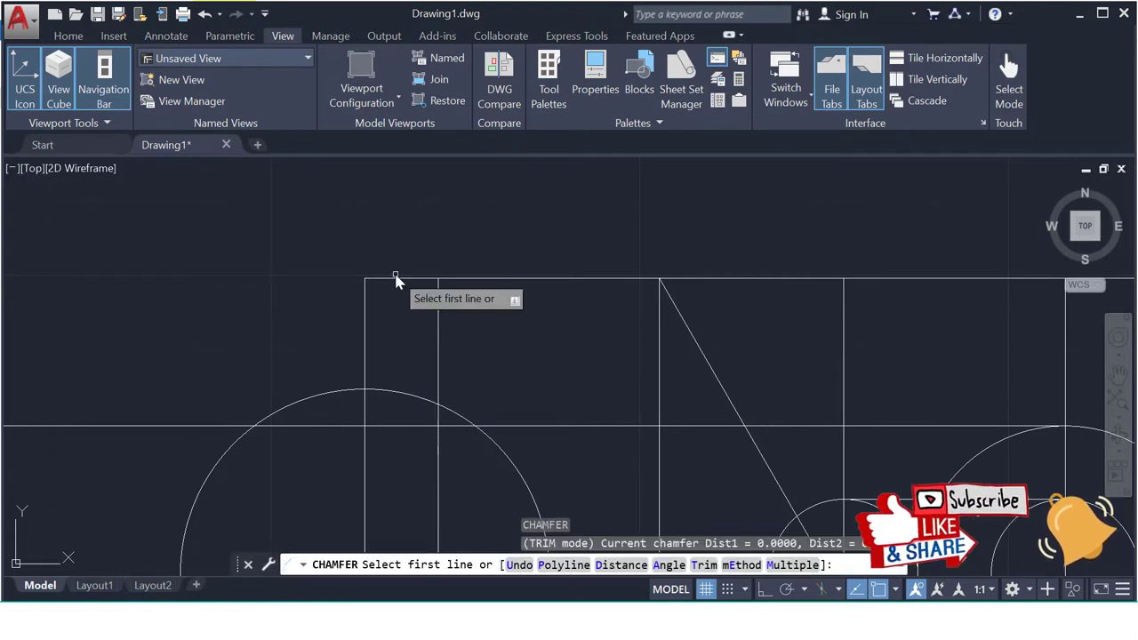
key("Down")
left_click(453, 360)
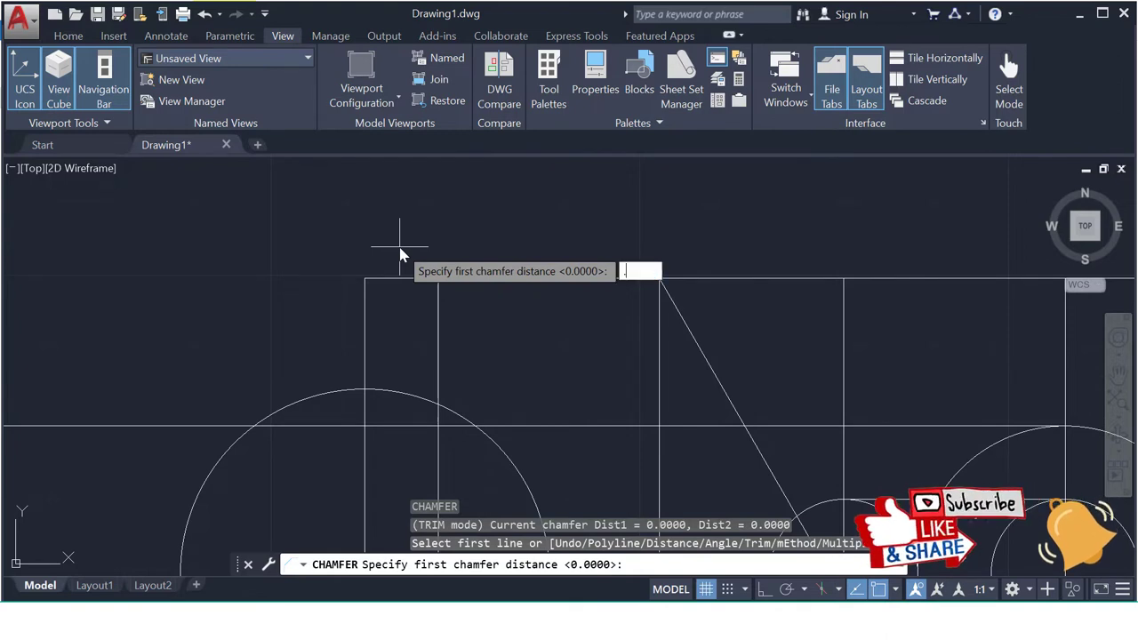
type("5")
key("Return")
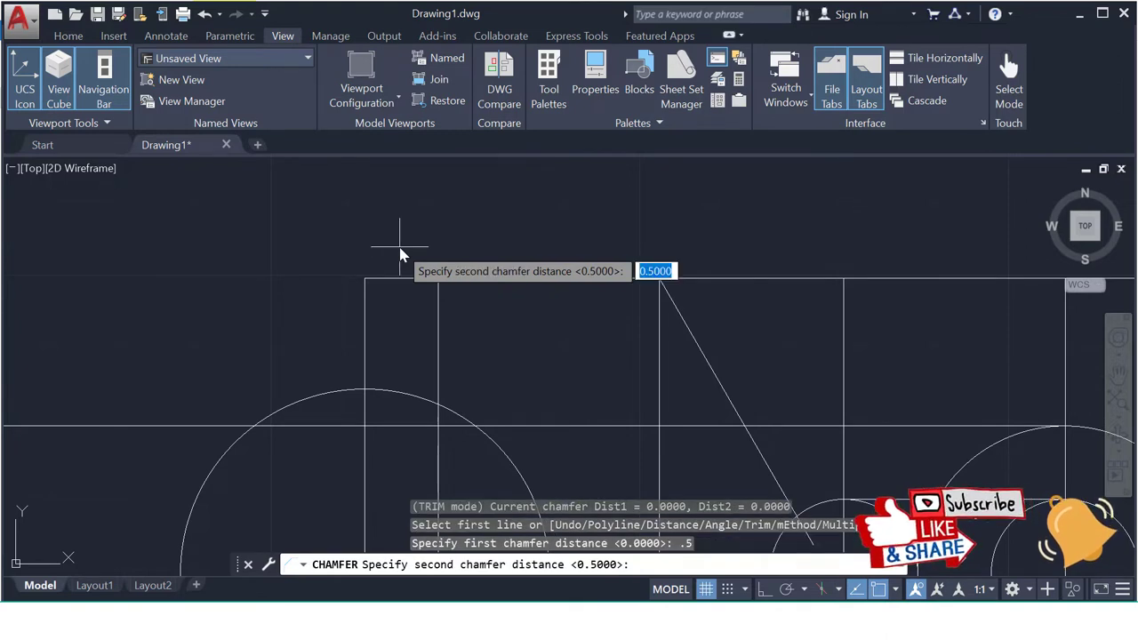
key("Return")
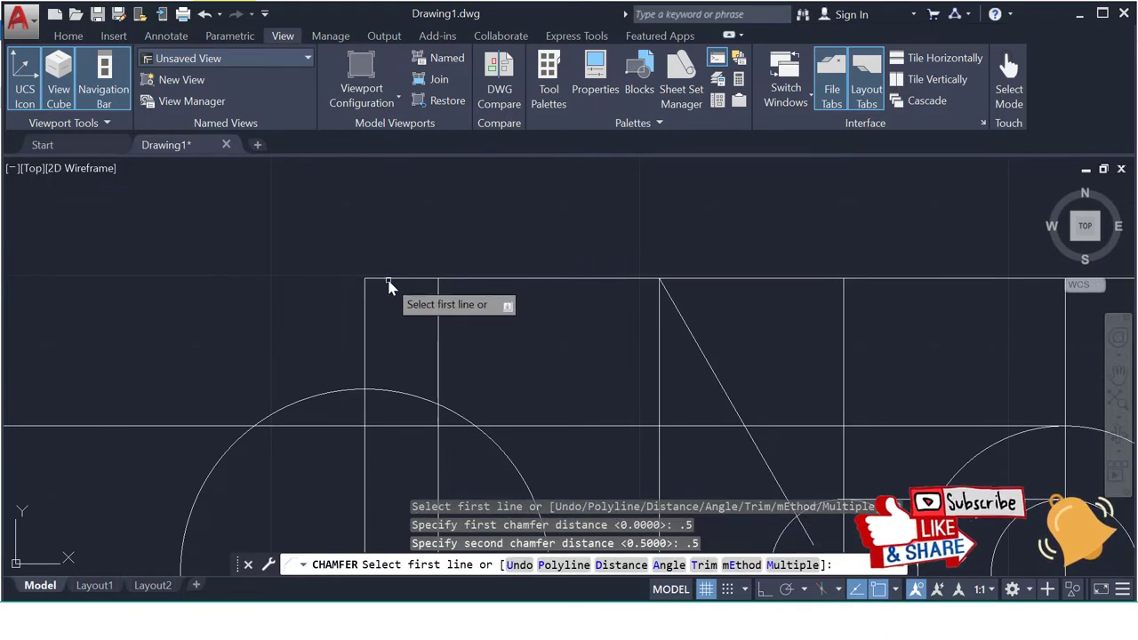
left_click(388, 279)
left_click(388, 279)
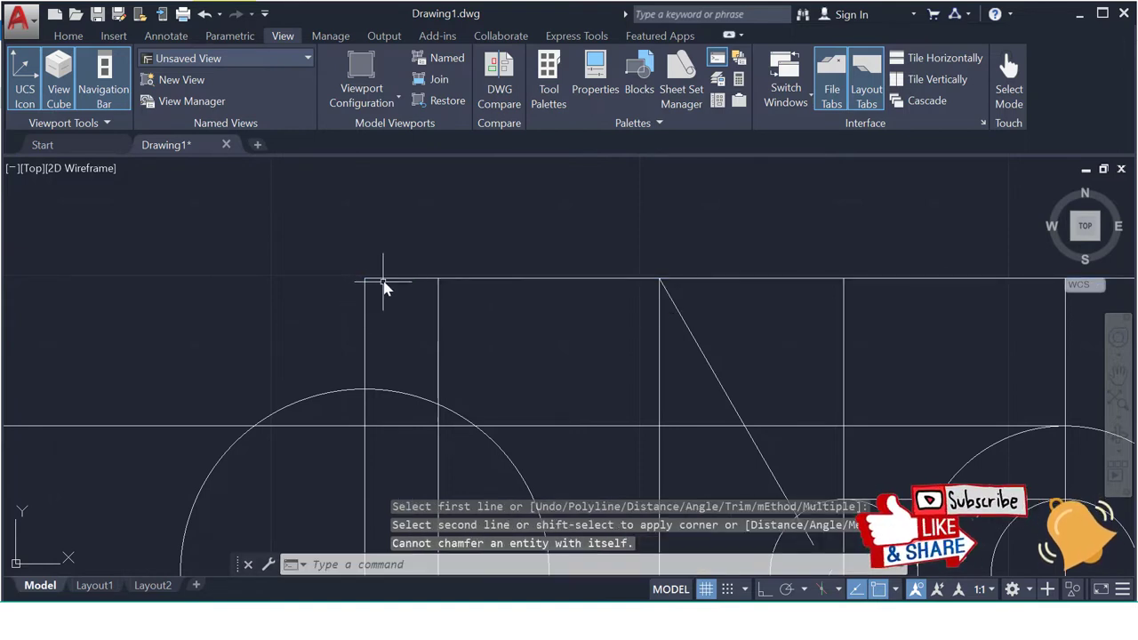
key("Return")
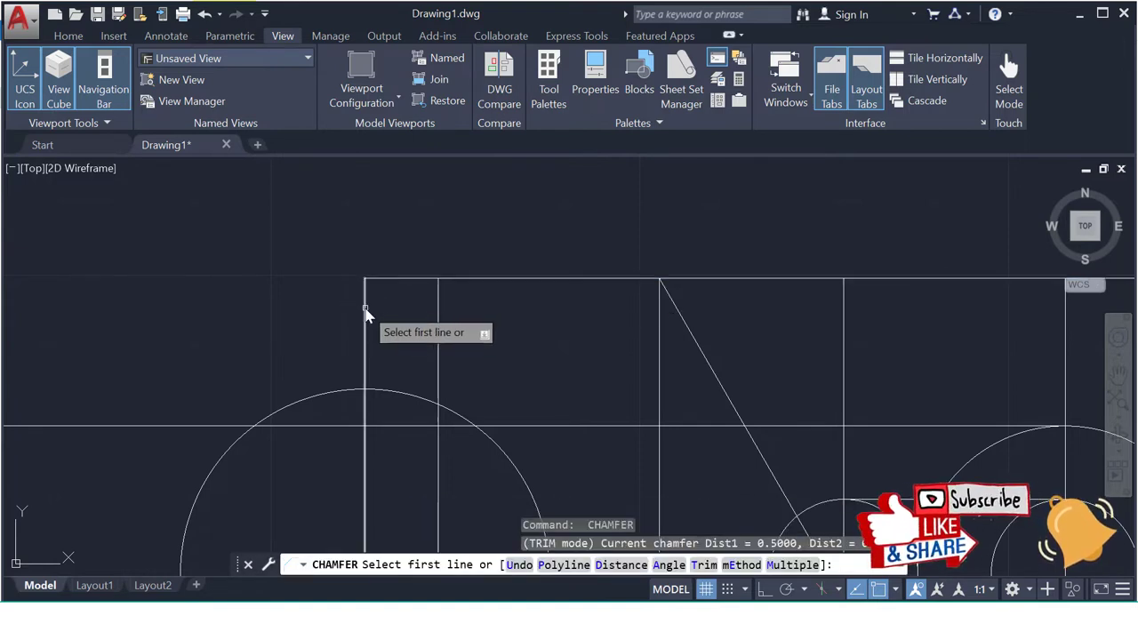
left_click(365, 312)
left_click(385, 279)
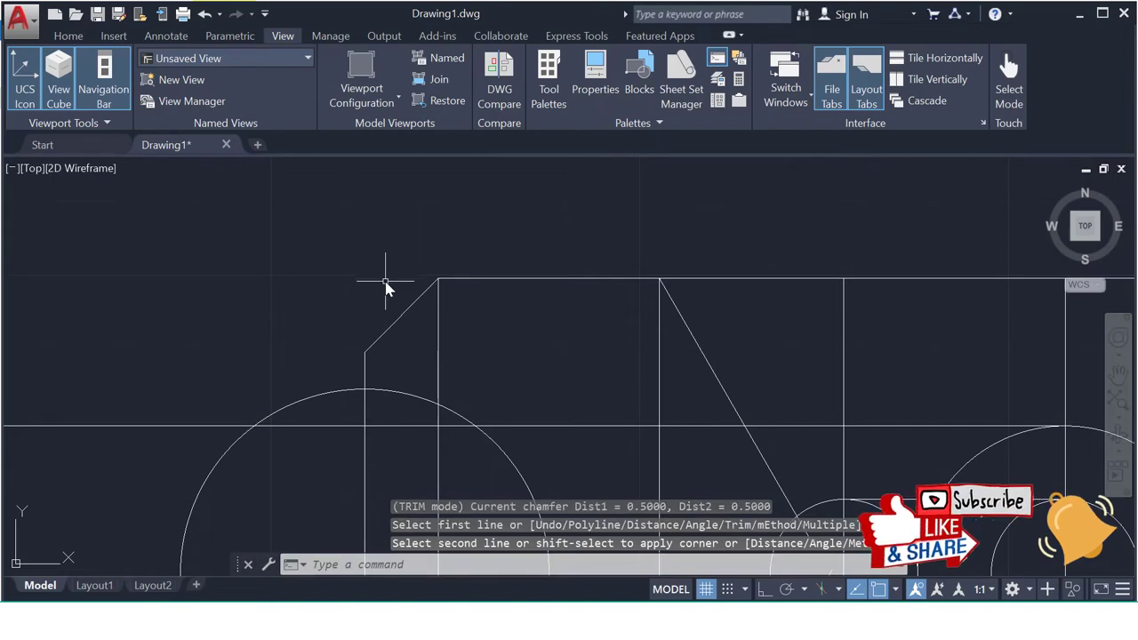
Chamfer the bottom-left corner at the same 0.5 by 0.5 distances.
scroll(400, 271, "down", 4)
scroll(418, 373, "up", 2)
scroll(409, 391, "up", 1)
scroll(392, 349, "down", 1)
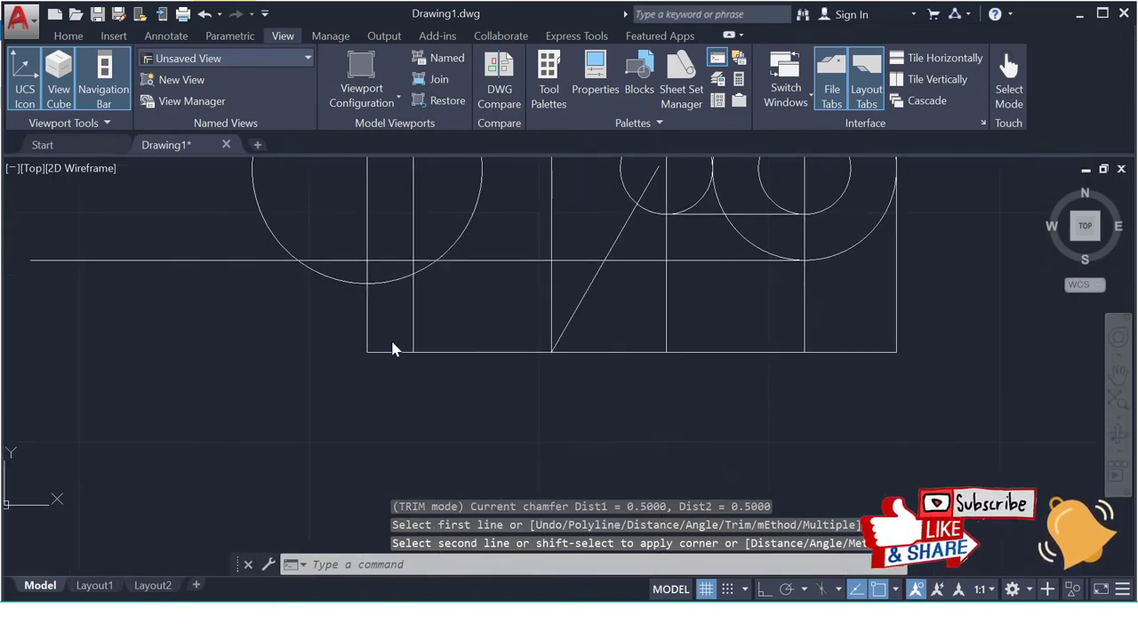
key("Return")
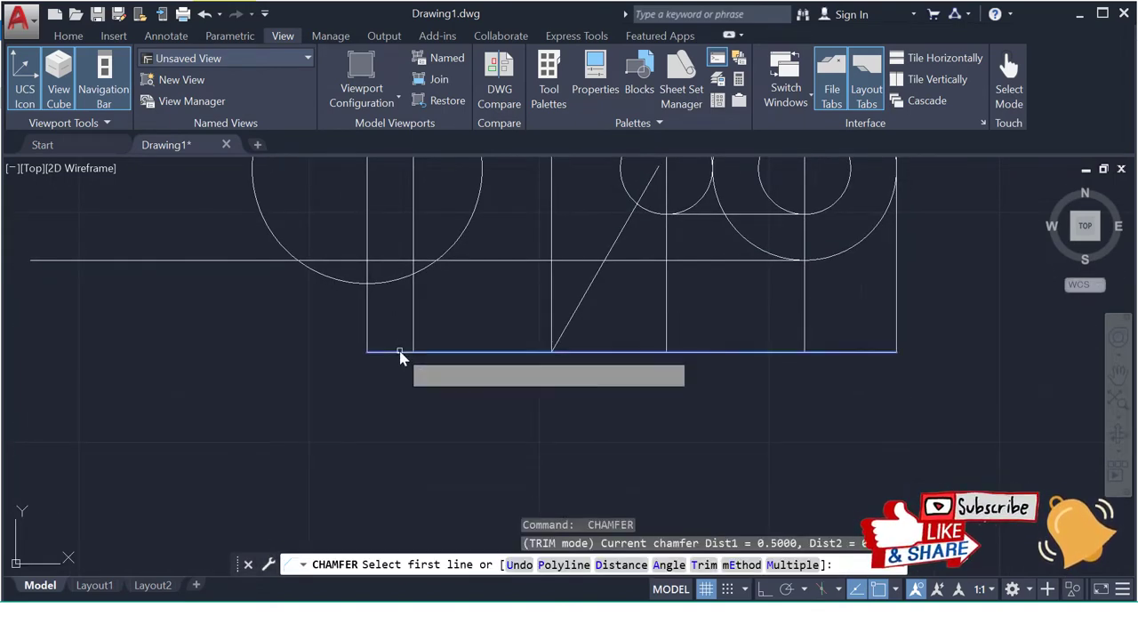
left_click(396, 352)
left_click(368, 329)
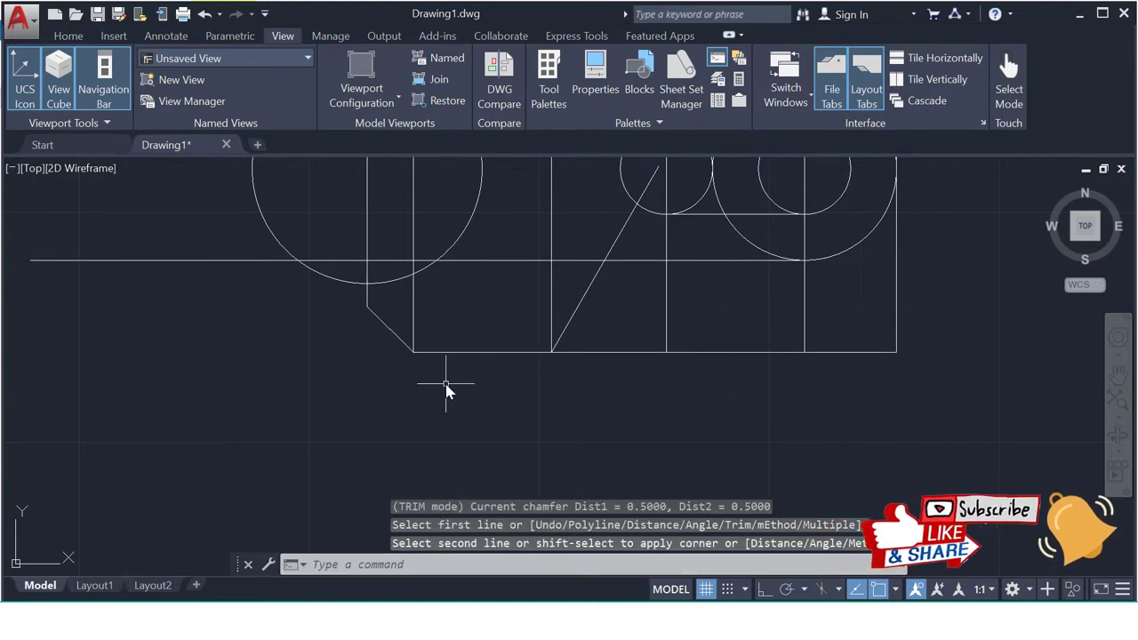
scroll(471, 337, "down", 3)
scroll(488, 325, "down", 1)
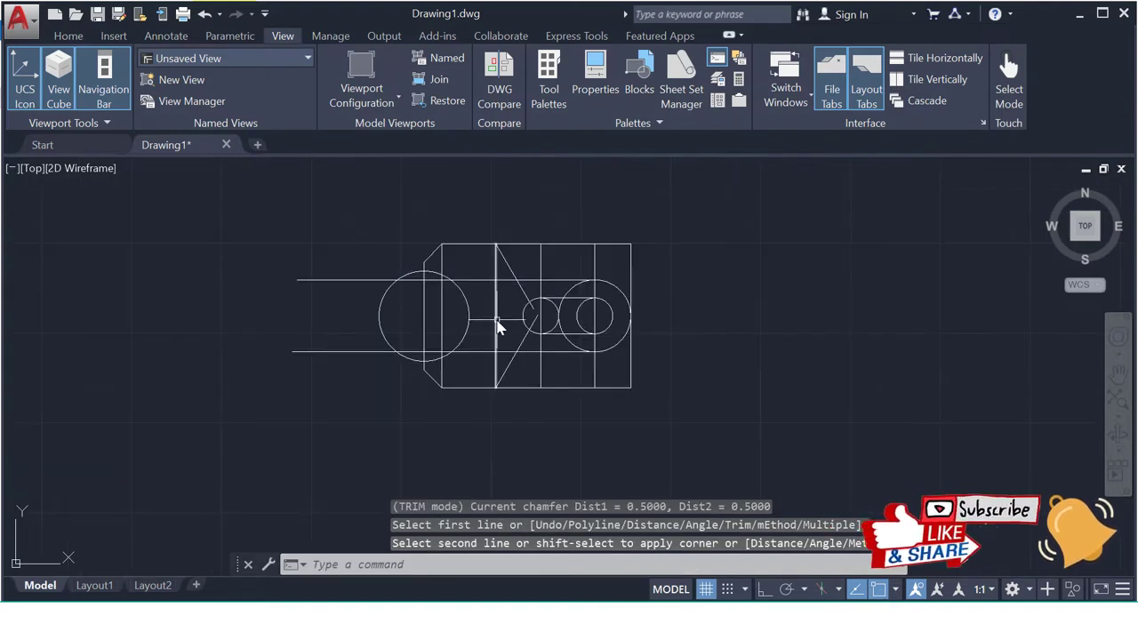
key("Escape")
scroll(442, 342, "up", 2)
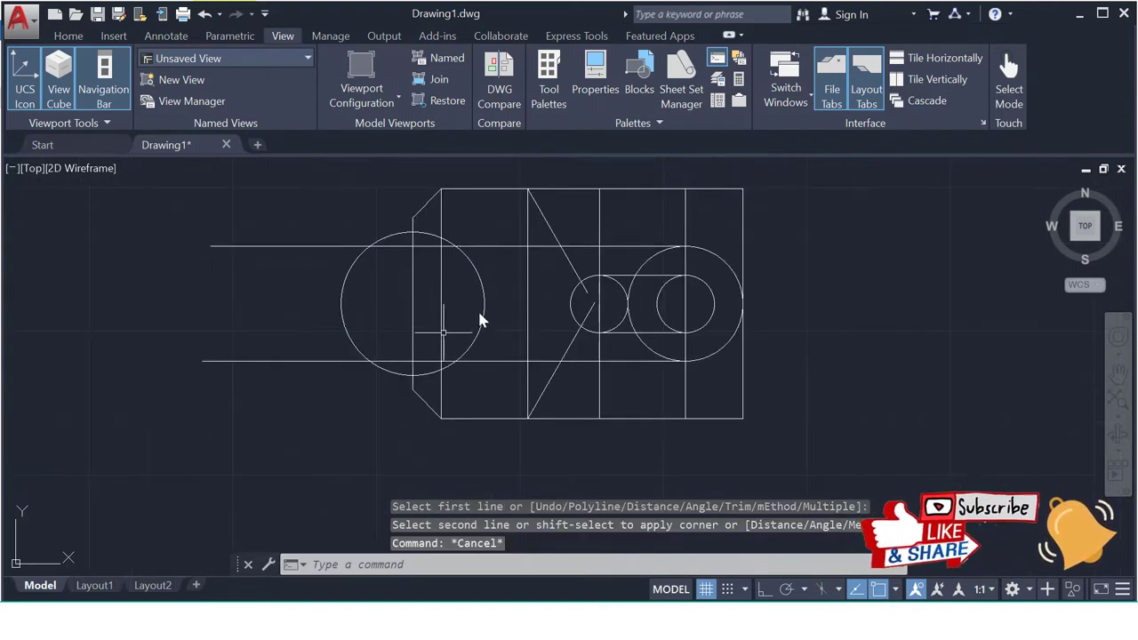
Trim the excess top edge, lower-right and slot construction segments to shape the slot ends.
type("tr")
key("Return")
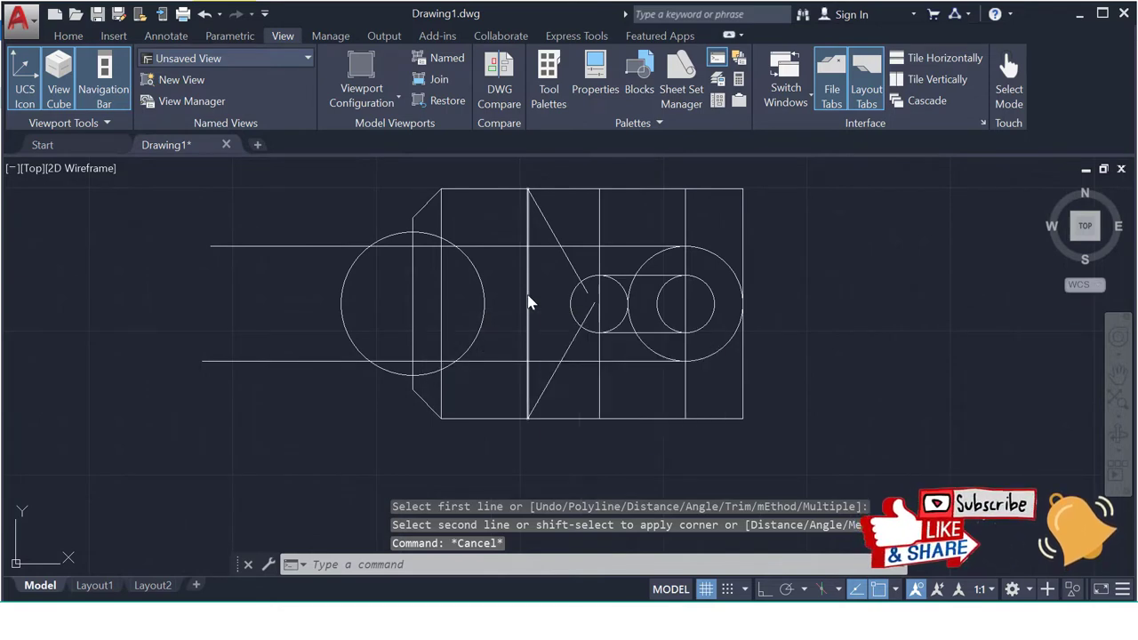
key("Return")
left_click(756, 222)
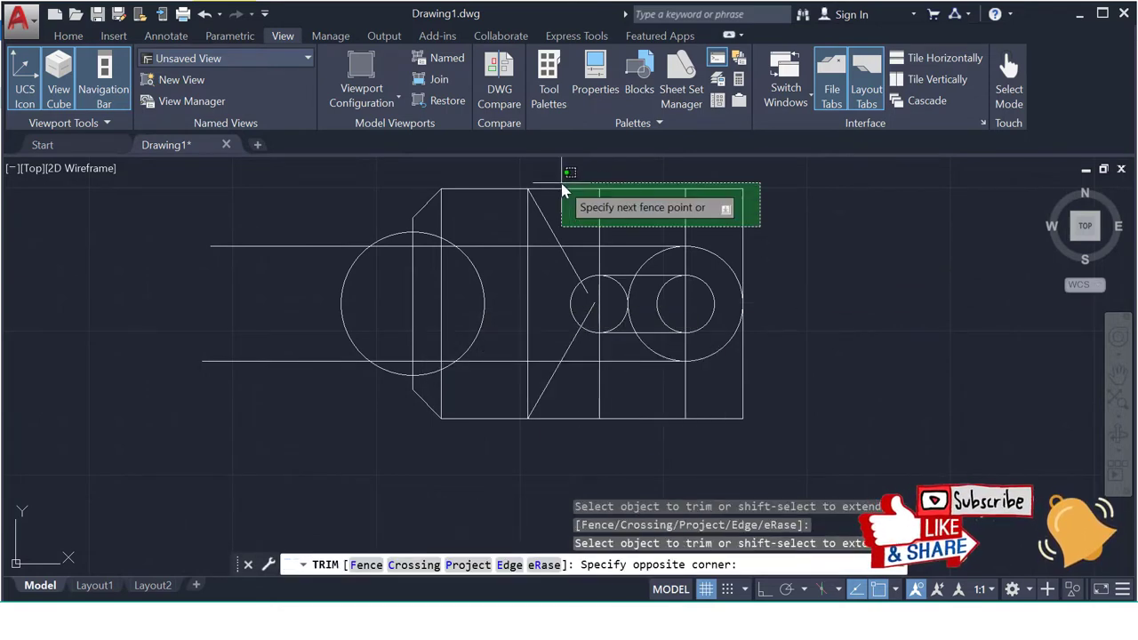
left_click(568, 174)
left_click(755, 432)
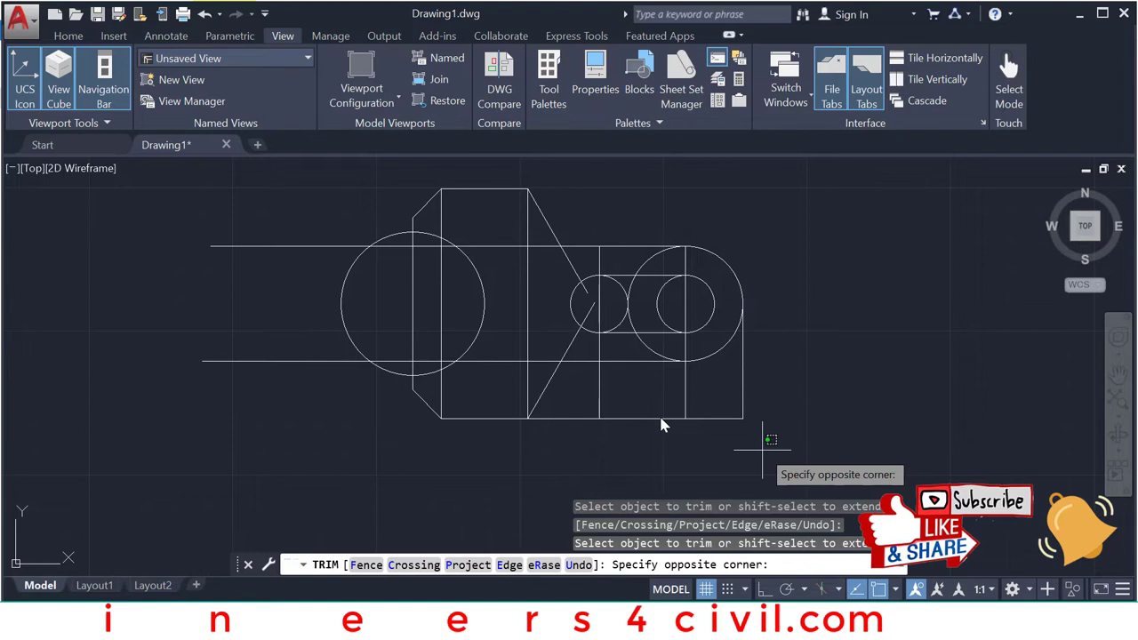
left_click(582, 397)
left_click(702, 295)
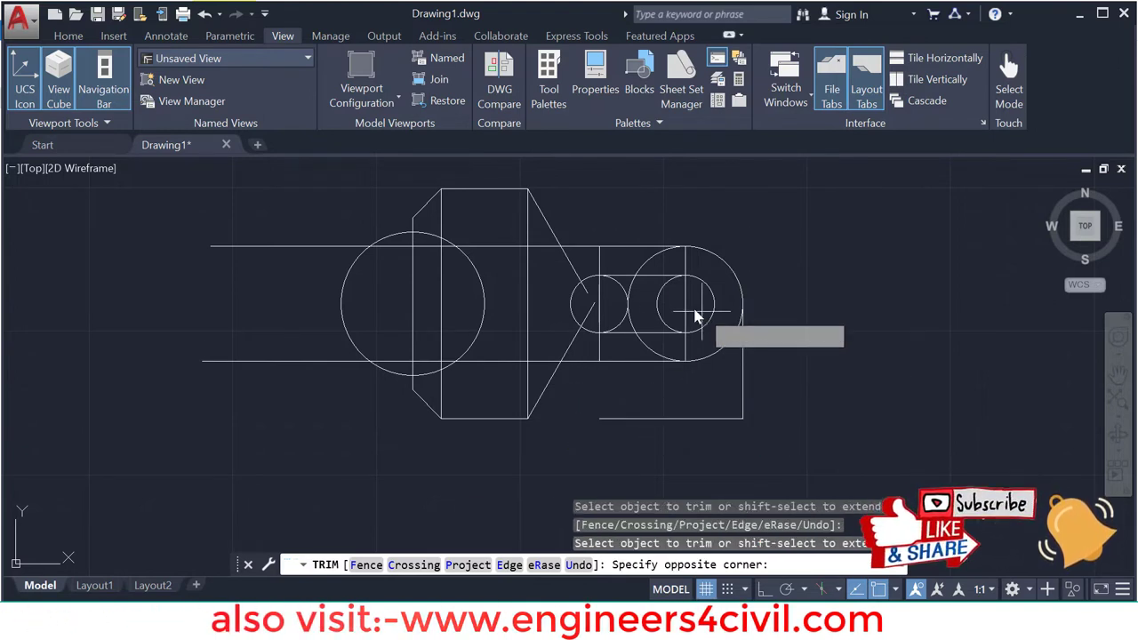
left_click(581, 302)
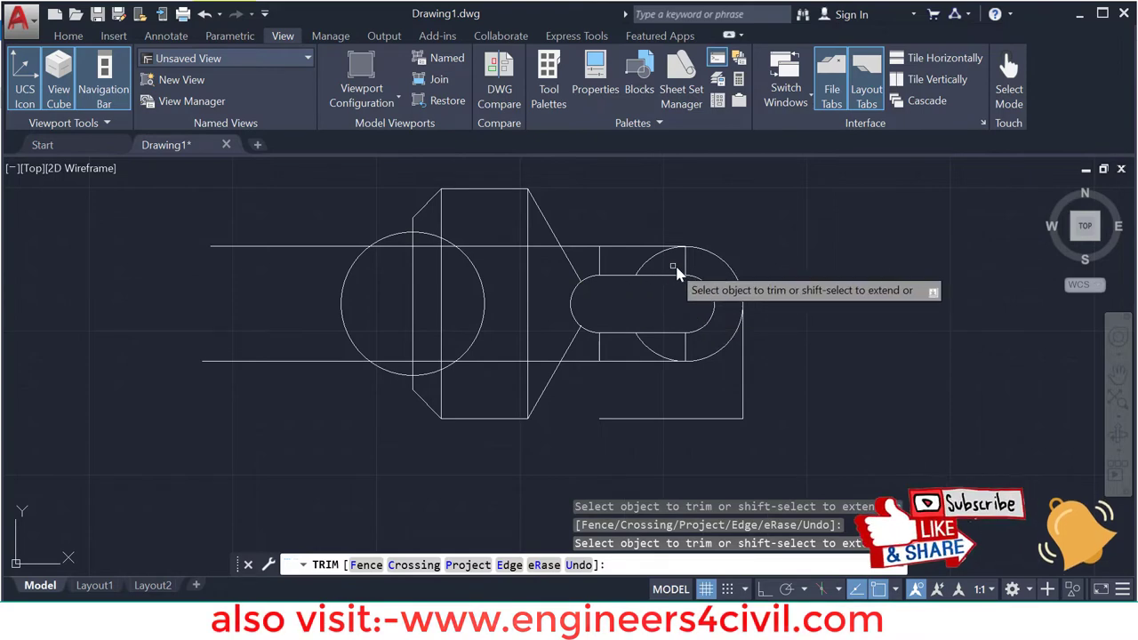
left_click(686, 262)
left_click(562, 255)
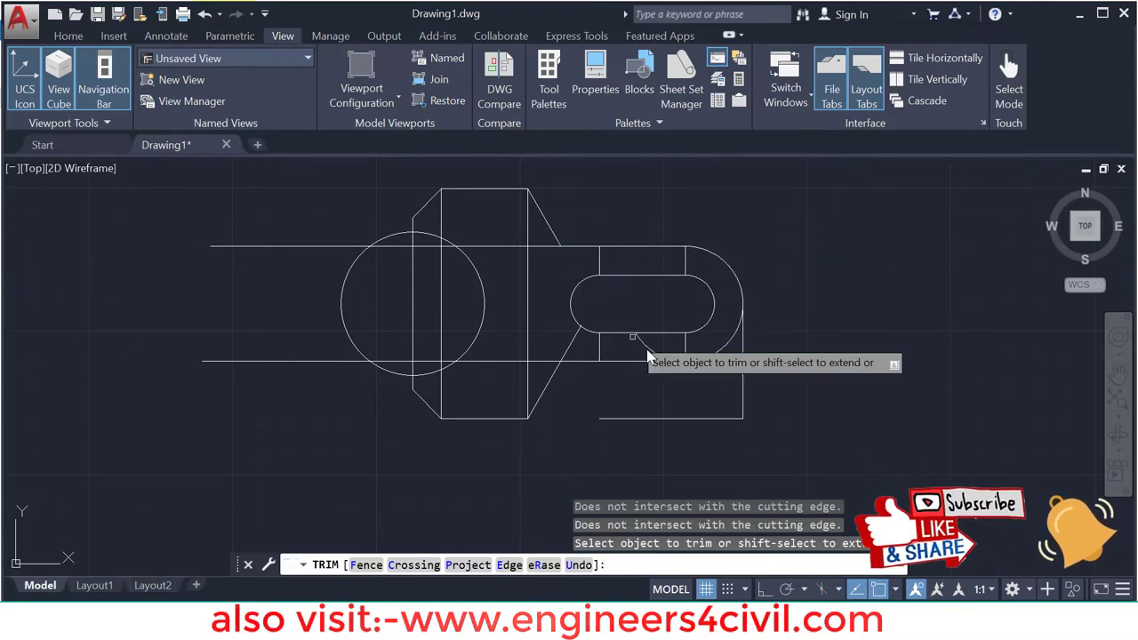
left_click(696, 353)
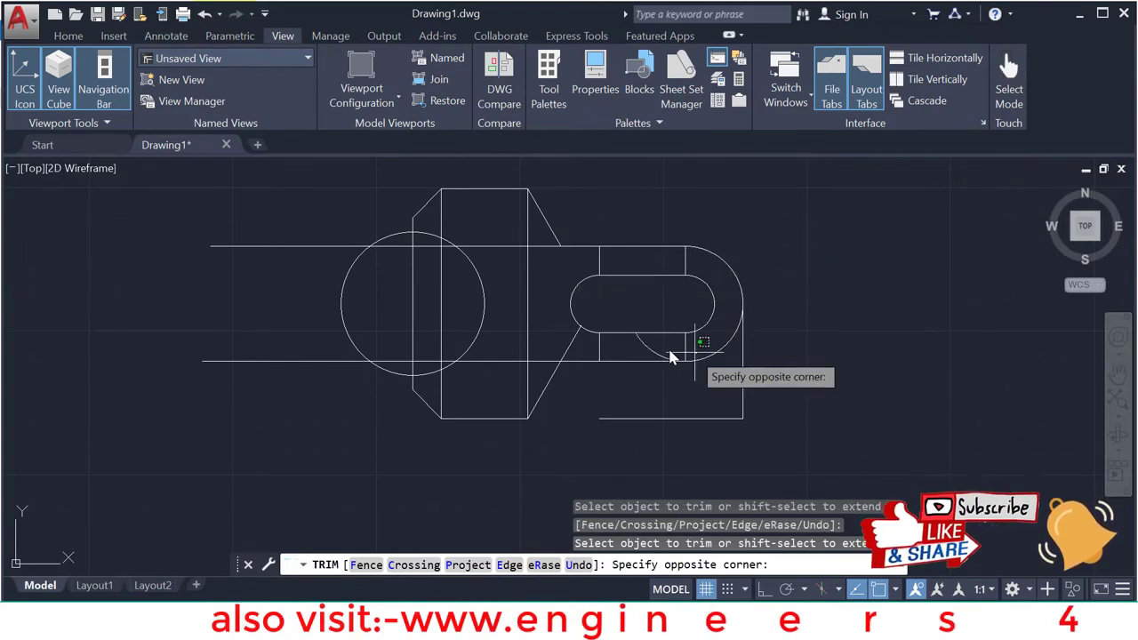
left_click(560, 348)
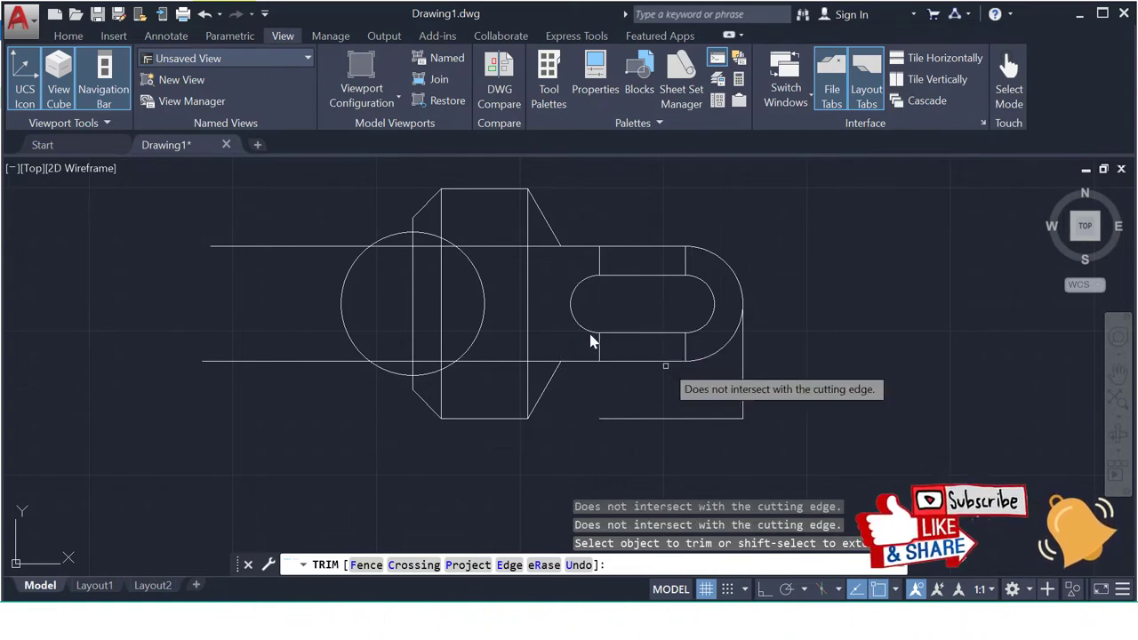
Trim the large circle and the upper- and lower-left arcs and lines around the left notch.
left_click(469, 297)
left_click(350, 247)
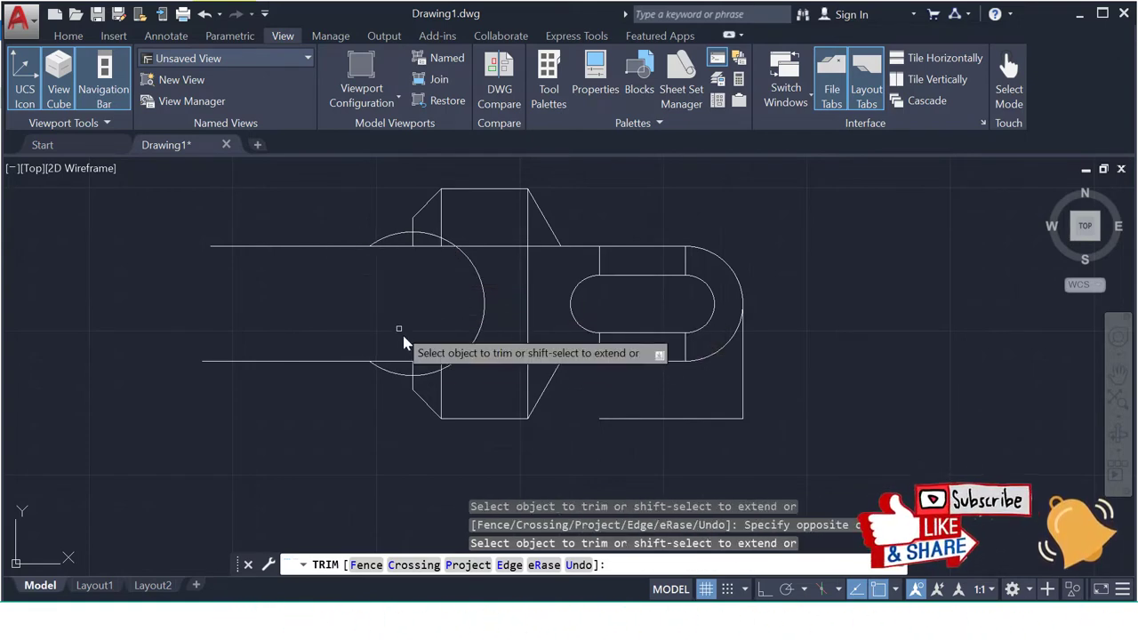
left_click(304, 329)
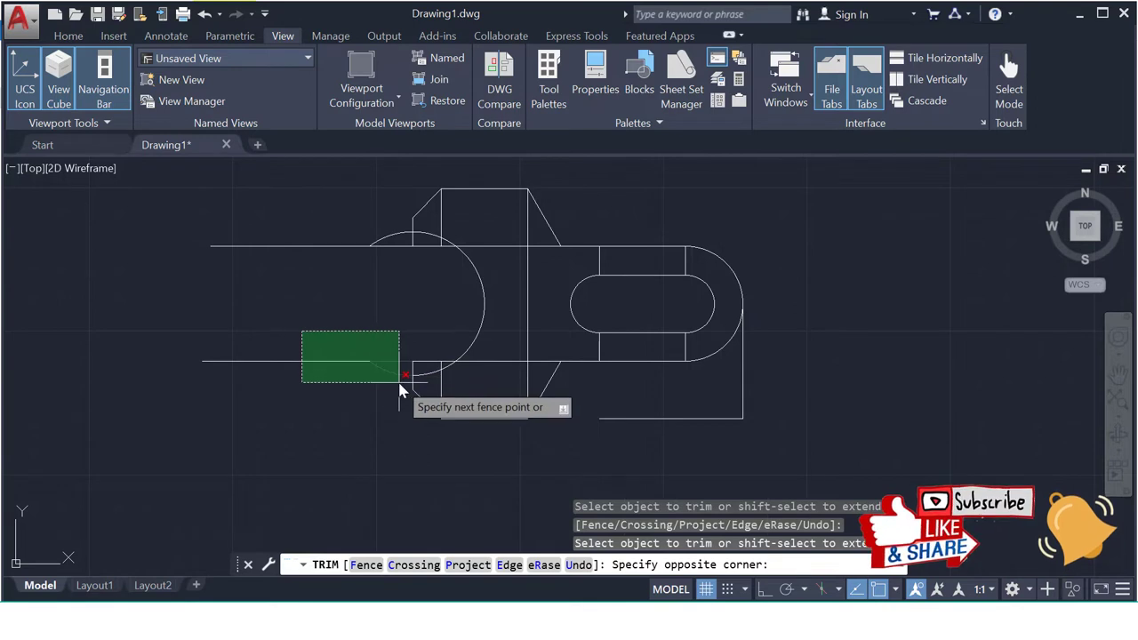
left_click(425, 409)
left_click(410, 341)
left_click(424, 376)
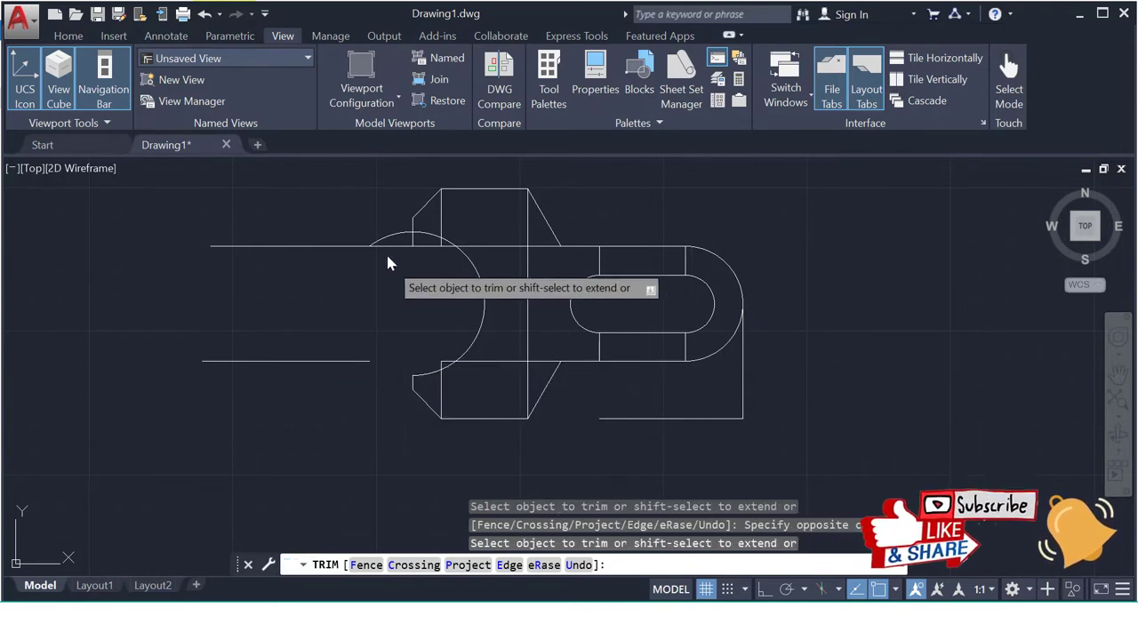
left_click(360, 249)
left_click(391, 284)
left_click(423, 238)
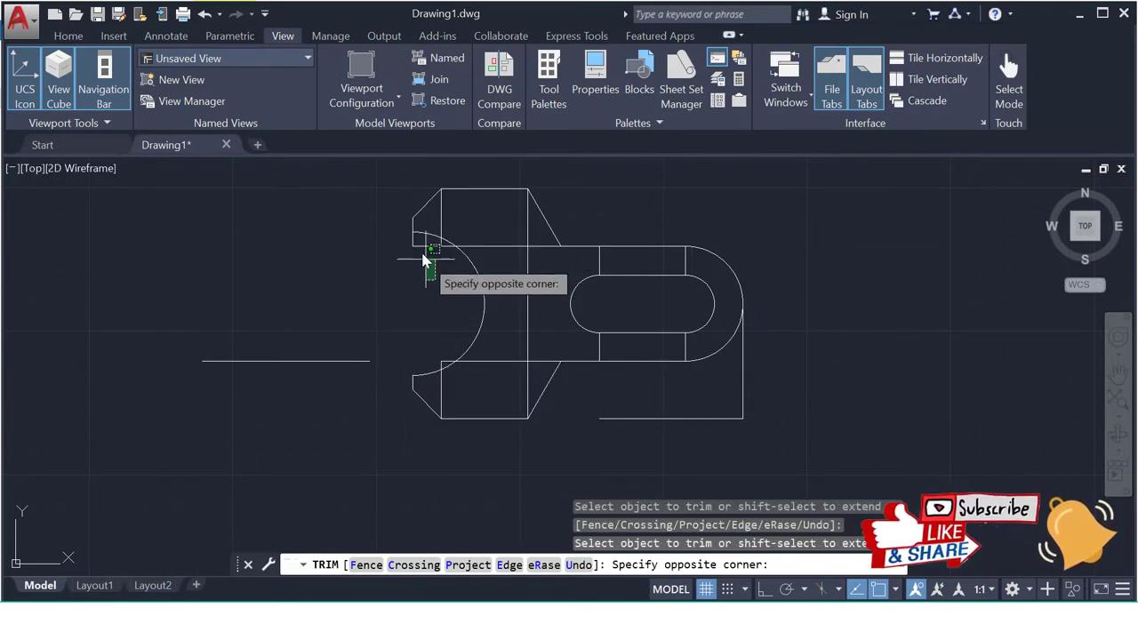
left_click(416, 266)
left_click(418, 256)
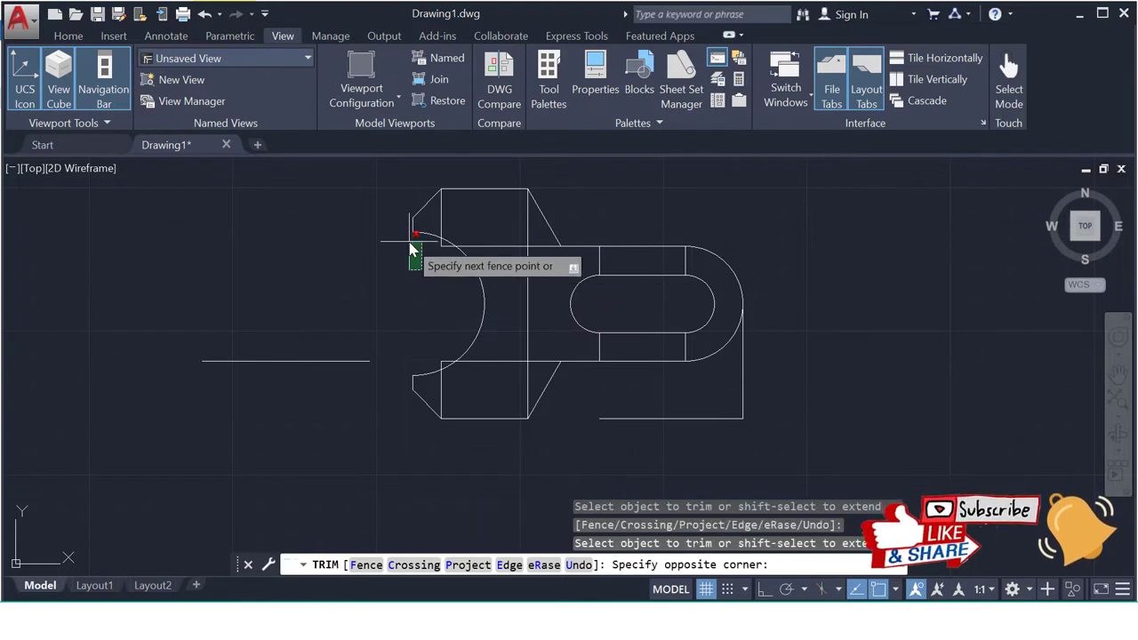
left_click(427, 271)
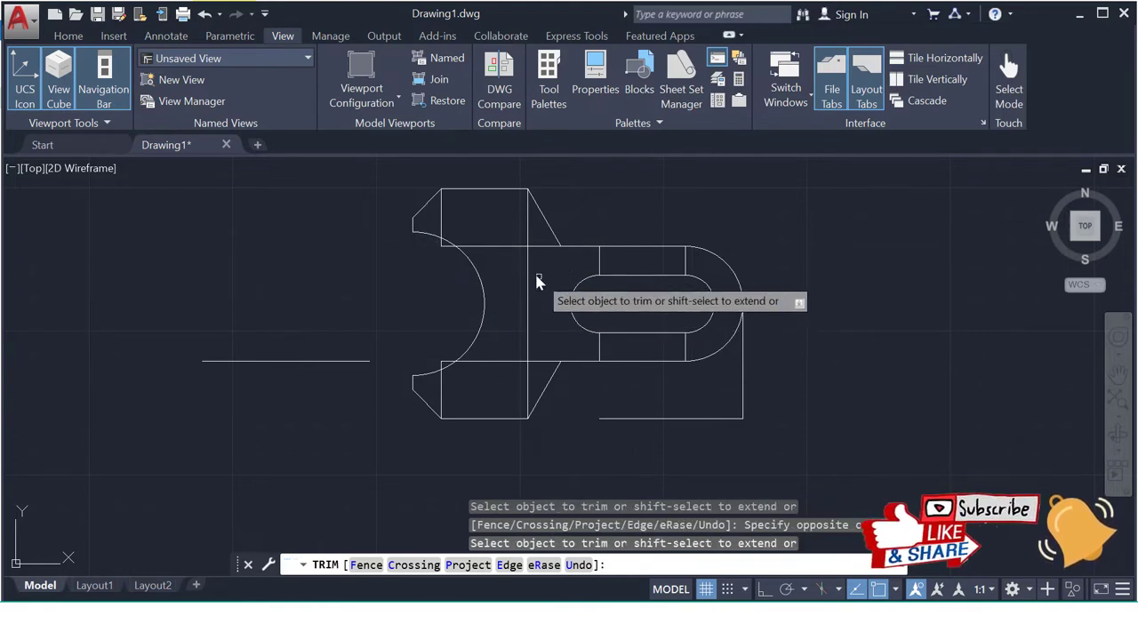
Trim back the remaining vertical and lower-right construction lines.
left_click(536, 283)
left_click(508, 253)
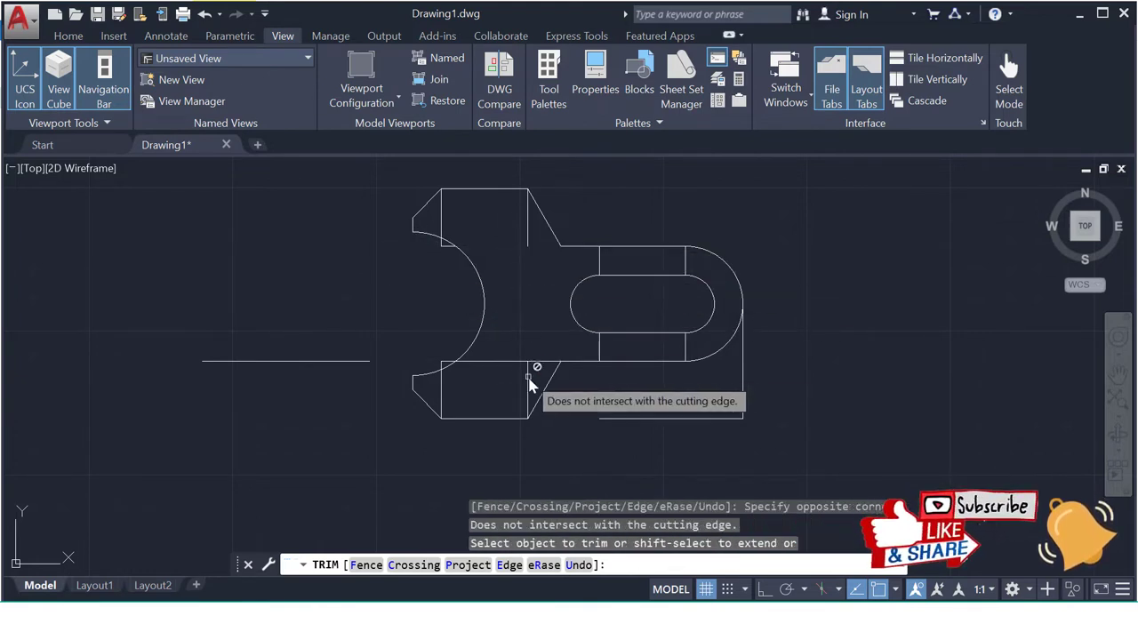
left_click(507, 368)
left_click(497, 352)
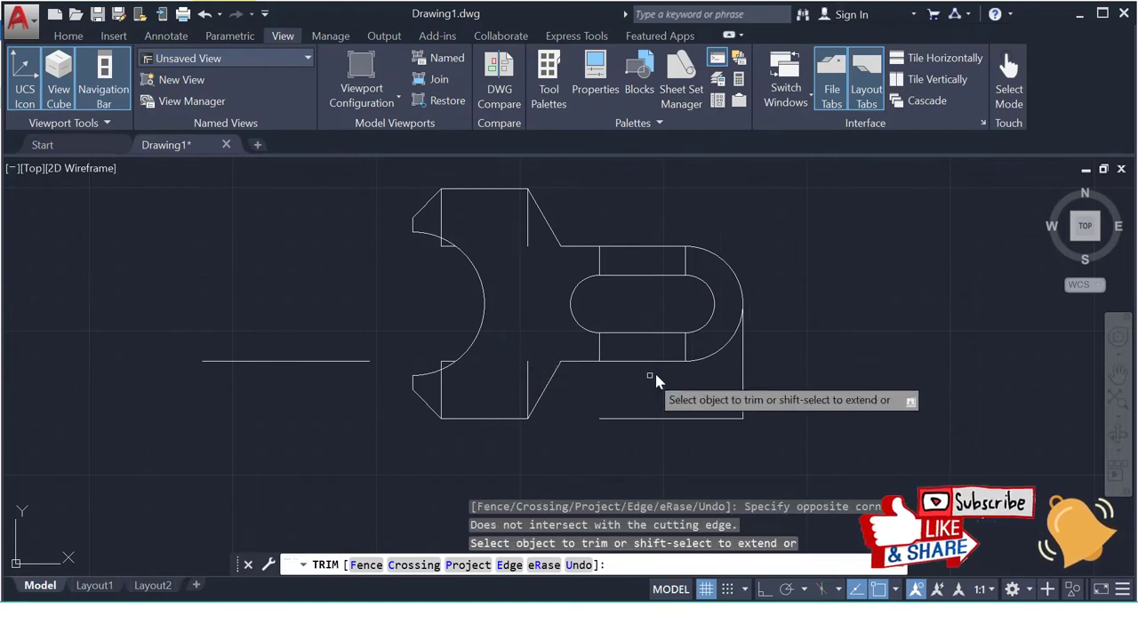
left_click(741, 413)
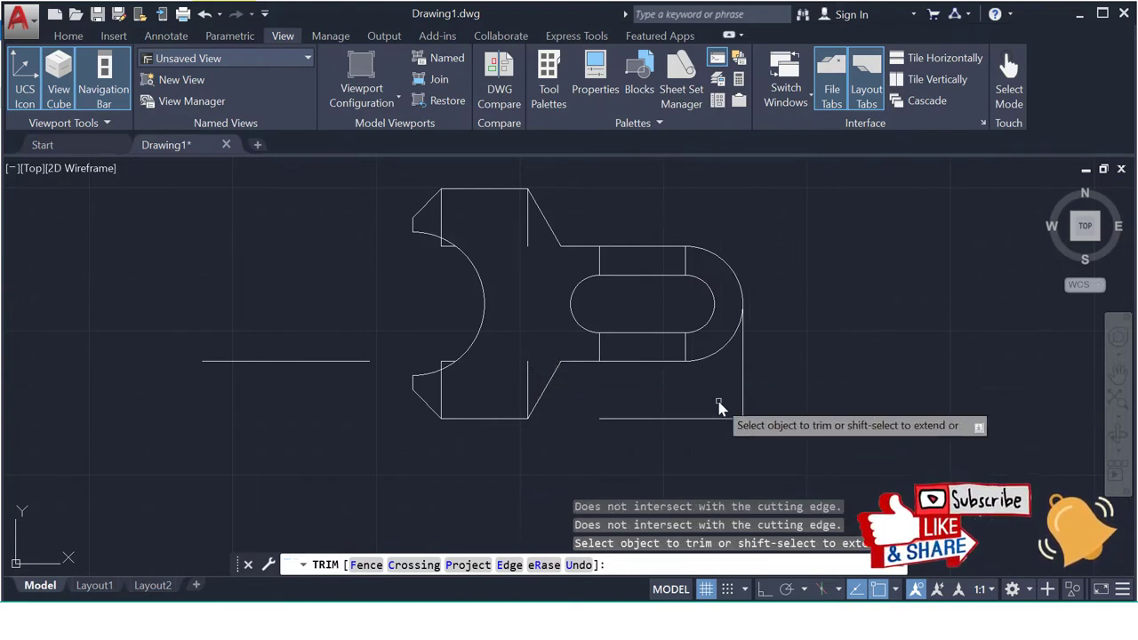
key("Escape")
type("ER")
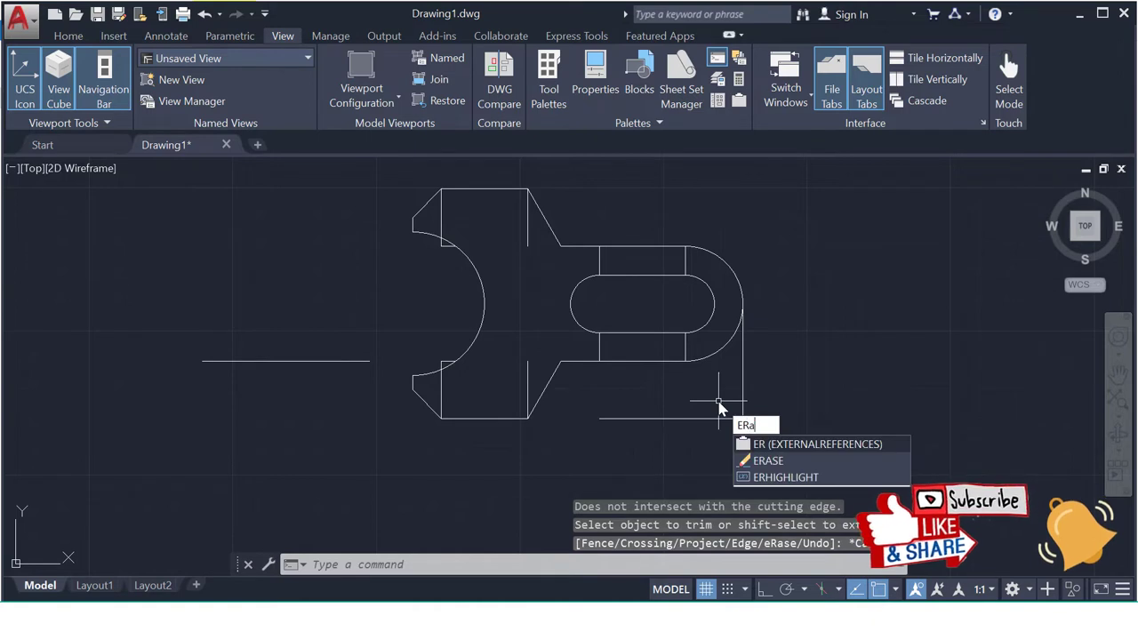
With ERASE, select the leftover construction lines around the slot and the short vertical lines.
type("ase")
key("Return")
left_click(762, 439)
left_click(709, 396)
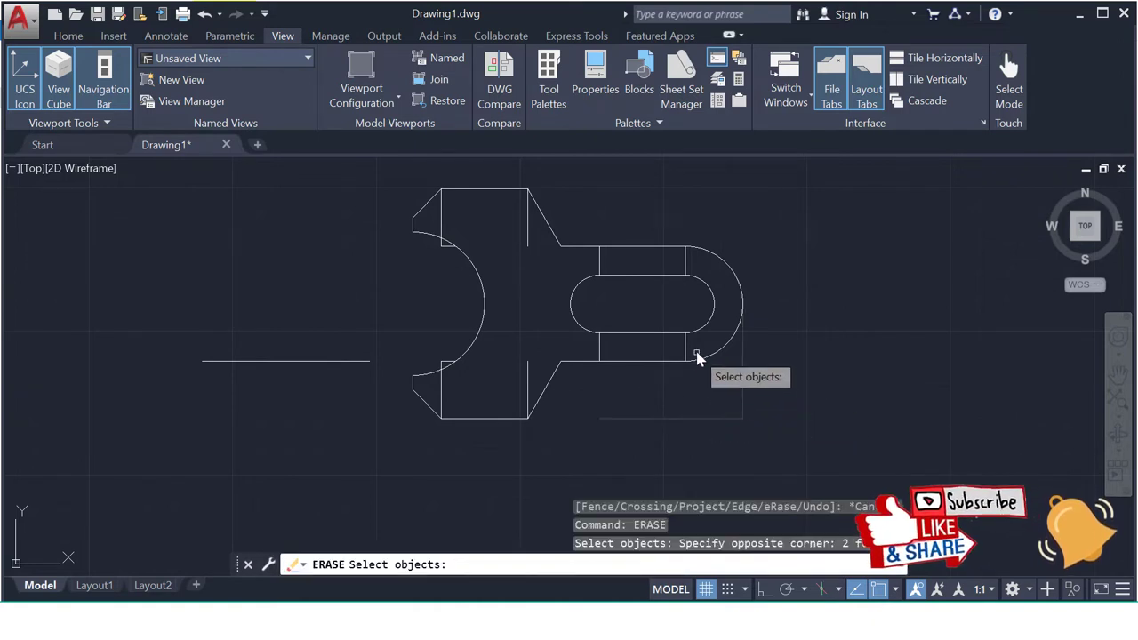
left_click(697, 357)
left_click(597, 335)
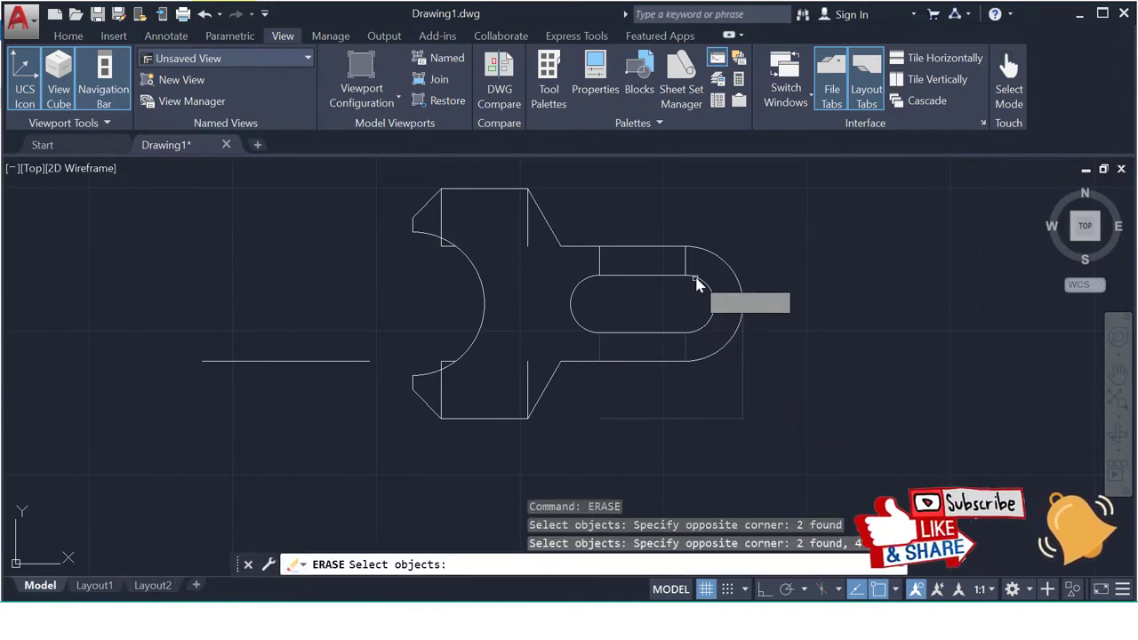
left_click(597, 264)
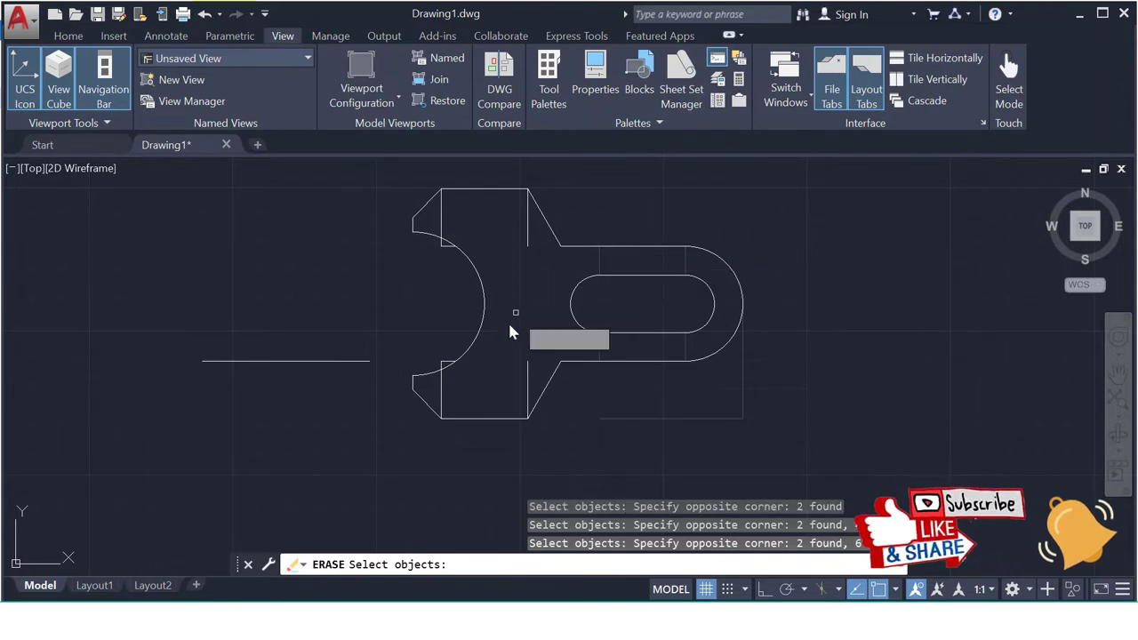
left_click(534, 382)
left_click(519, 376)
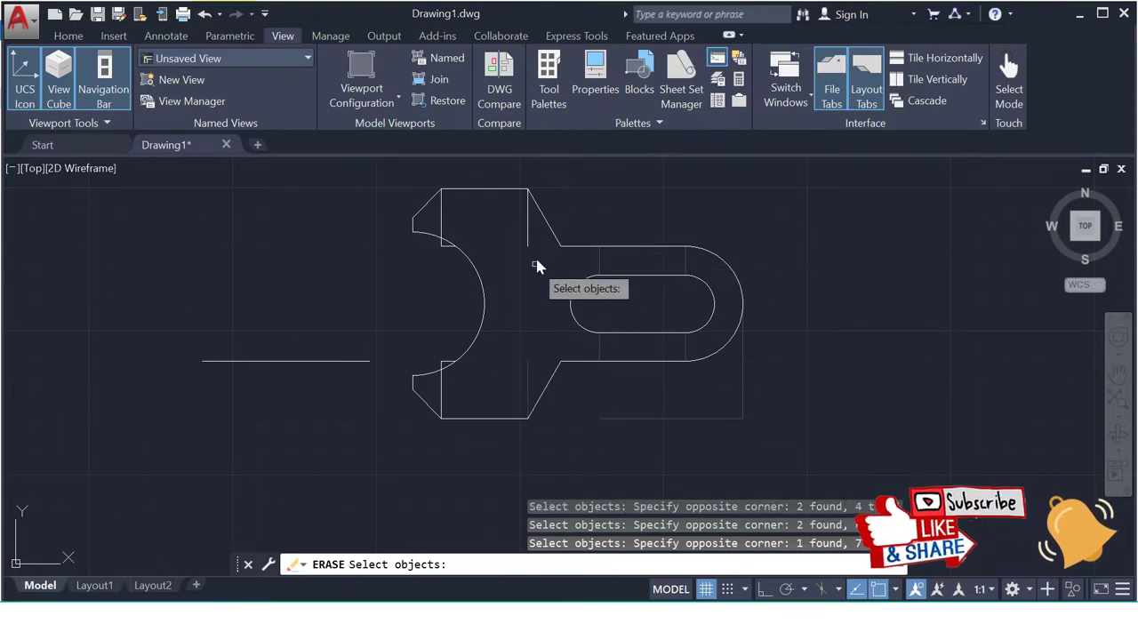
left_click(536, 256)
left_click(460, 228)
Add the stray lines on the left flange and near the arc, then erase the whole selection.
left_click(436, 222)
left_click(443, 262)
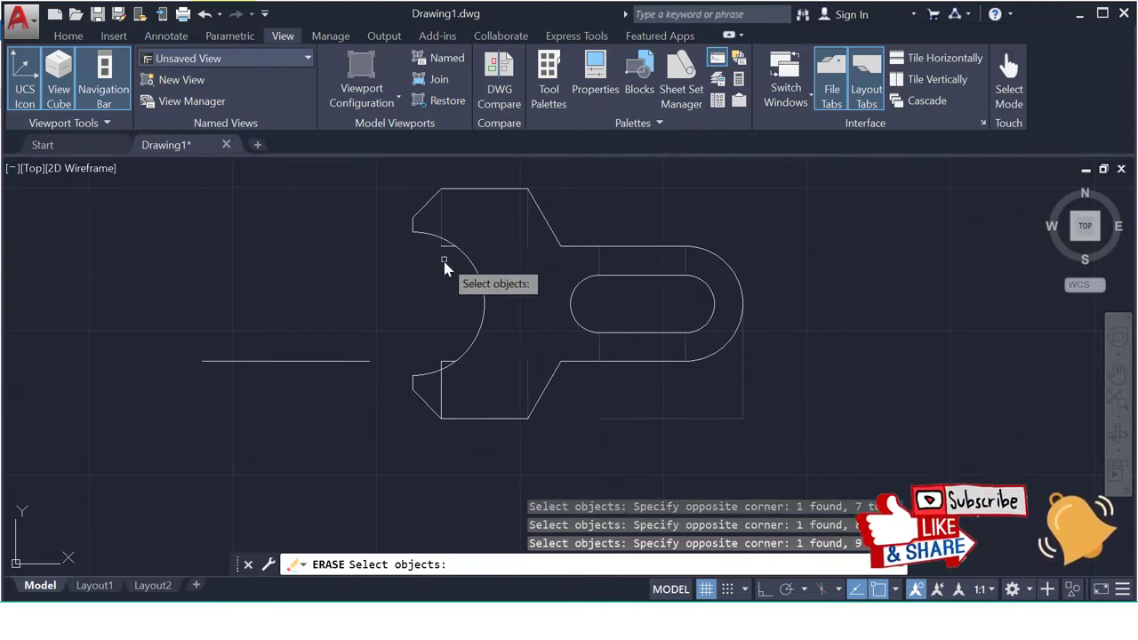
left_click(431, 242)
left_click(438, 254)
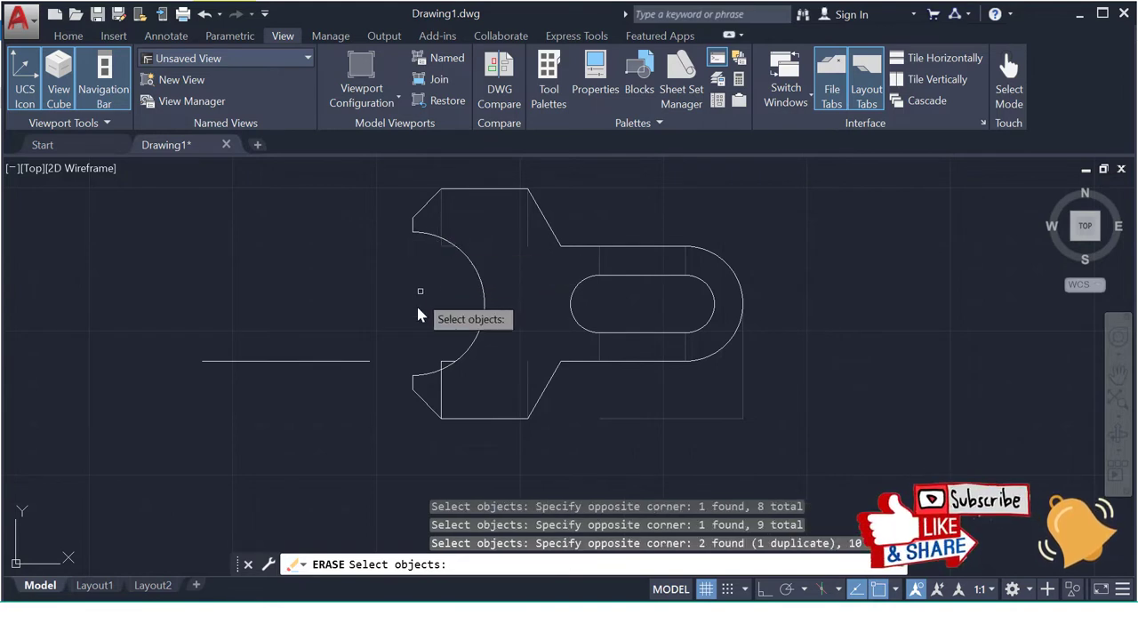
left_click(444, 396)
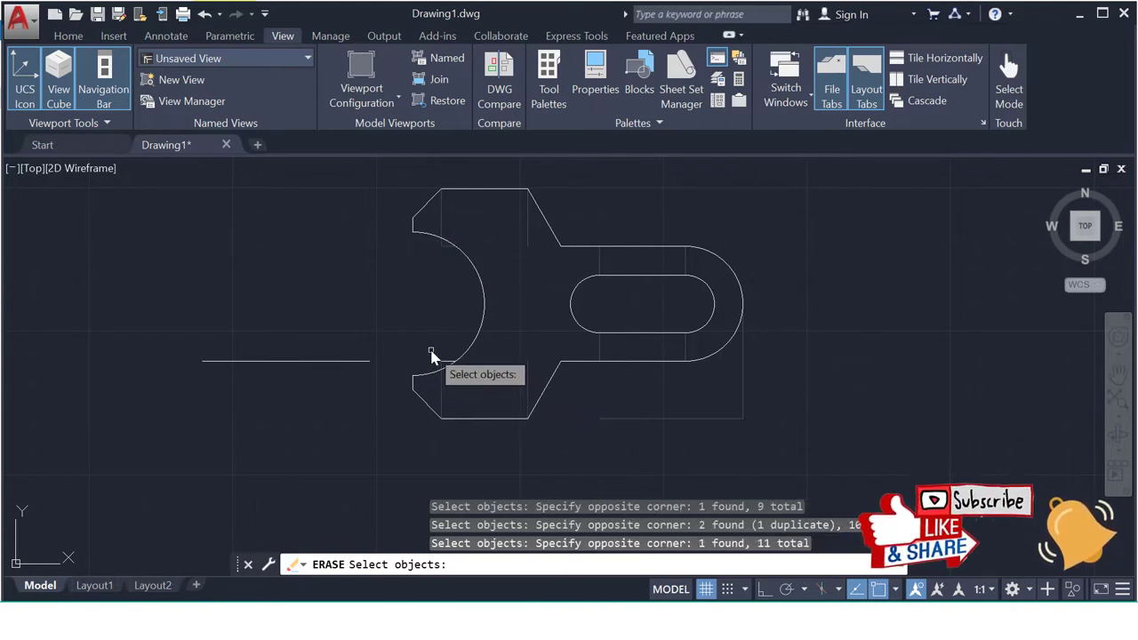
left_click(442, 360)
left_click(449, 368)
scroll(442, 376, "up", 5)
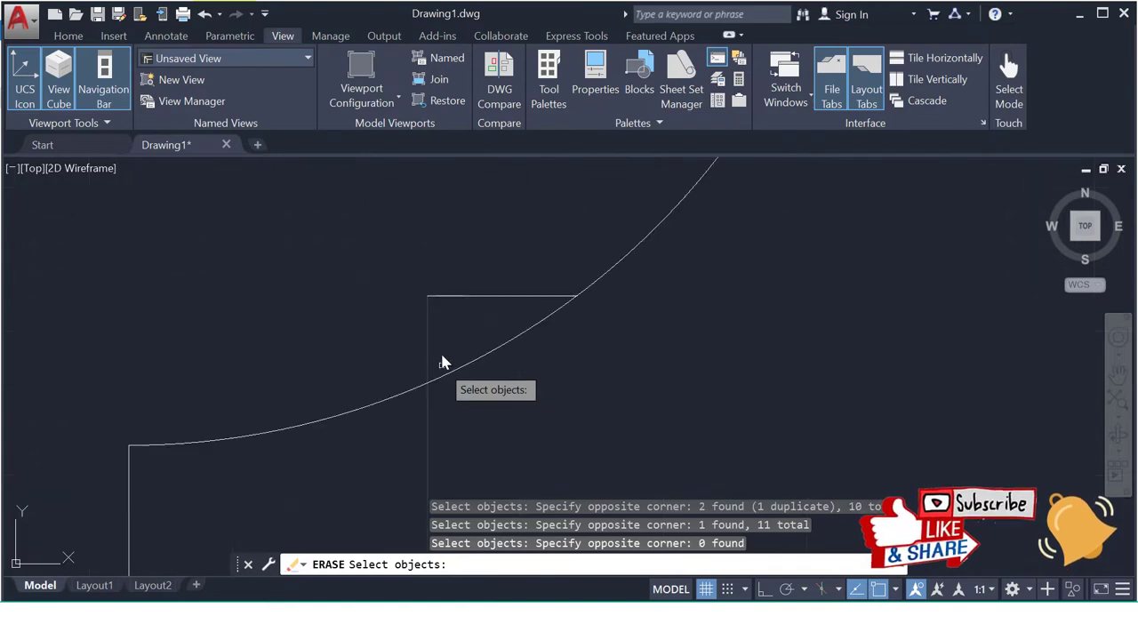
left_click(456, 318)
left_click(436, 267)
left_click(469, 334)
left_click(415, 298)
scroll(432, 305, "down", 3)
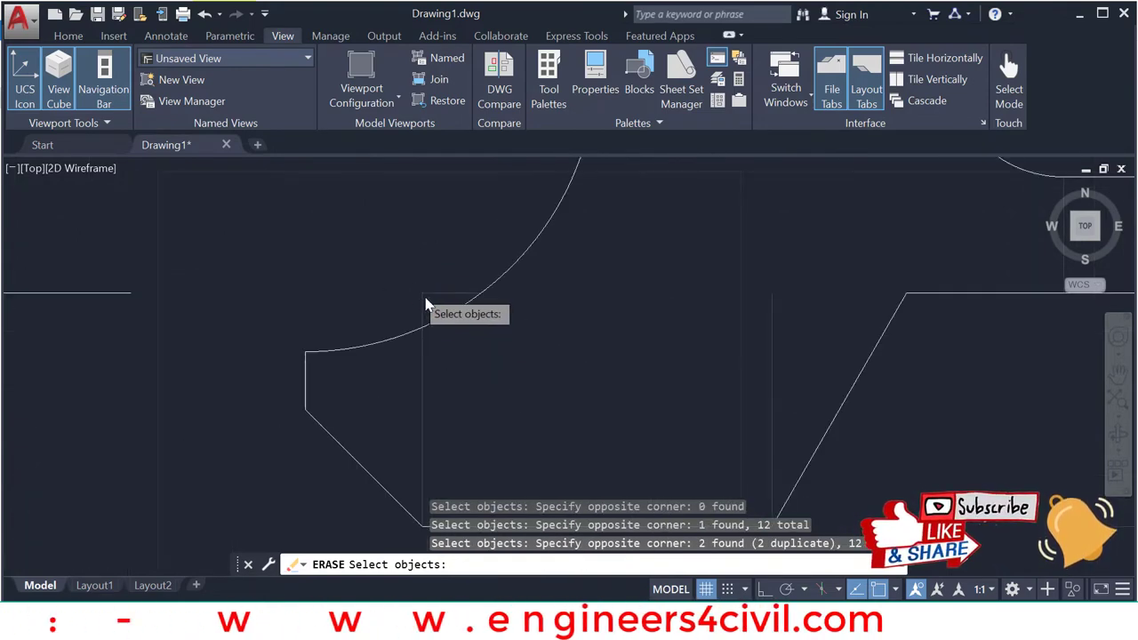
scroll(432, 304, "down", 2)
left_click(318, 328)
left_click(265, 265)
key("Return")
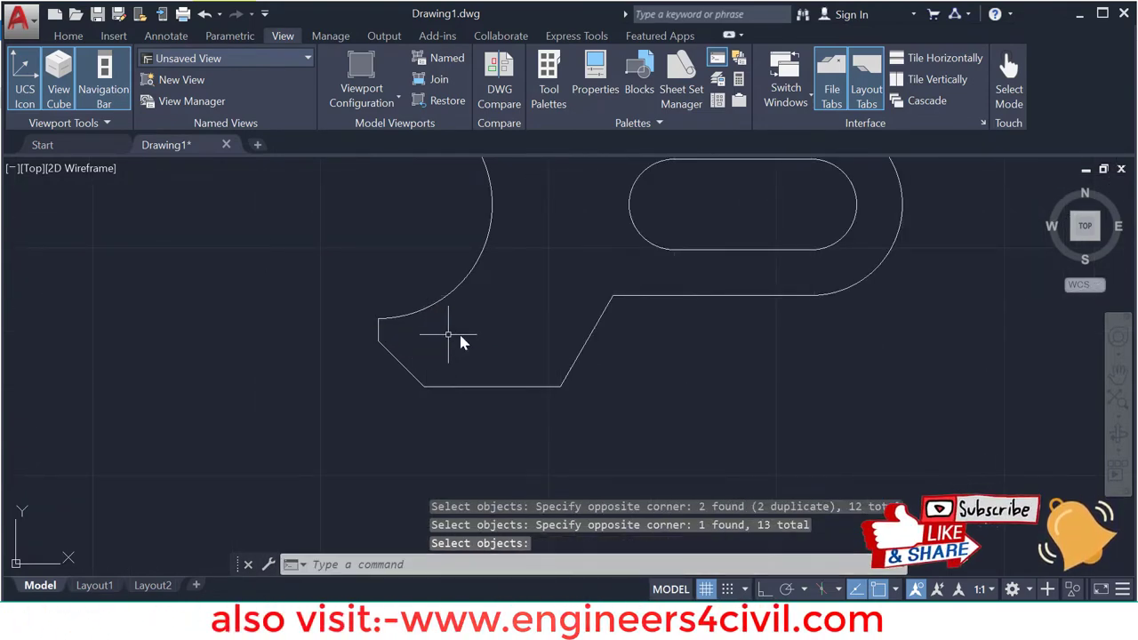
scroll(459, 332, "down", 4)
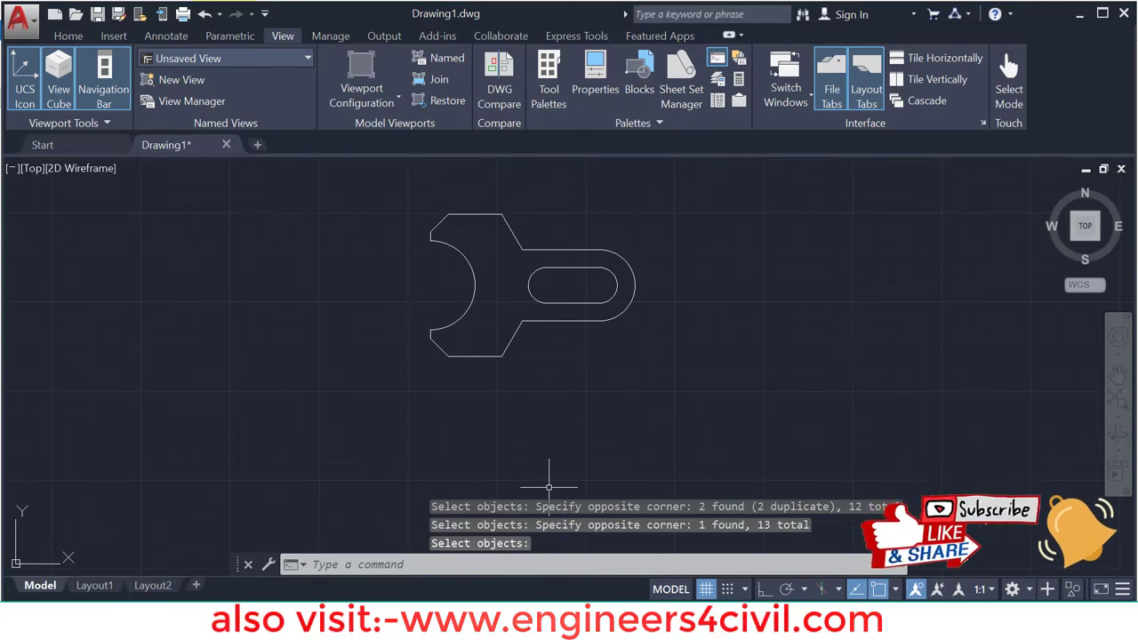
Compare the cleaned outline against the reference image, then bring up the Annotate tools.
key("alt+Tab")
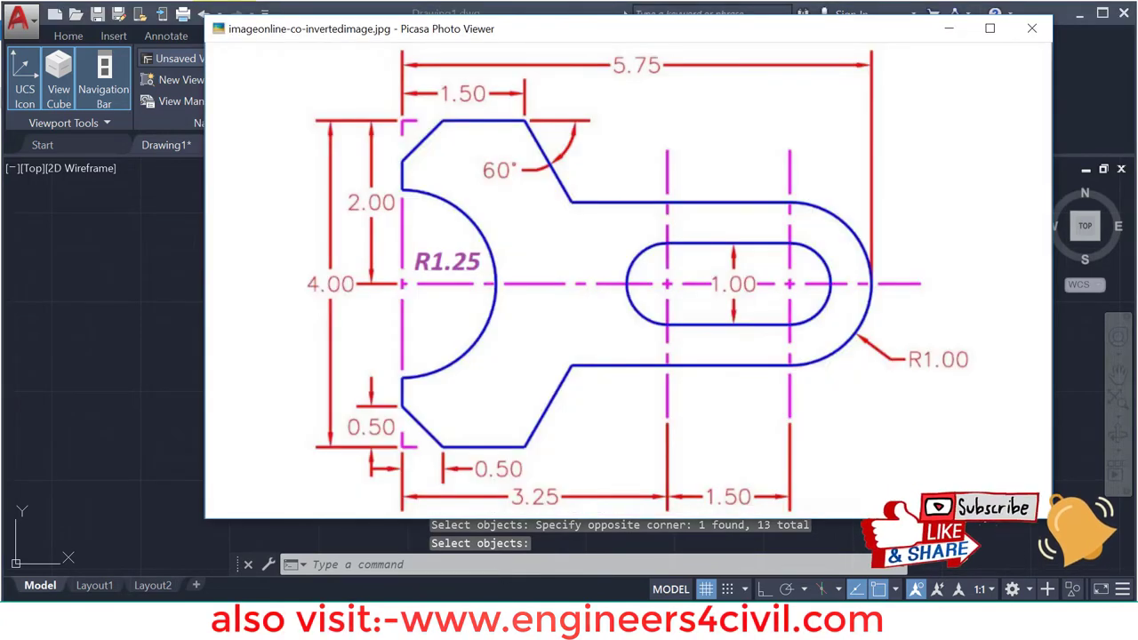
key("alt+Tab")
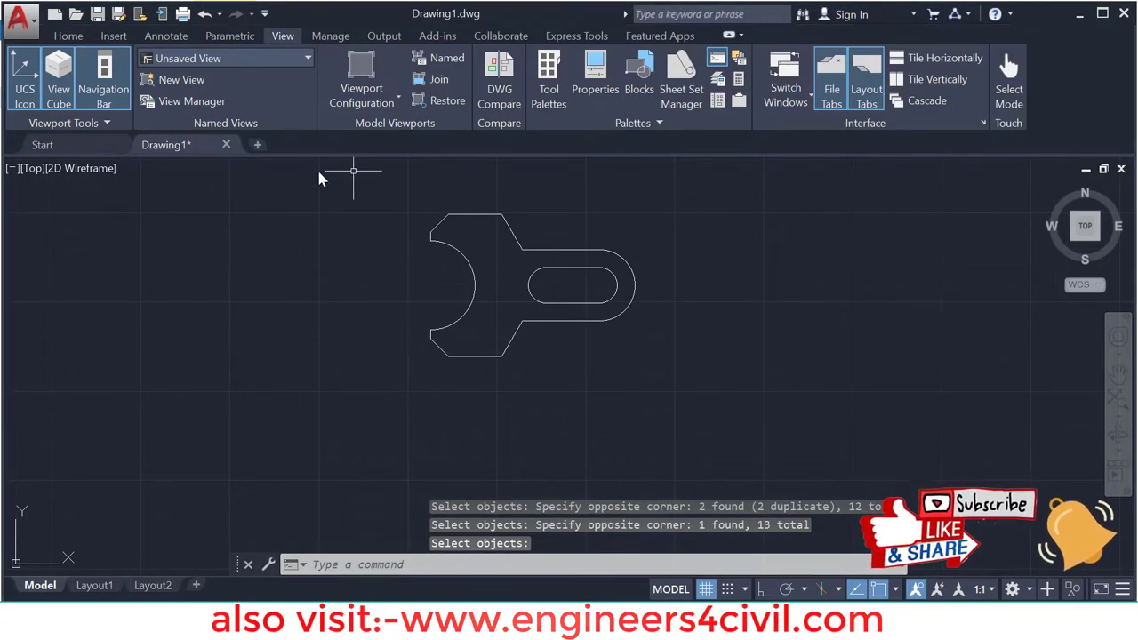
left_click(166, 35)
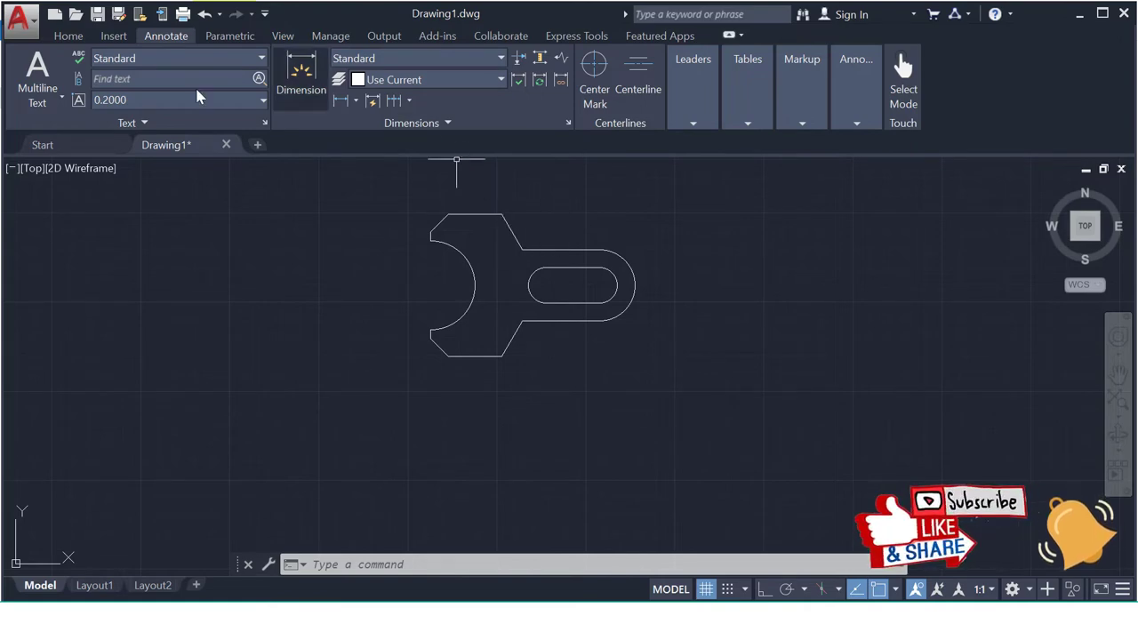
left_click(69, 37)
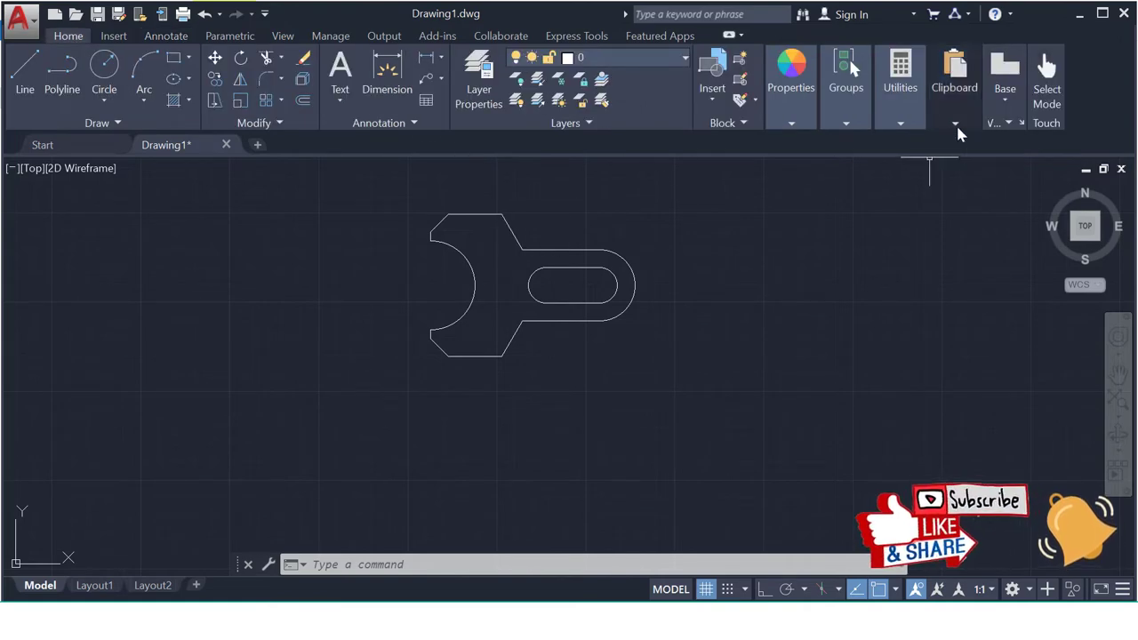
left_click(914, 123)
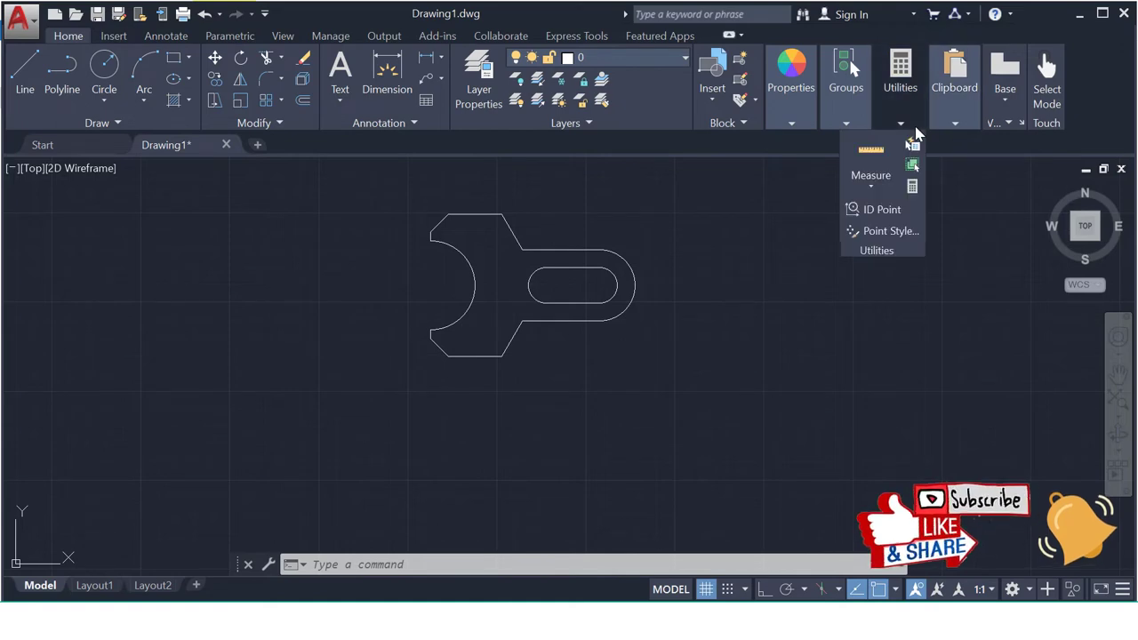
left_click(878, 192)
left_click(850, 218)
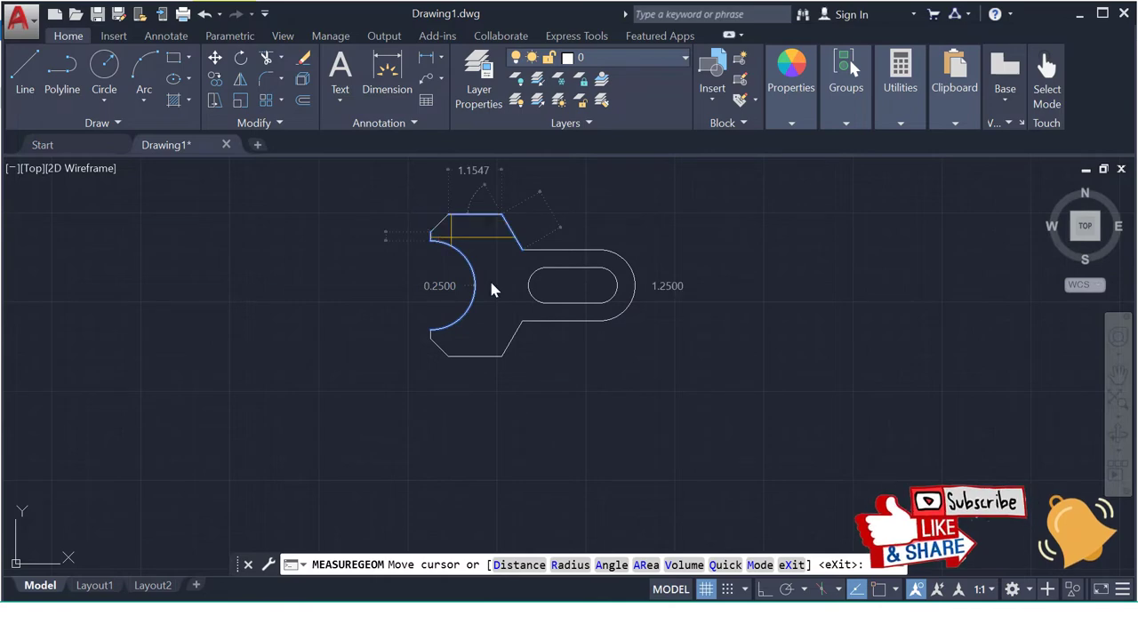
key("Escape")
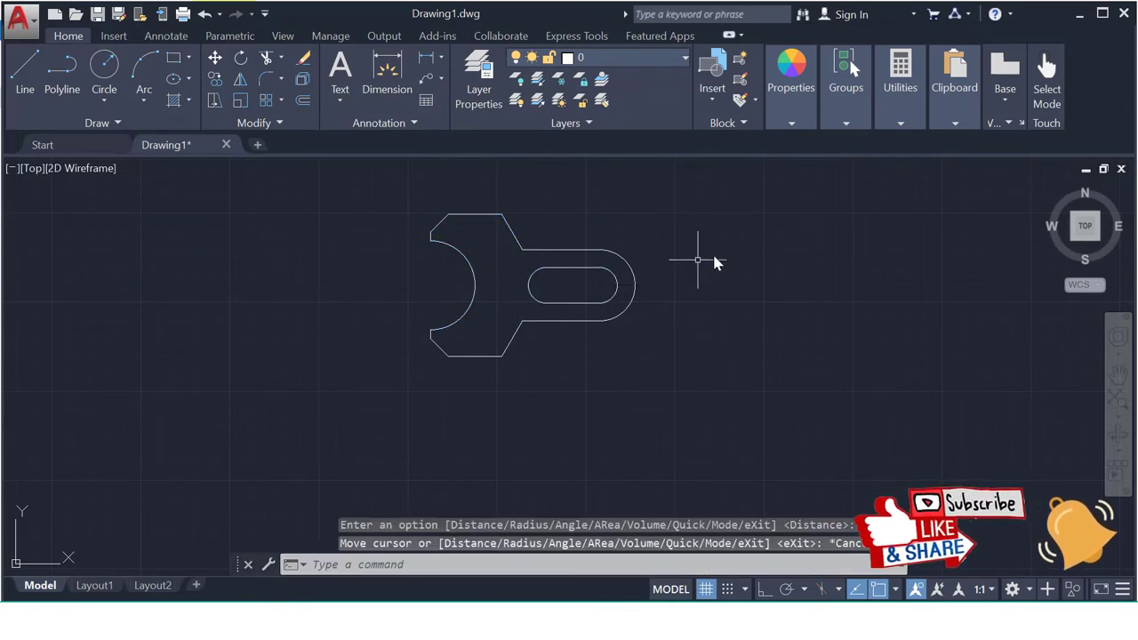
left_click(450, 602)
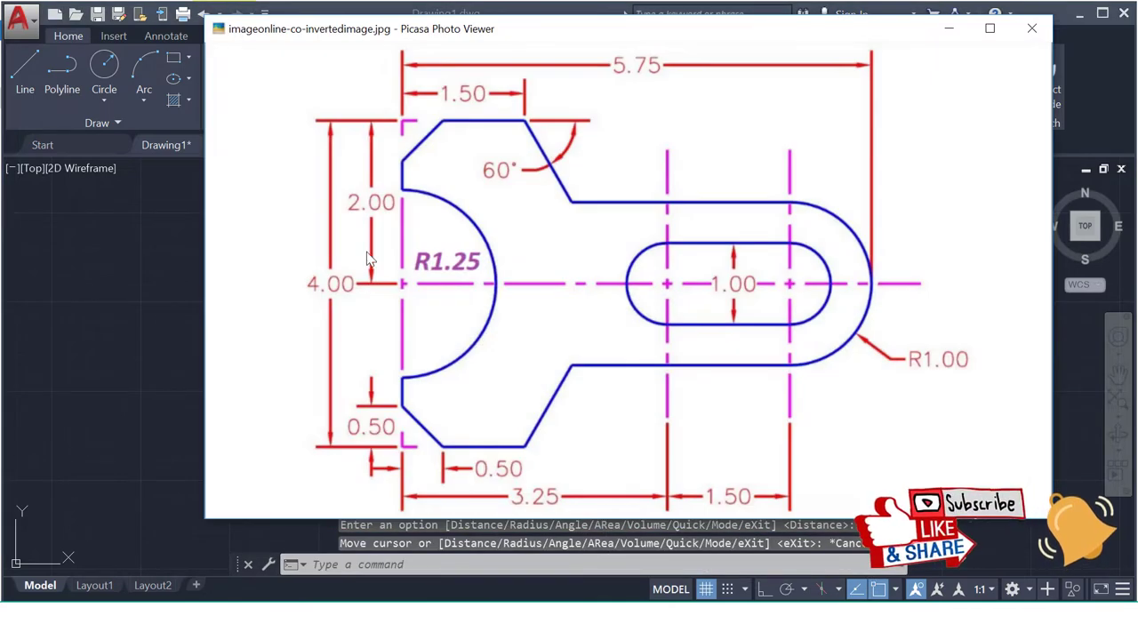
left_click(948, 29)
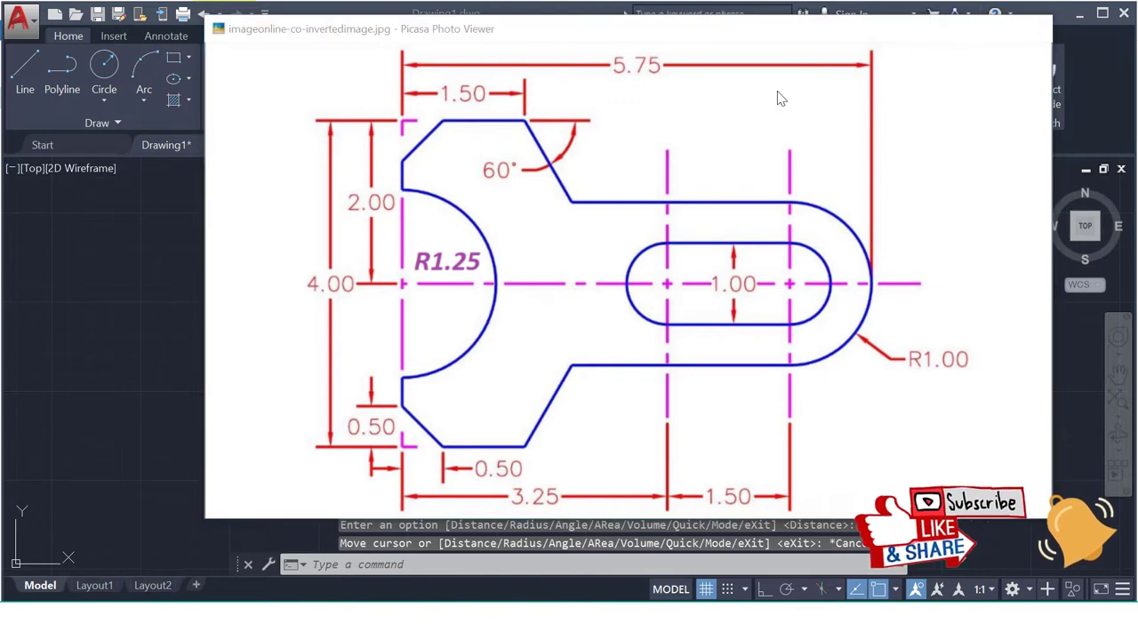
Create a new layer named 'cl', make it current, and give it colour 220.
type("LA")
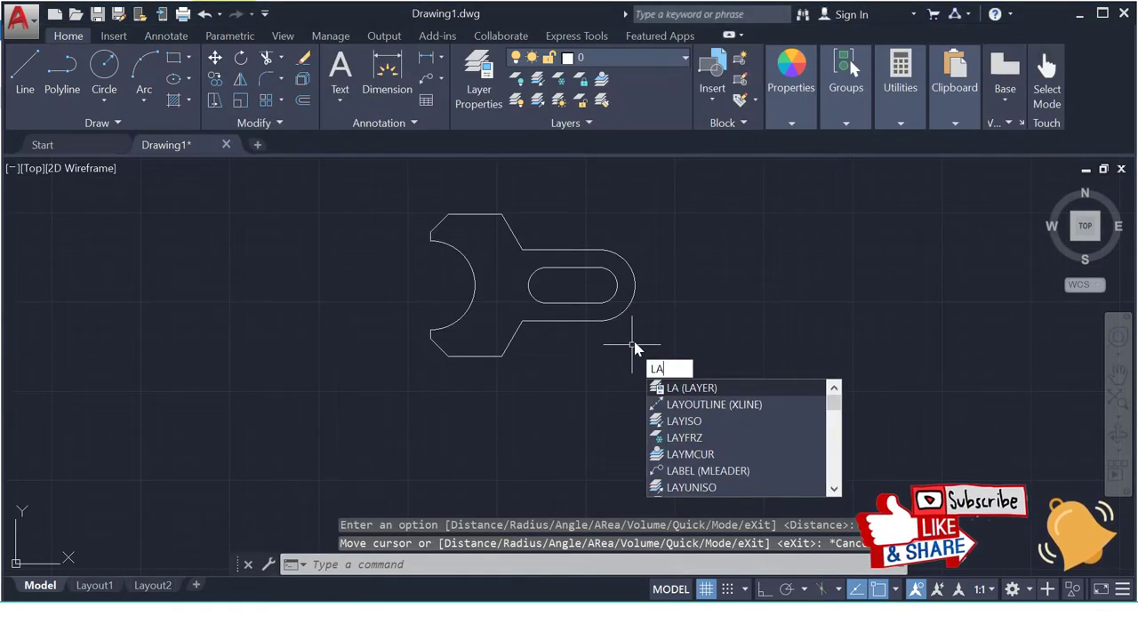
key("Escape")
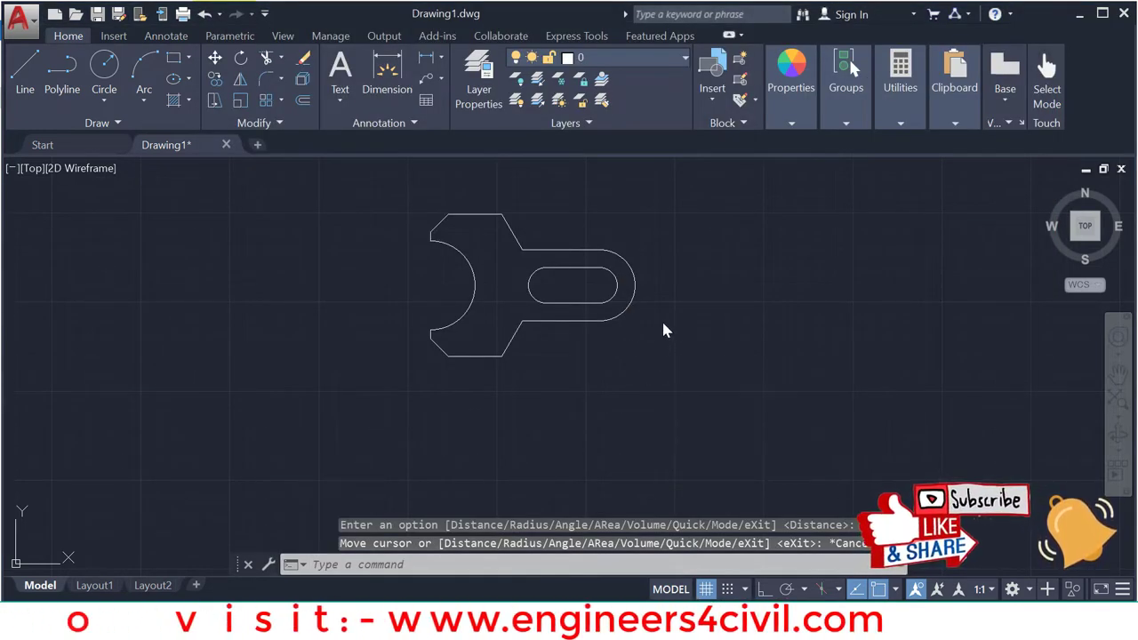
type("LA")
key("Return")
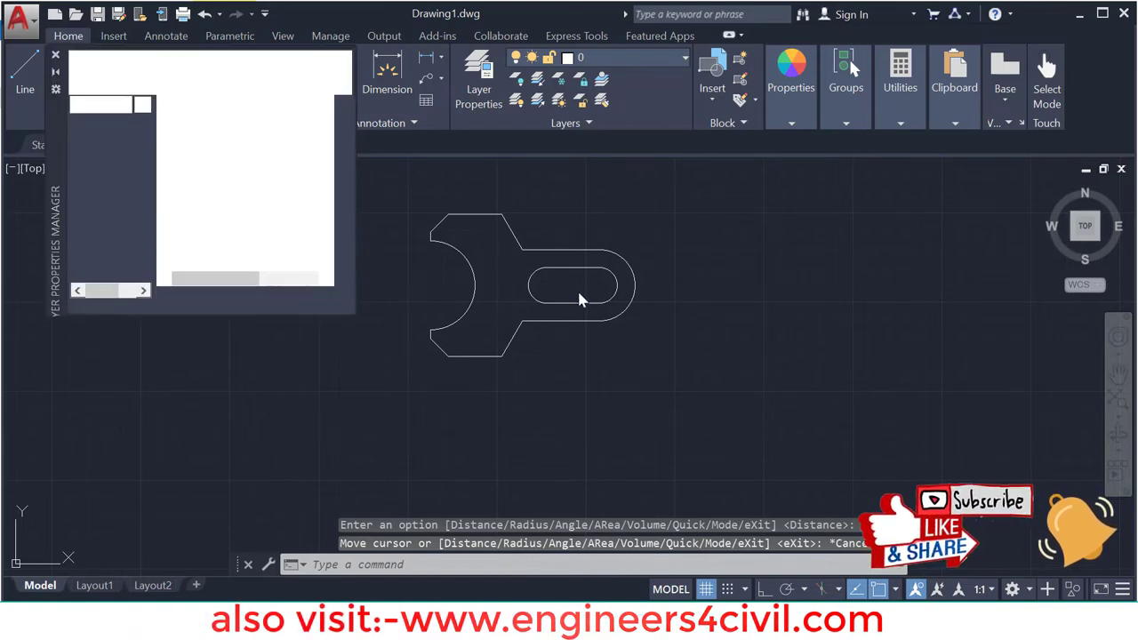
left_click(150, 71)
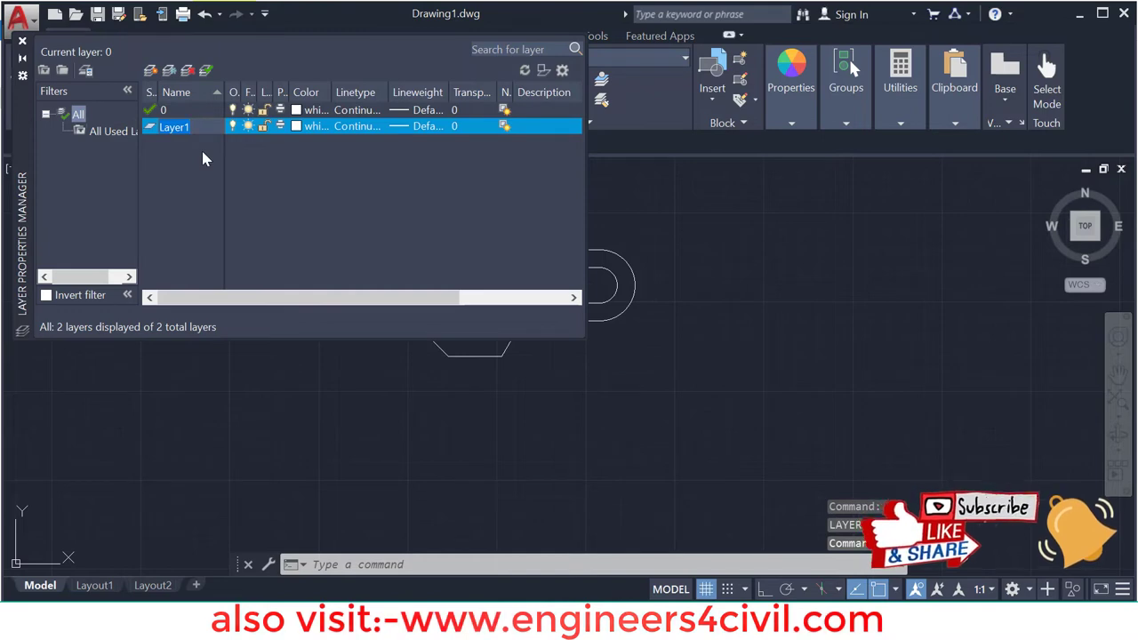
type("cl")
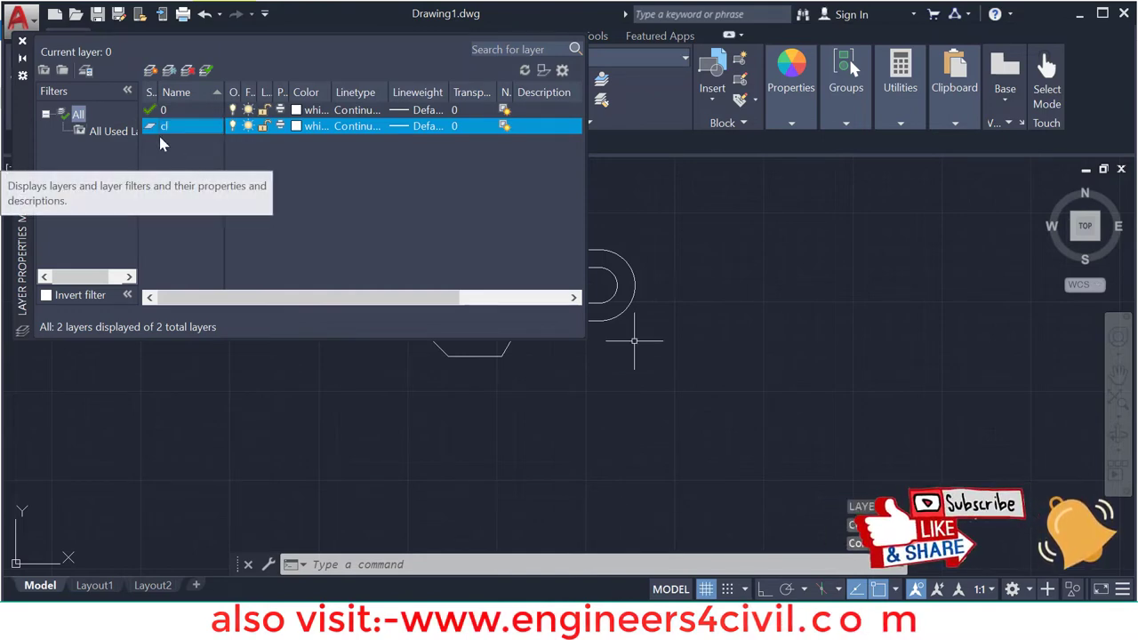
double_click(149, 126)
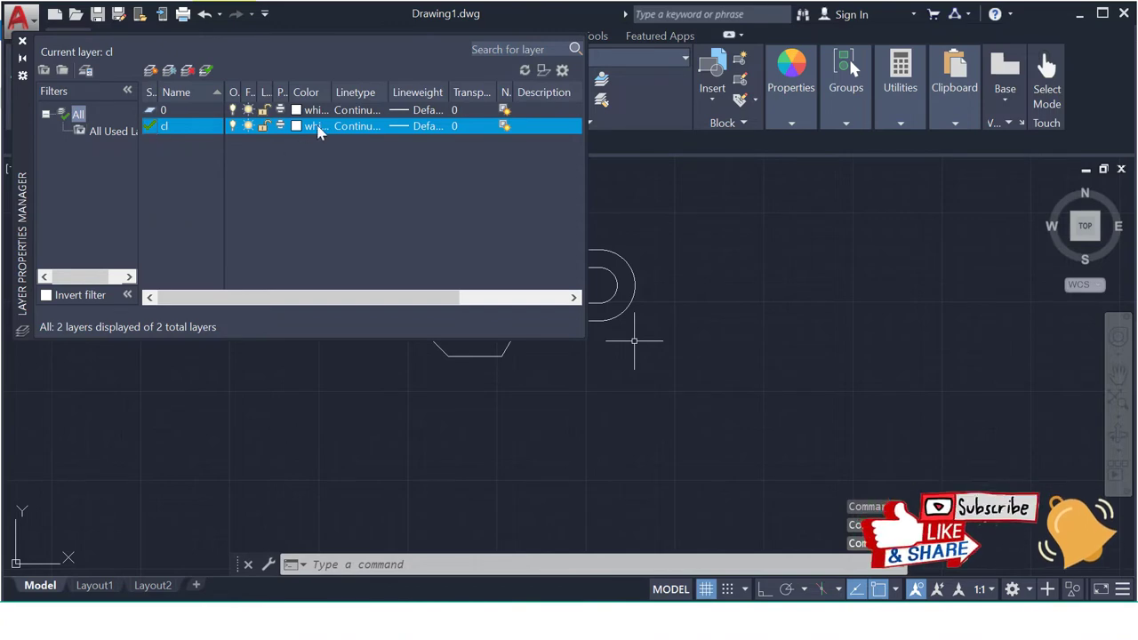
left_click(303, 126)
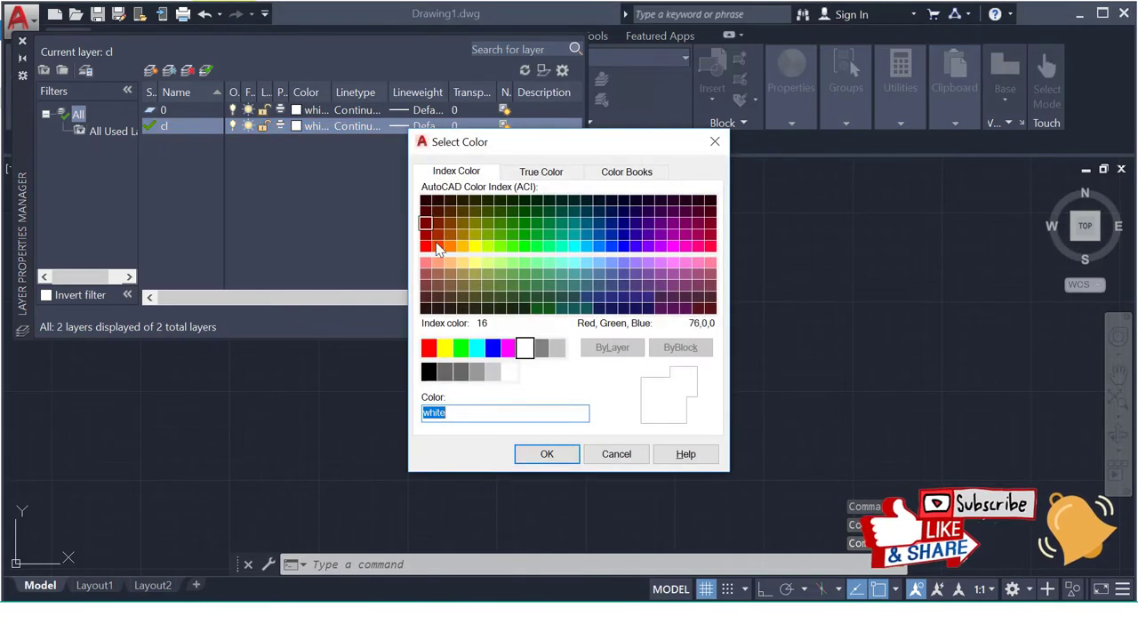
left_click(686, 252)
left_click(560, 454)
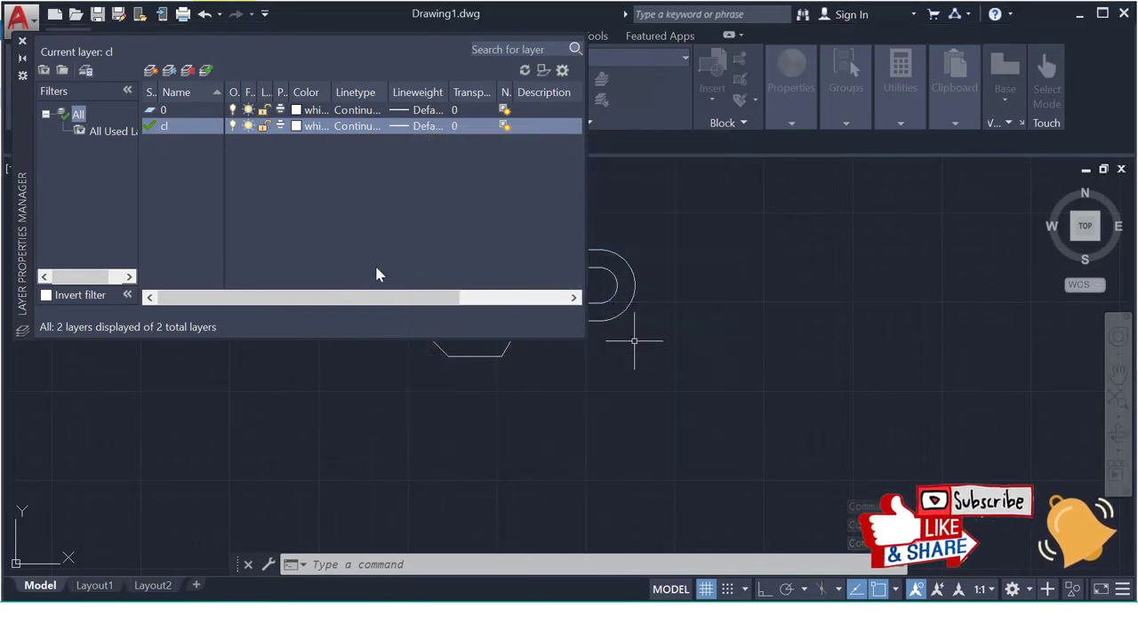
Load the ACAD_ISO02W100 dashed linetype and assign it to layer cl.
left_click(372, 131)
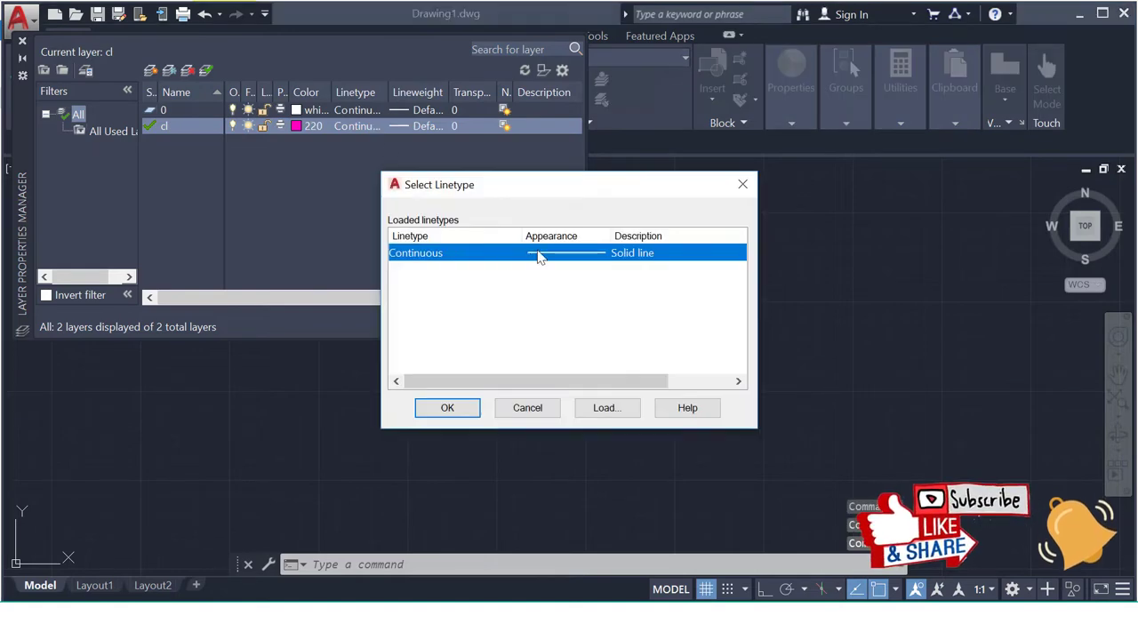
left_click(580, 410)
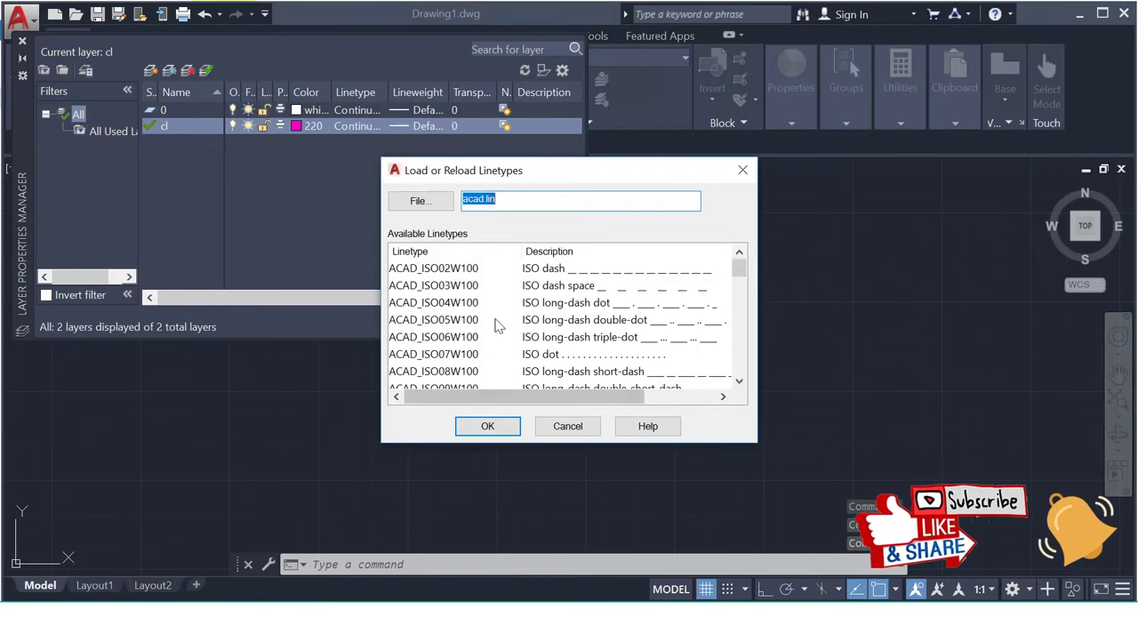
left_click(488, 426)
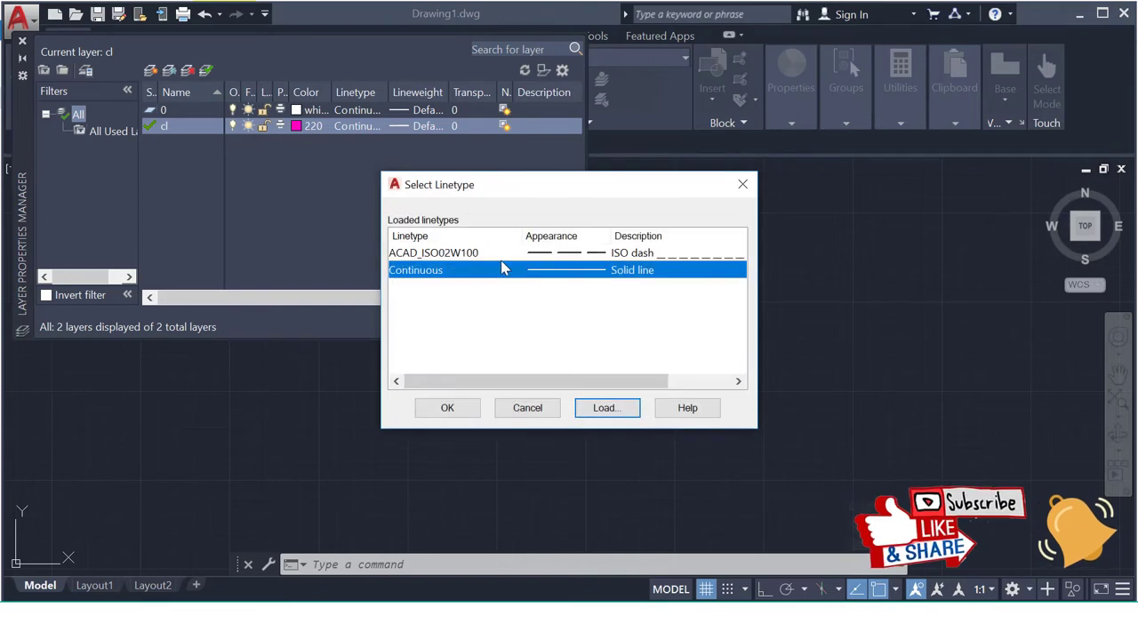
left_click(502, 253)
left_click(447, 407)
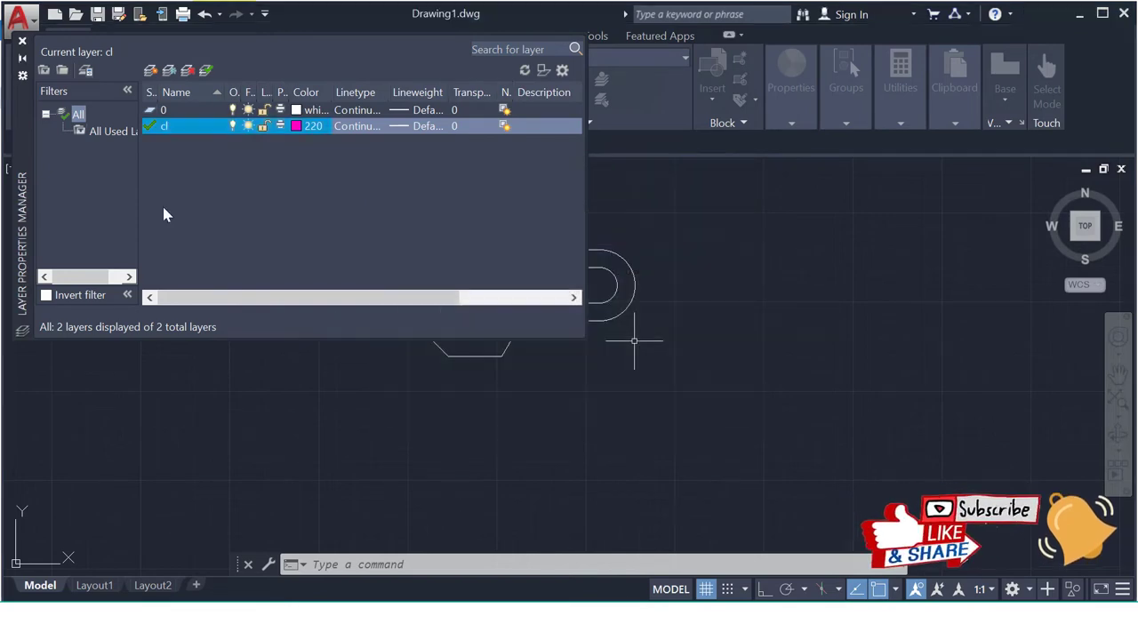
left_click(22, 41)
type("l")
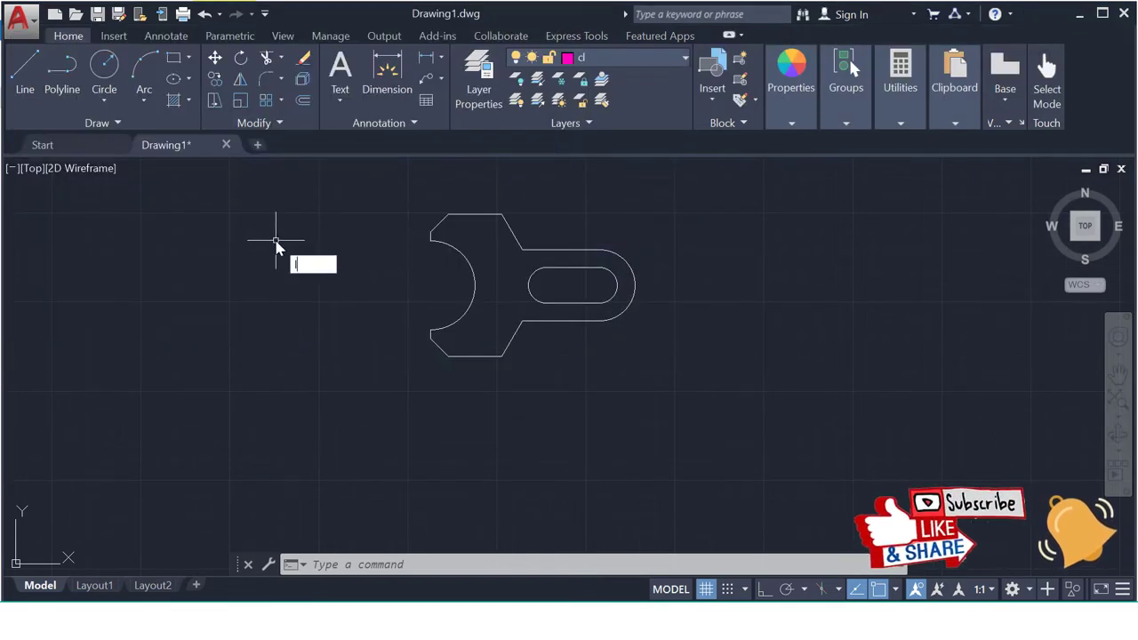
Draw the horizontal centre line across the full width of the plate.
key("Return")
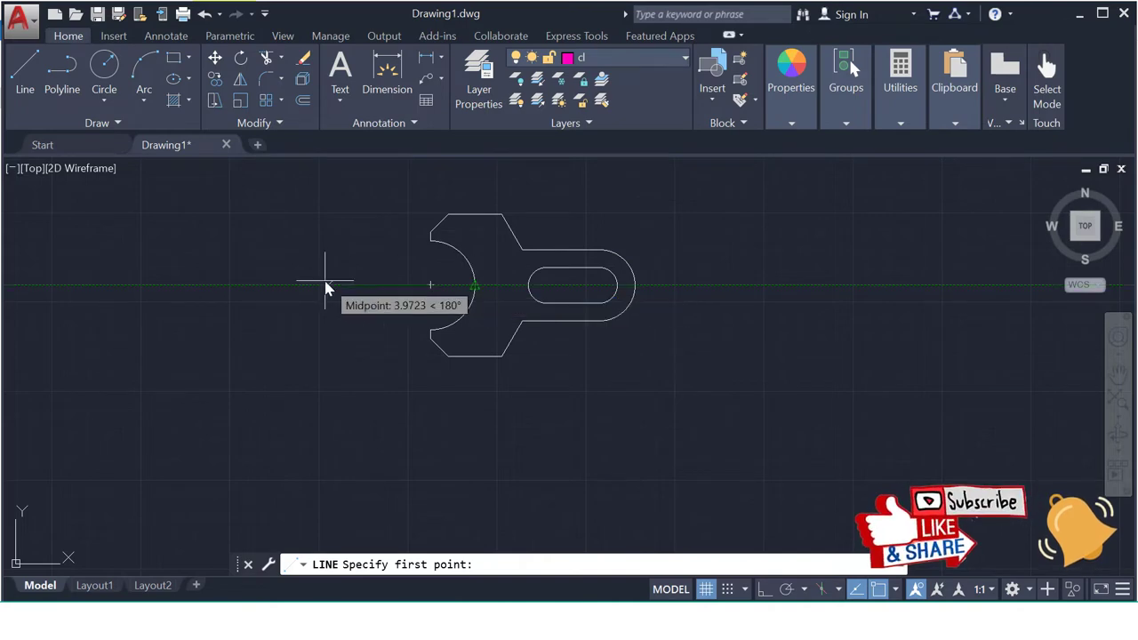
left_click(324, 285)
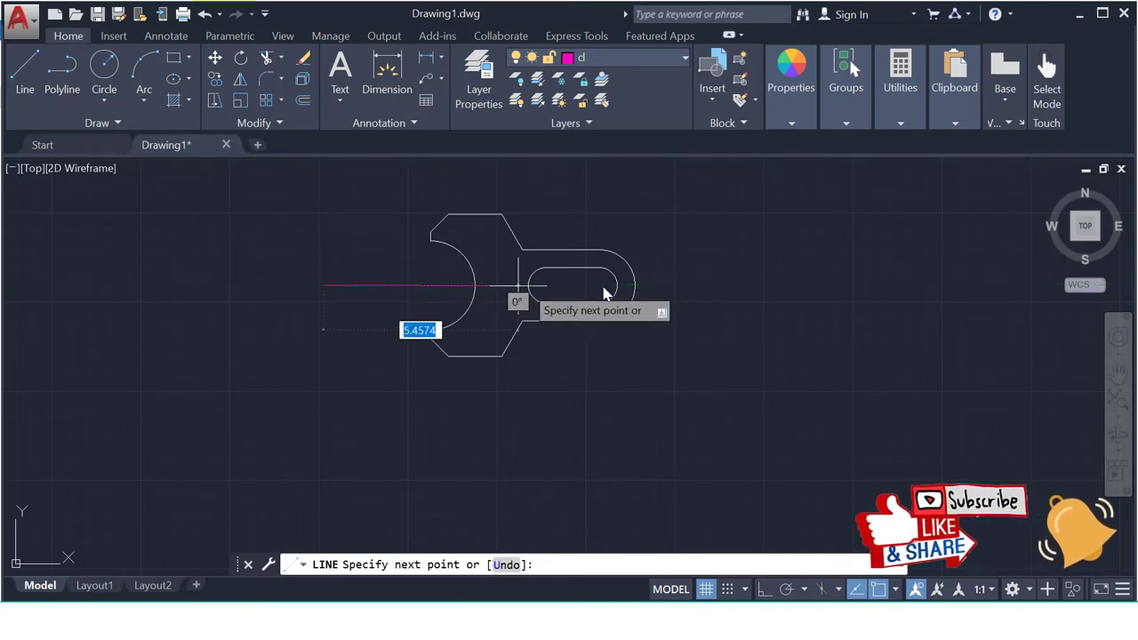
left_click(762, 285)
key("Return")
Draw vertical centre lines through both slot centres with Ortho turned on.
type("l")
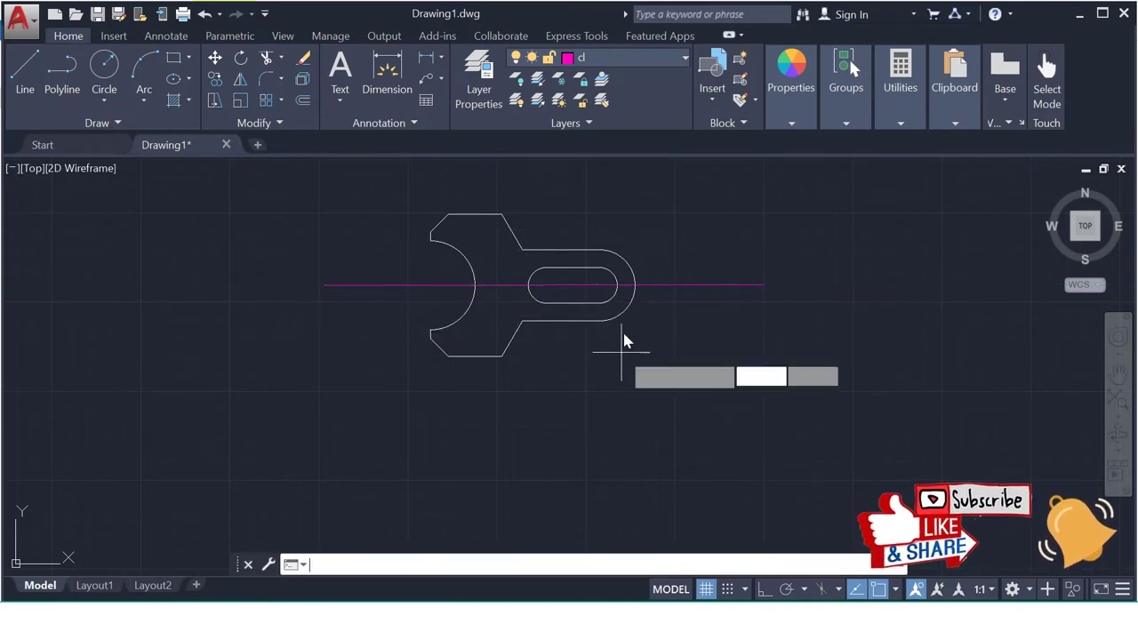
key("Return")
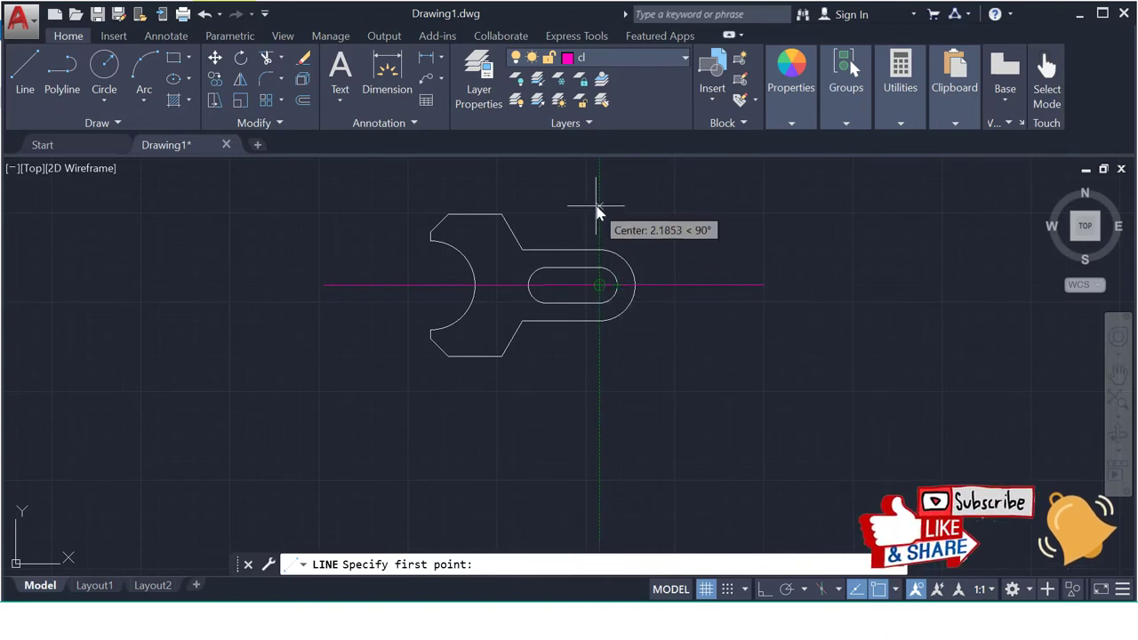
left_click(598, 204)
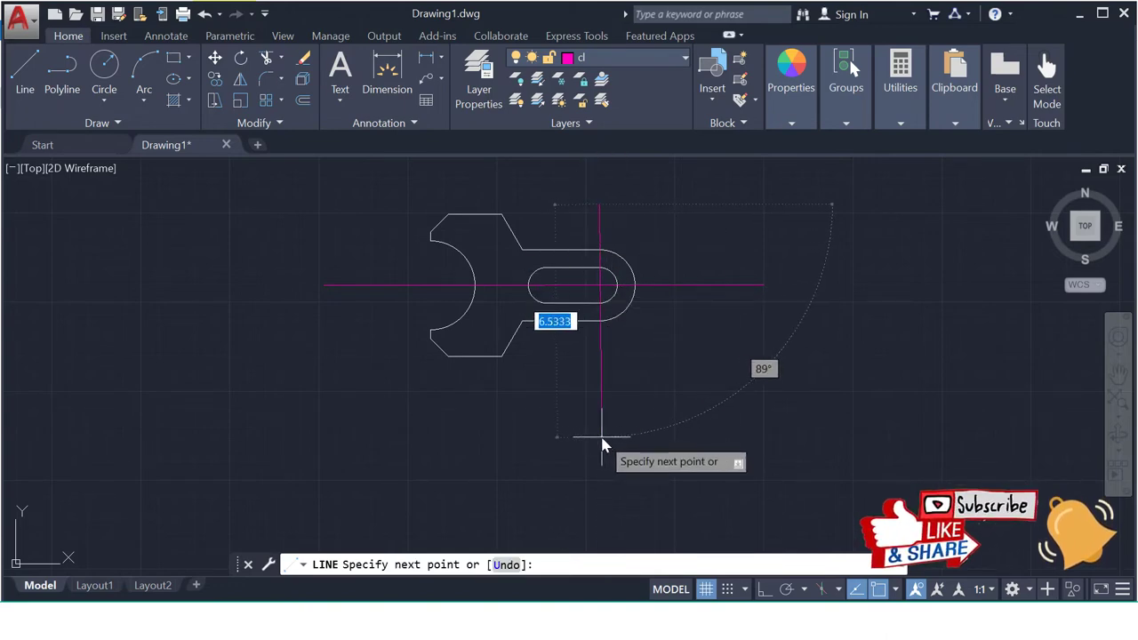
key("F8")
left_click(612, 409)
key("Return")
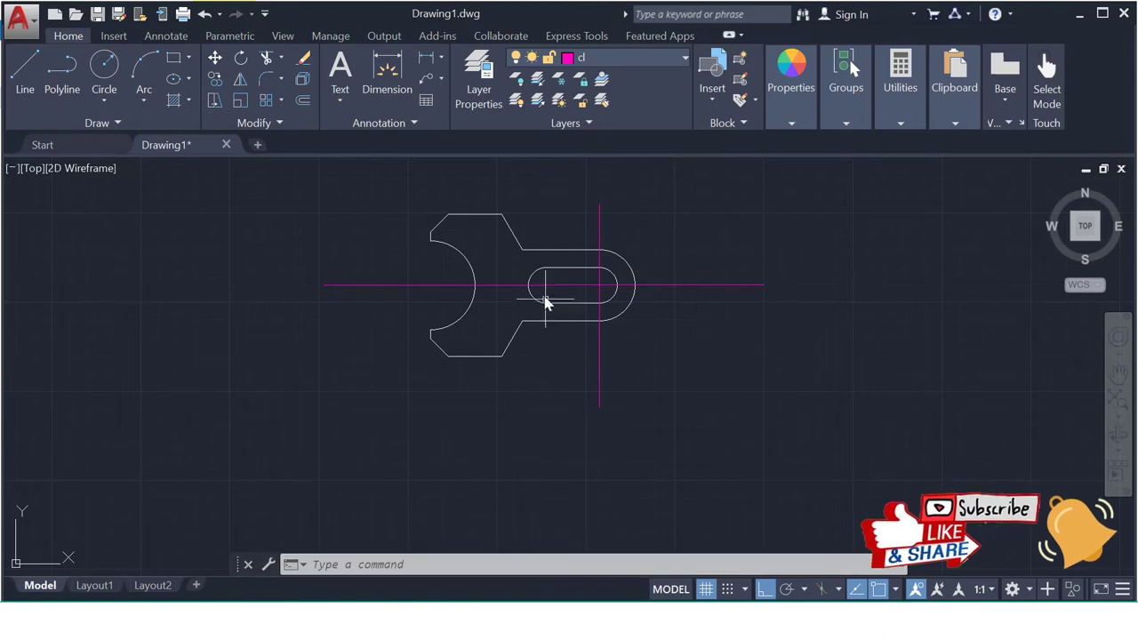
key("Return")
left_click(540, 192)
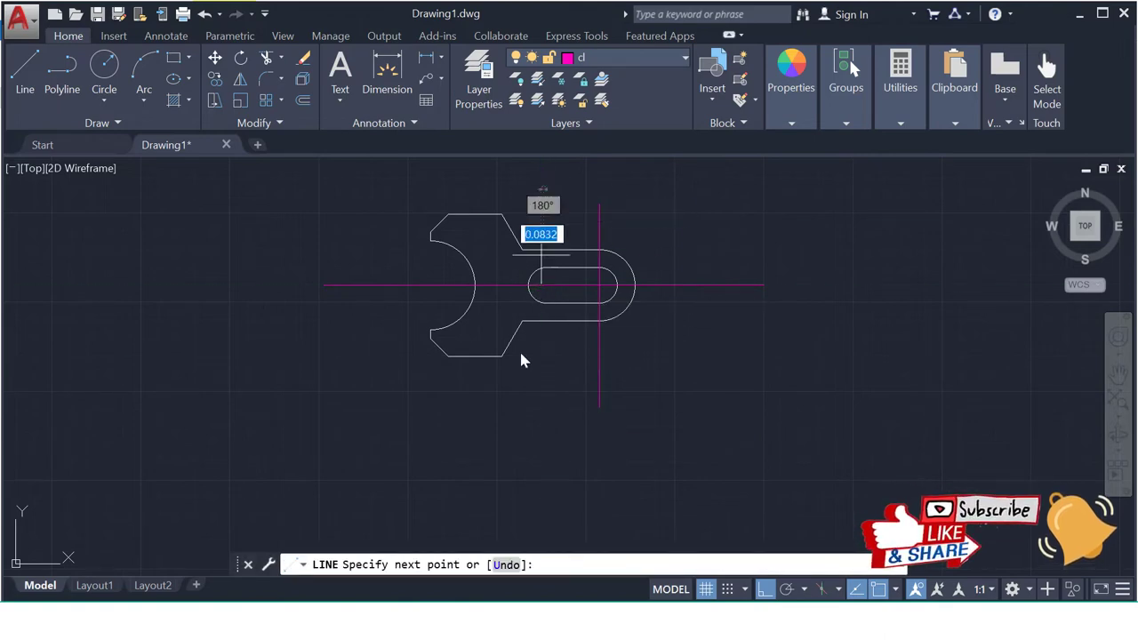
key("Return")
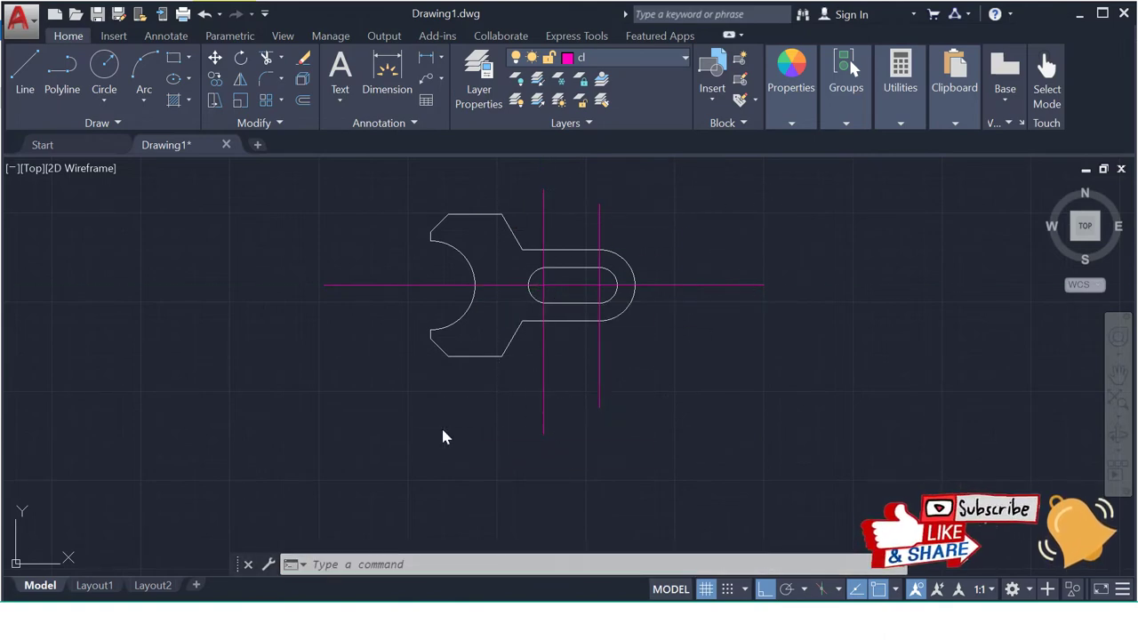
Draw a line joining the large arc's top and bottom ends, then check the reference image.
key("Return")
left_click(430, 239)
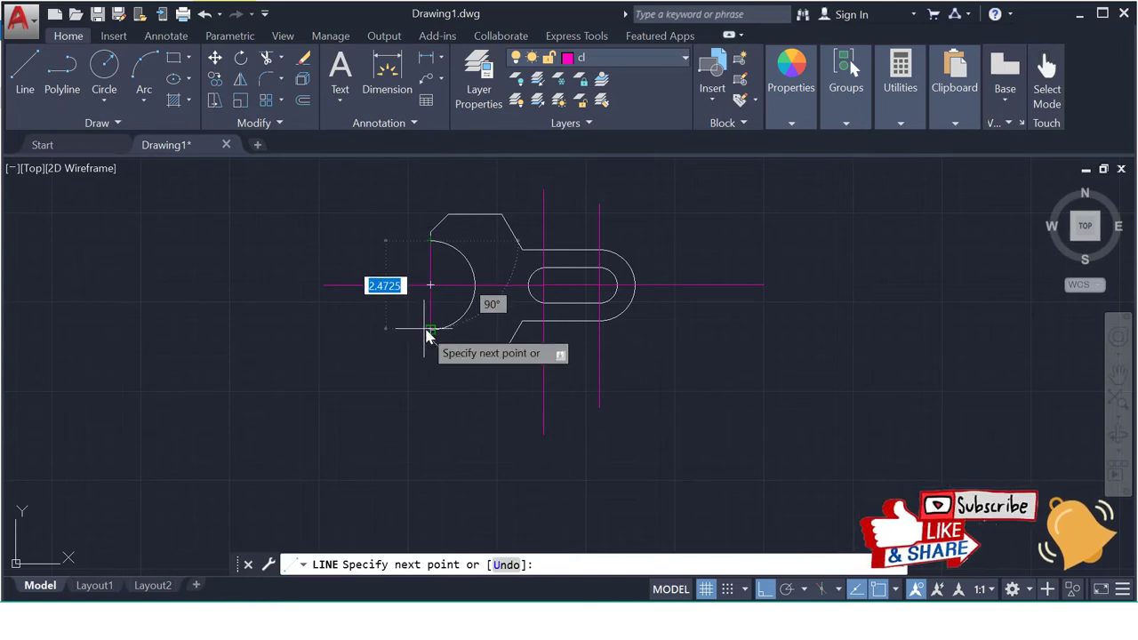
left_click(429, 328)
key("Return")
key("alt+Tab")
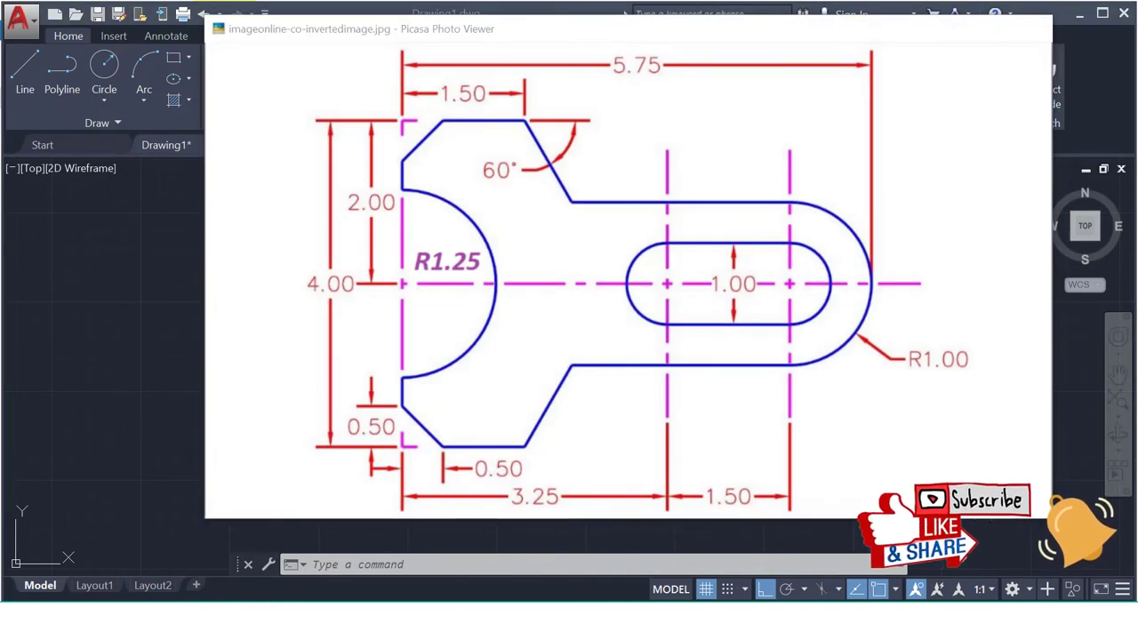
key("alt+Tab")
Draw construction lines extending the top chamfer corner 0.5 left and down to the arc's top.
scroll(442, 232, "up", 4)
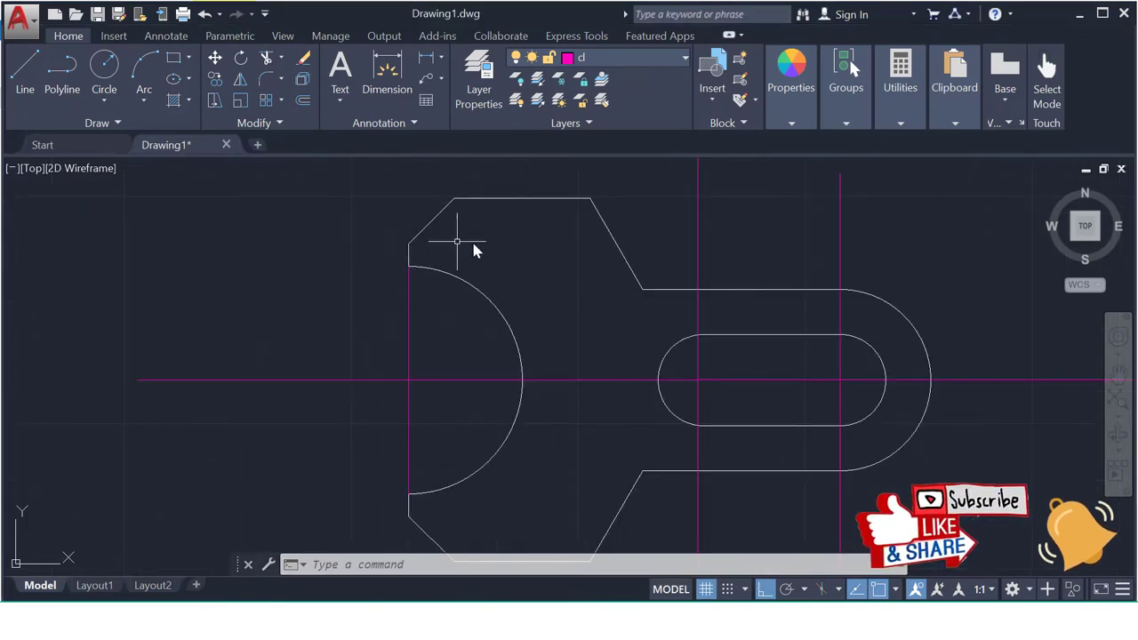
key("l")
key("Return")
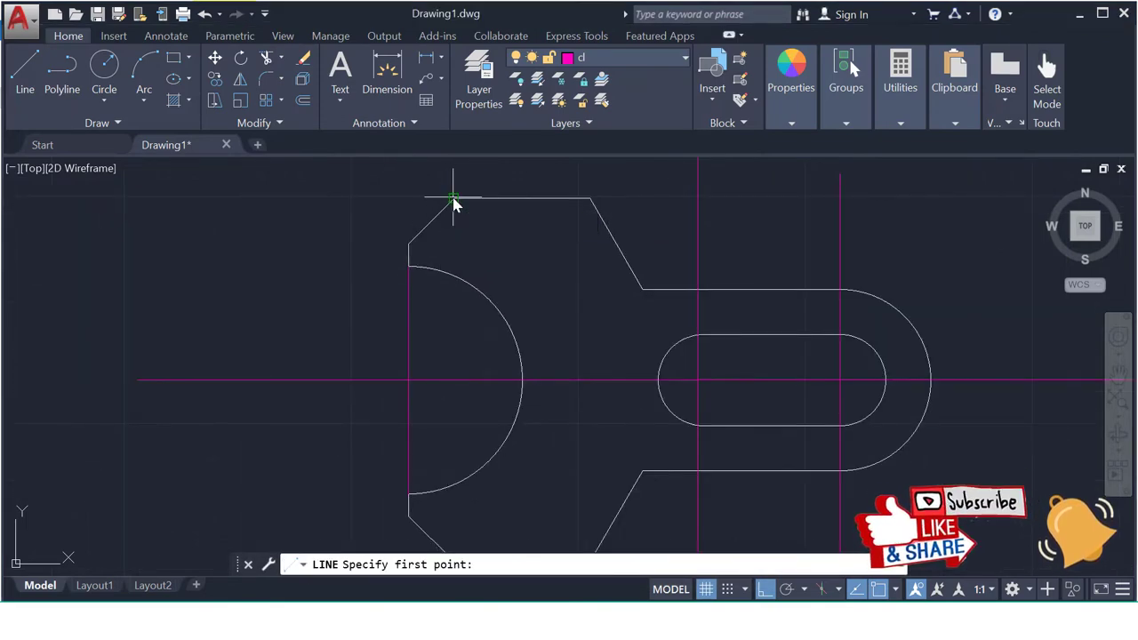
left_click(451, 199)
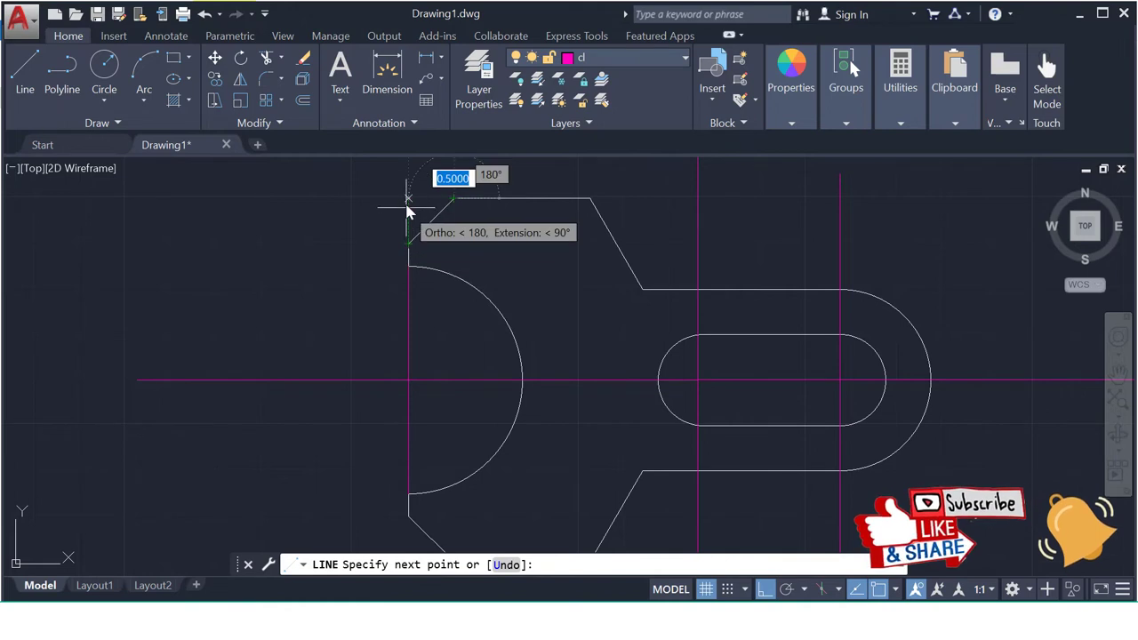
left_click(408, 242)
key("Escape")
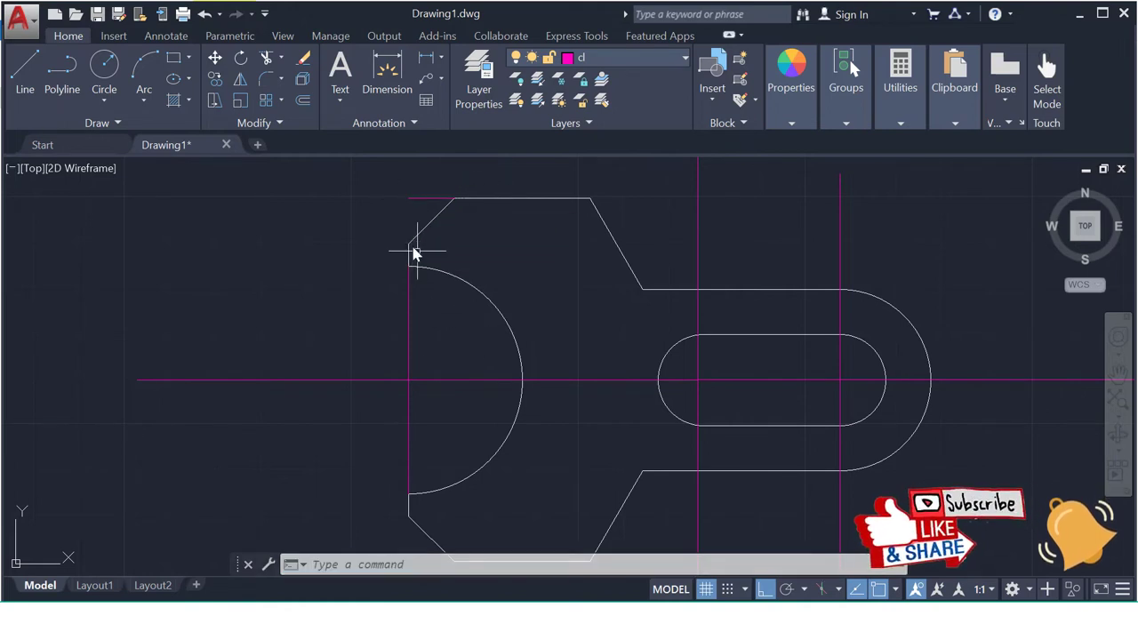
key("Return")
left_click(408, 242)
left_click(408, 197)
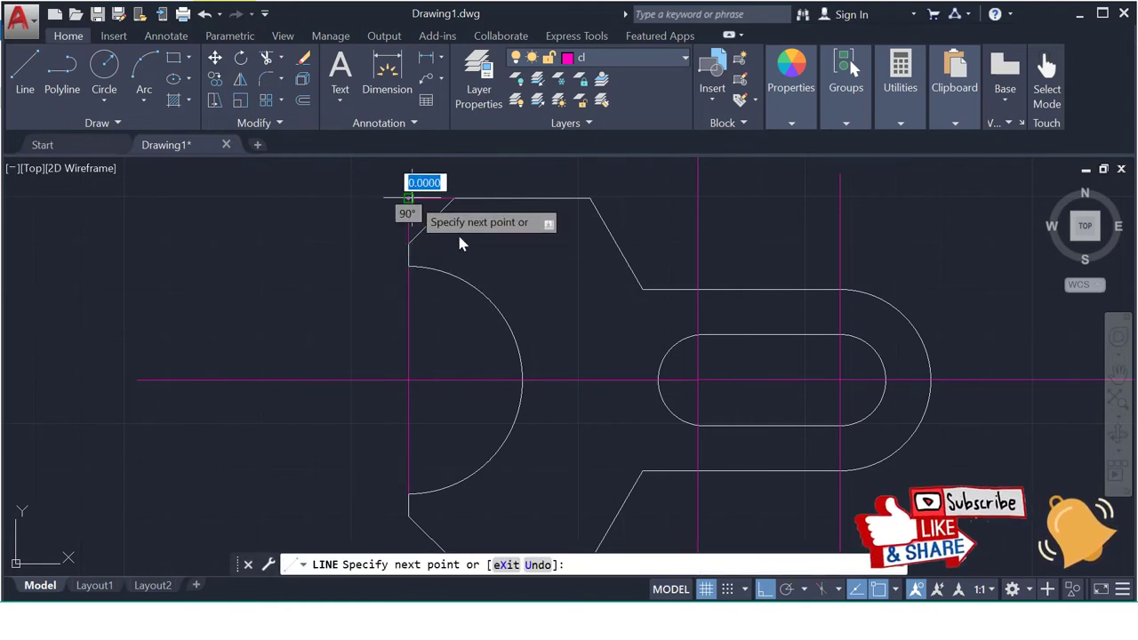
key("Escape")
Draw construction lines from the large arc's bottom end down and across to the bottom chamfer corner.
middle_click_drag(492, 299, 493, 157)
key("Return")
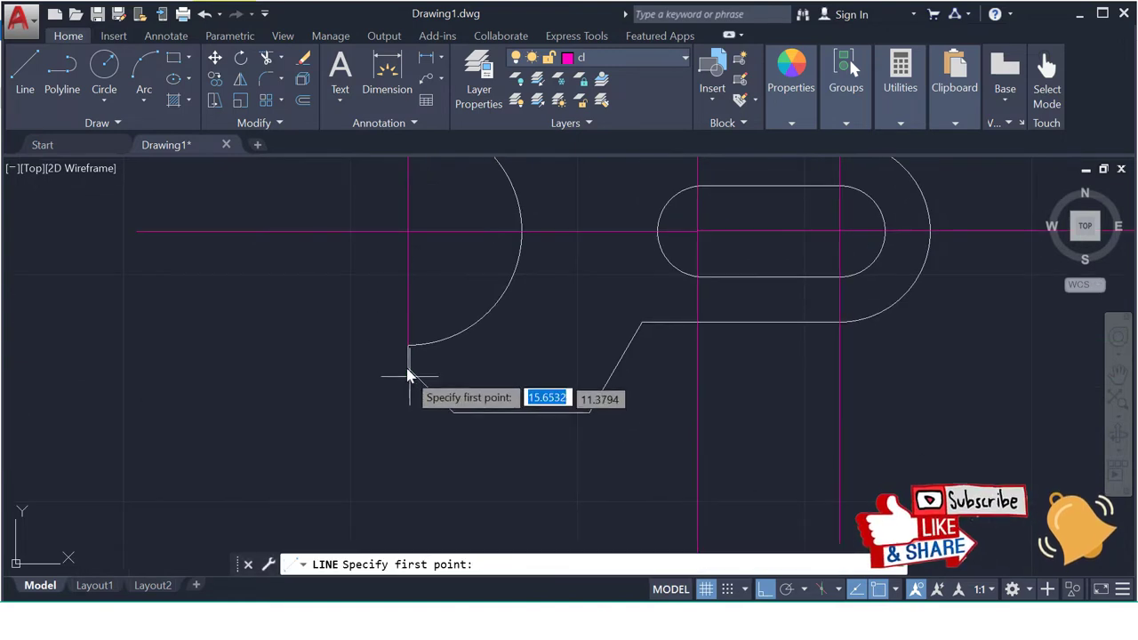
left_click(408, 369)
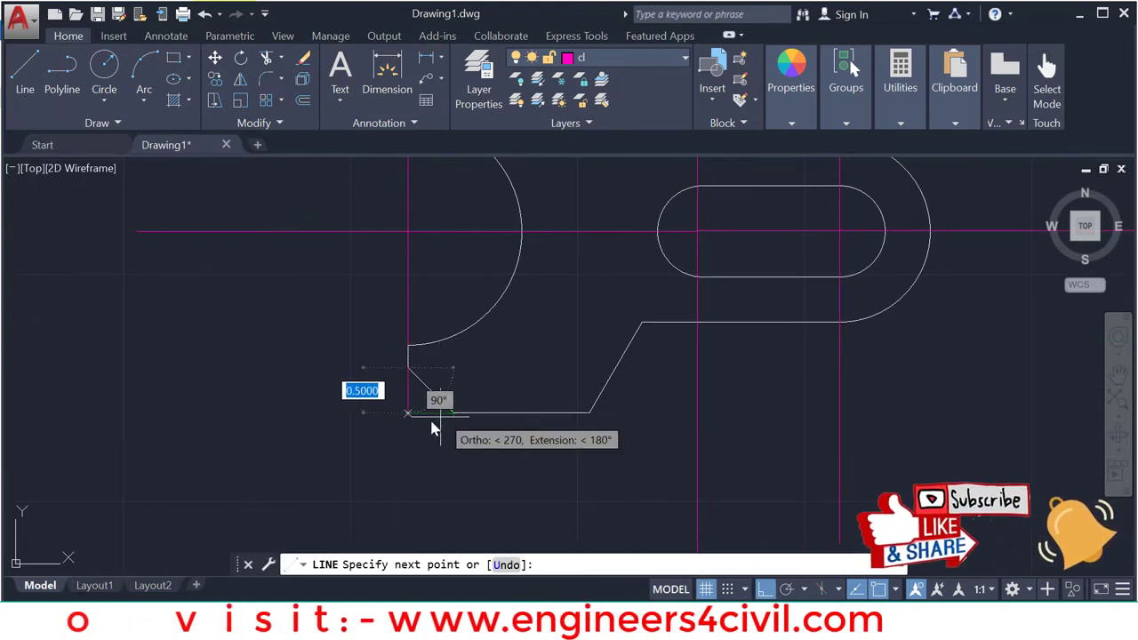
left_click(418, 413)
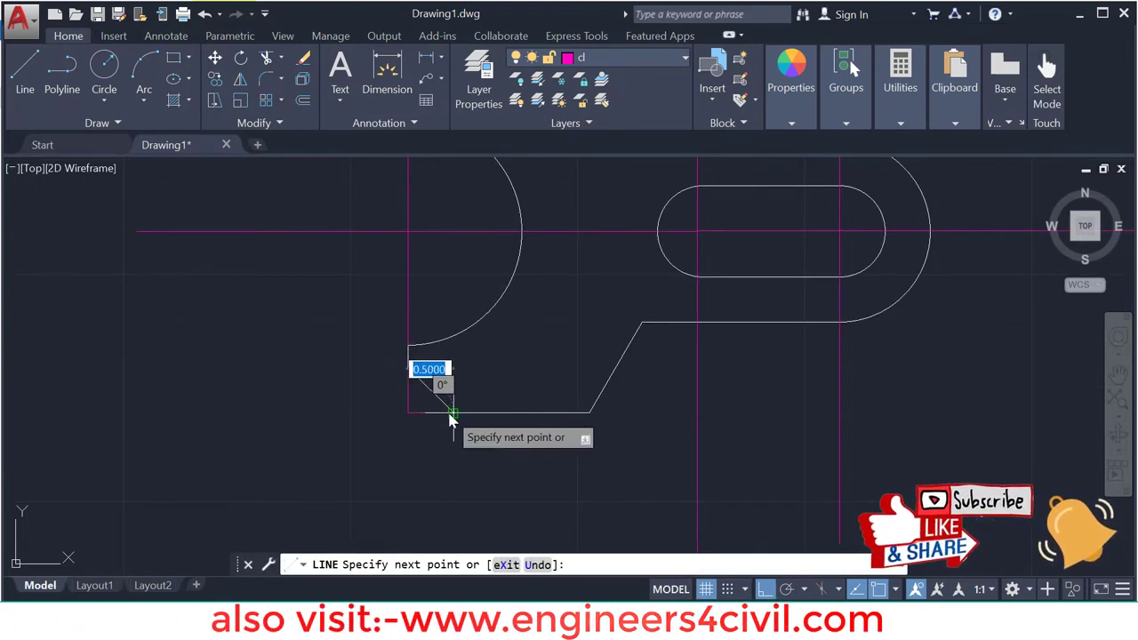
left_click(451, 414)
key("Return")
Adjust the global linetype scale with LTSCALE, trying 0.1 and 0.15 before entering a smaller value.
scroll(526, 383, "down", 2)
scroll(529, 383, "down", 2)
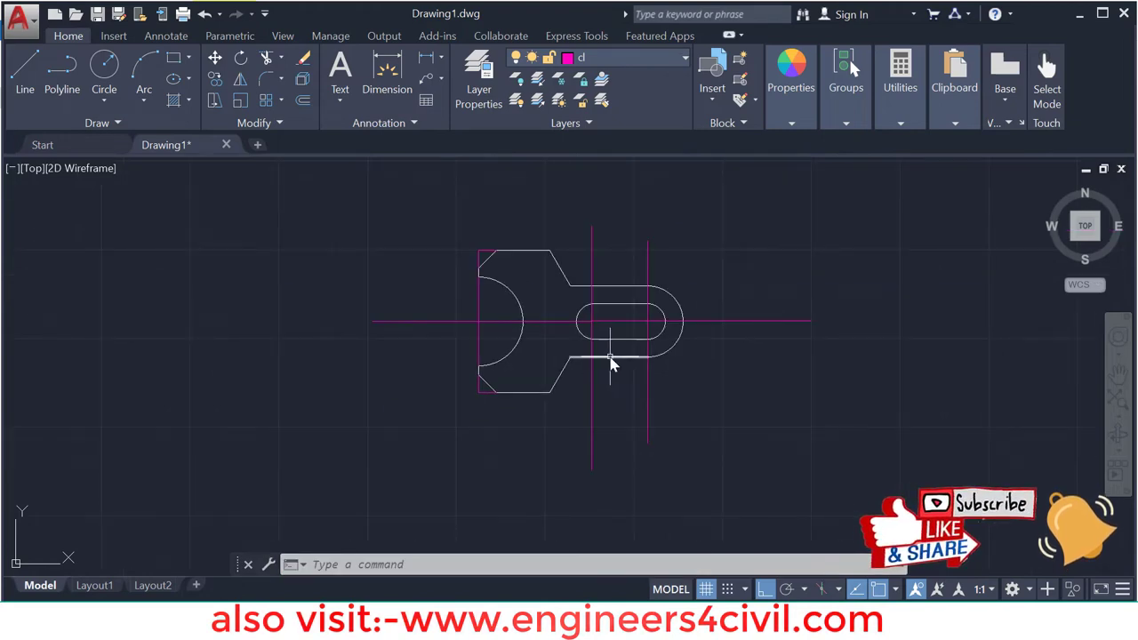
scroll(731, 343, "up", 4)
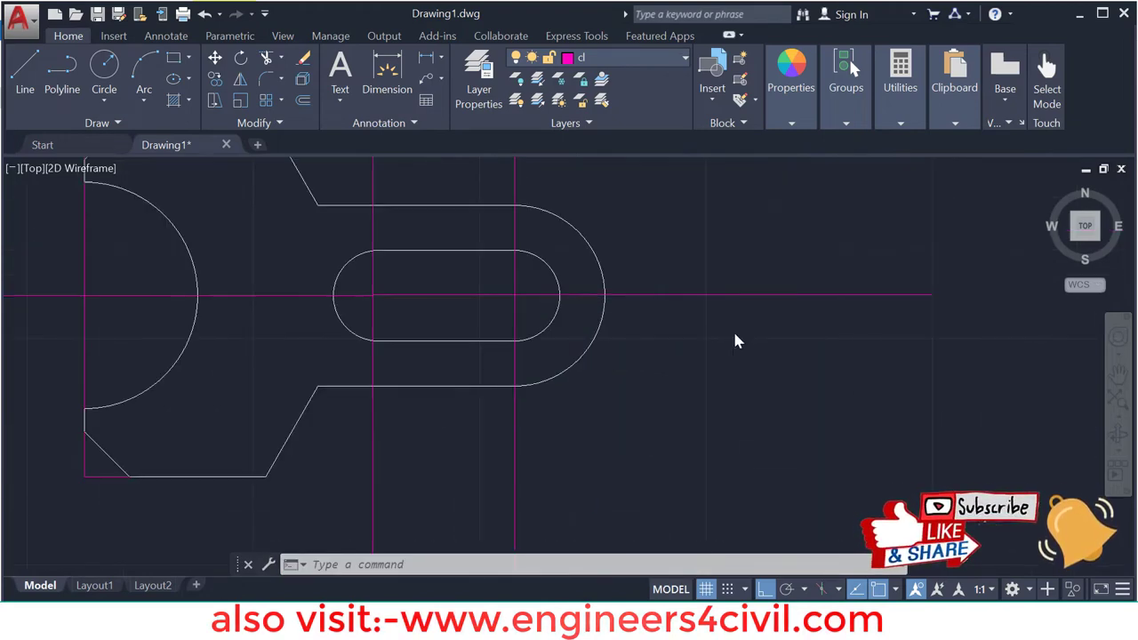
scroll(734, 341, "down", 4)
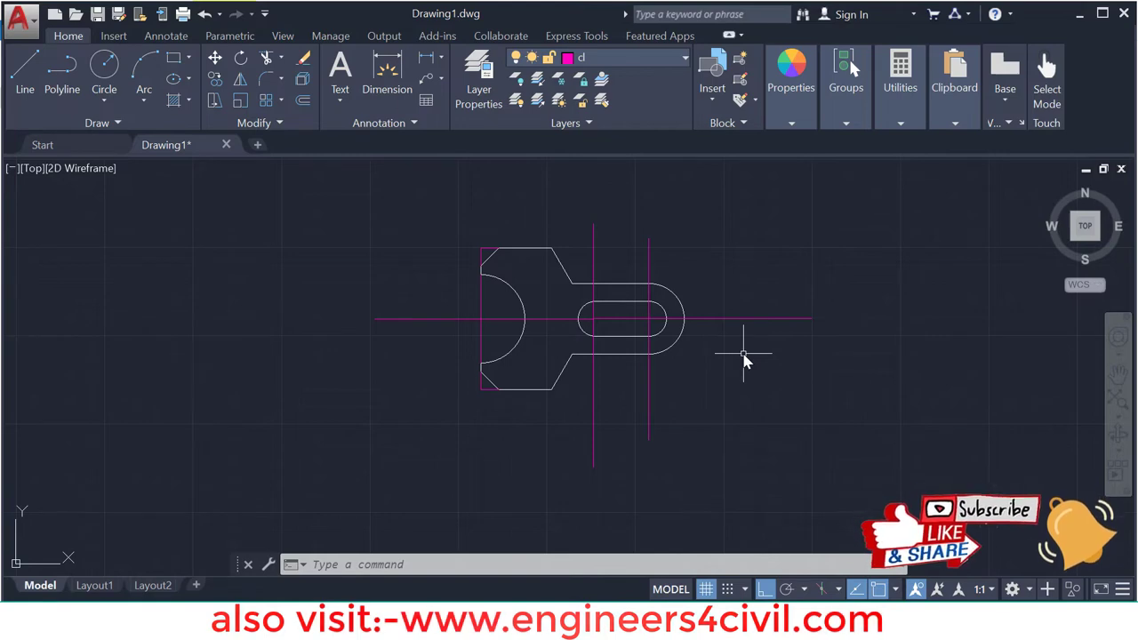
type("LT")
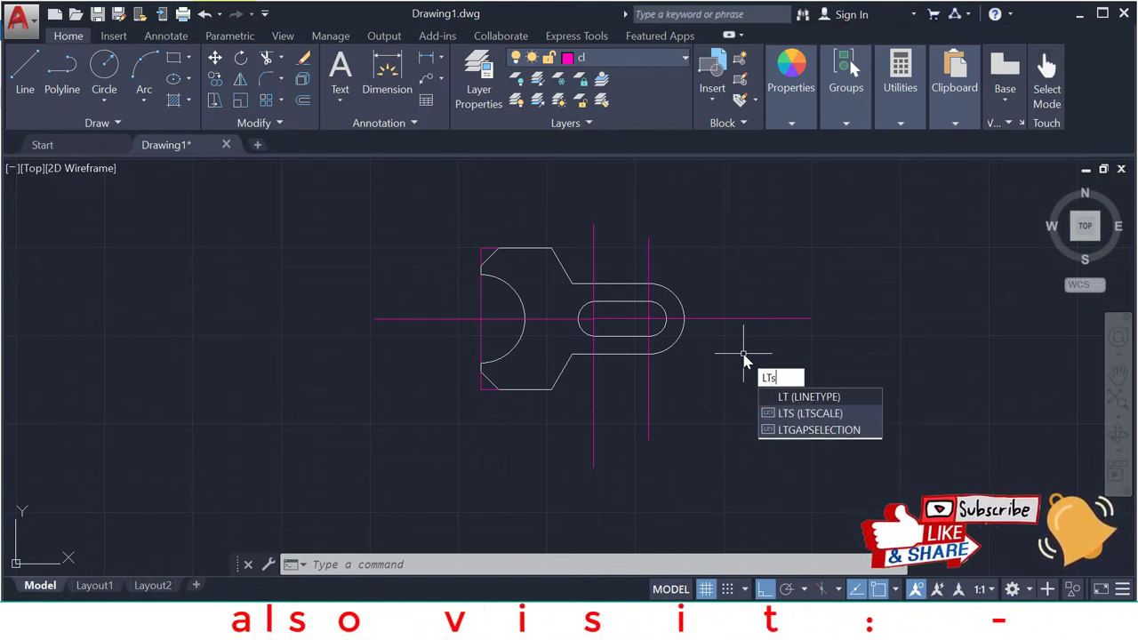
type("S")
key("Return")
type("0.1")
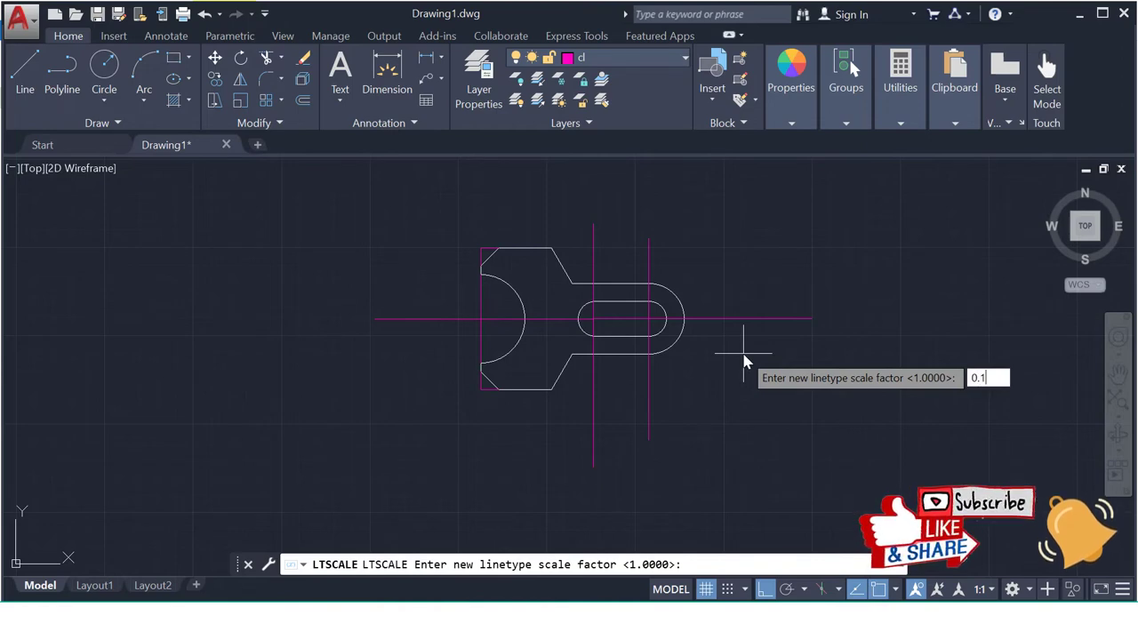
key("Return")
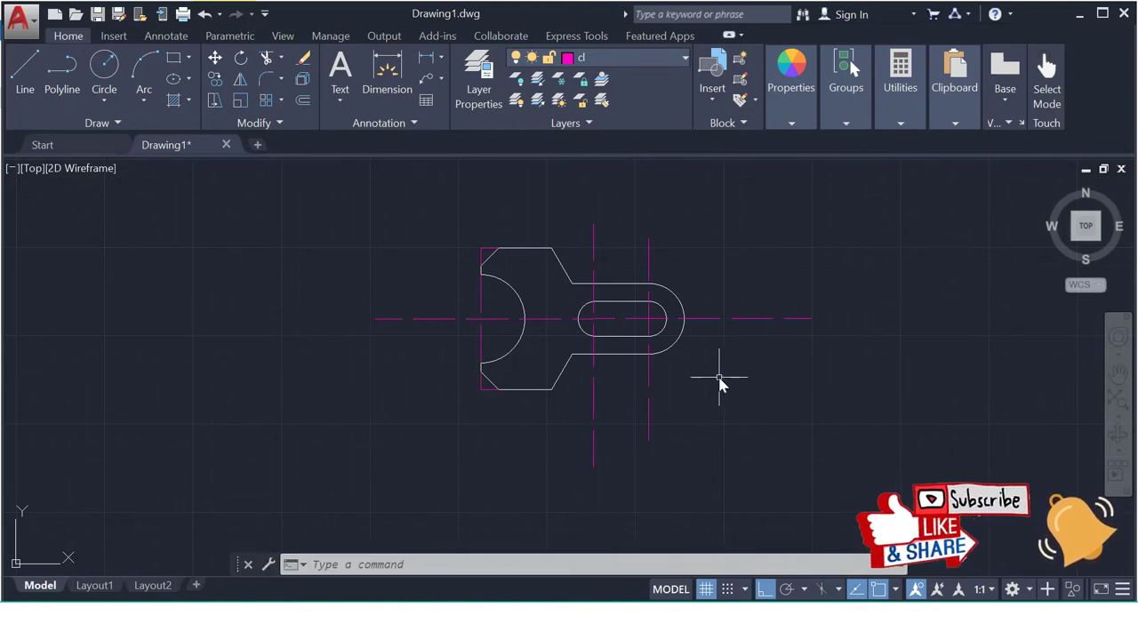
key("Return")
type("0.15")
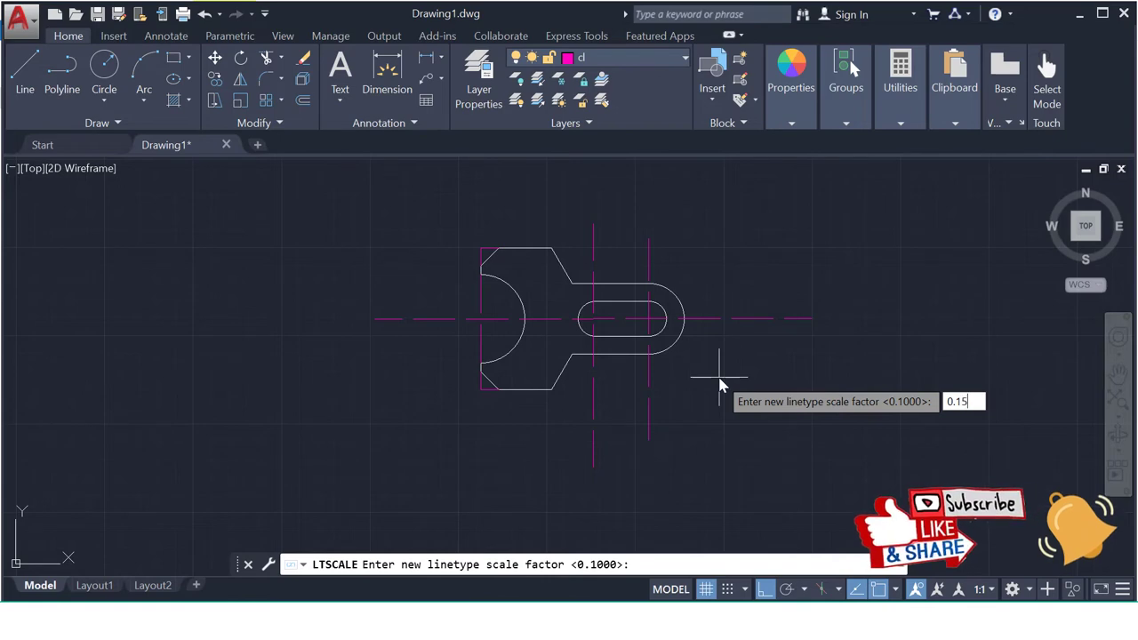
key("Return")
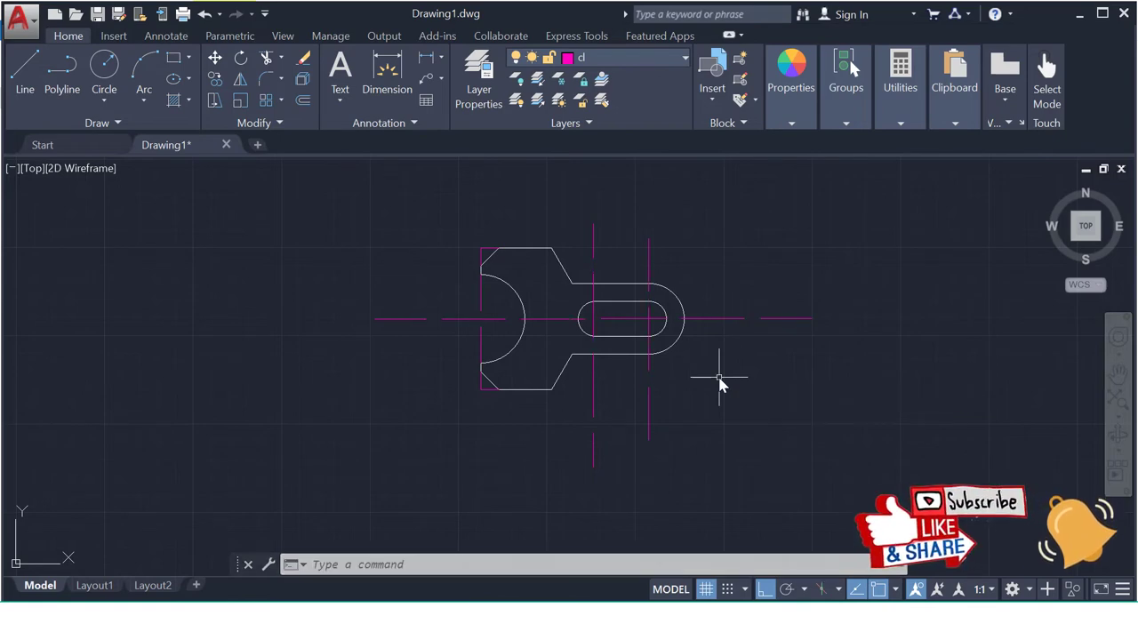
key("Return")
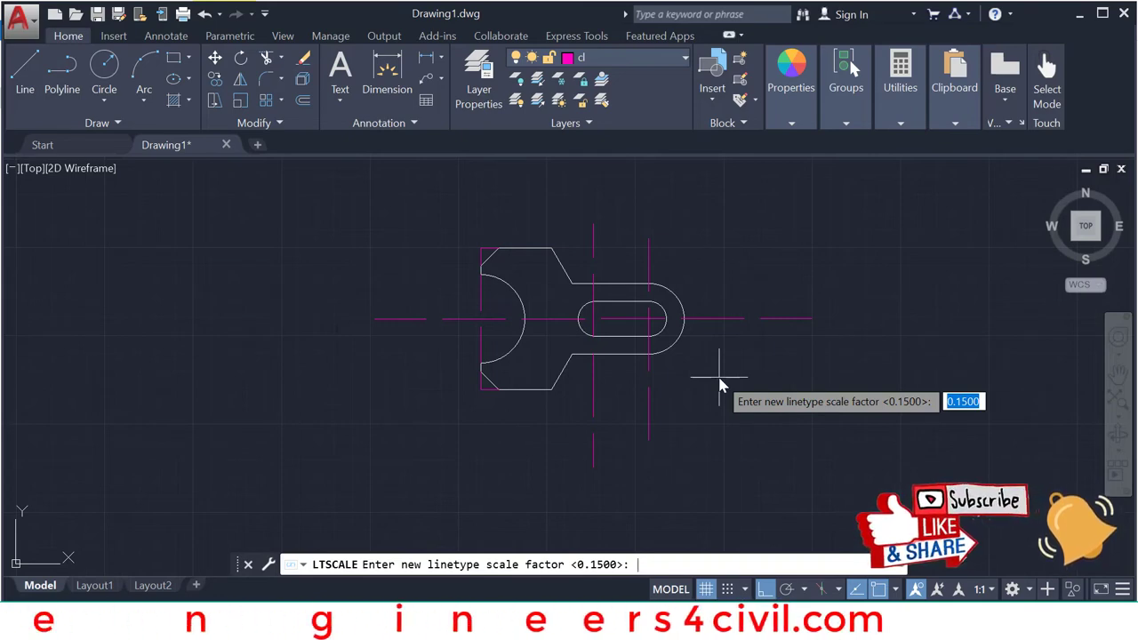
type("0.")
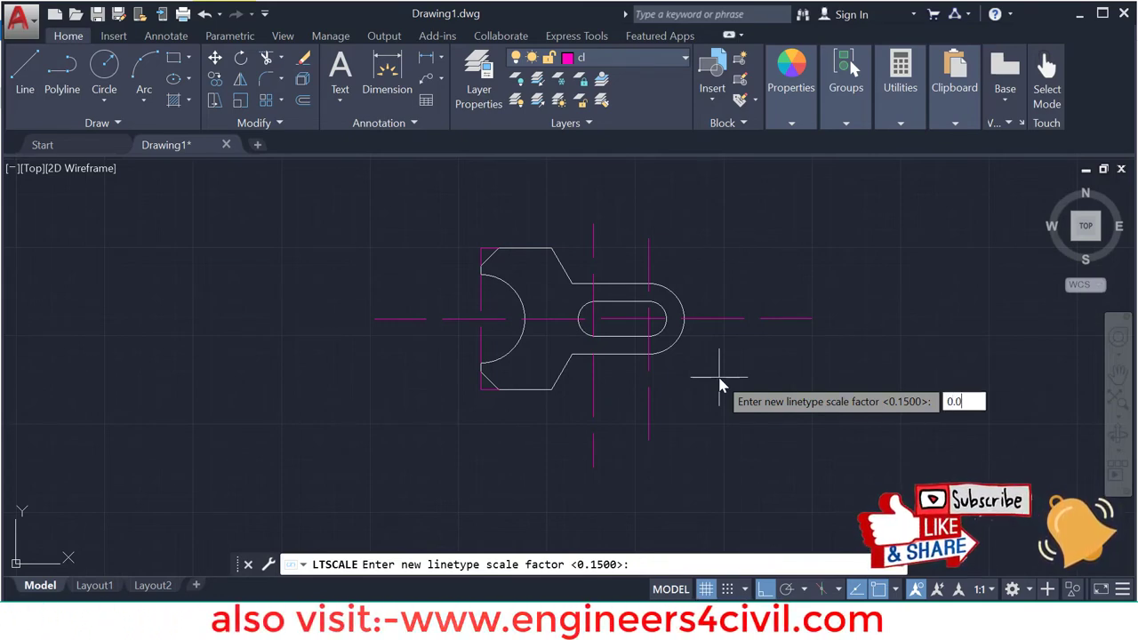
type("5")
key("Return")
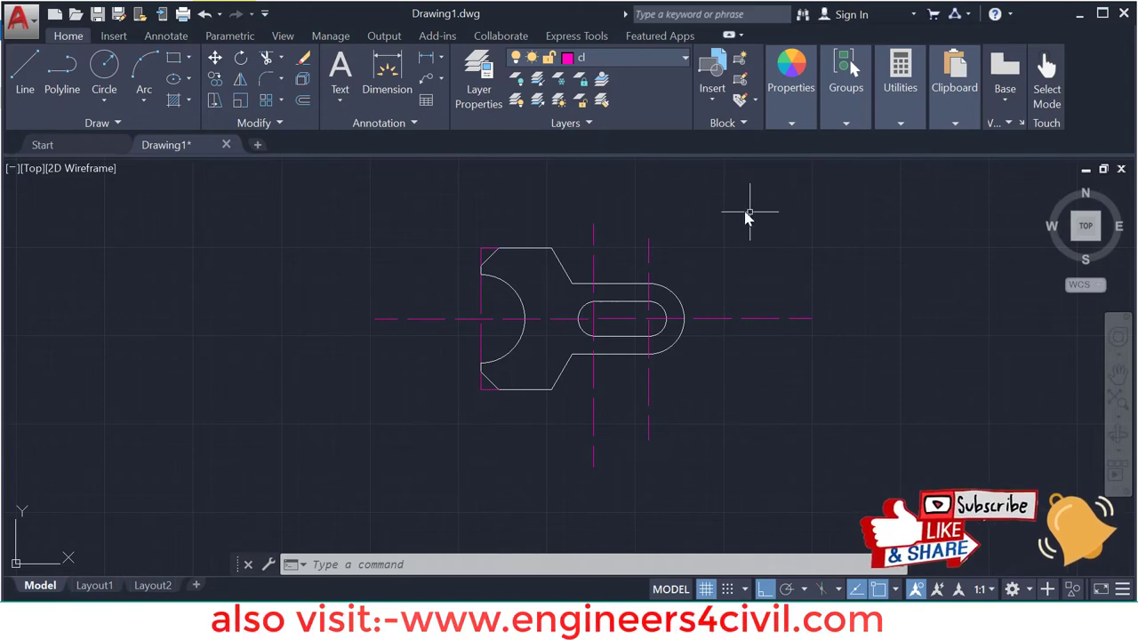
Grip-stretch the right slot centre line's top and bottom ends beyond the plate, keeping the current linetype scale.
left_click(650, 249)
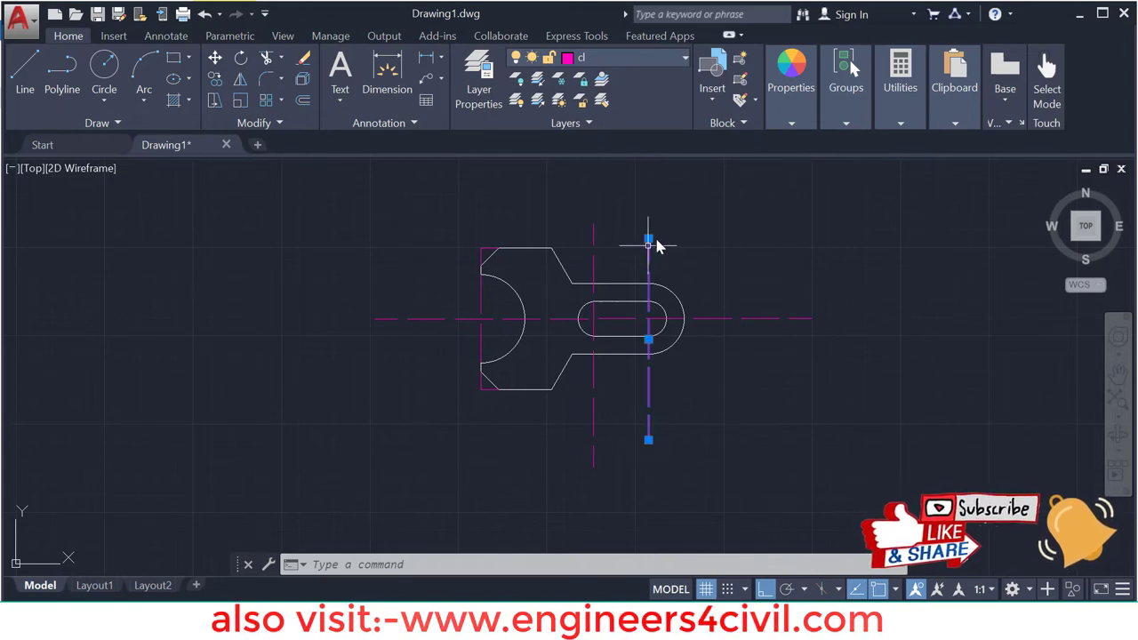
left_click(648, 239)
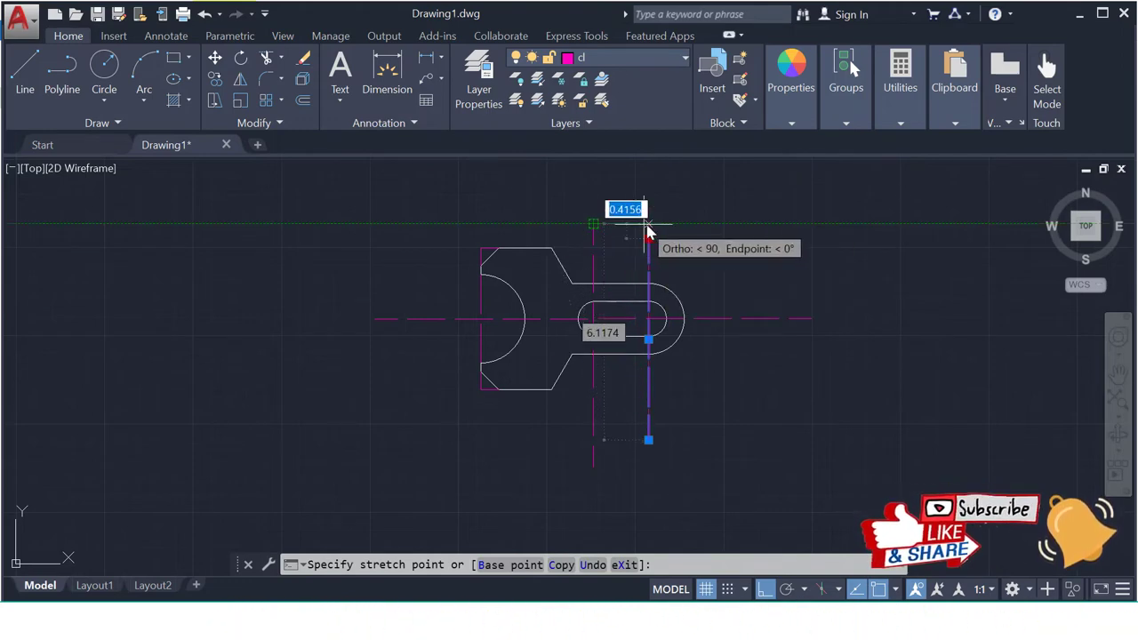
left_click(649, 230)
type("lts")
key("Return")
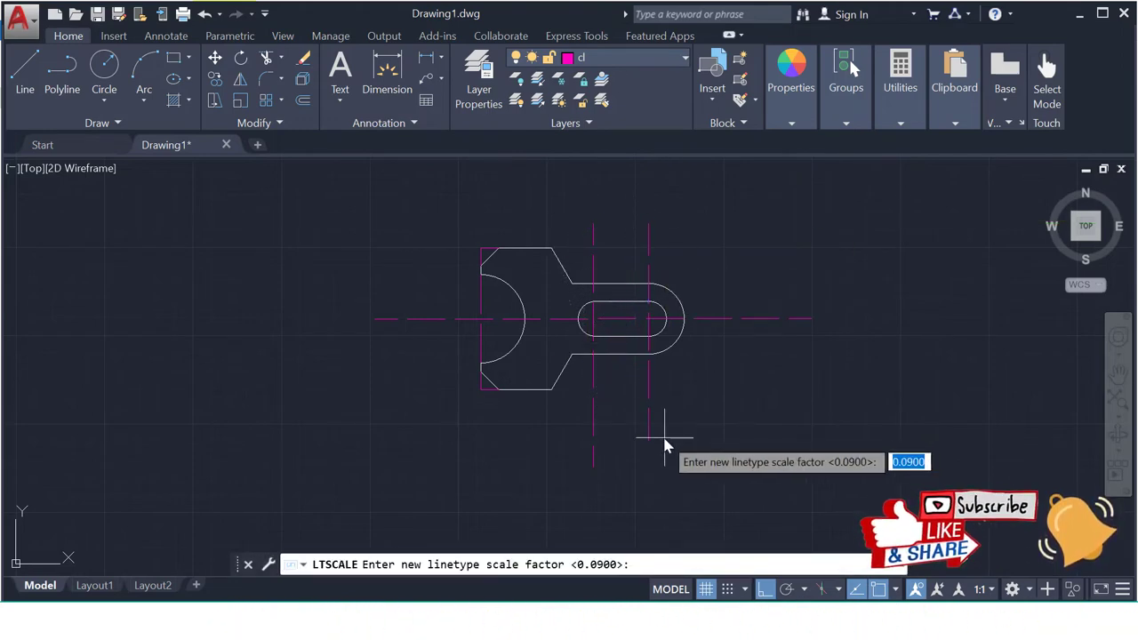
key("Escape")
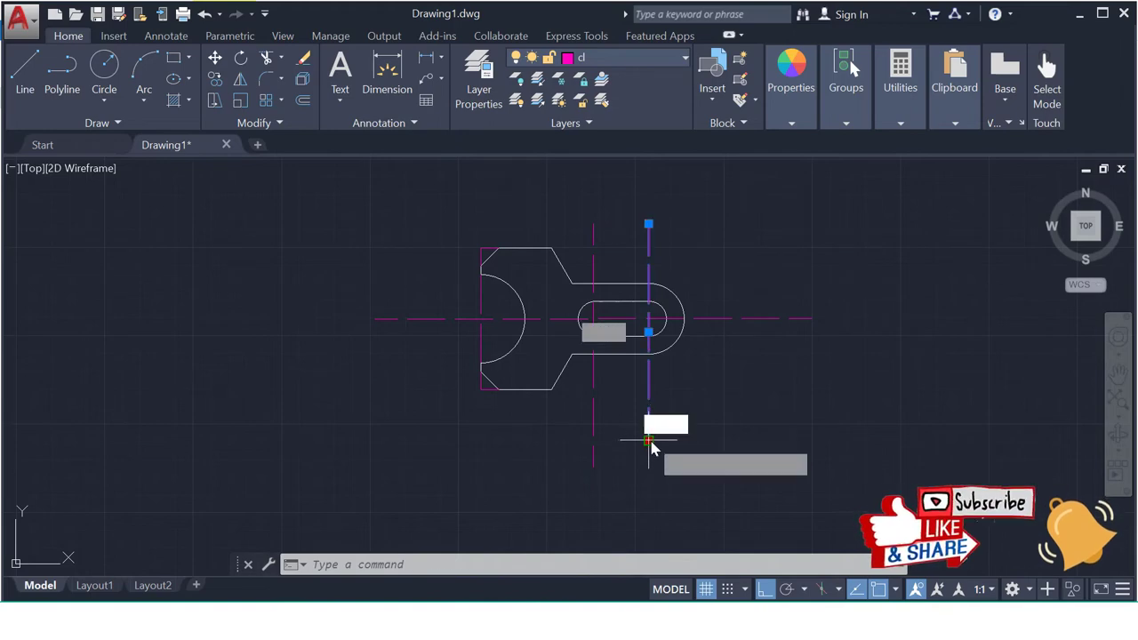
left_click(649, 438)
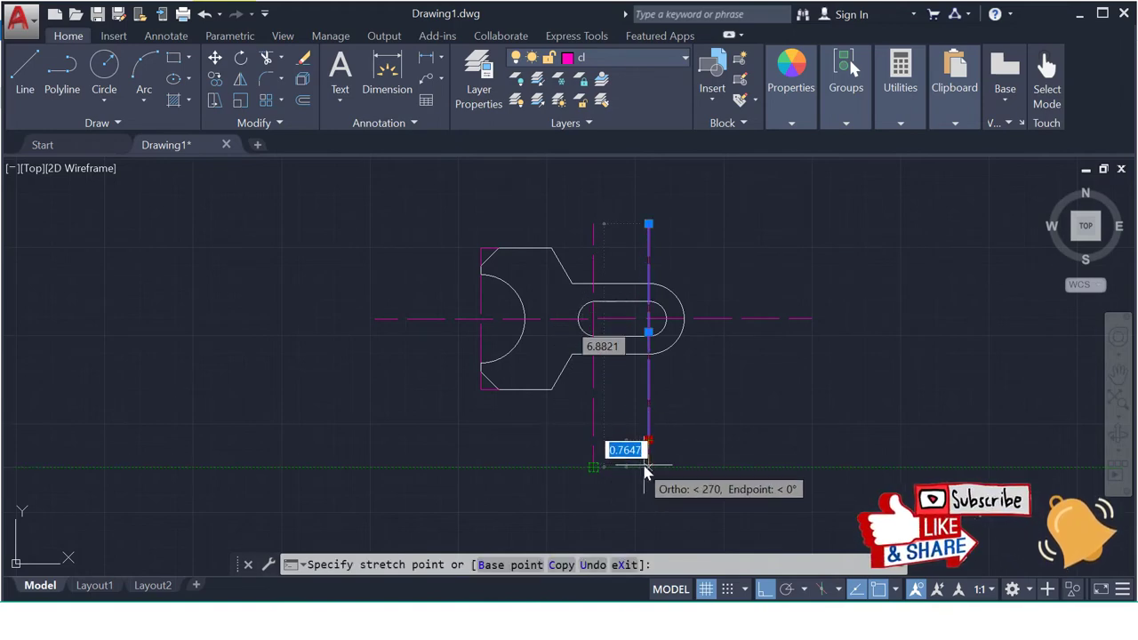
left_click(649, 466)
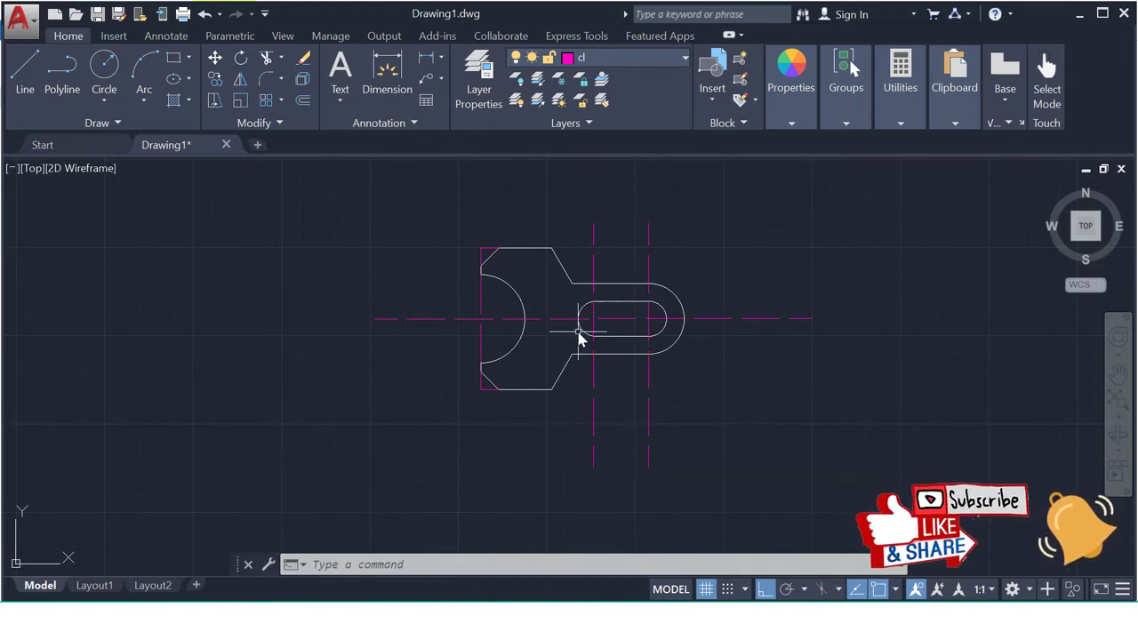
Add the 1.5000 top-width and 2.0000 height-to-centre-line linear dimensions at the plate's left end.
left_click(432, 64)
left_click(482, 249)
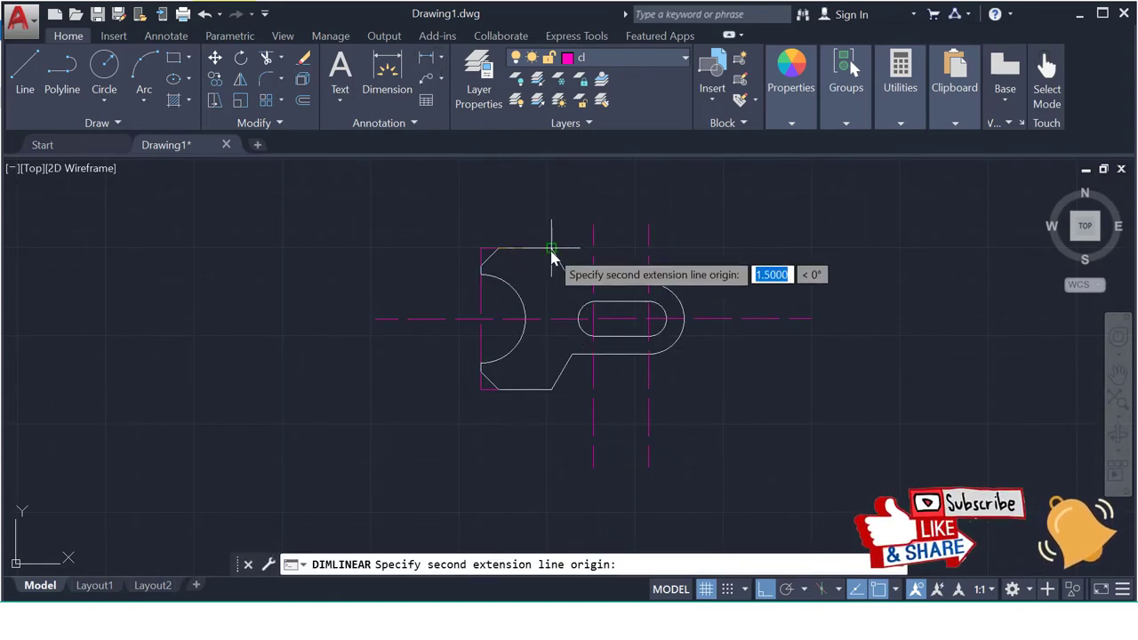
left_click(551, 249)
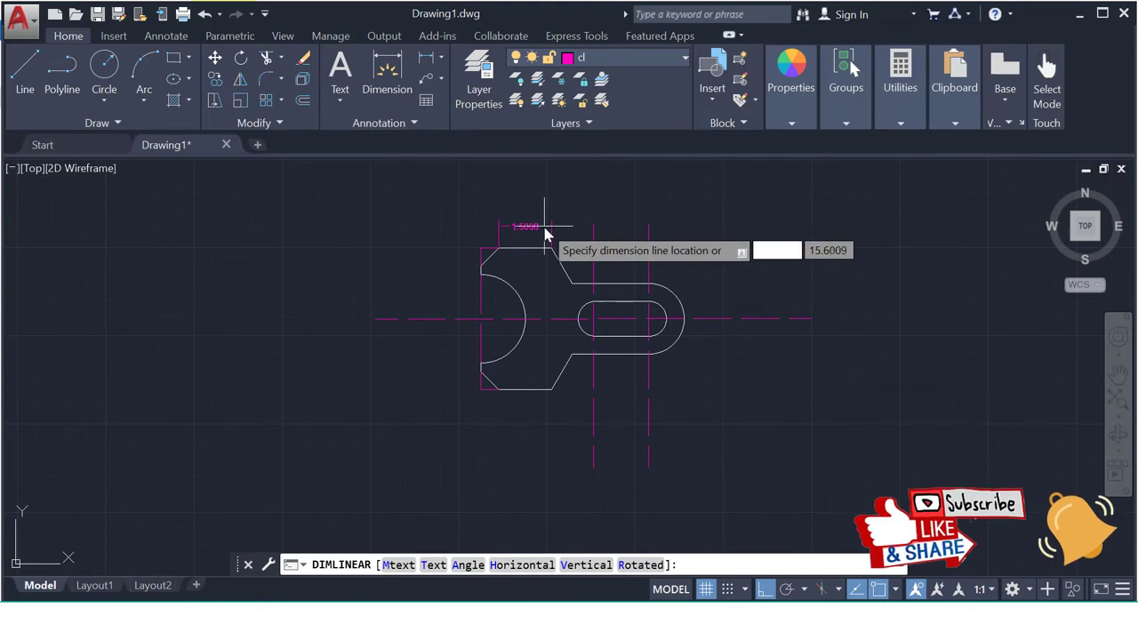
left_click(547, 233)
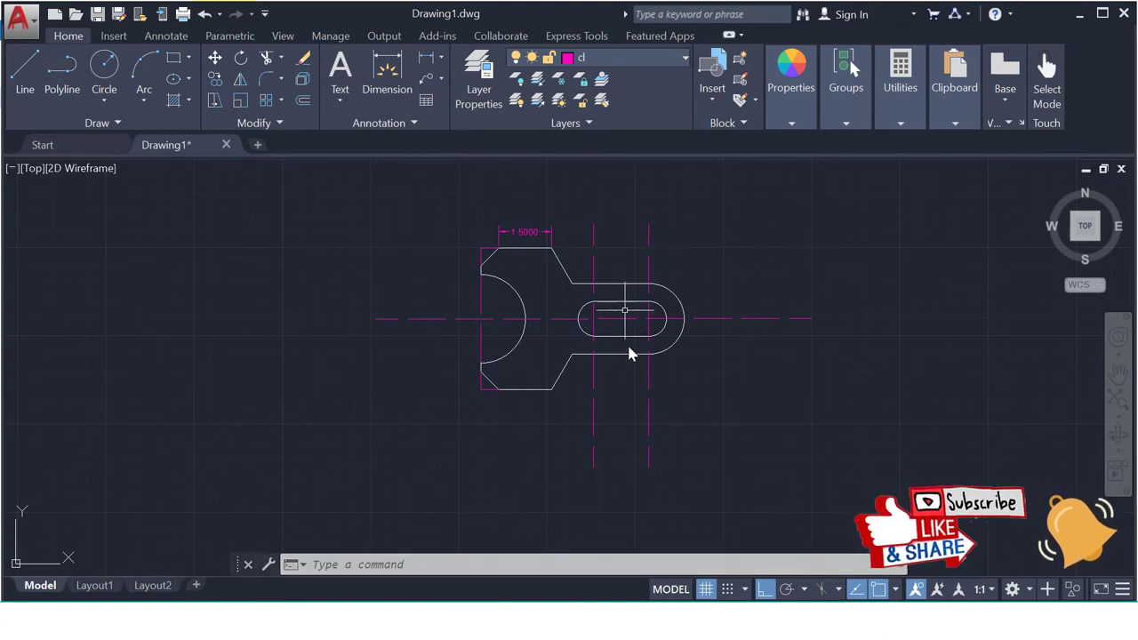
key("Return")
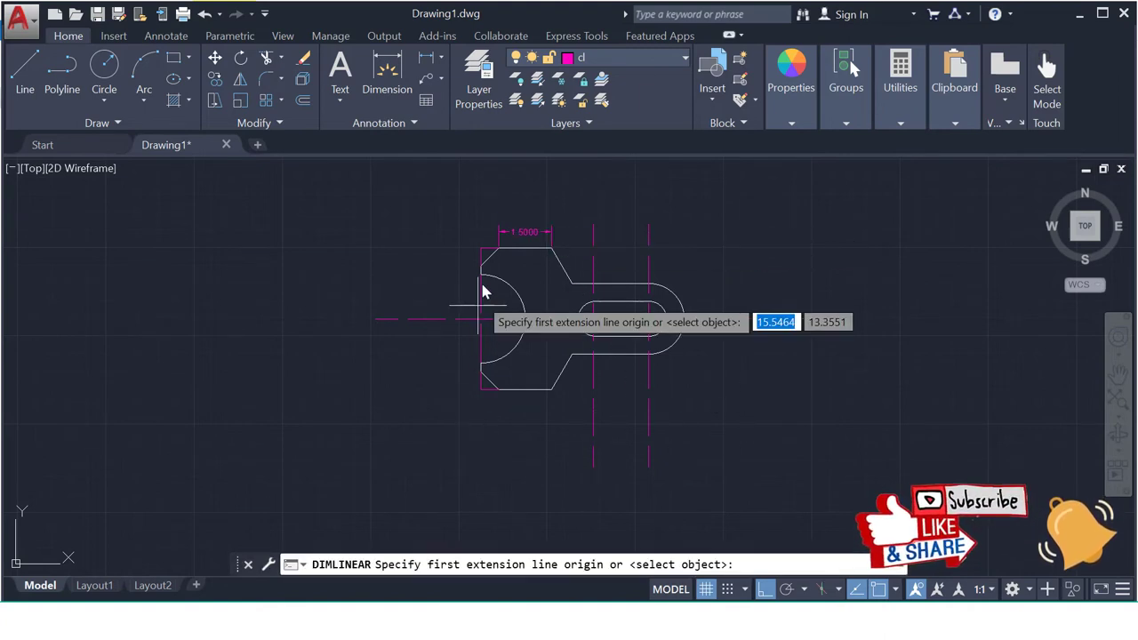
left_click(481, 318)
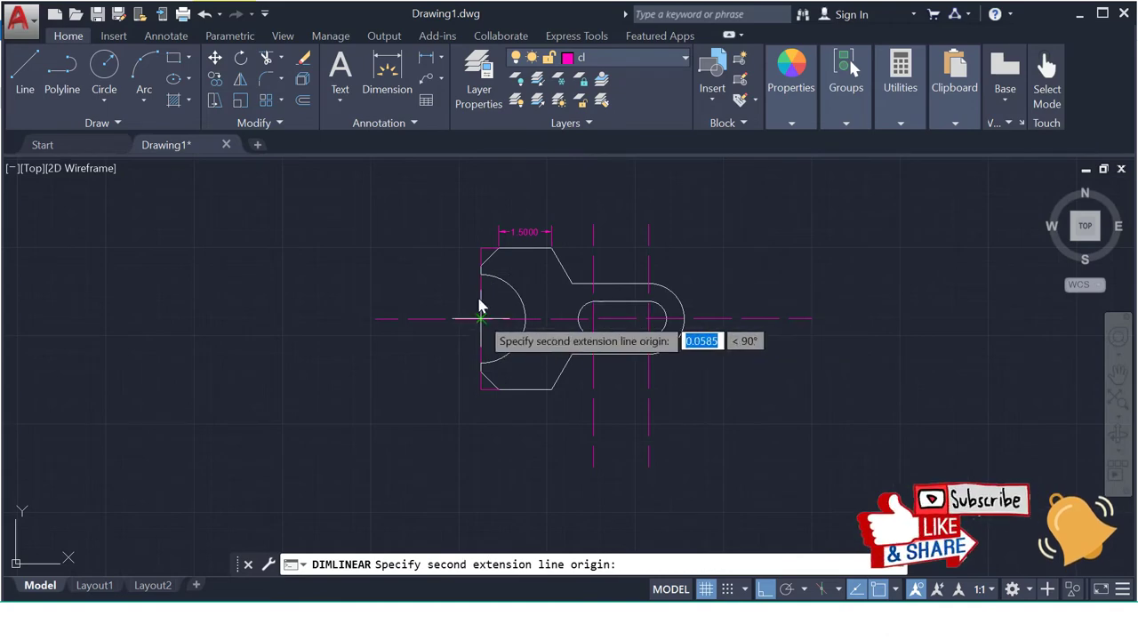
left_click(480, 251)
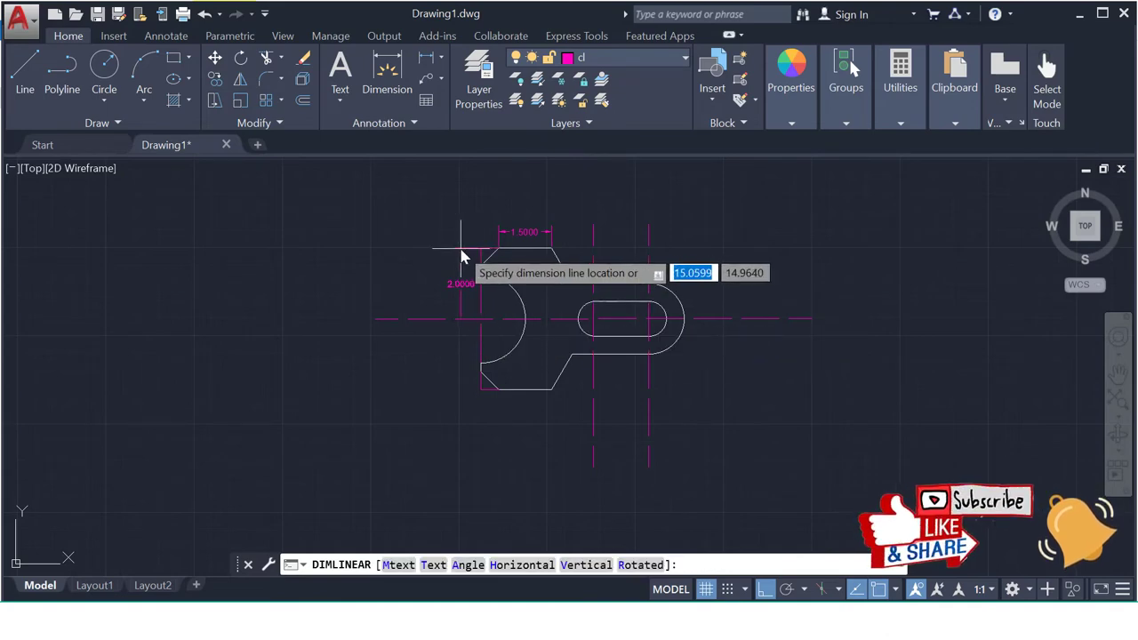
left_click(460, 257)
Dimension both 0.5000 chamfer legs at the plate's bottom-left corner.
scroll(485, 427, "up", 4)
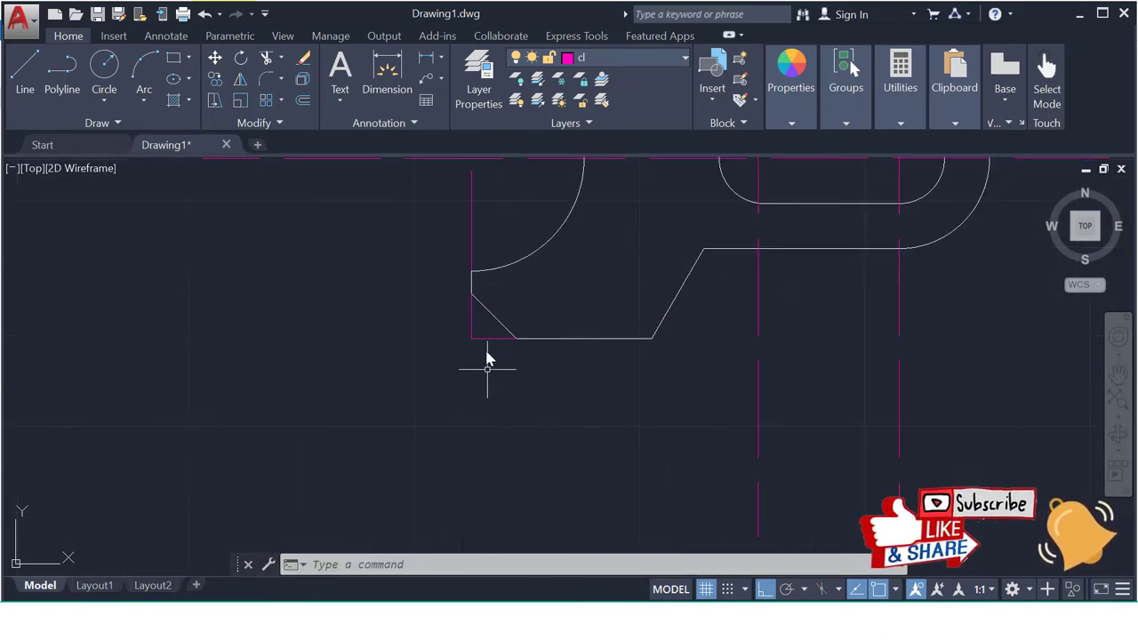
key("Return")
left_click(471, 339)
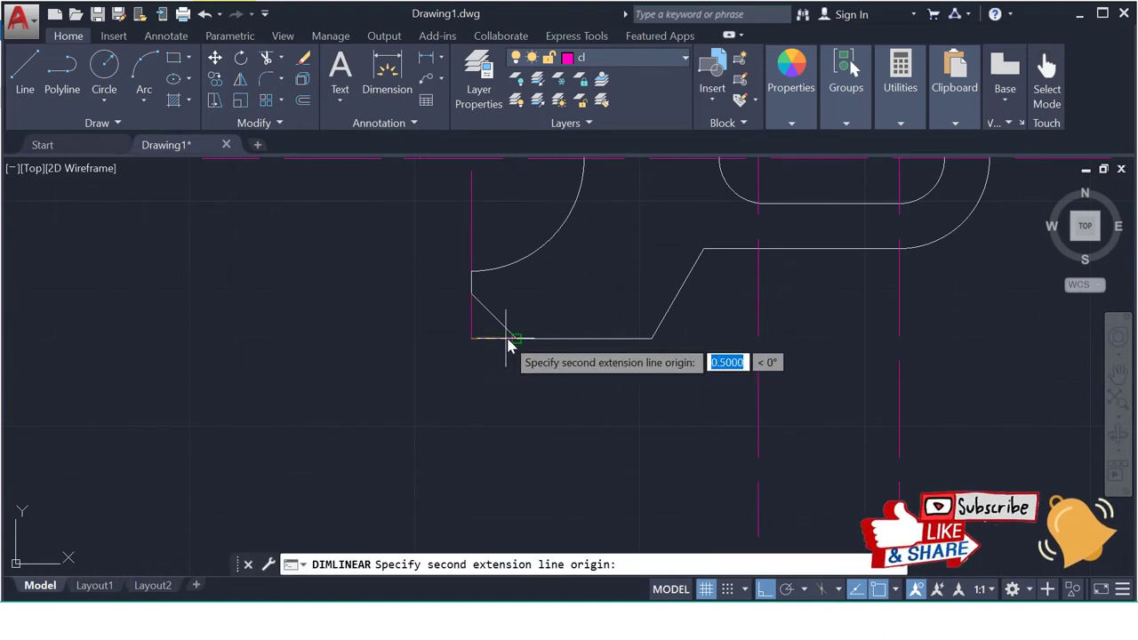
left_click(514, 346)
left_click(537, 369)
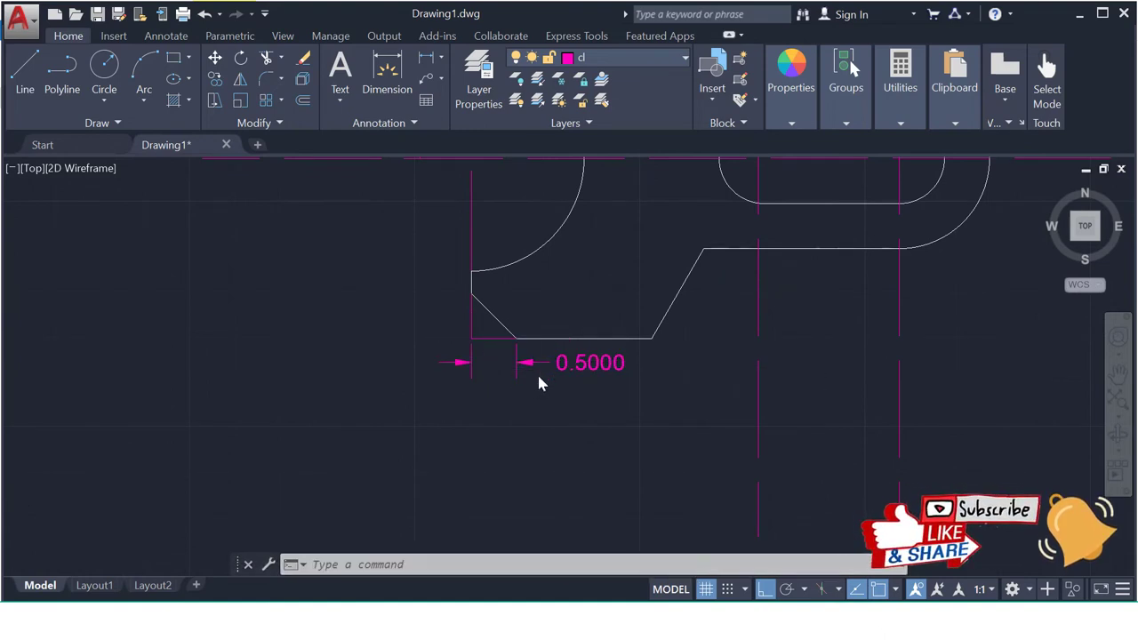
scroll(538, 381, "down", 2)
key("Return")
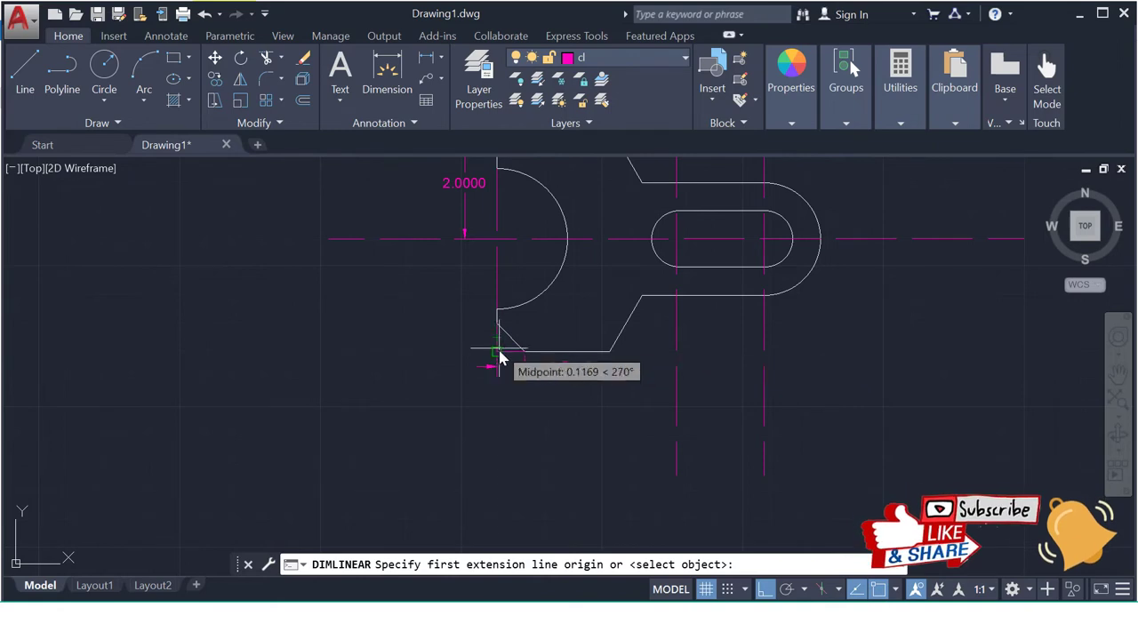
left_click(496, 352)
left_click(497, 325)
left_click(477, 332)
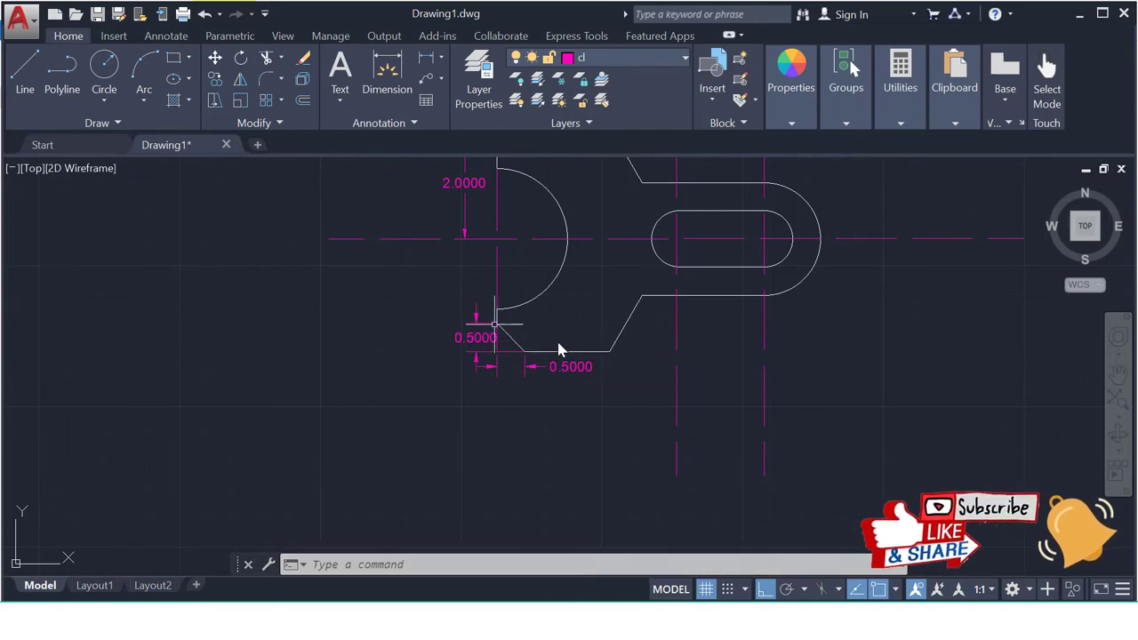
Measure the 1.5657 edge span up to the arc start, then cancel the unplaced dimension.
key("Return")
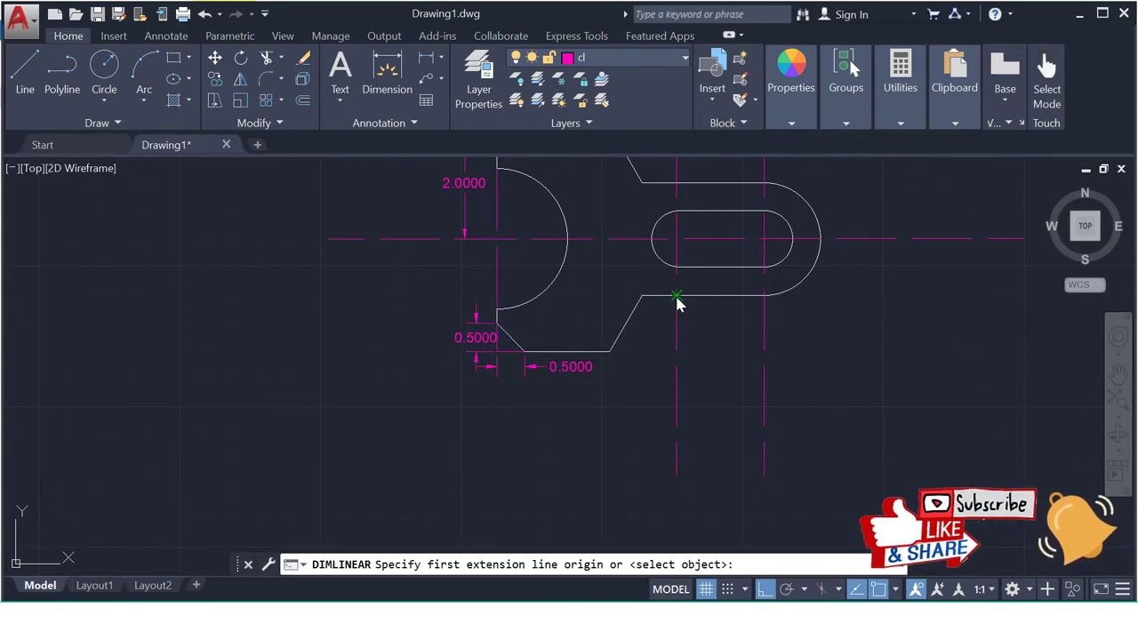
left_click(675, 294)
left_click(764, 295)
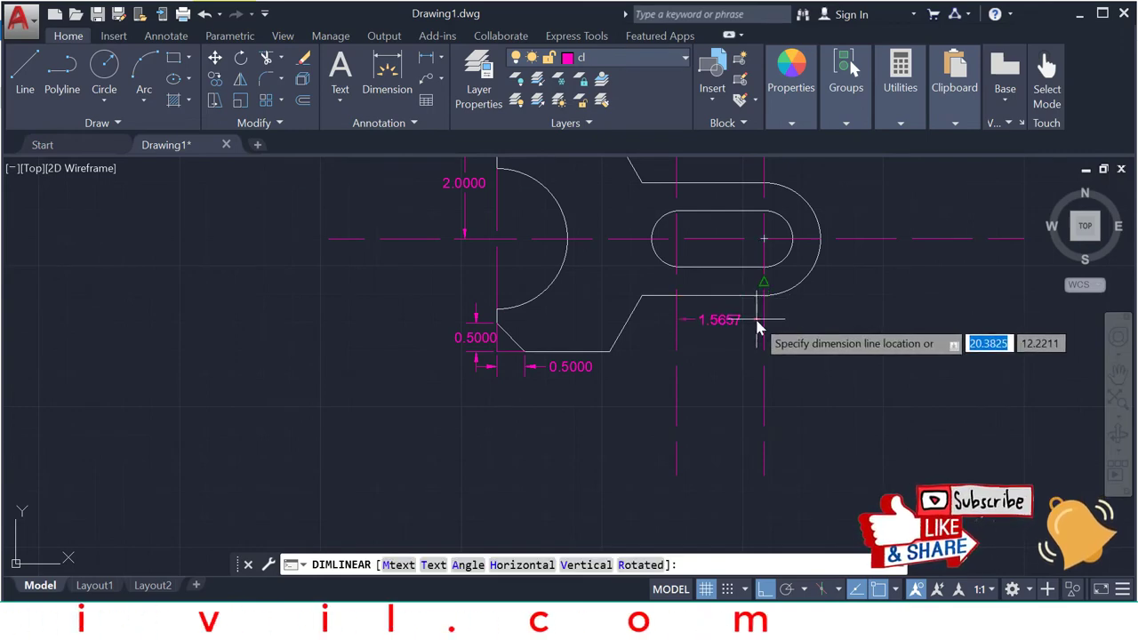
left_click(747, 282)
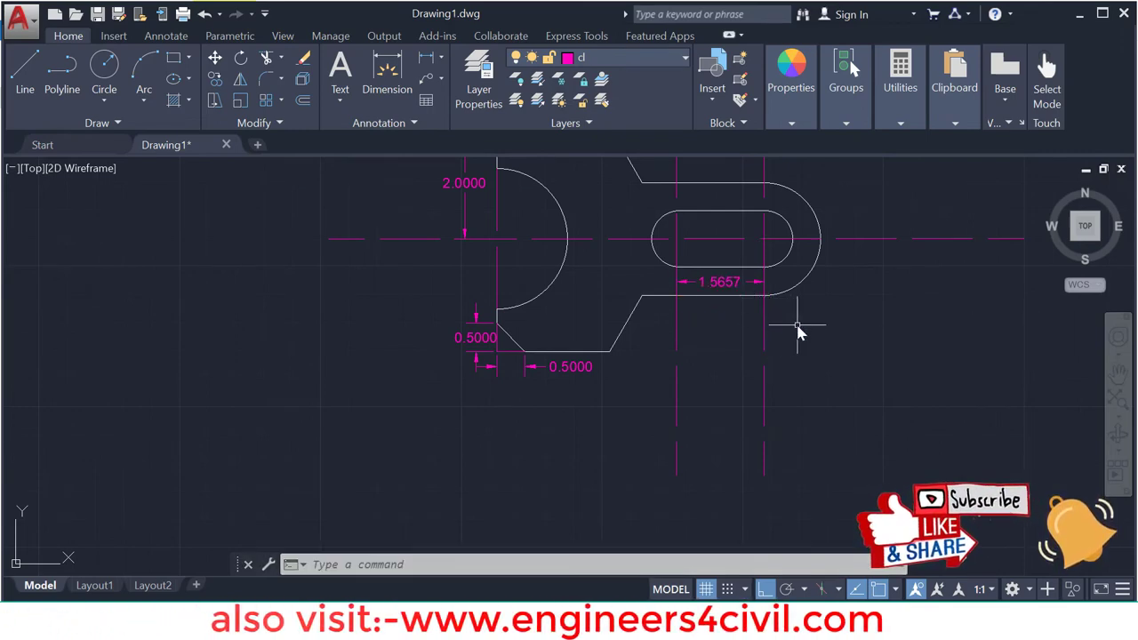
scroll(691, 283, "up", 3)
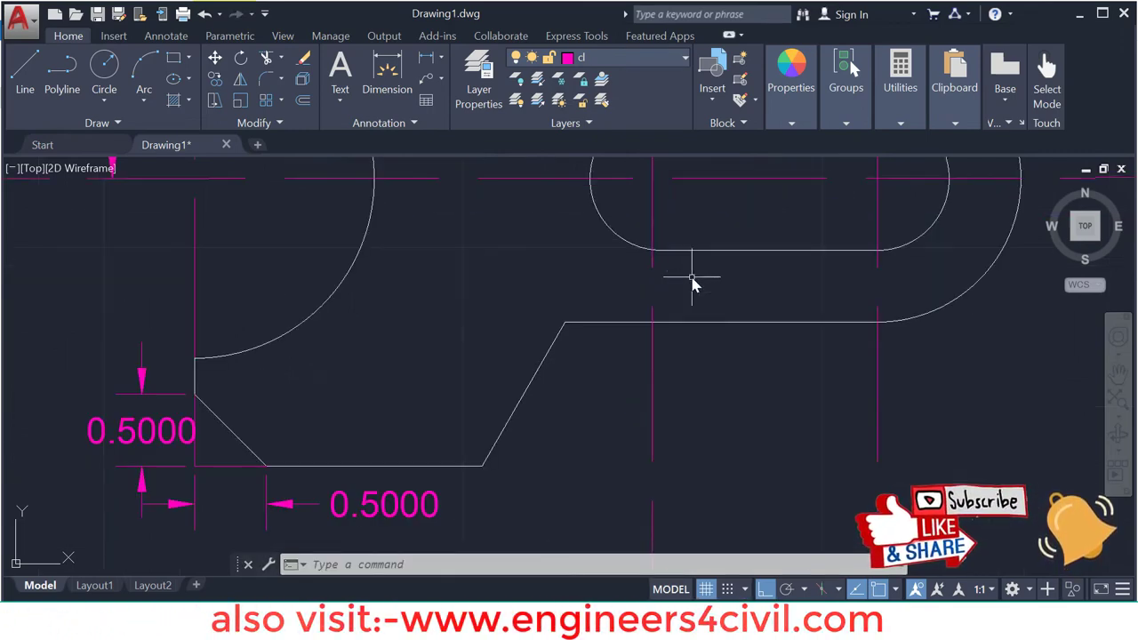
scroll(675, 266, "down", 3)
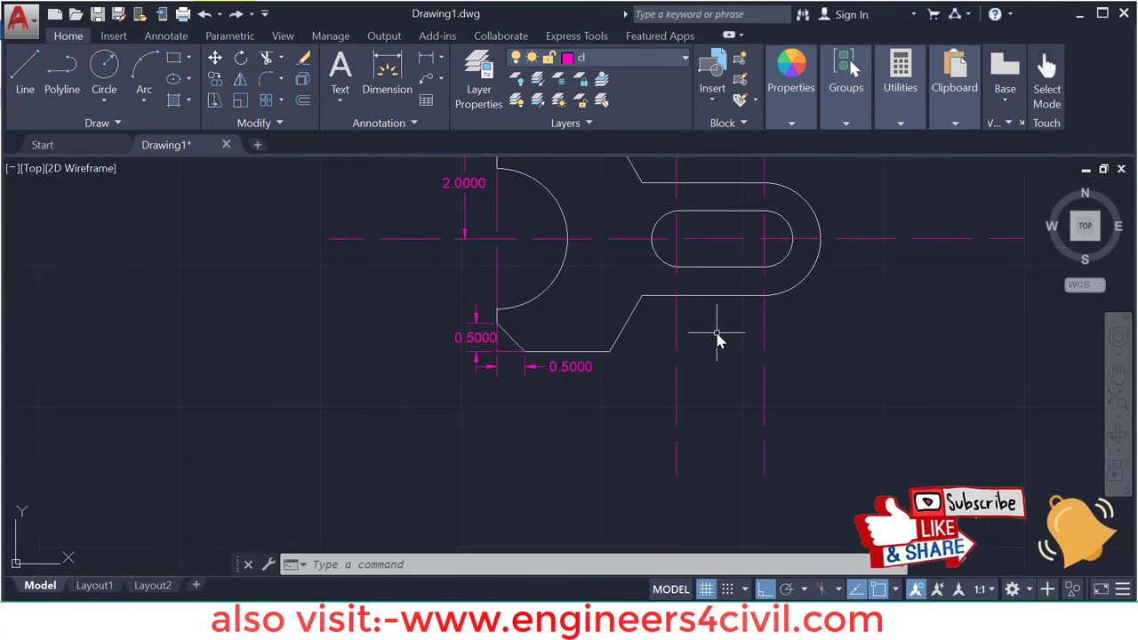
left_click(430, 64)
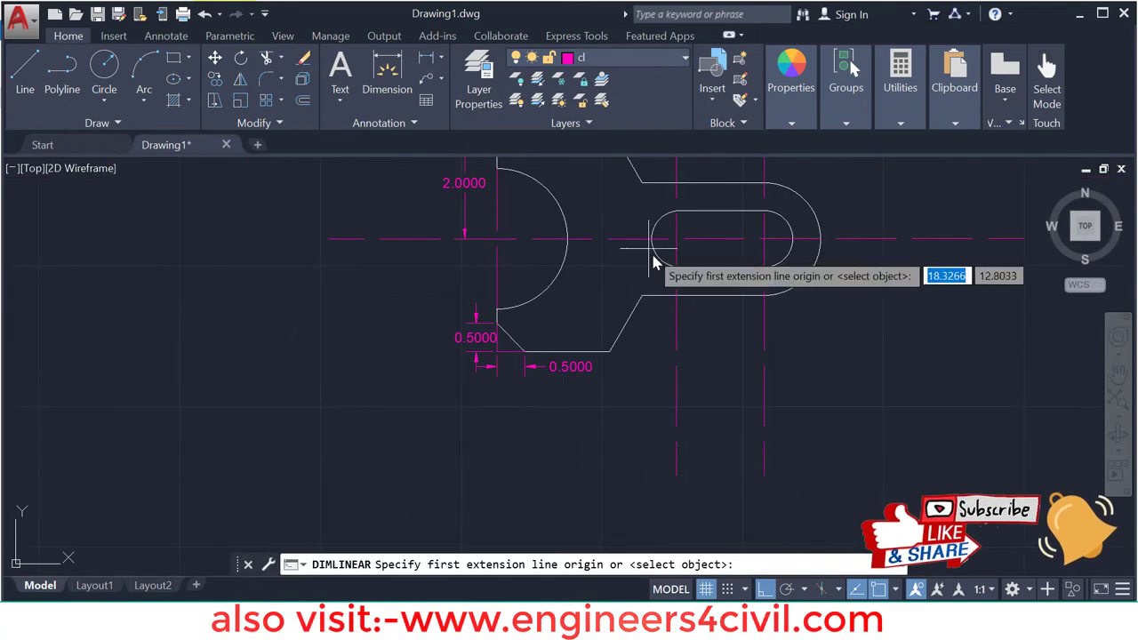
left_click(678, 302)
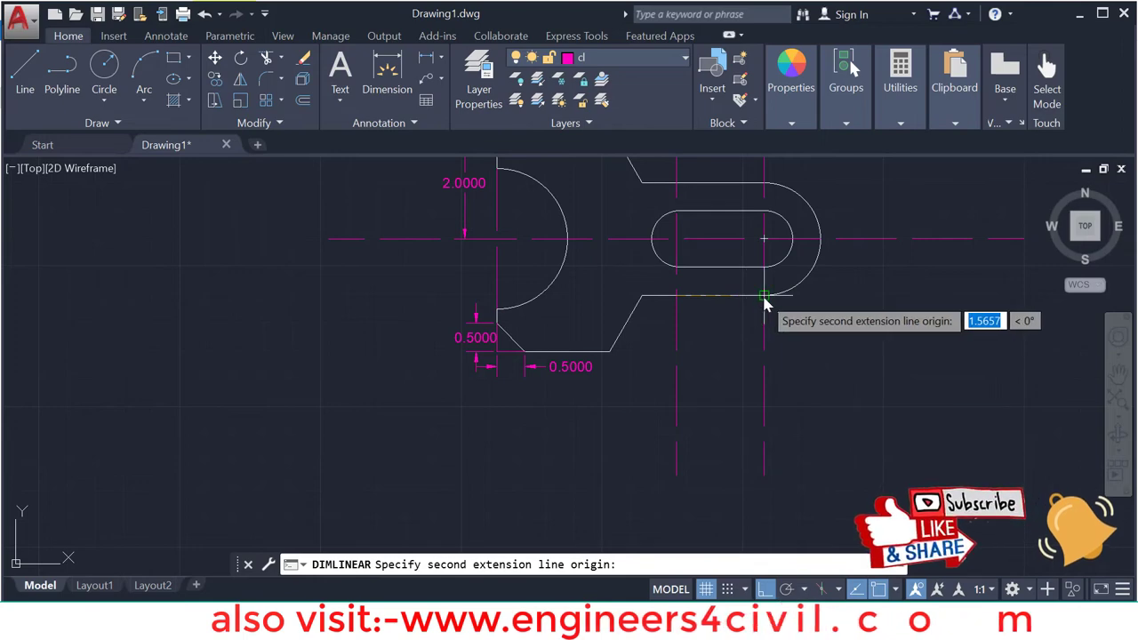
left_click(764, 297)
scroll(766, 311, "up", 6)
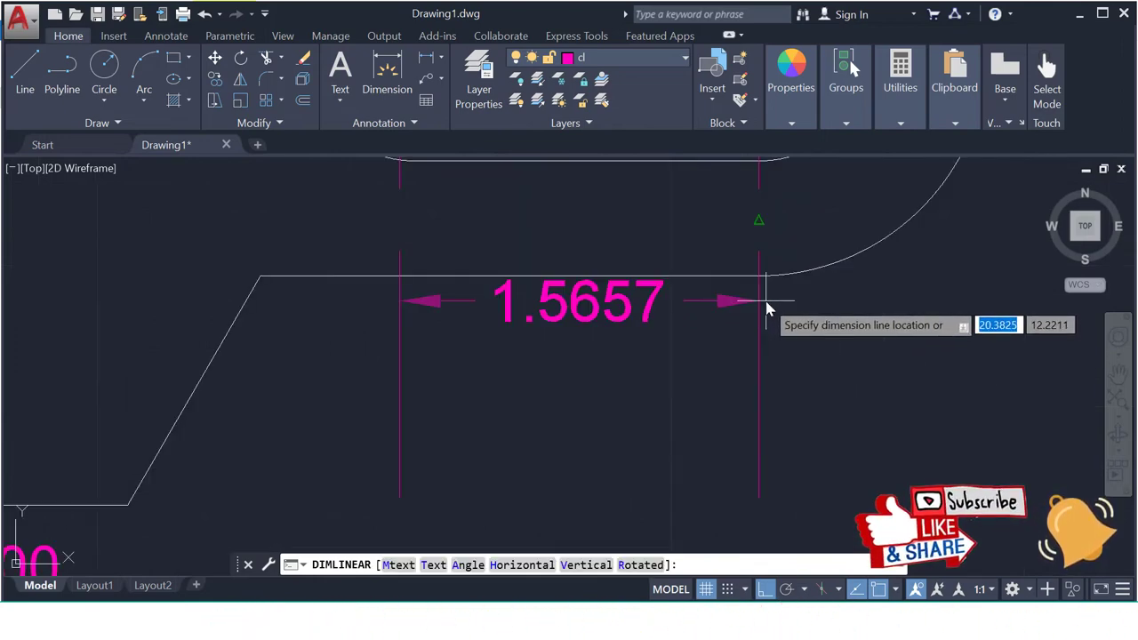
scroll(770, 300, "up", 3)
scroll(755, 267, "up", 2)
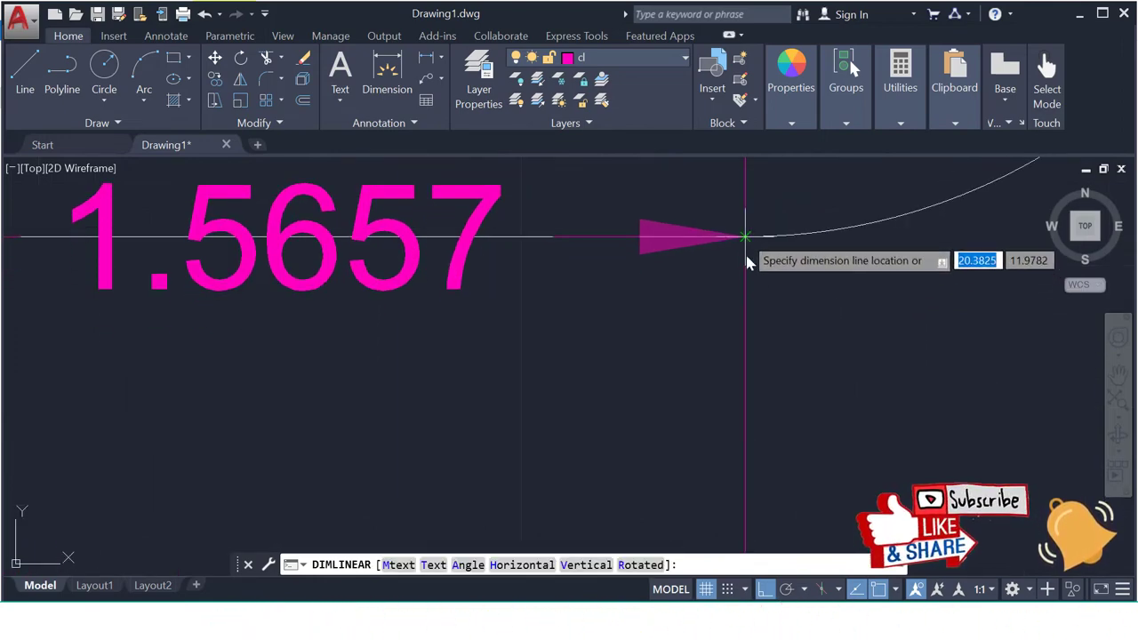
scroll(751, 253, "down", 3)
scroll(749, 297, "down", 3)
scroll(751, 325, "down", 2)
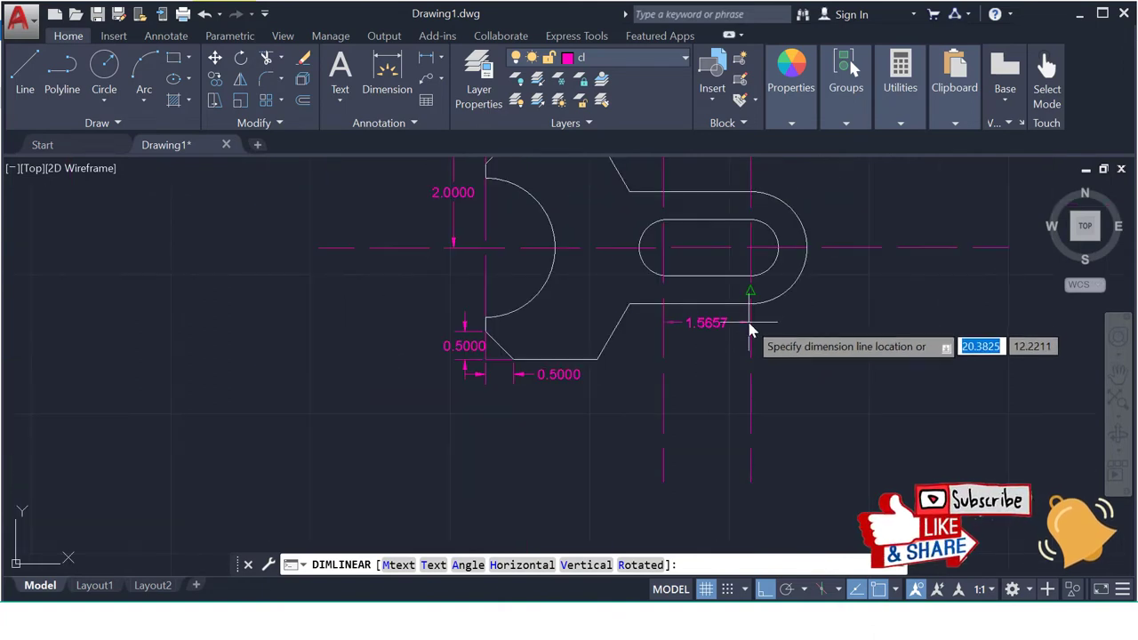
key("Escape")
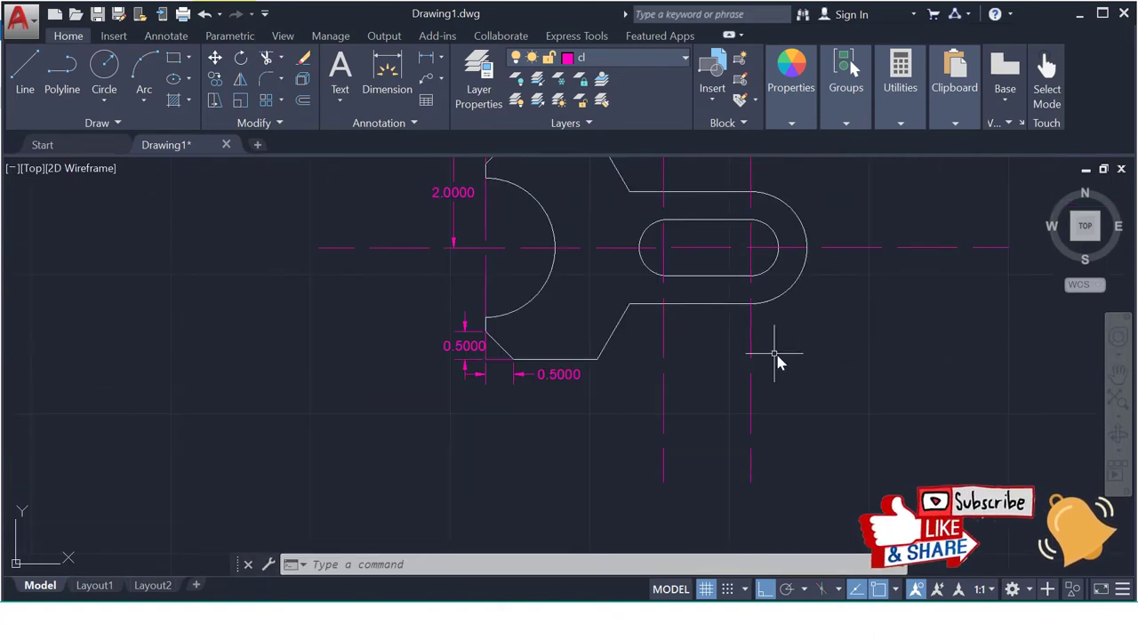
Erase the old vertical centre lines with a selection window.
type("erase")
key("Return")
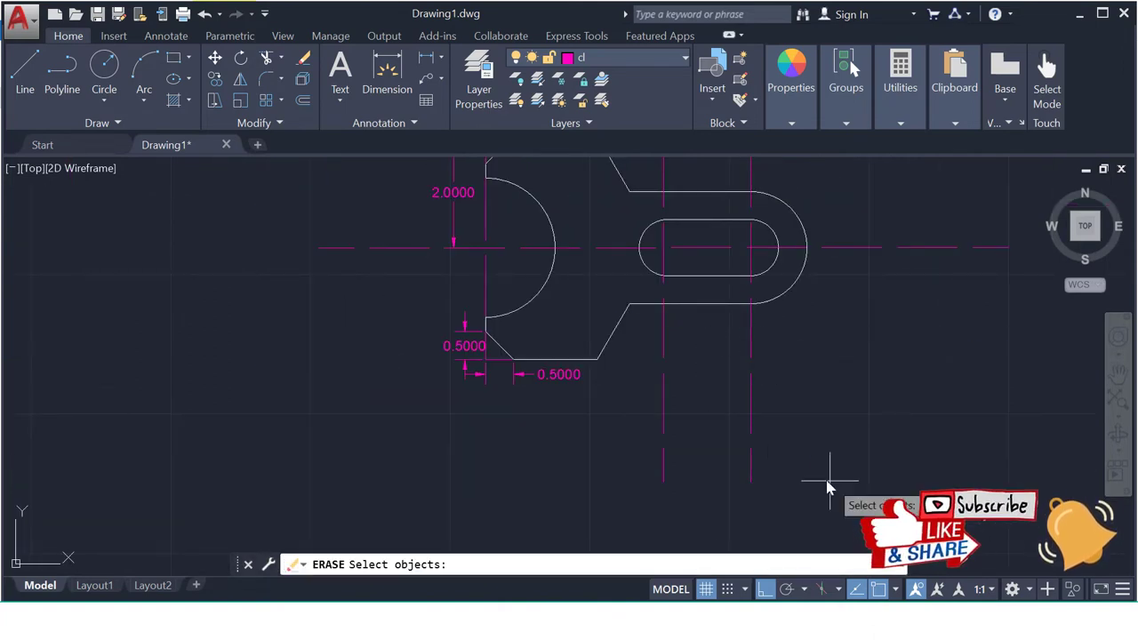
left_click(815, 481)
left_click(660, 373)
key("Return")
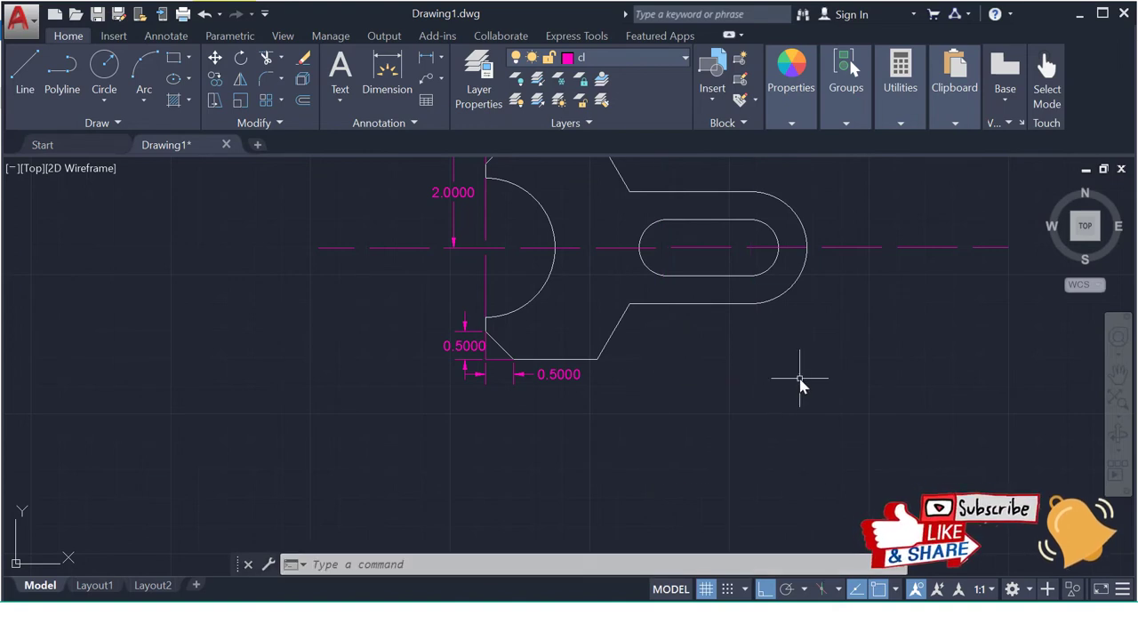
Draw new vertical centre lines through the slot's right and left arc centres, extending past the plate.
type("l")
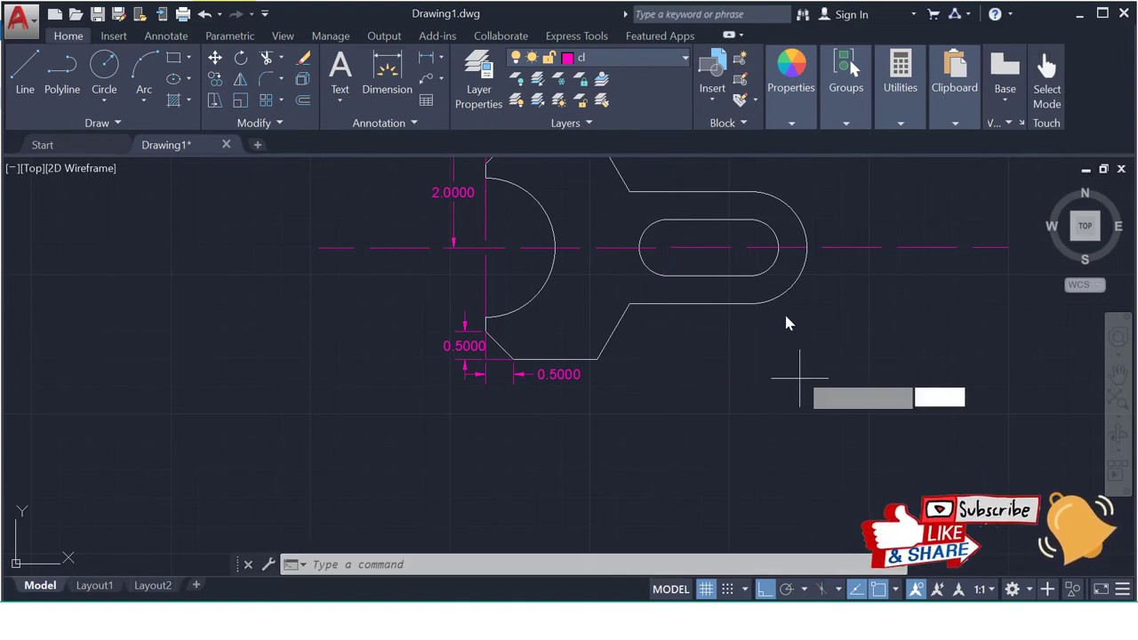
key("Return")
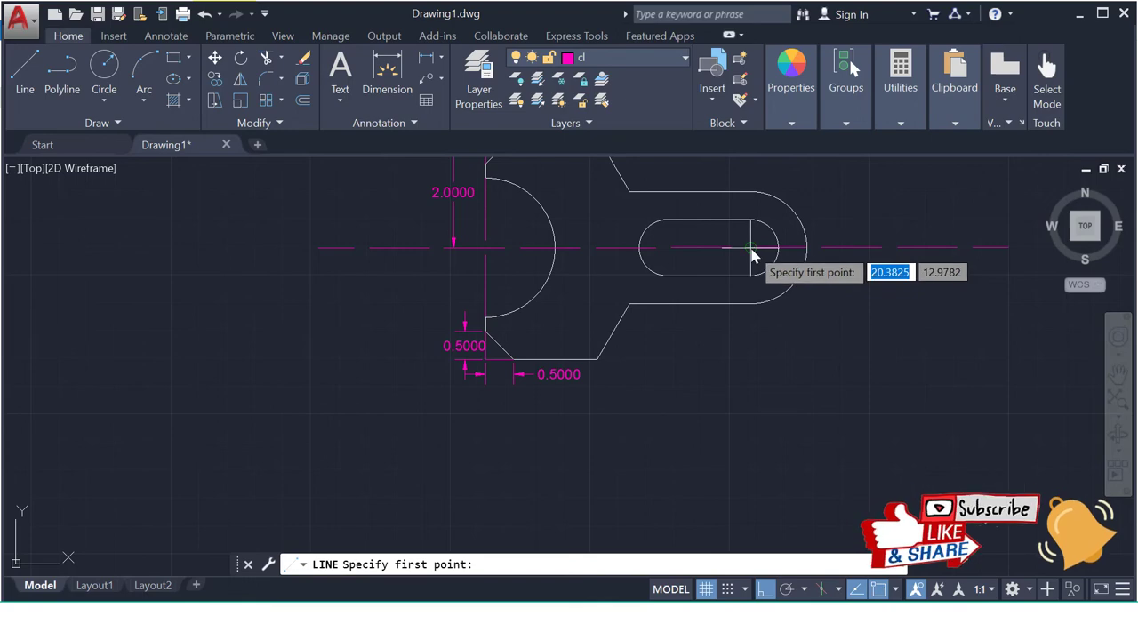
left_click(751, 434)
middle_click_drag(749, 222, 758, 340)
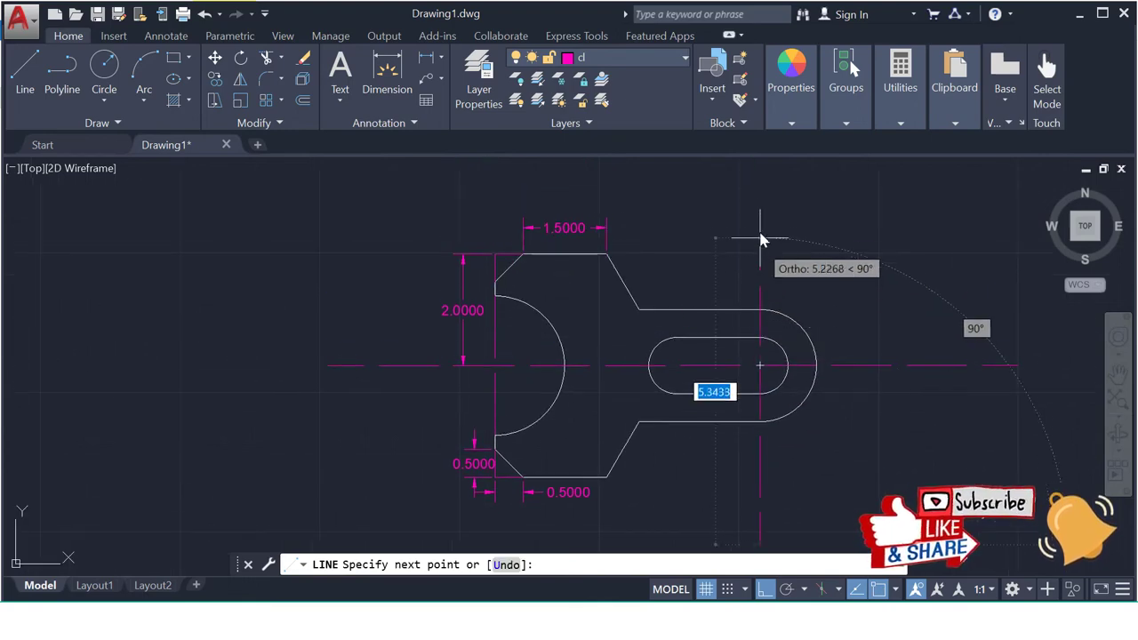
left_click(760, 185)
key("Escape")
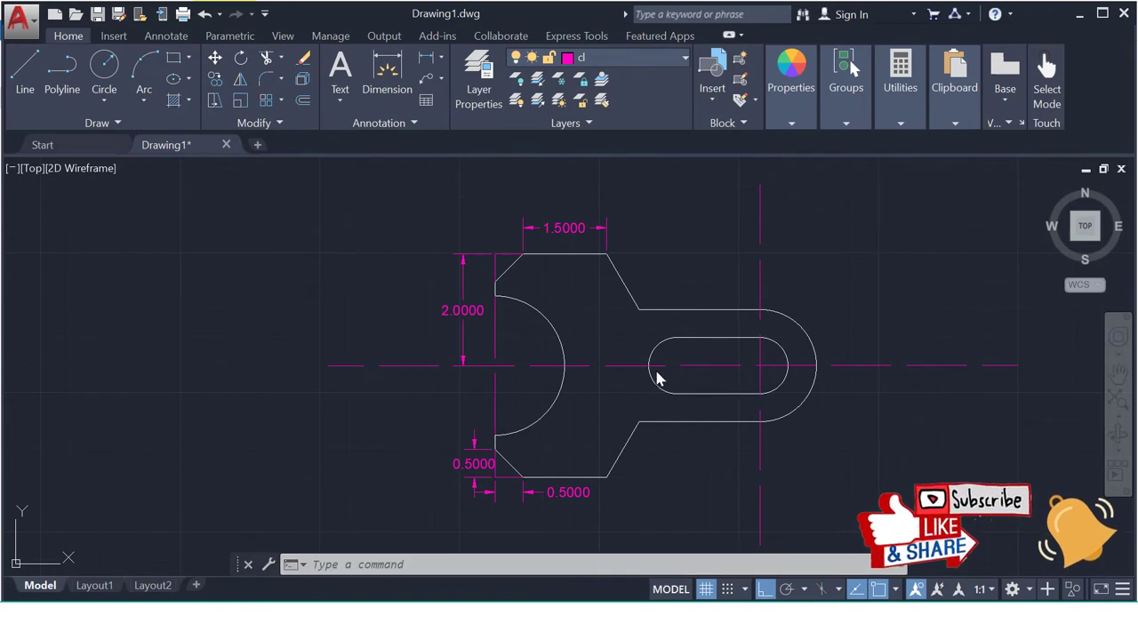
key("space")
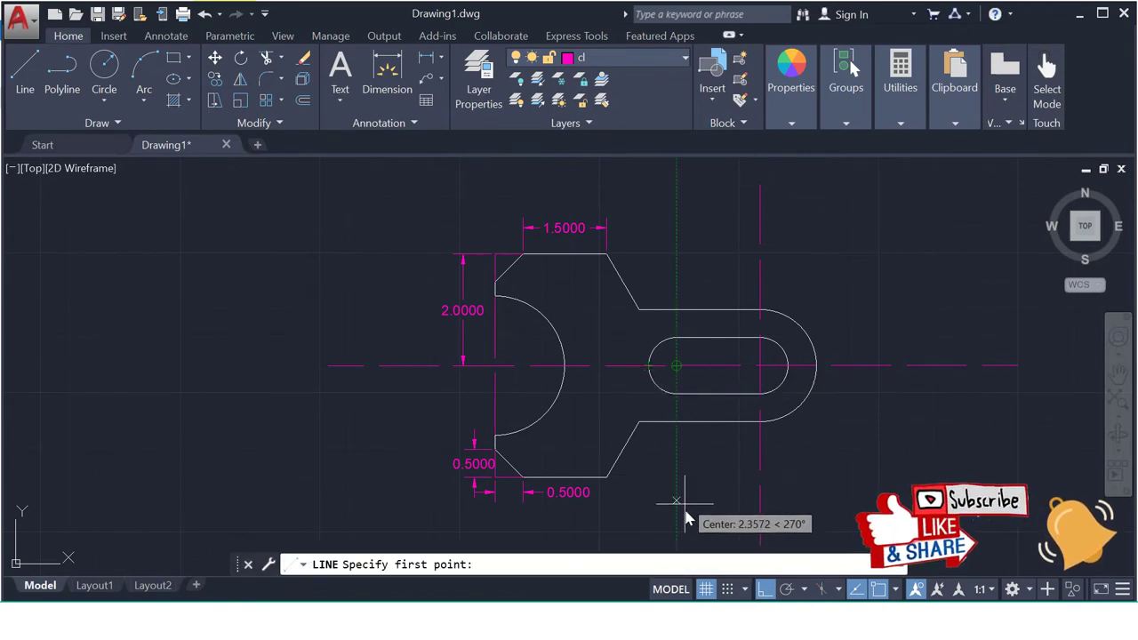
left_click(677, 532)
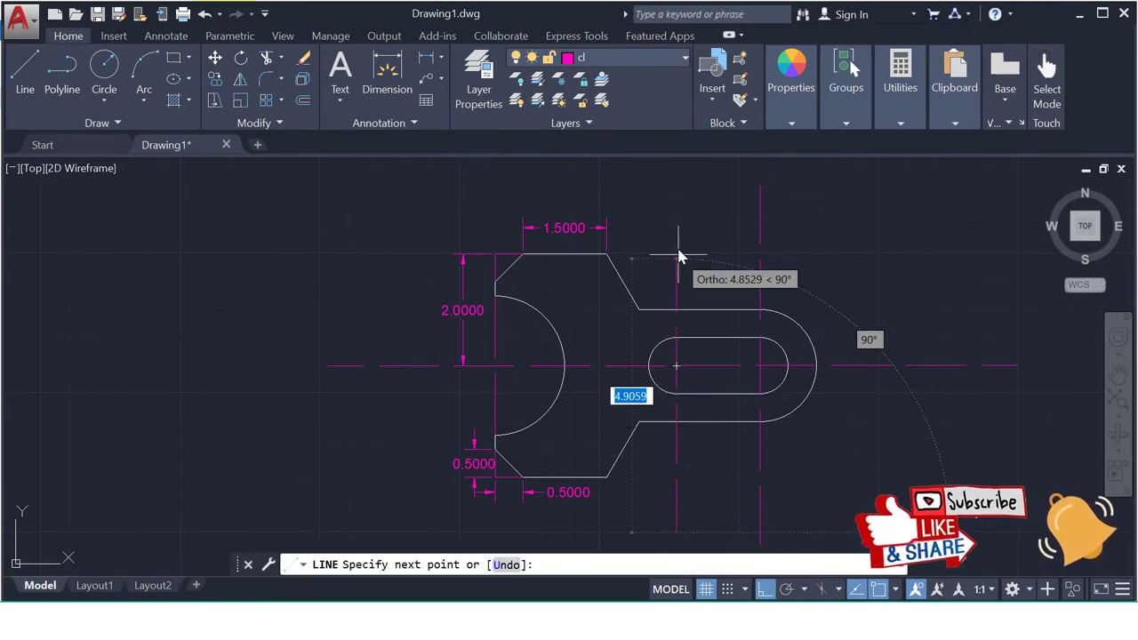
left_click(677, 199)
key("Escape")
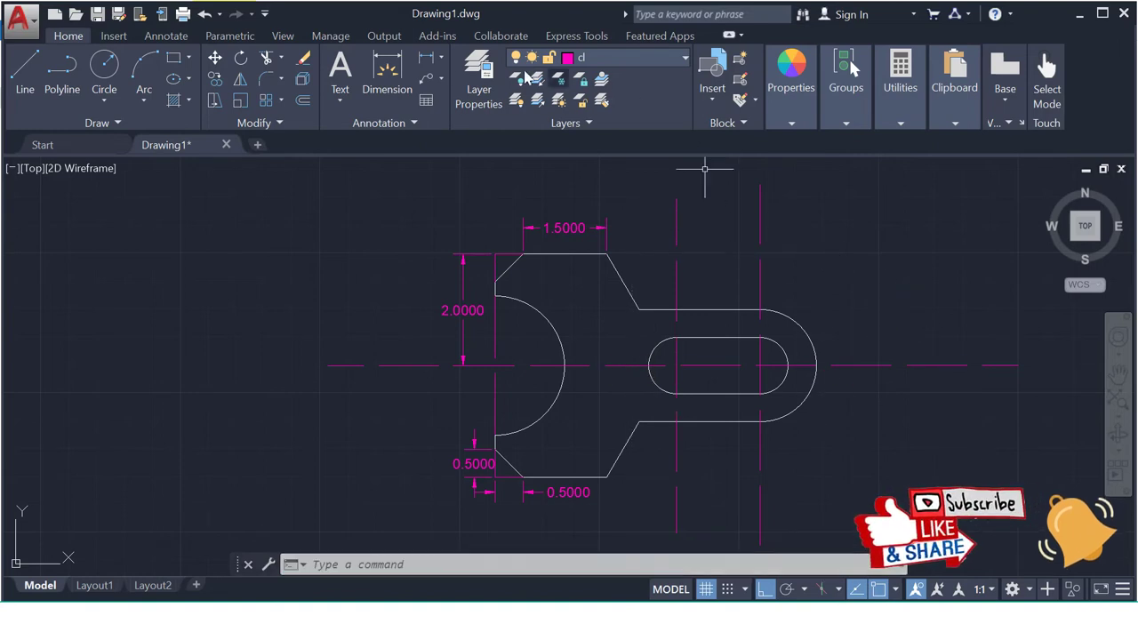
Dimension the 1.5000 spacing between the two slot centre lines below the slot.
left_click(427, 57)
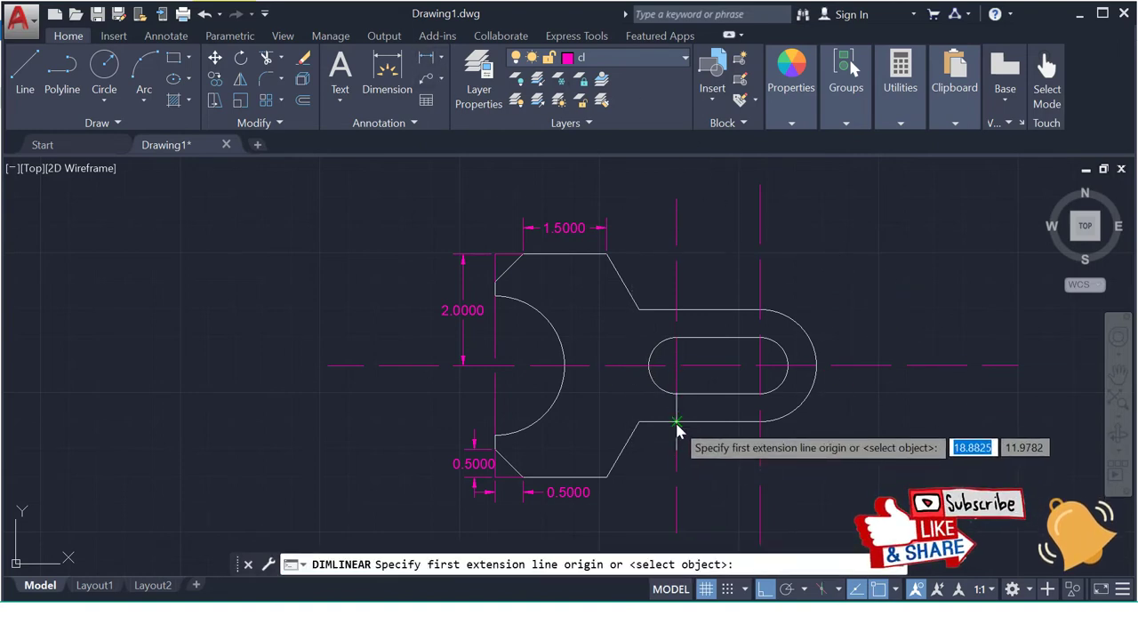
left_click(678, 422)
left_click(760, 421)
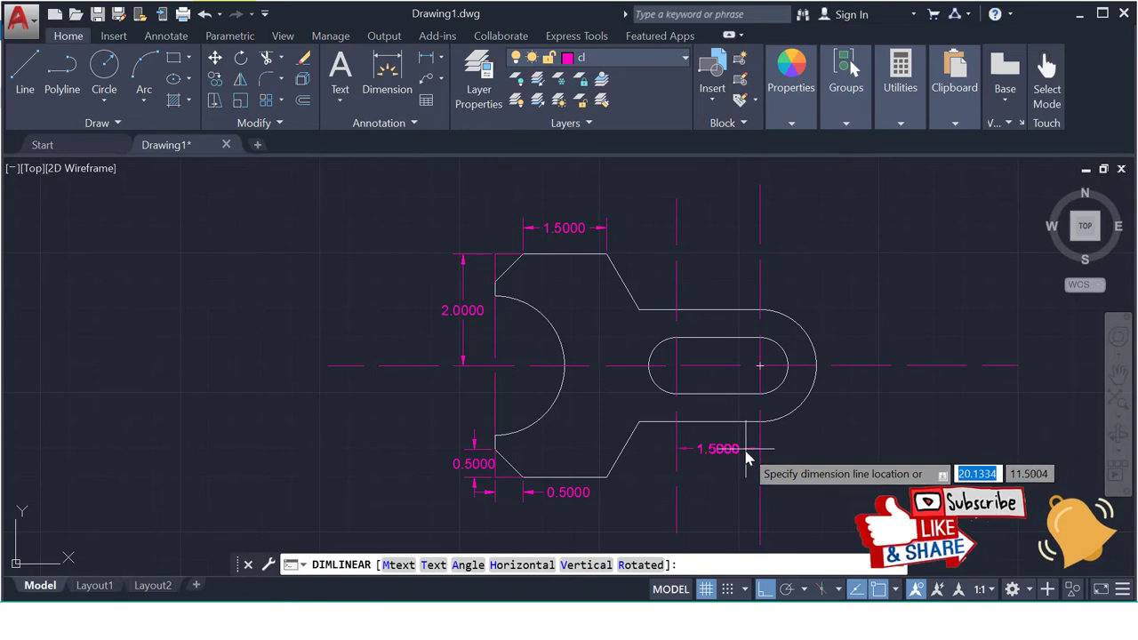
left_click(746, 452)
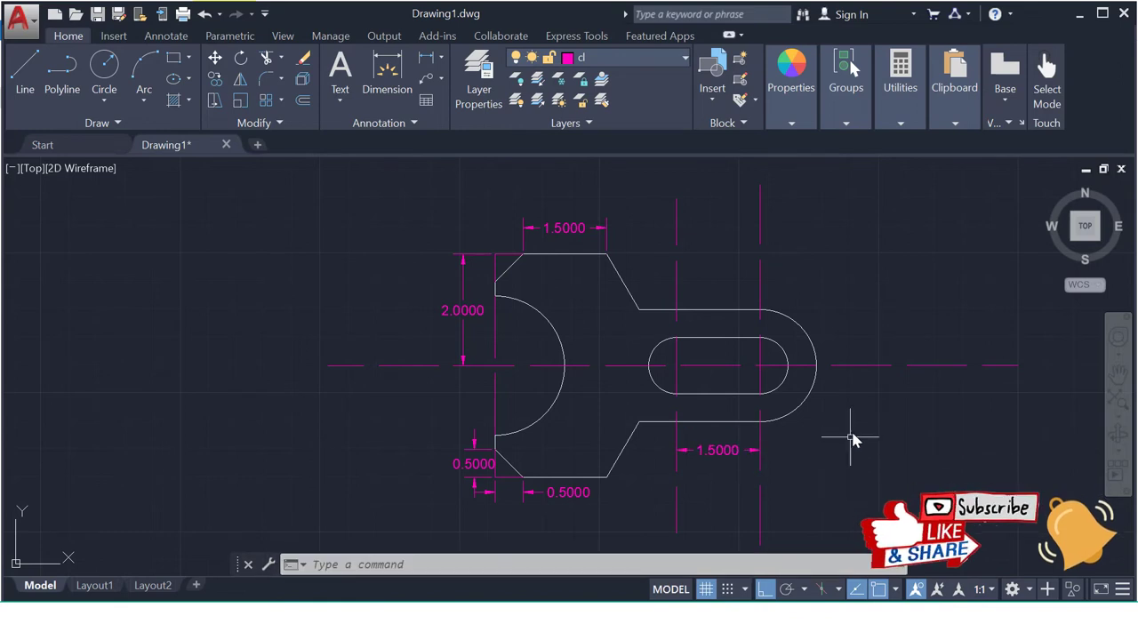
left_click(440, 59)
Add the 60° angular dimension between the slanted edge and the top edge.
left_click(413, 175)
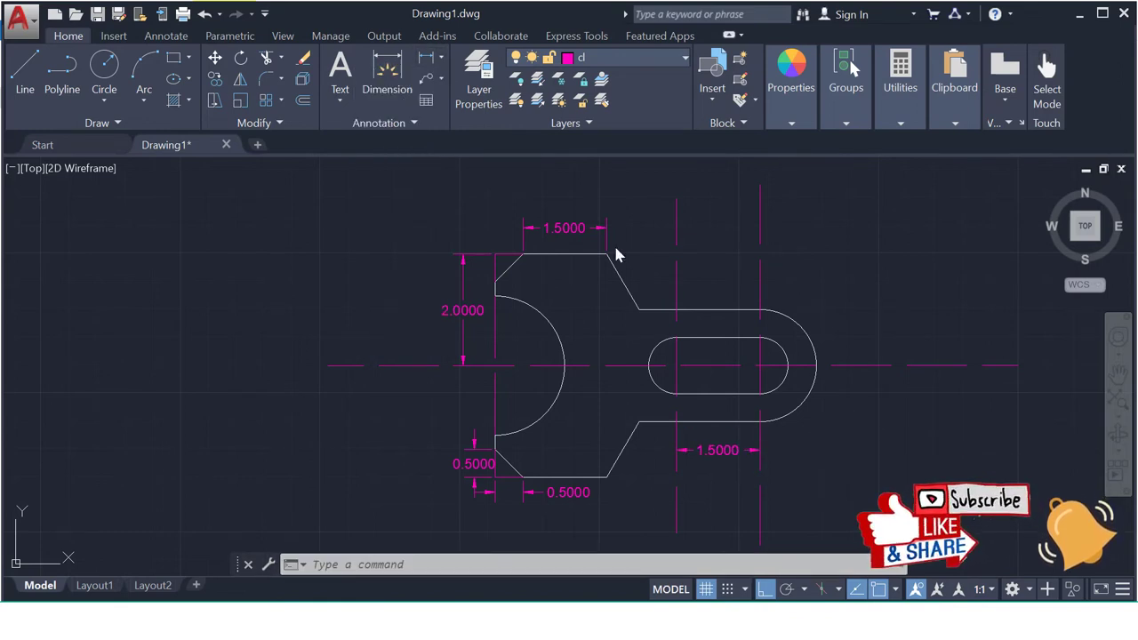
left_click(622, 282)
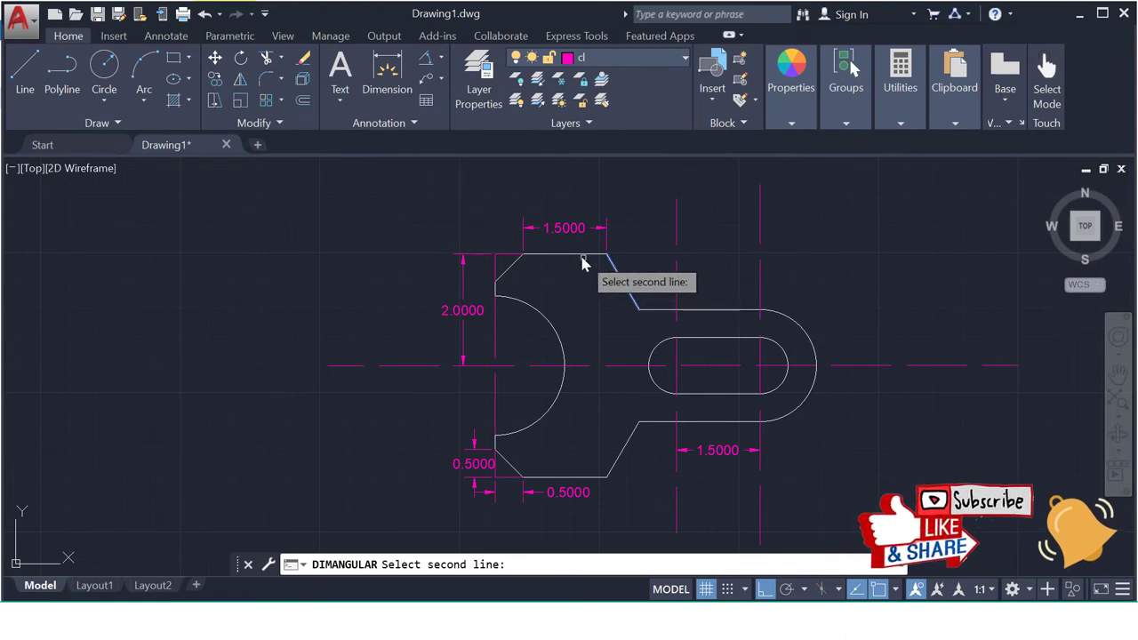
left_click(582, 258)
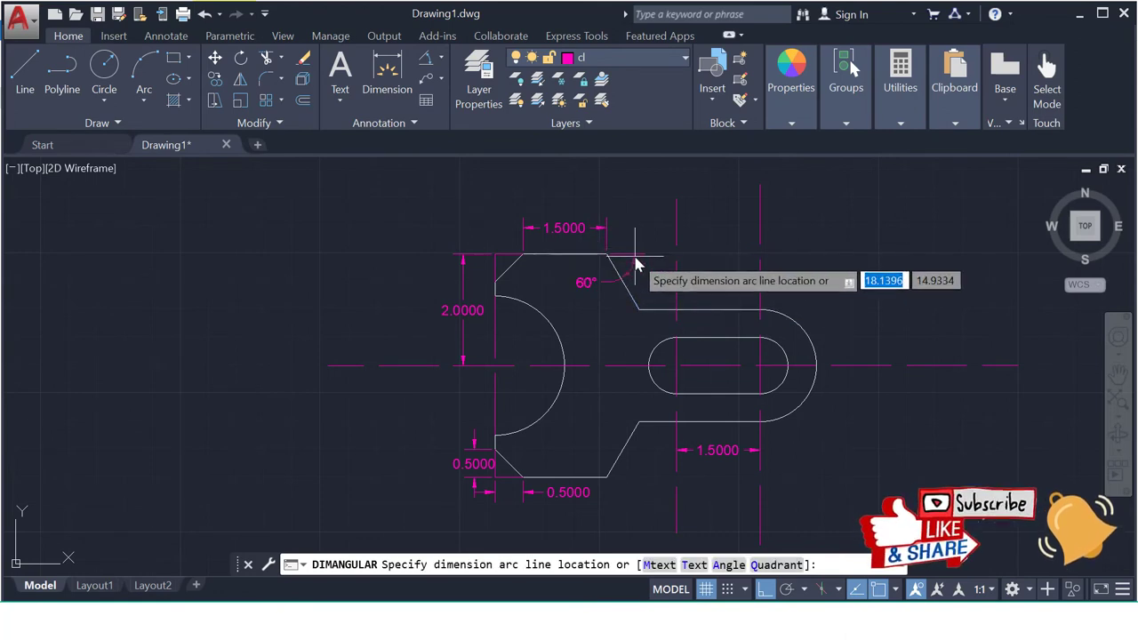
left_click(636, 264)
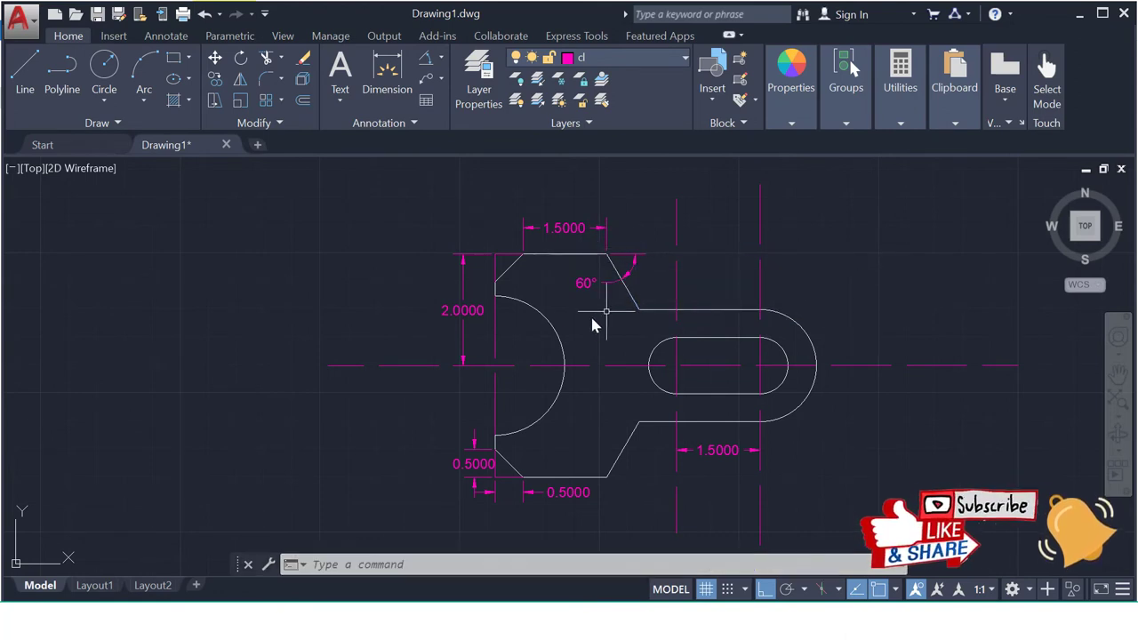
Add radius dimensions R1.0000 and R0.5000 on the slot arcs and R1.2500 on the large arc.
left_click(442, 59)
left_click(402, 229)
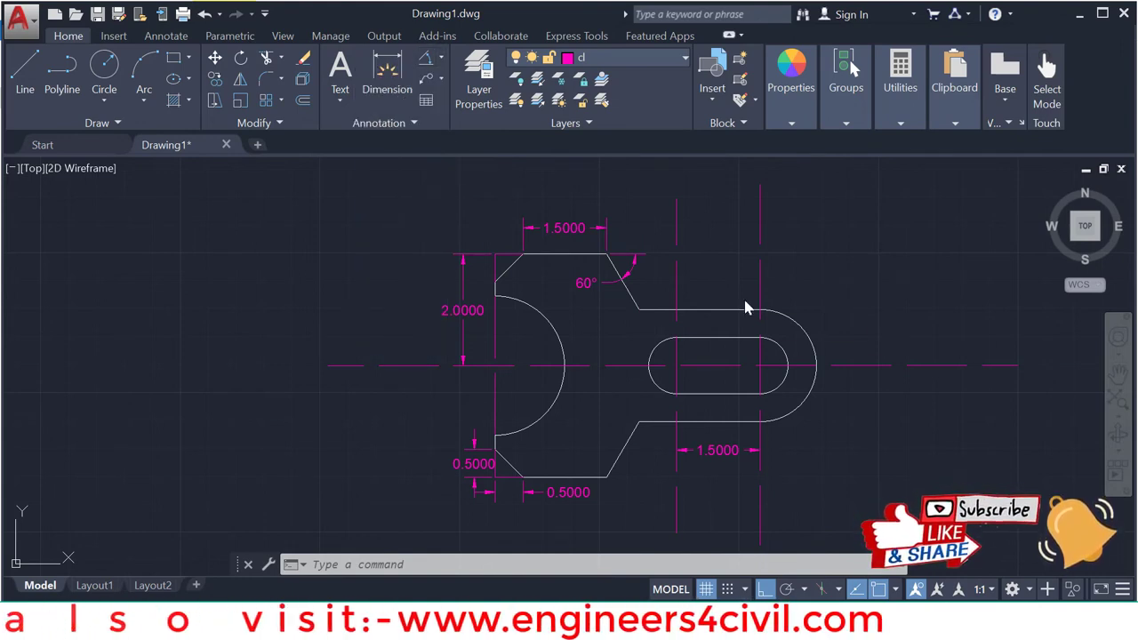
left_click(801, 334)
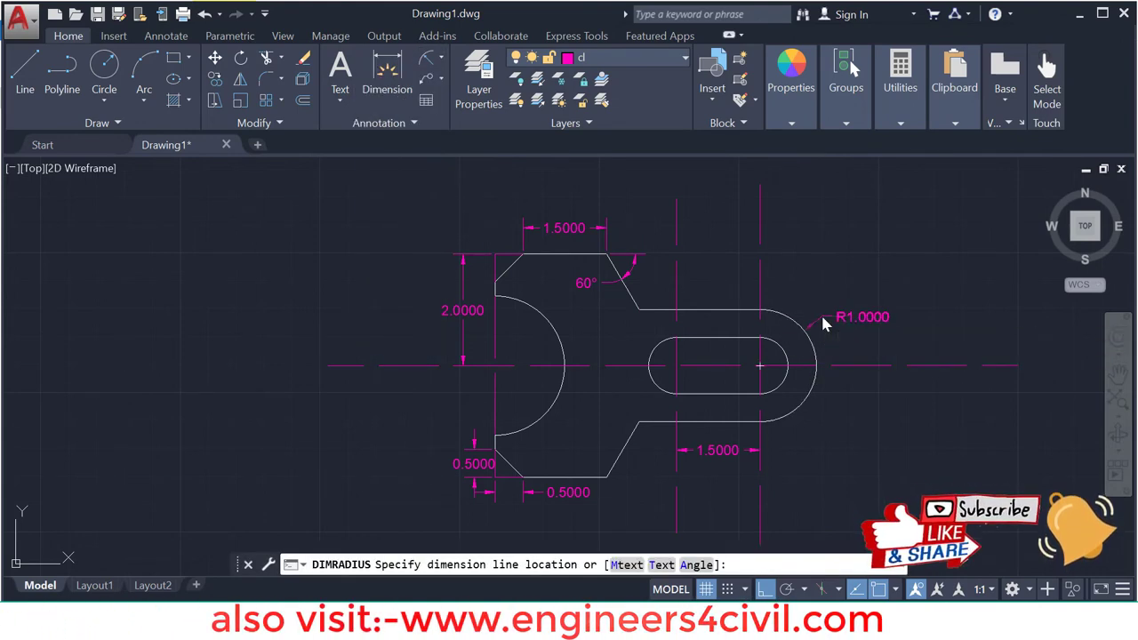
left_click(821, 313)
key("Return")
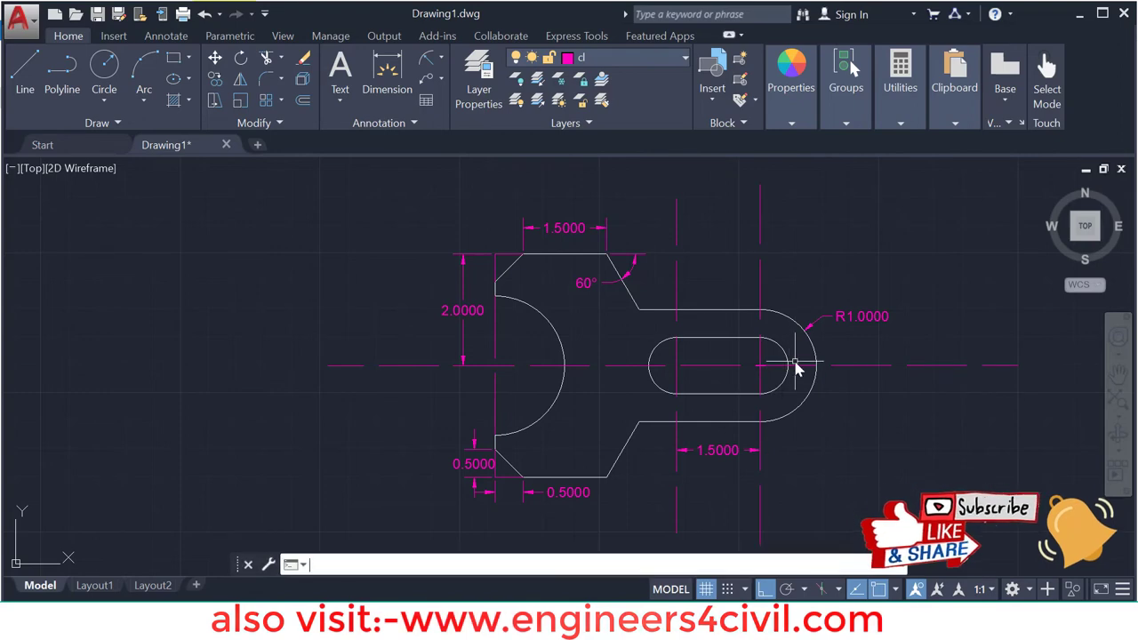
left_click(791, 362)
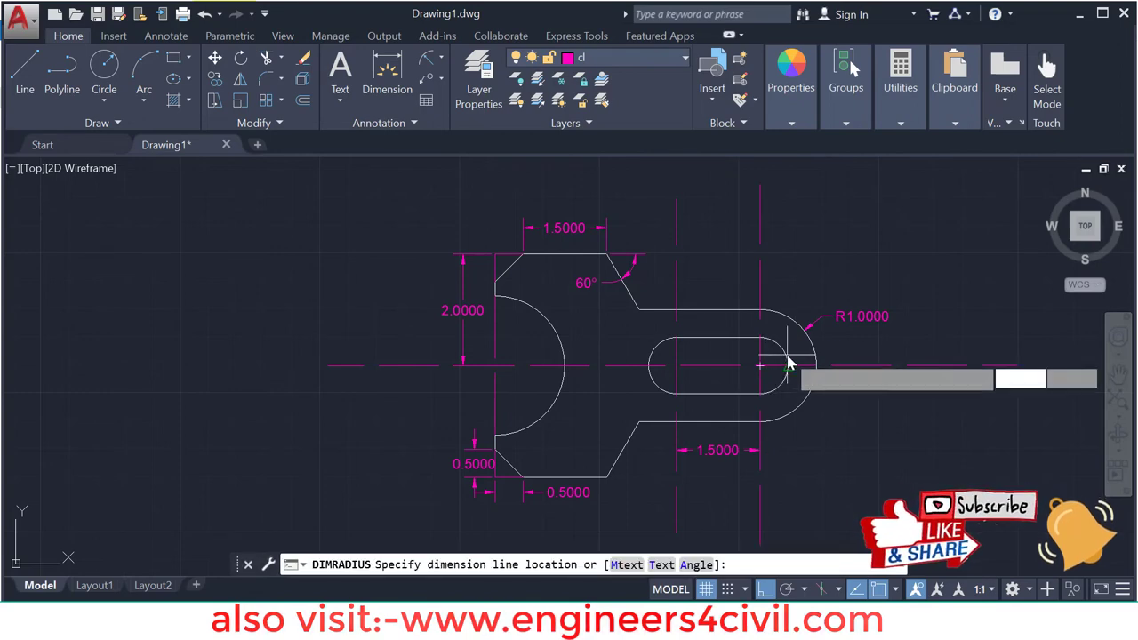
left_click(837, 345)
key("Return")
left_click(564, 351)
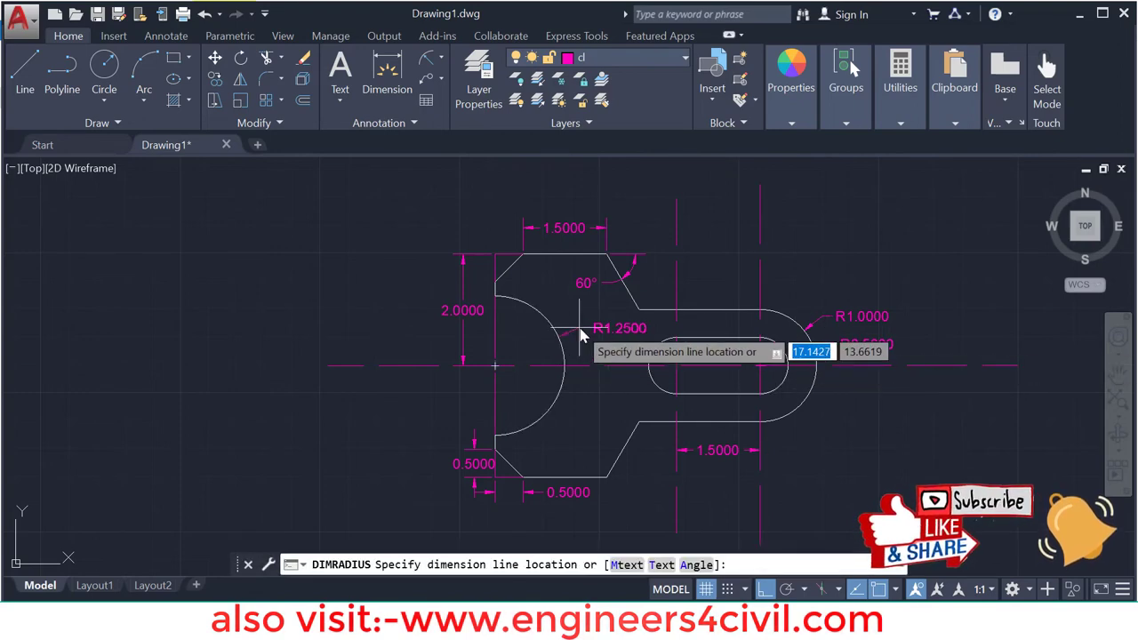
left_click(580, 326)
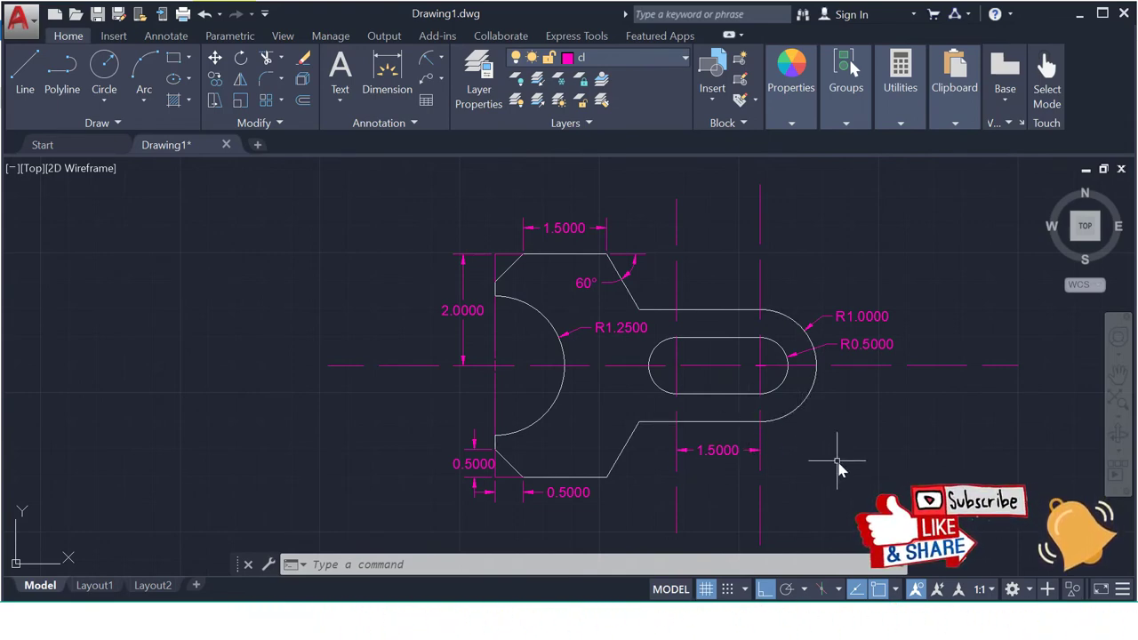
Add the 5.7500 overall-length linear dimension above the plate's top edge.
left_click(440, 58)
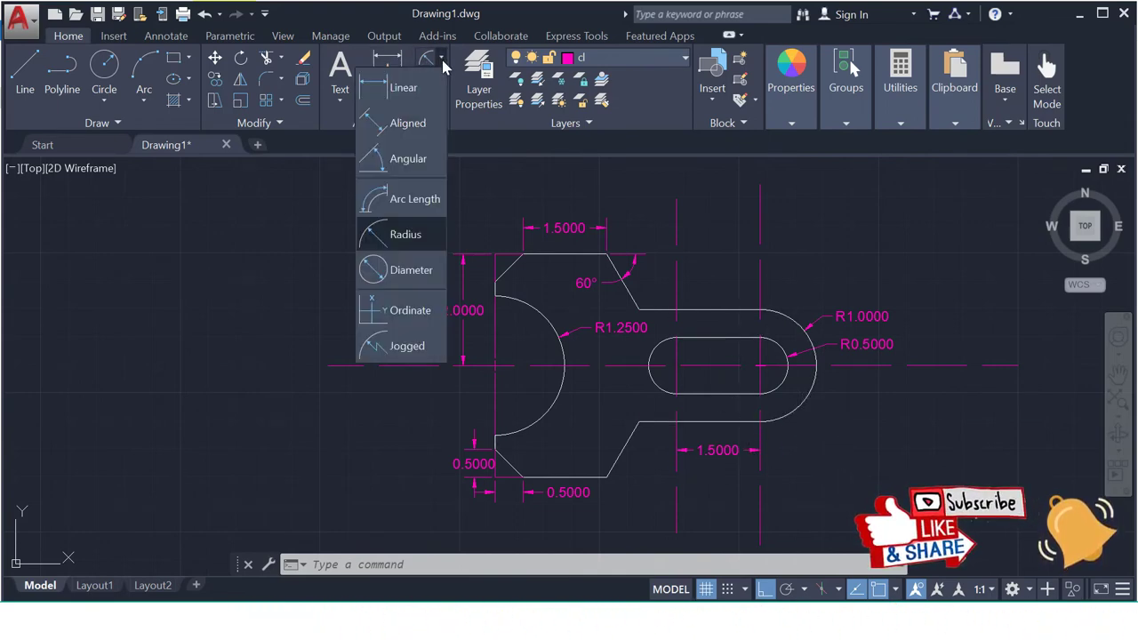
left_click(402, 87)
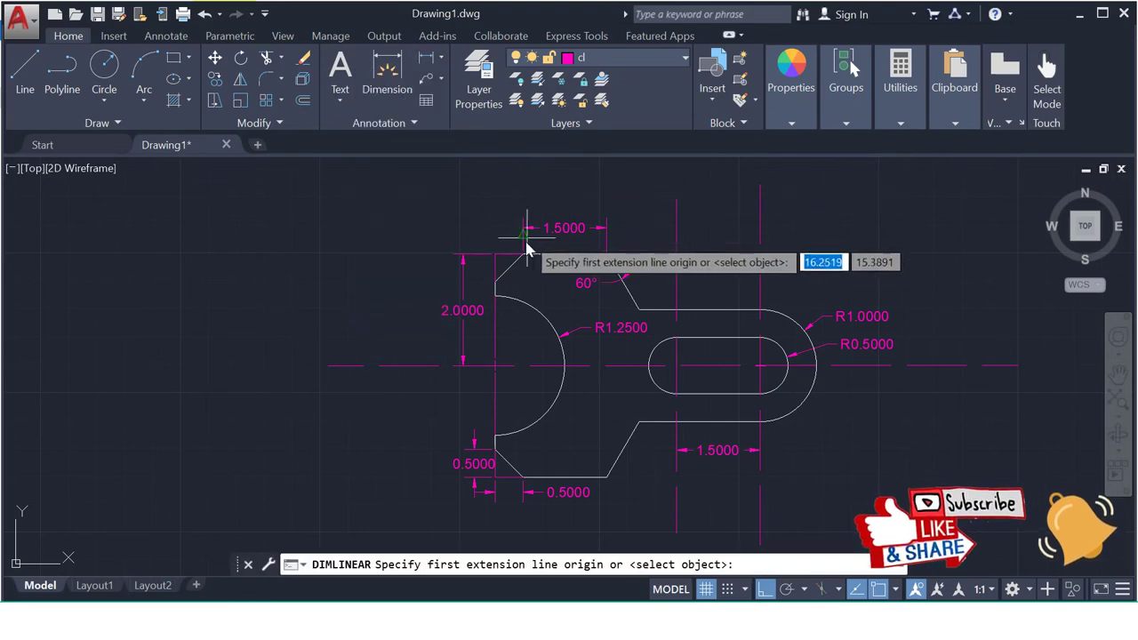
left_click(496, 283)
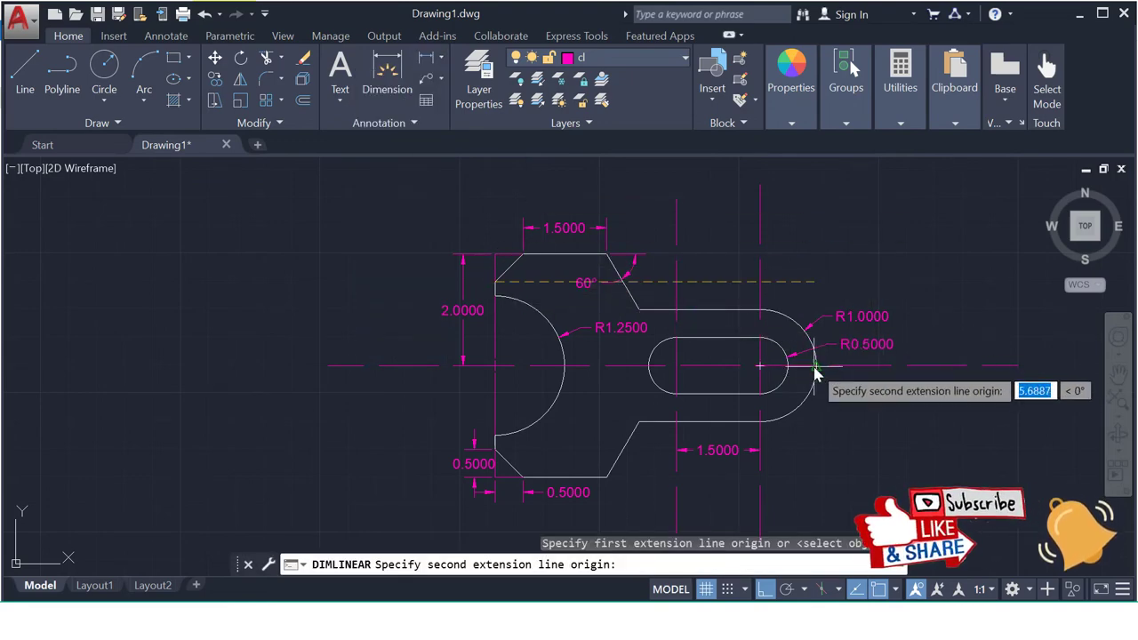
left_click(814, 367)
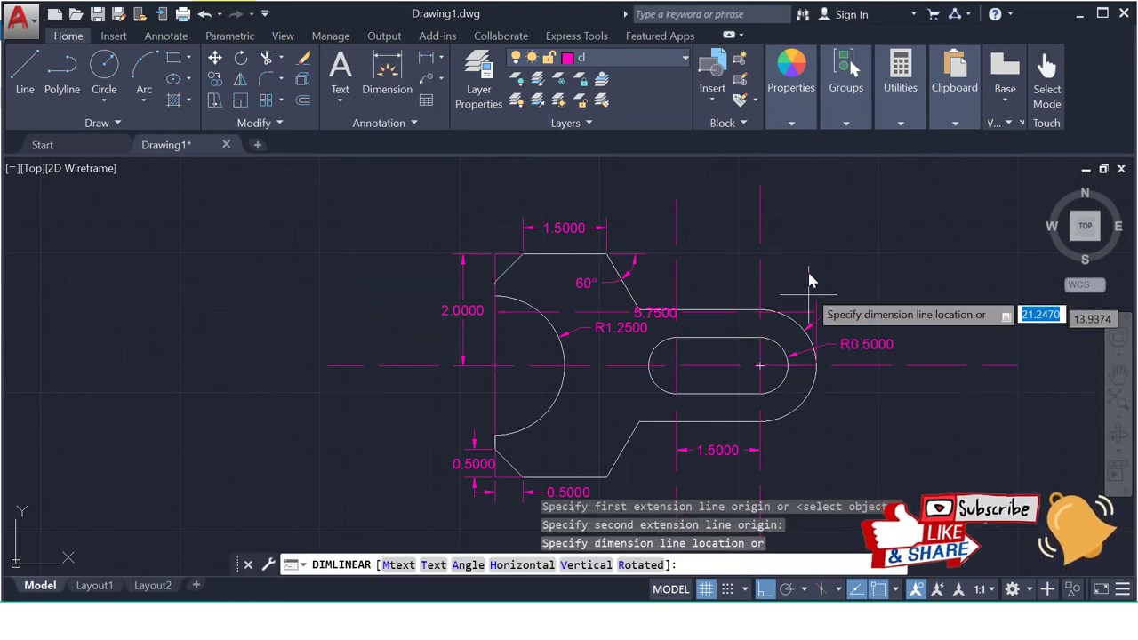
left_click(803, 192)
middle_click_drag(893, 391, 775, 411)
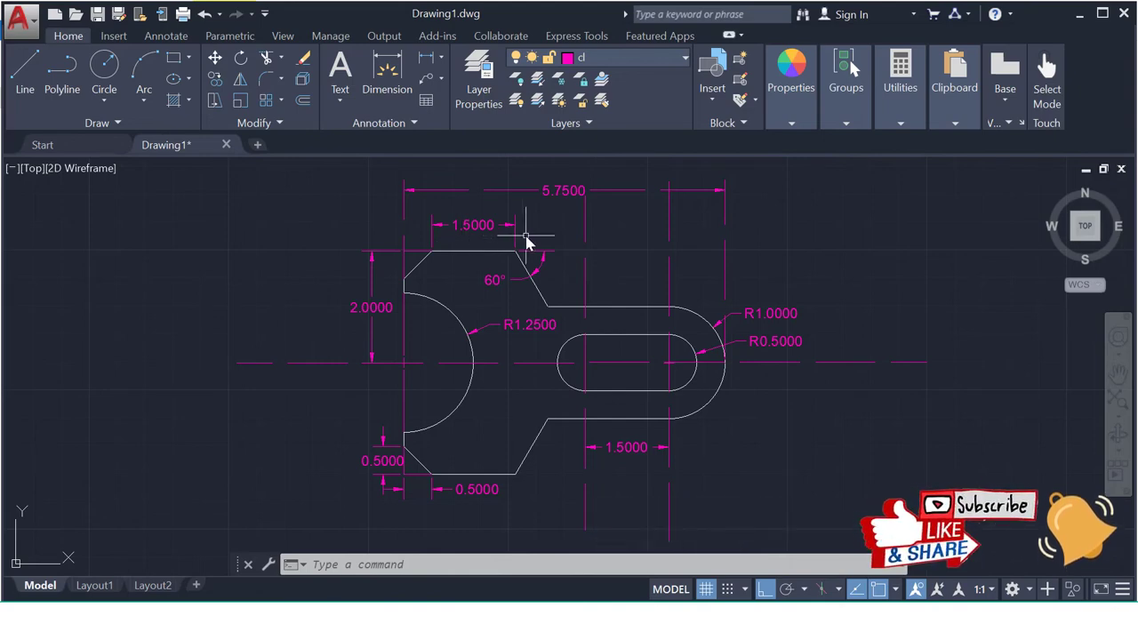
Set the Standard dimension style's linear precision to 0.00 in Primary Units and apply it.
type("dim")
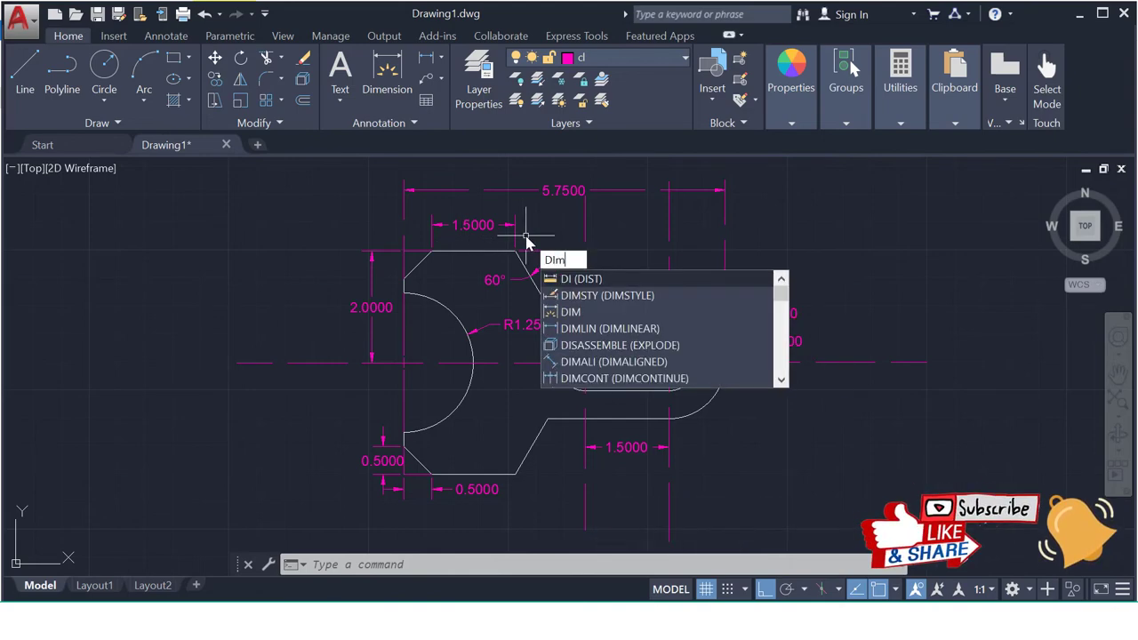
type("s")
key("Return")
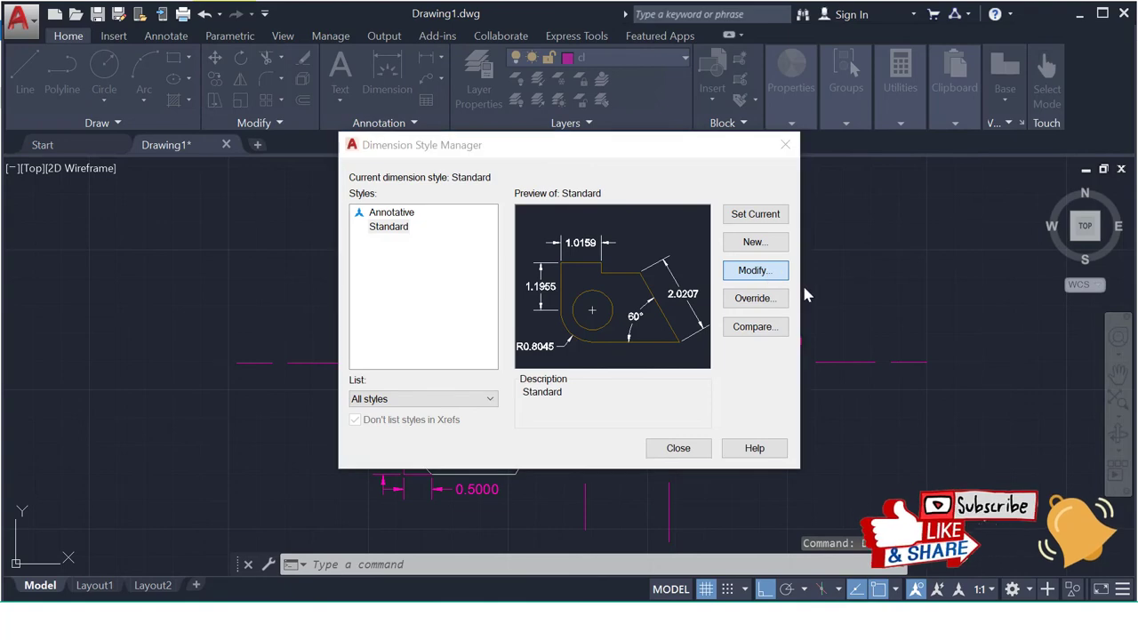
left_click(754, 269)
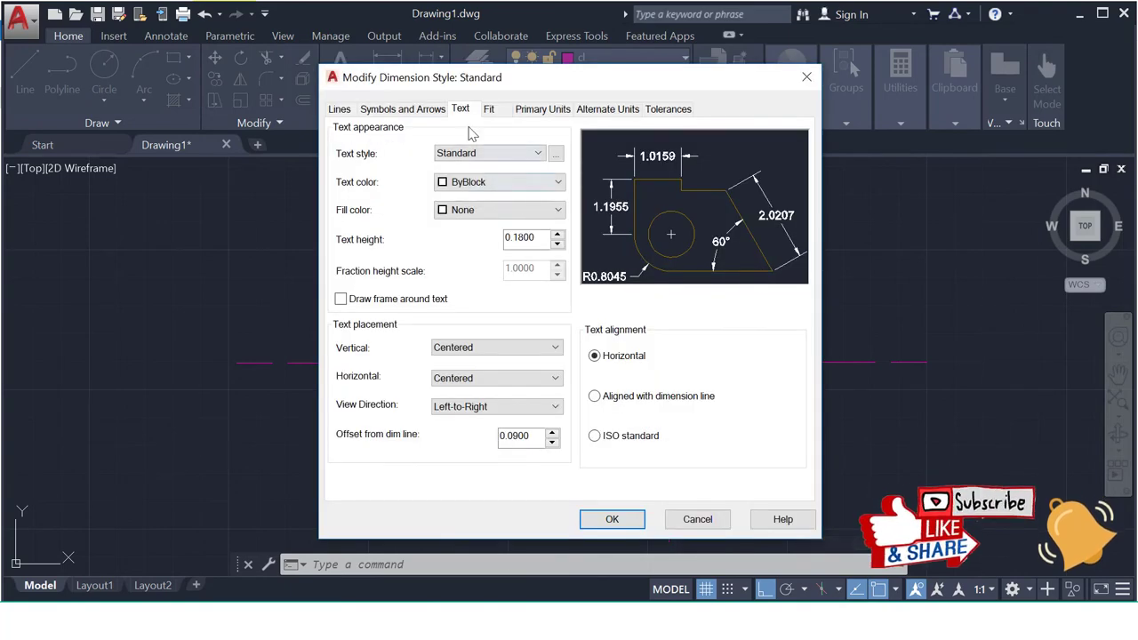
left_click(541, 111)
left_click(531, 172)
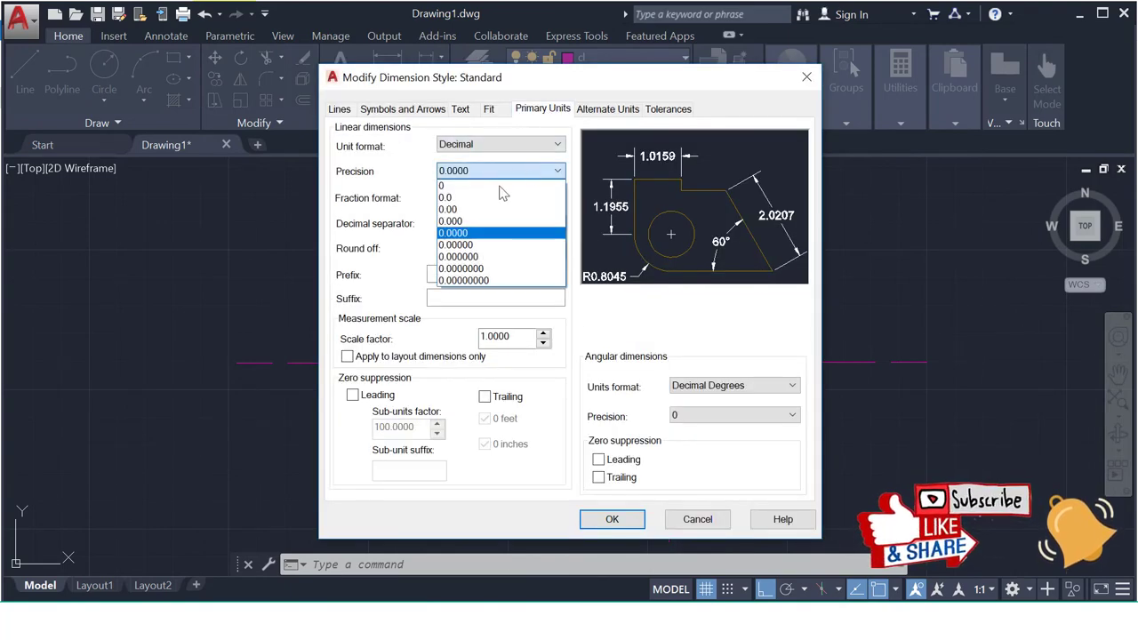
left_click(457, 197)
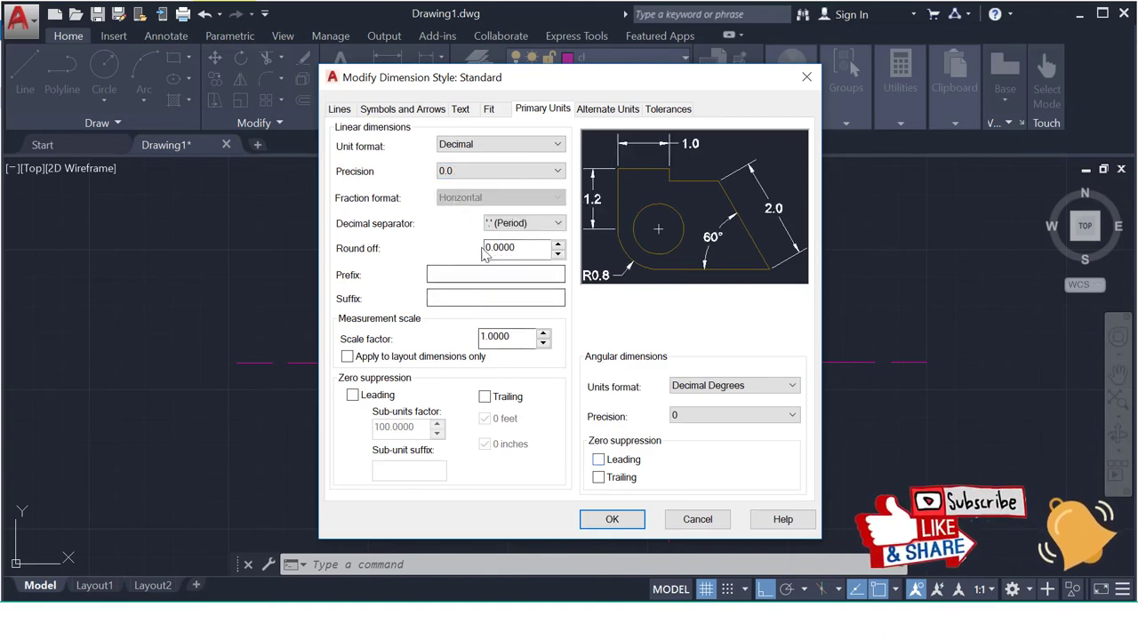
left_click(472, 173)
left_click(457, 209)
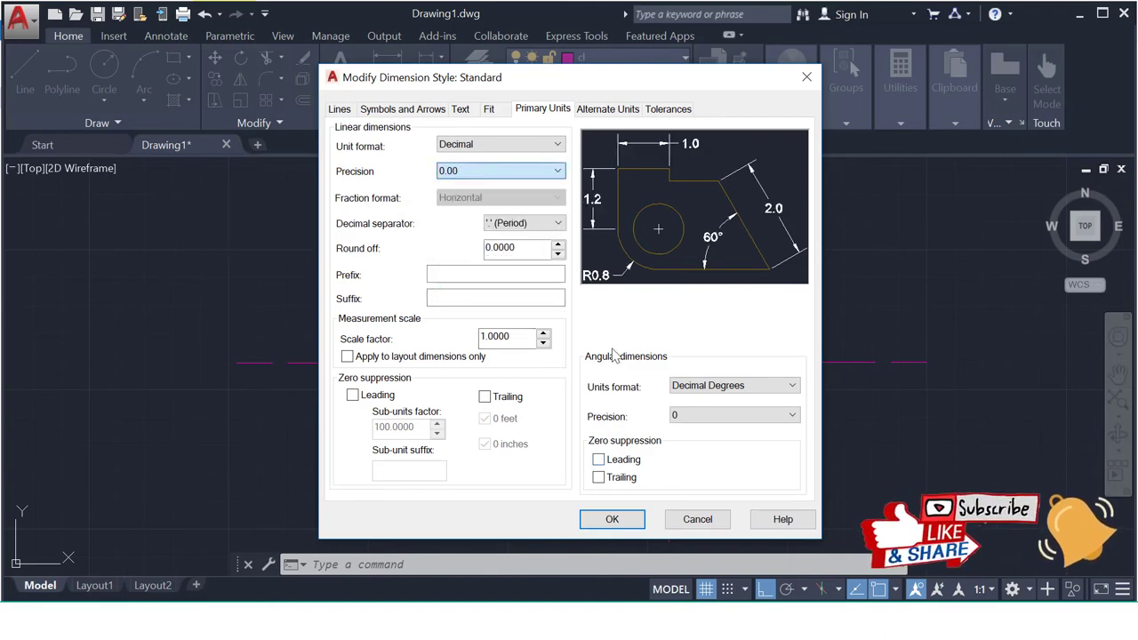
left_click(612, 519)
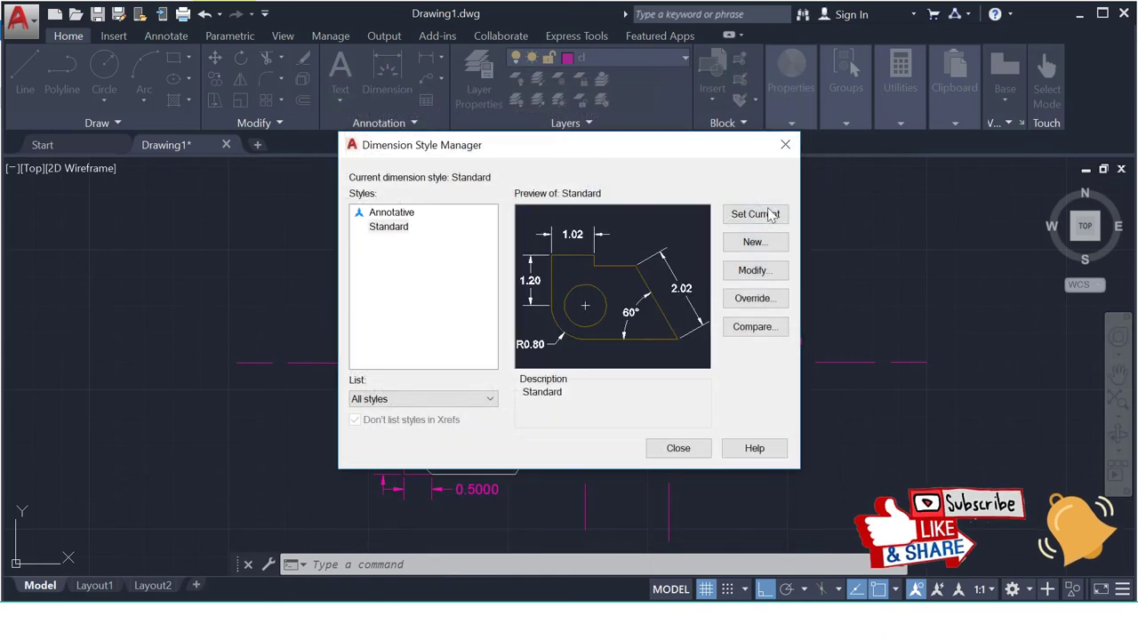
left_click(678, 448)
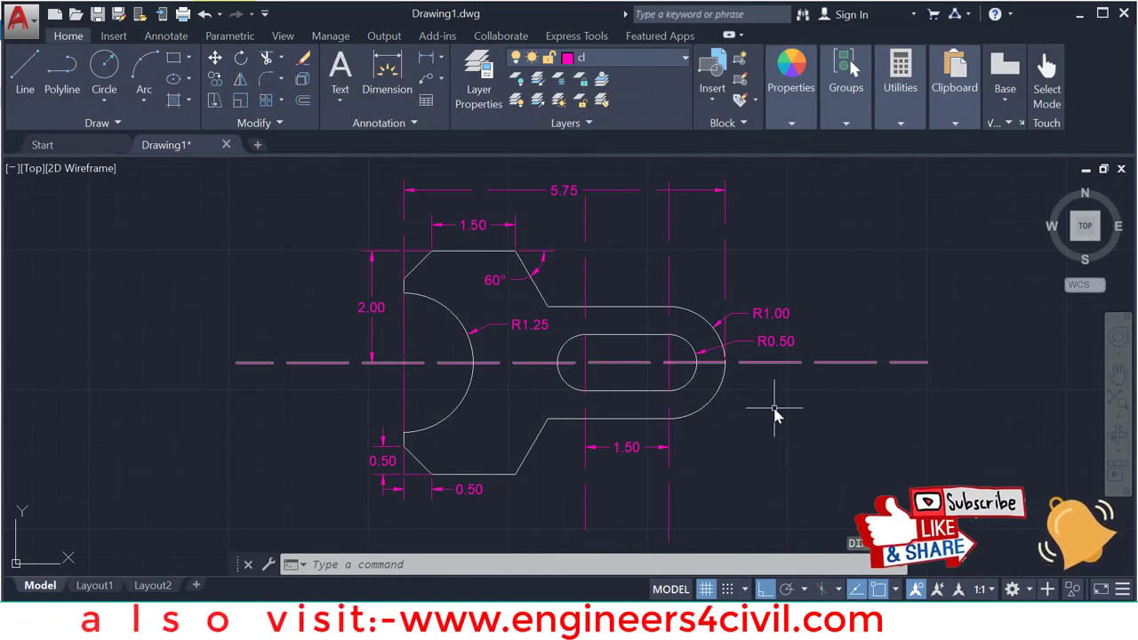
middle_click_drag(744, 414, 676, 414)
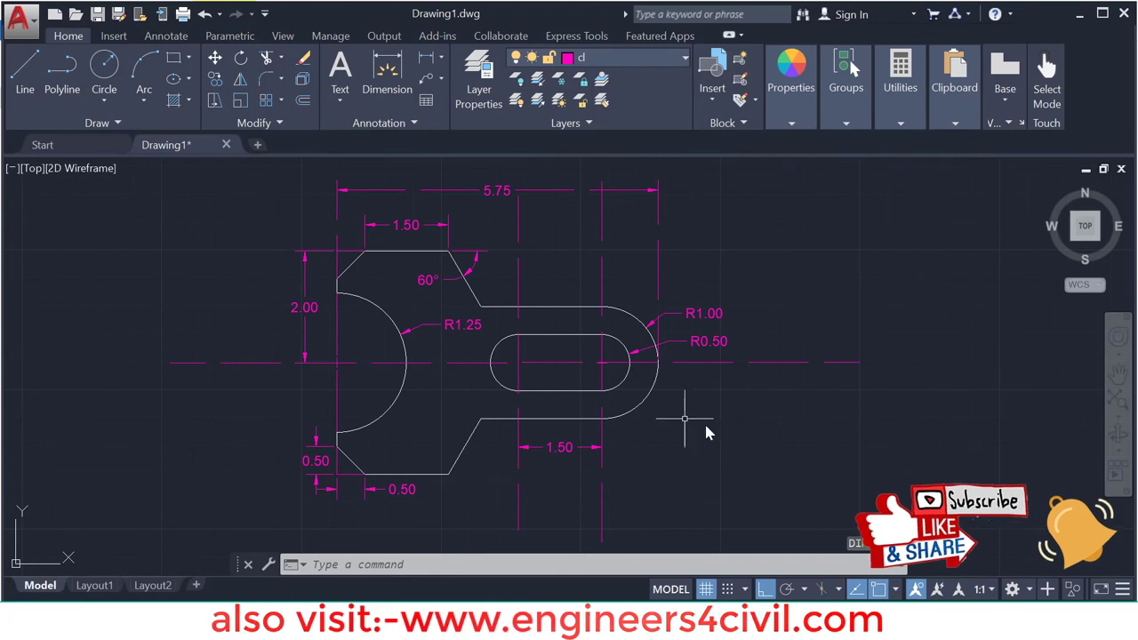
middle_click_drag(660, 456, 682, 397)
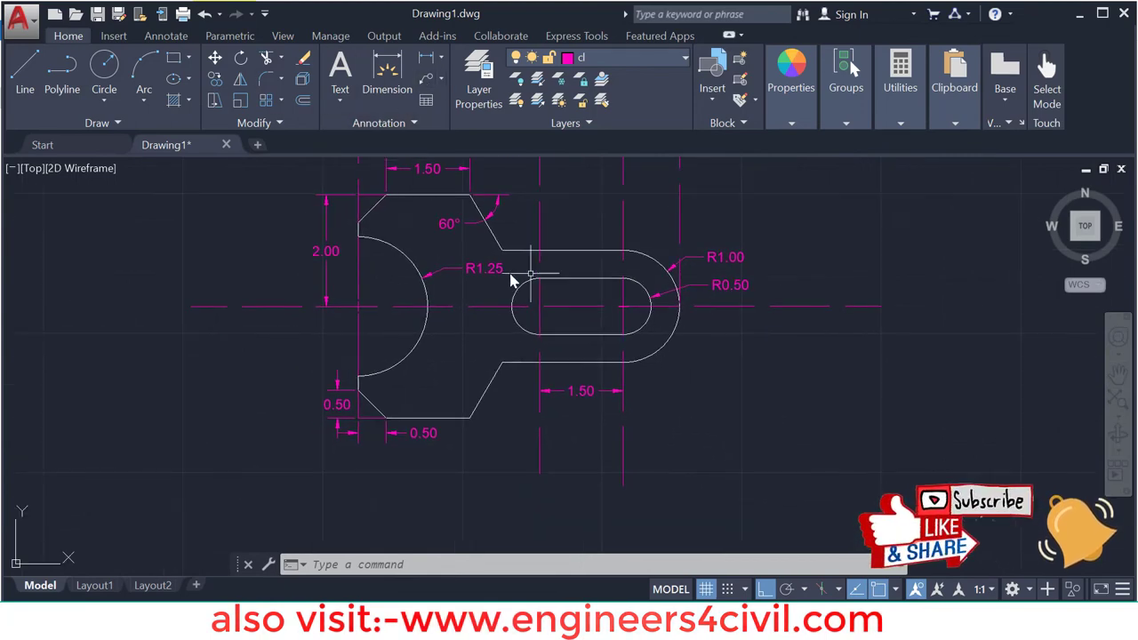
left_click(669, 416)
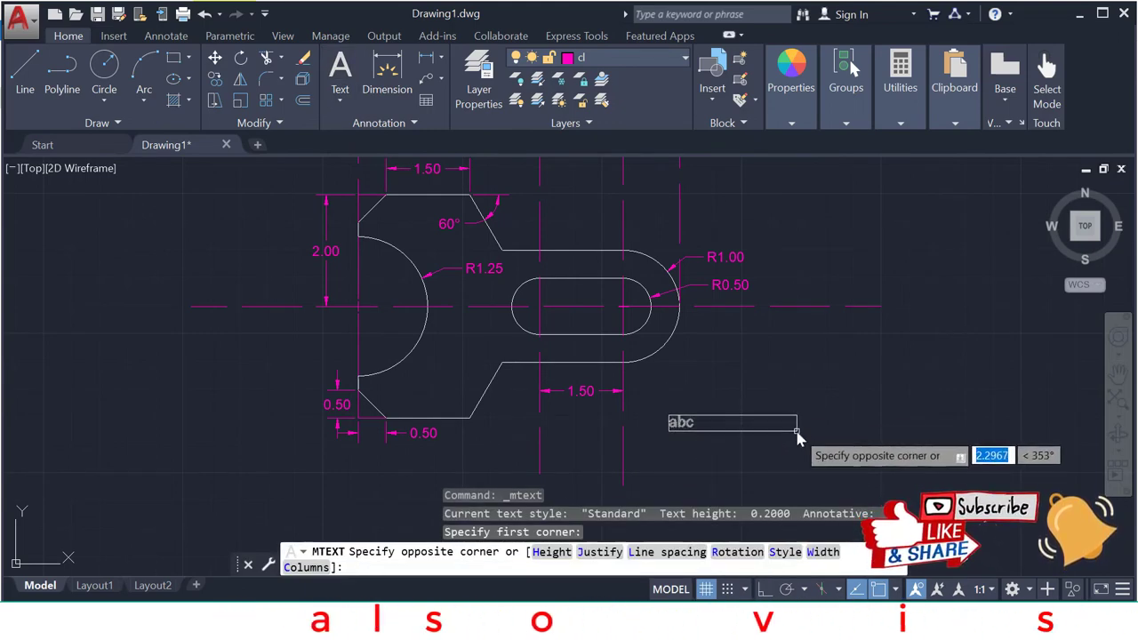
left_click(796, 432)
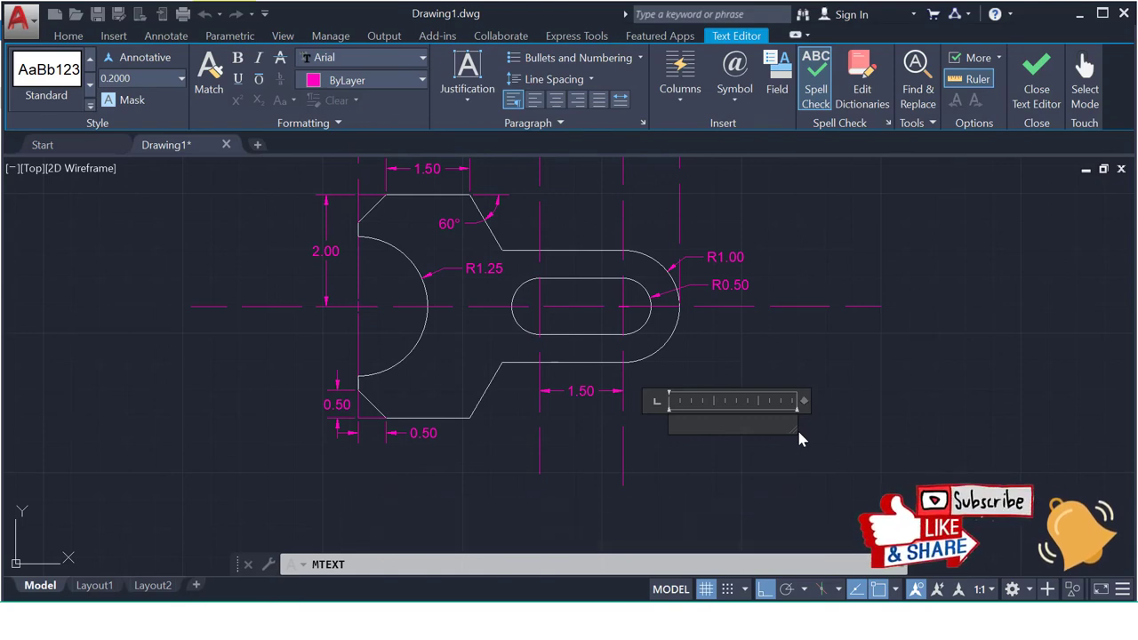
type("WWW")
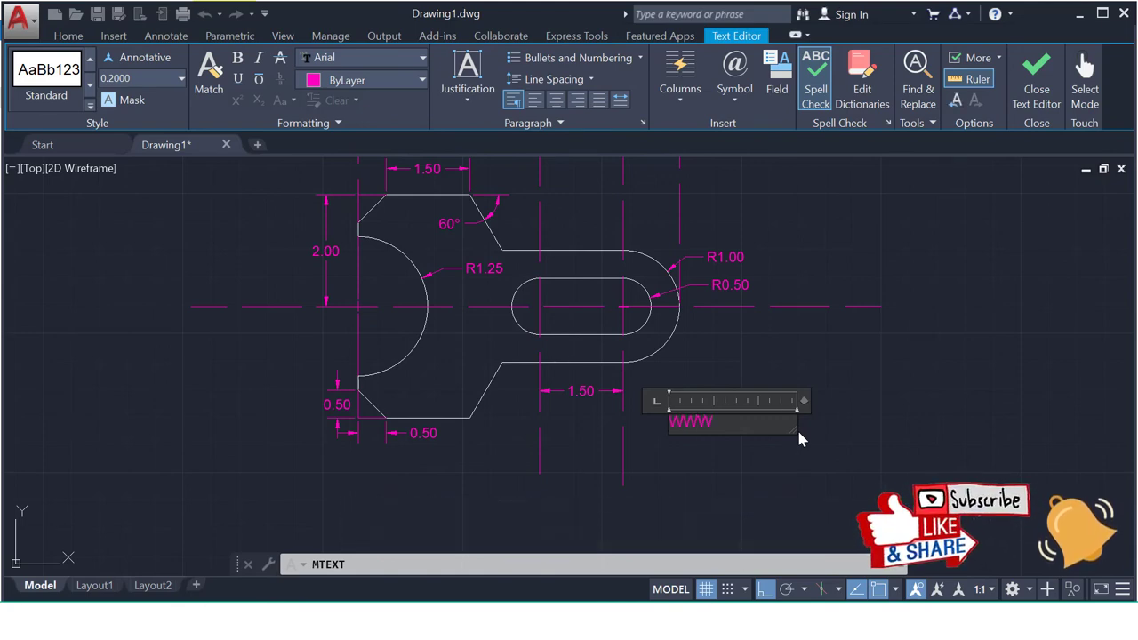
type(".ENGIN")
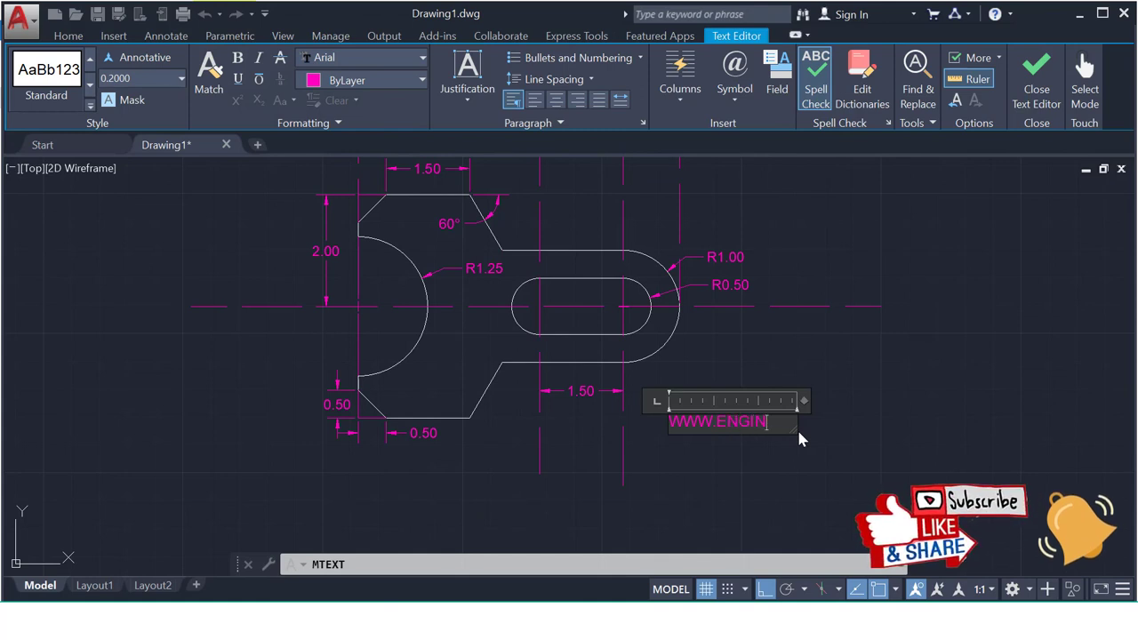
type("EERS4CIVI")
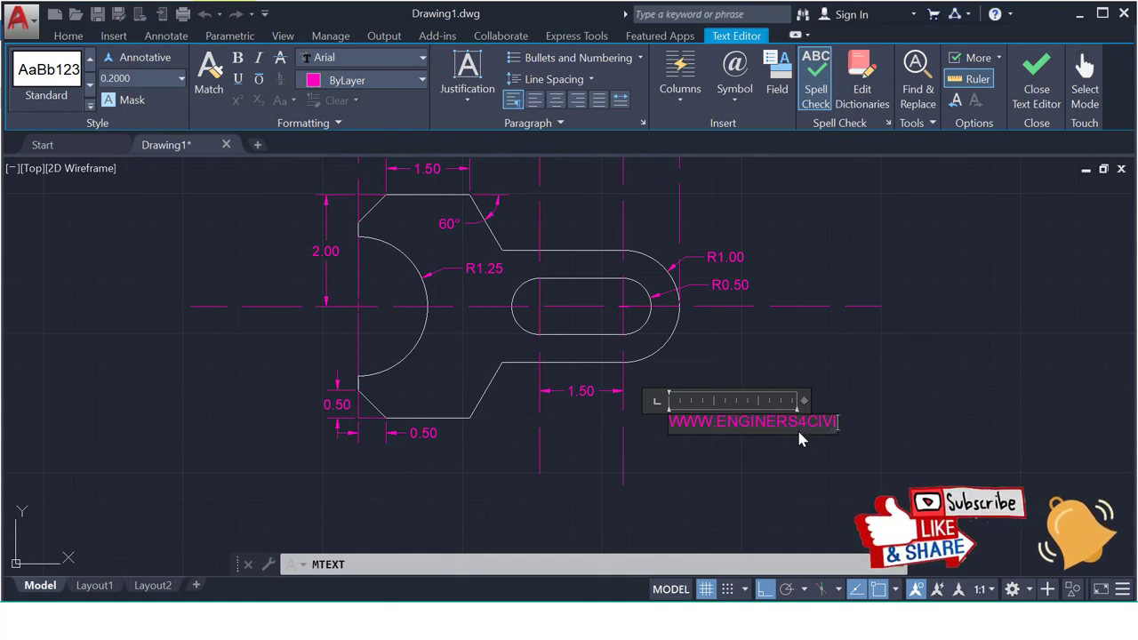
type("L.COM")
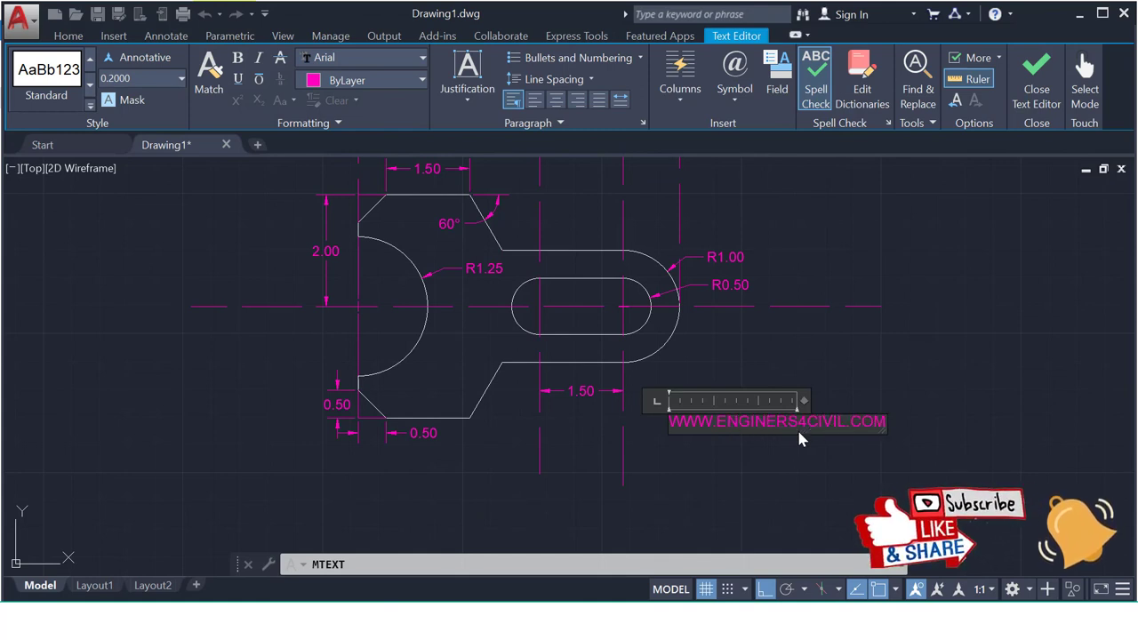
key("Return")
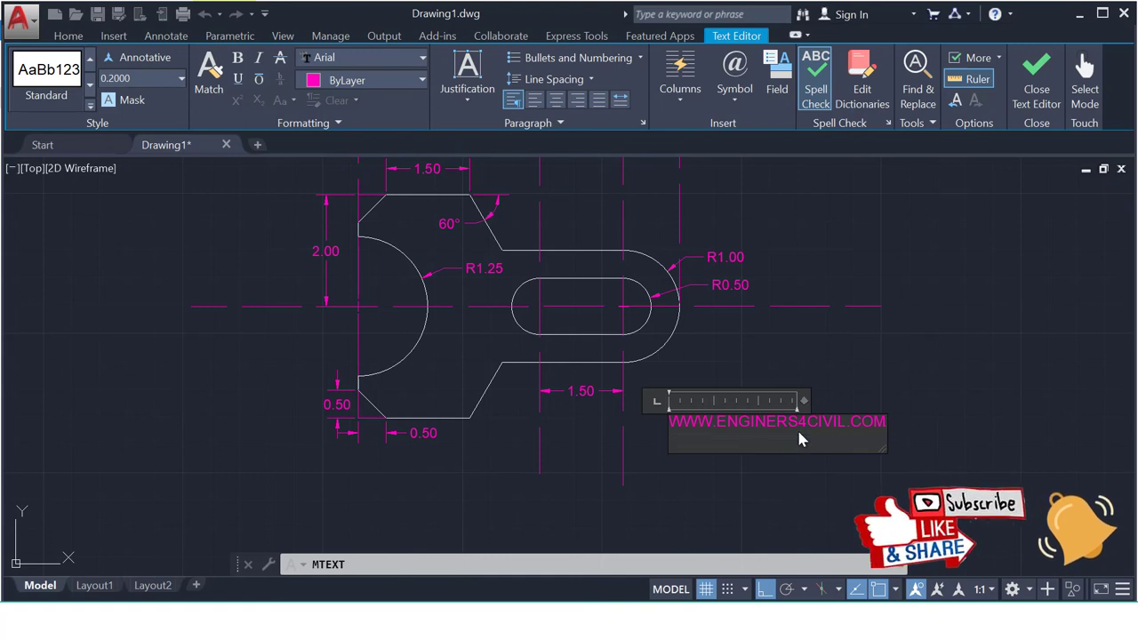
type("YOUTUB")
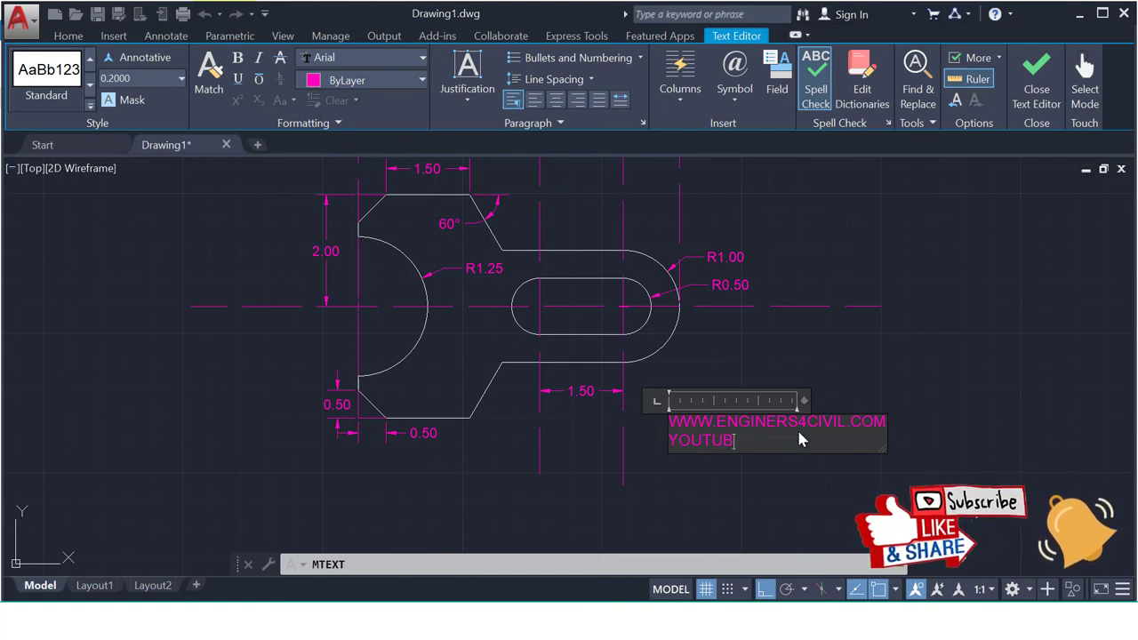
type("E/")
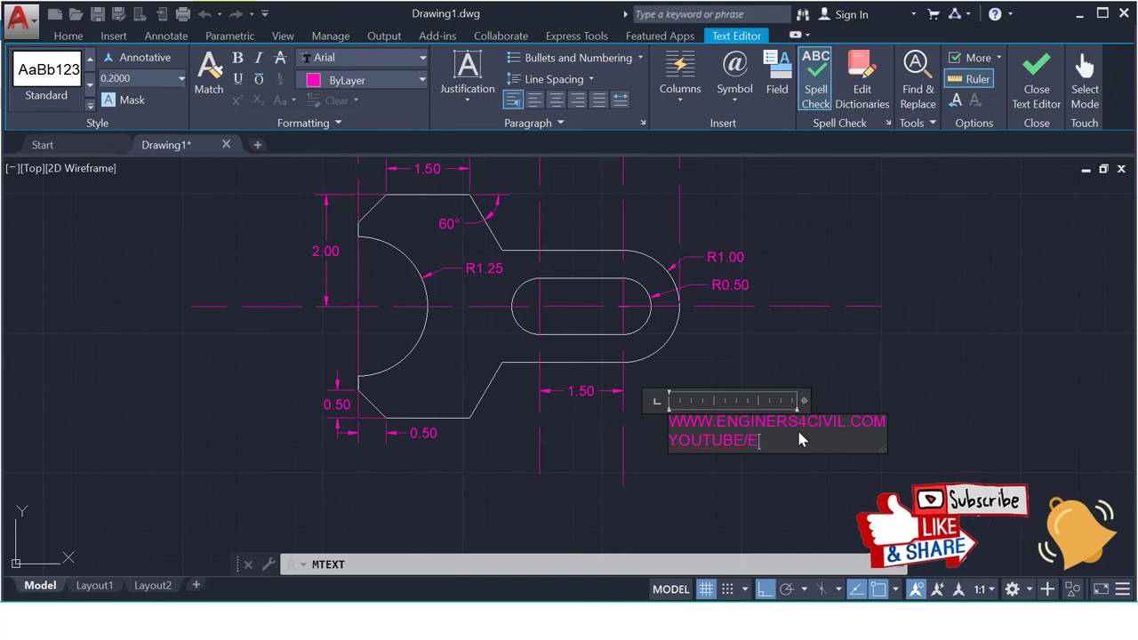
type("ENGINEER")
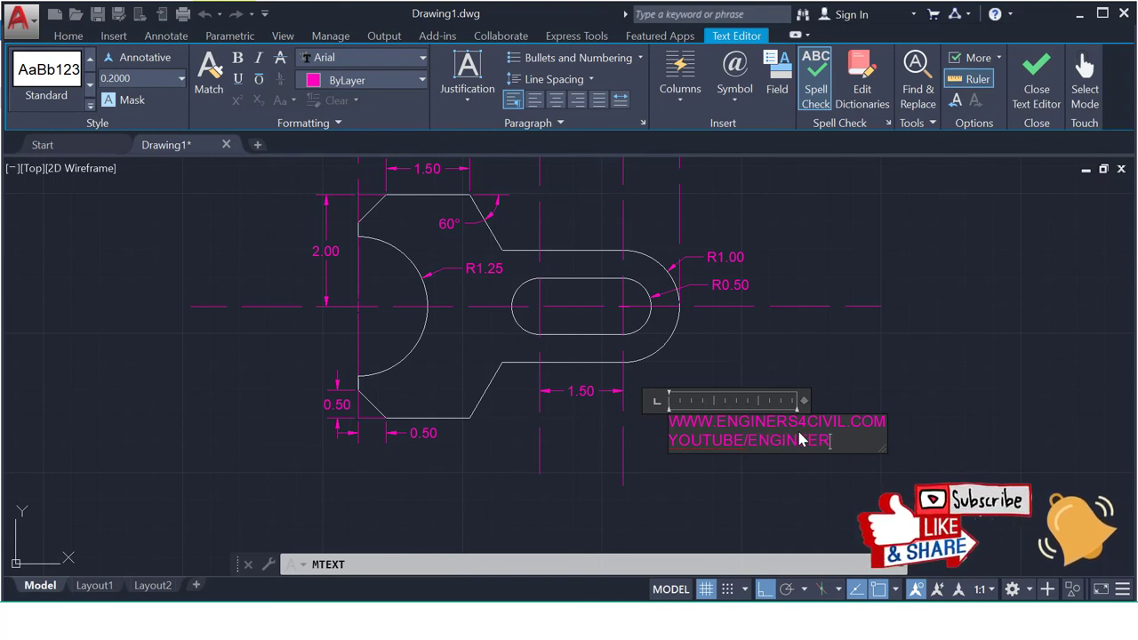
type("S4CI")
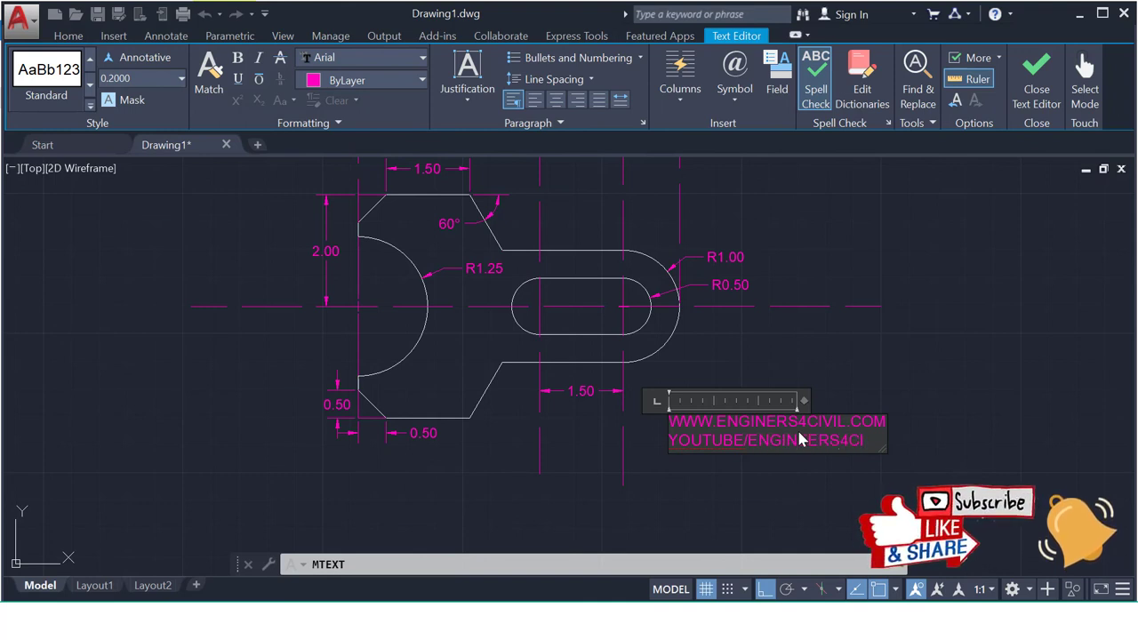
type("VI")
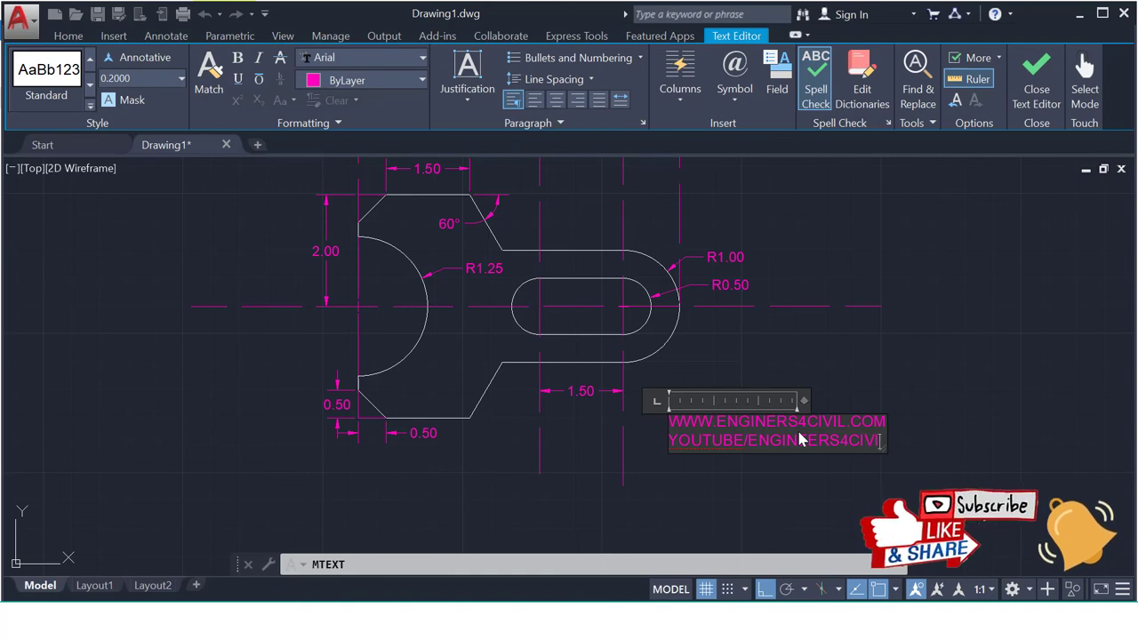
type("L")
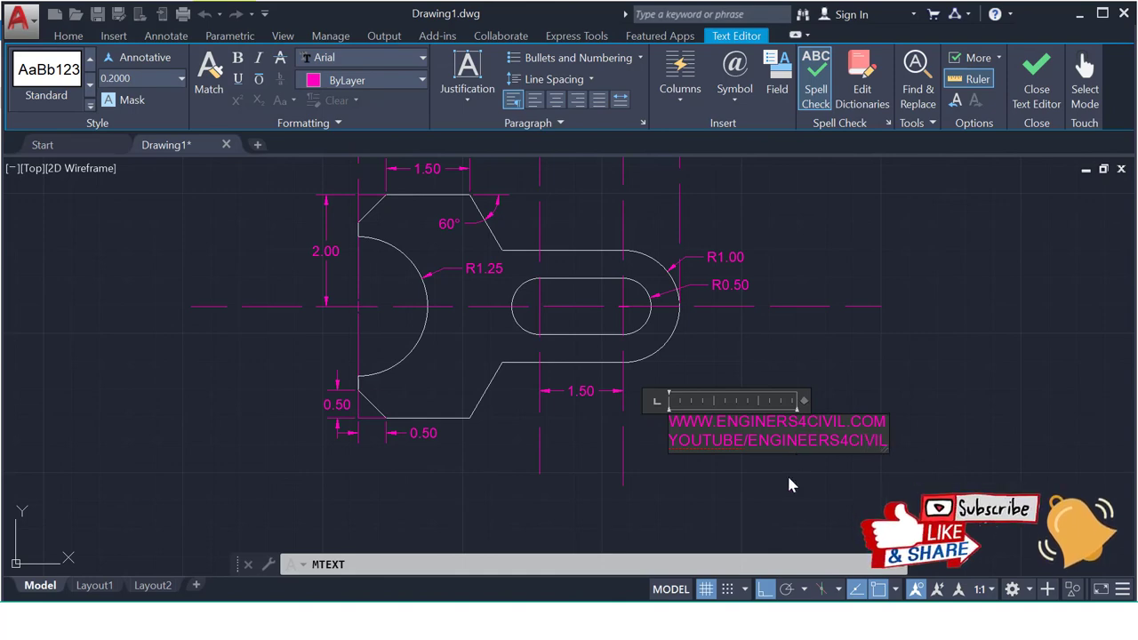
left_click(798, 473)
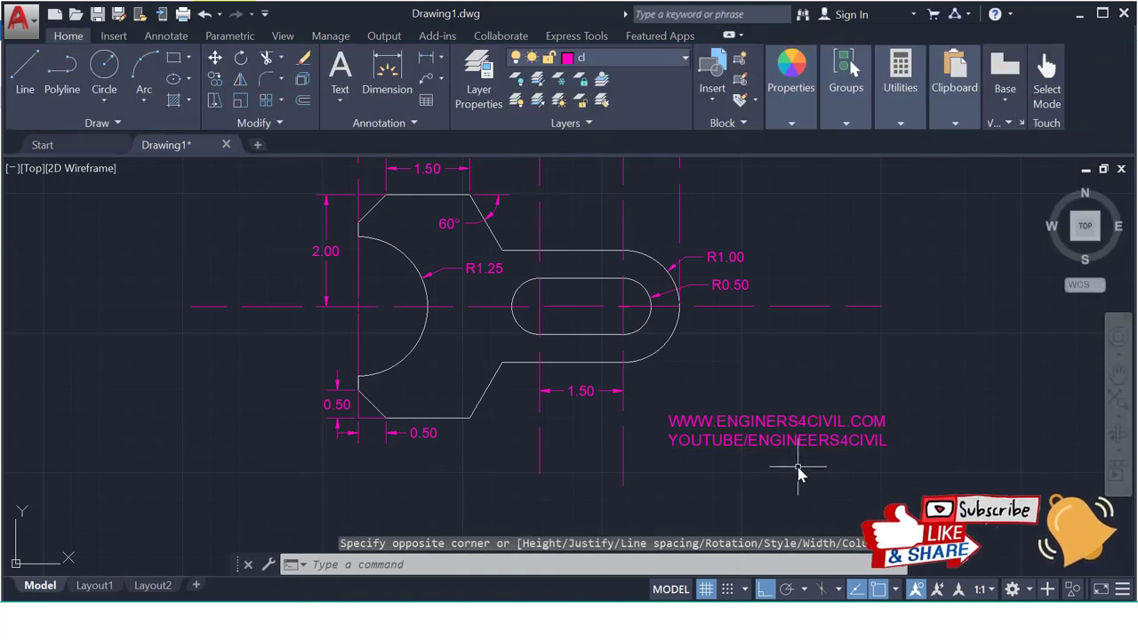
Attempt a Move of the web note, then cancel the failed selection.
type("m")
key("Return")
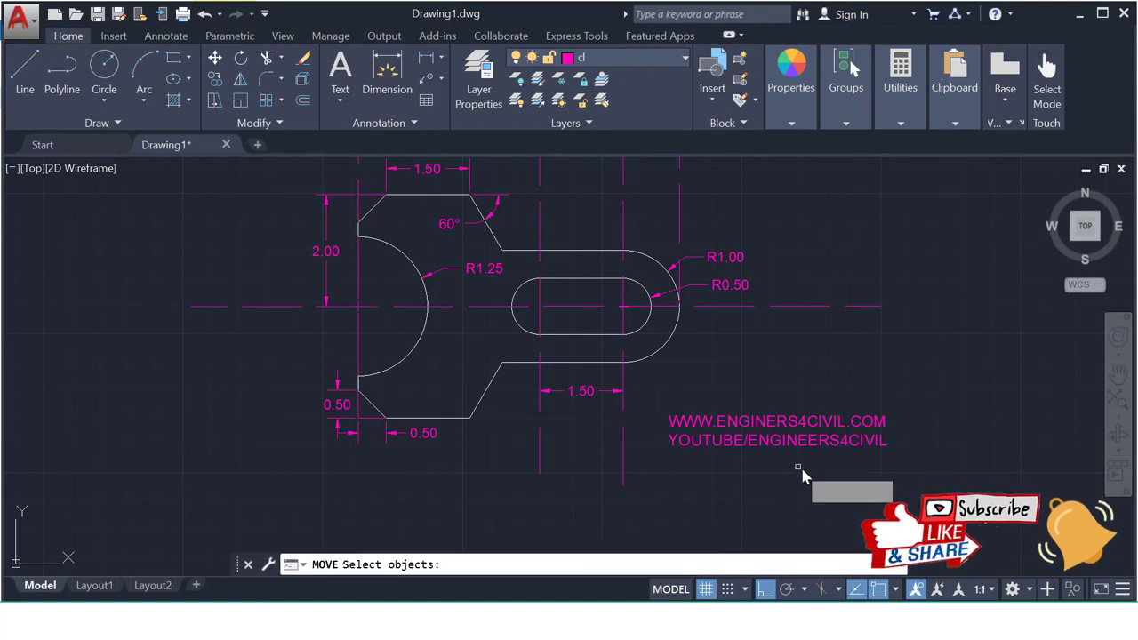
left_click(805, 471)
left_click(770, 427)
left_click(767, 425)
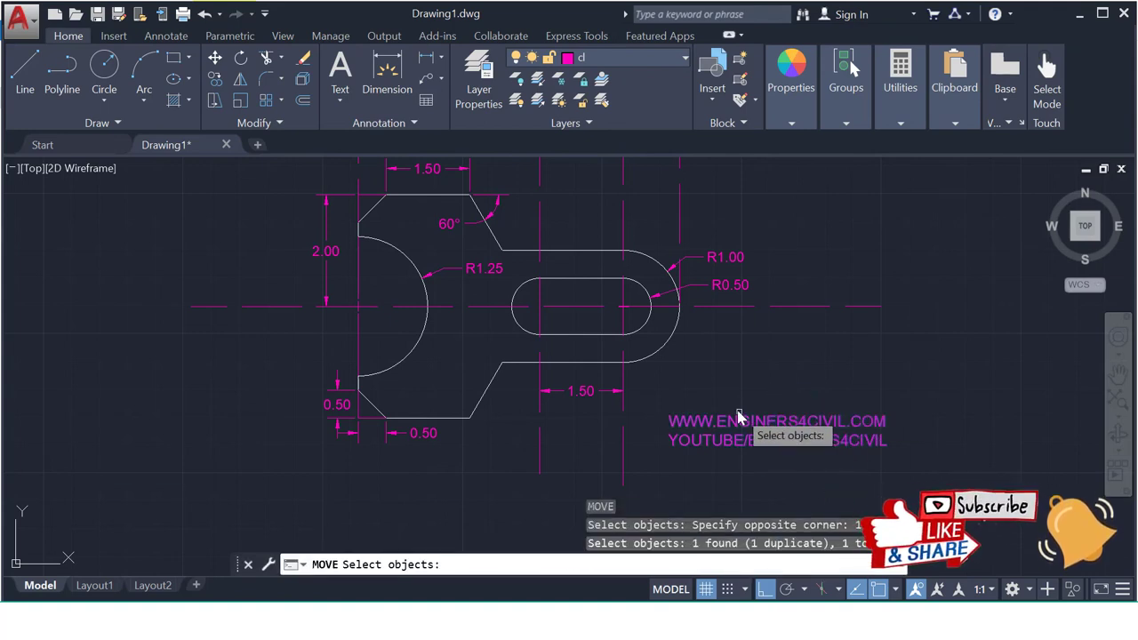
key("Escape")
Move the two-line note upward so it sits beside the slotted end.
type("m")
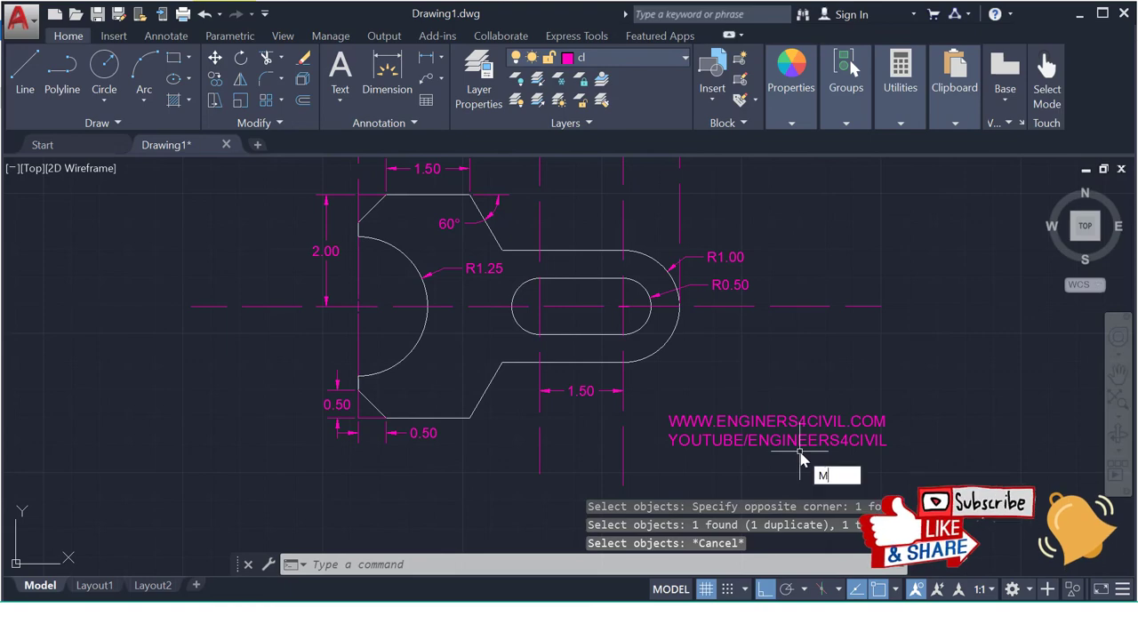
key("Return")
left_click(815, 459)
left_click(785, 429)
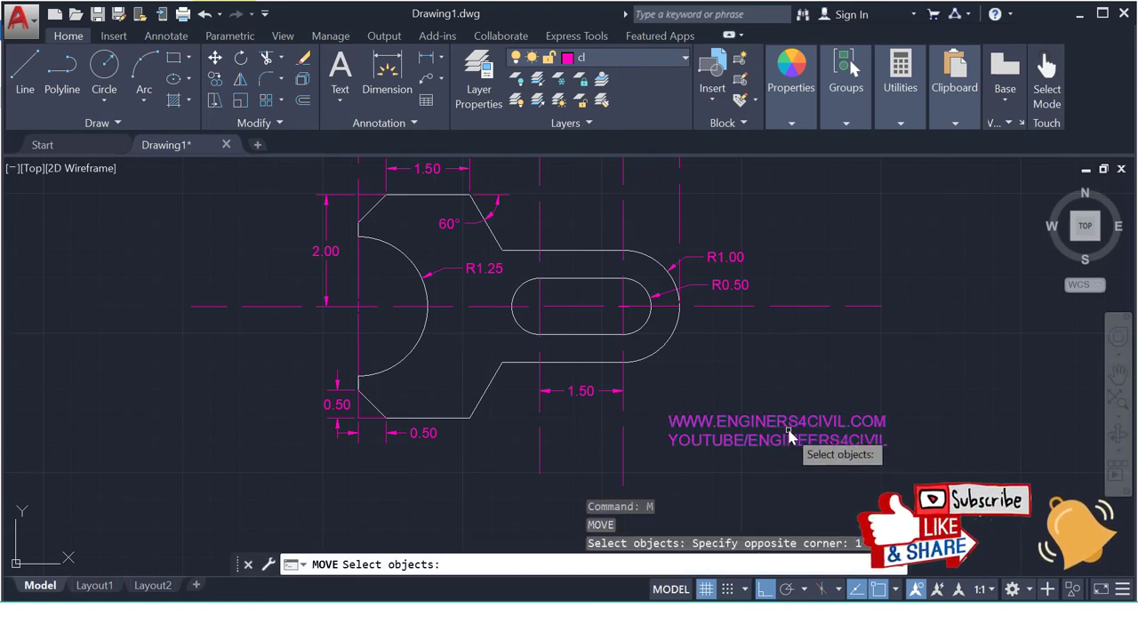
key("Return")
left_click(786, 416)
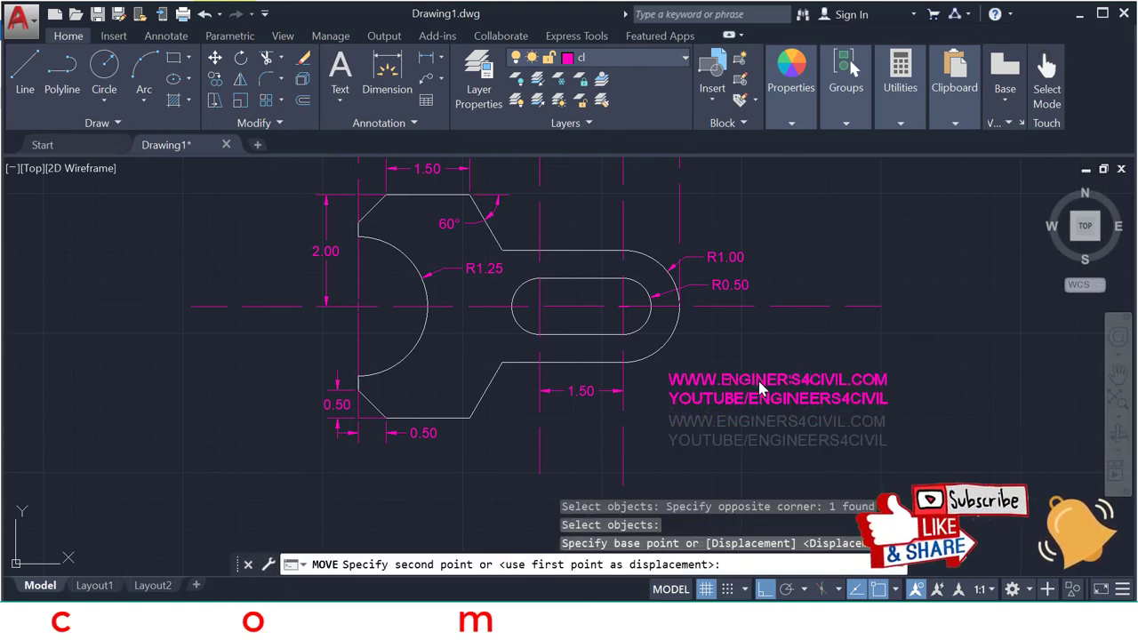
left_click(787, 374)
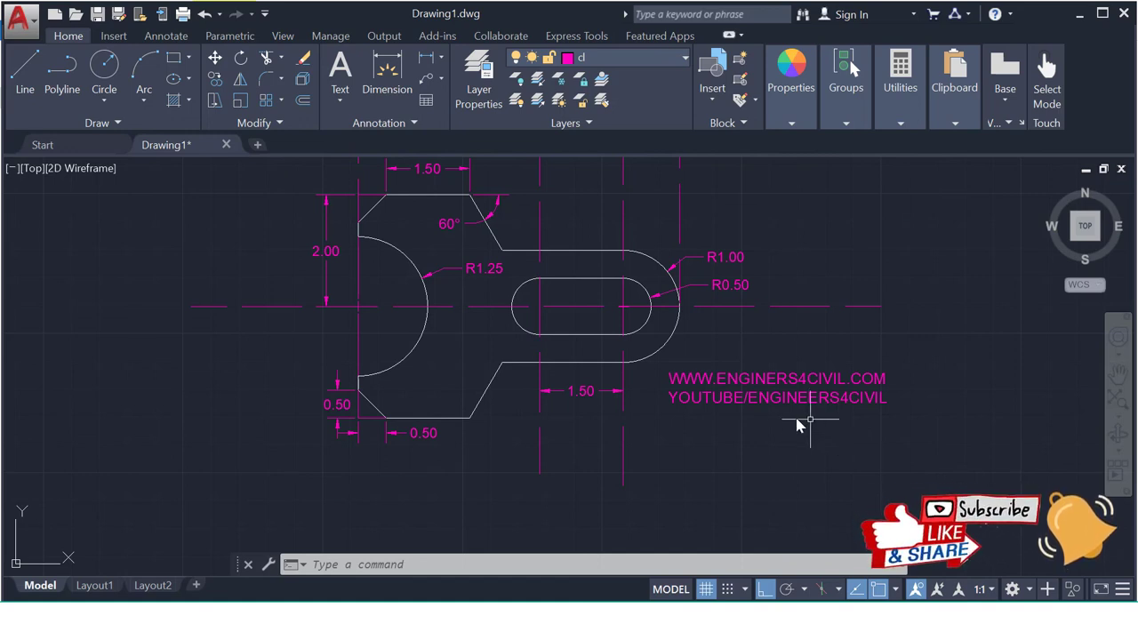
Pan the view down to reveal the 5.75 overall width dimension at the top.
middle_click_drag(617, 359, 620, 387)
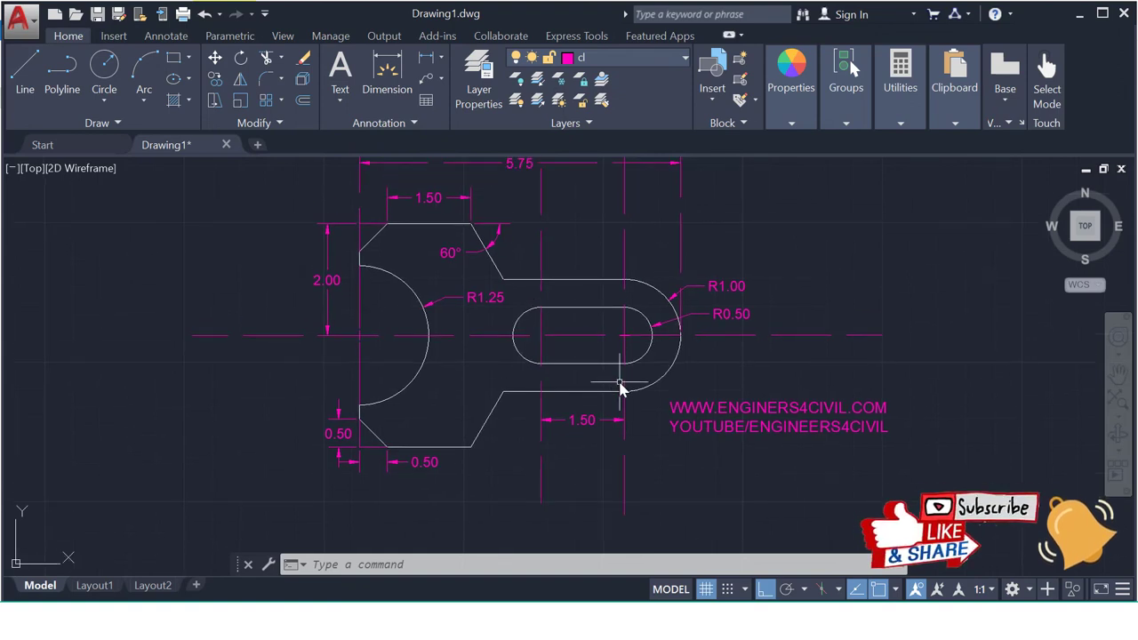